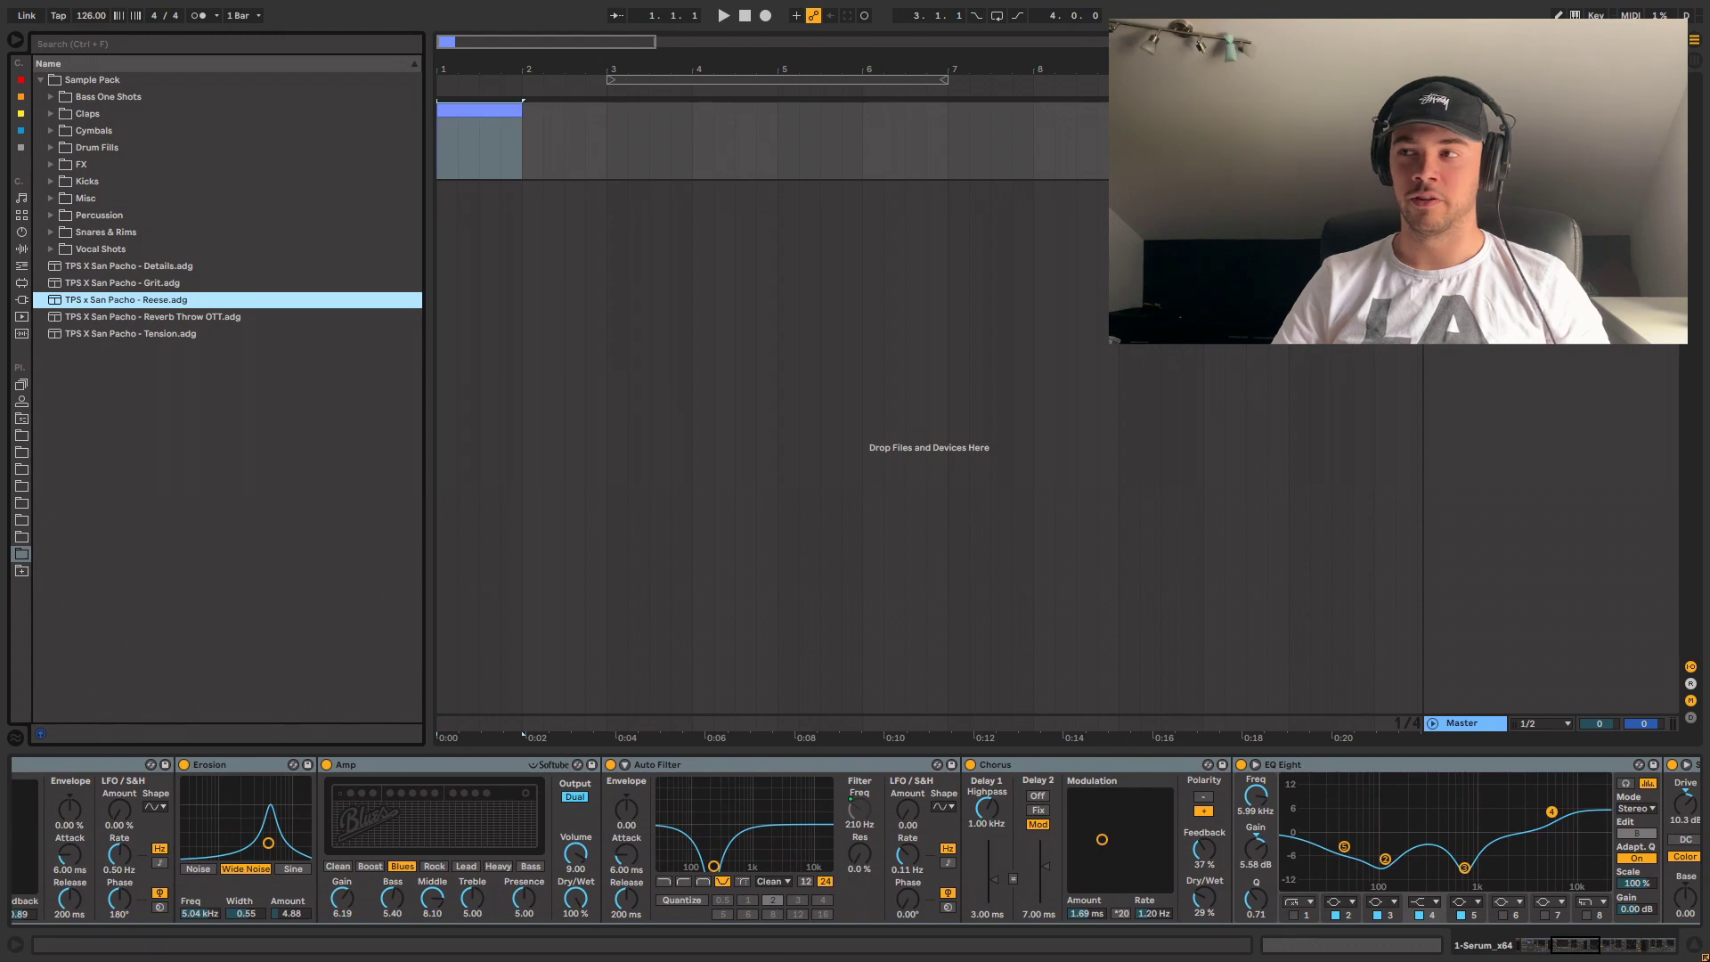
- Enable computer keyboard note input and lower its octave range to C1–D2 for playing the Serum track
scroll(855, 840, "right", 8)
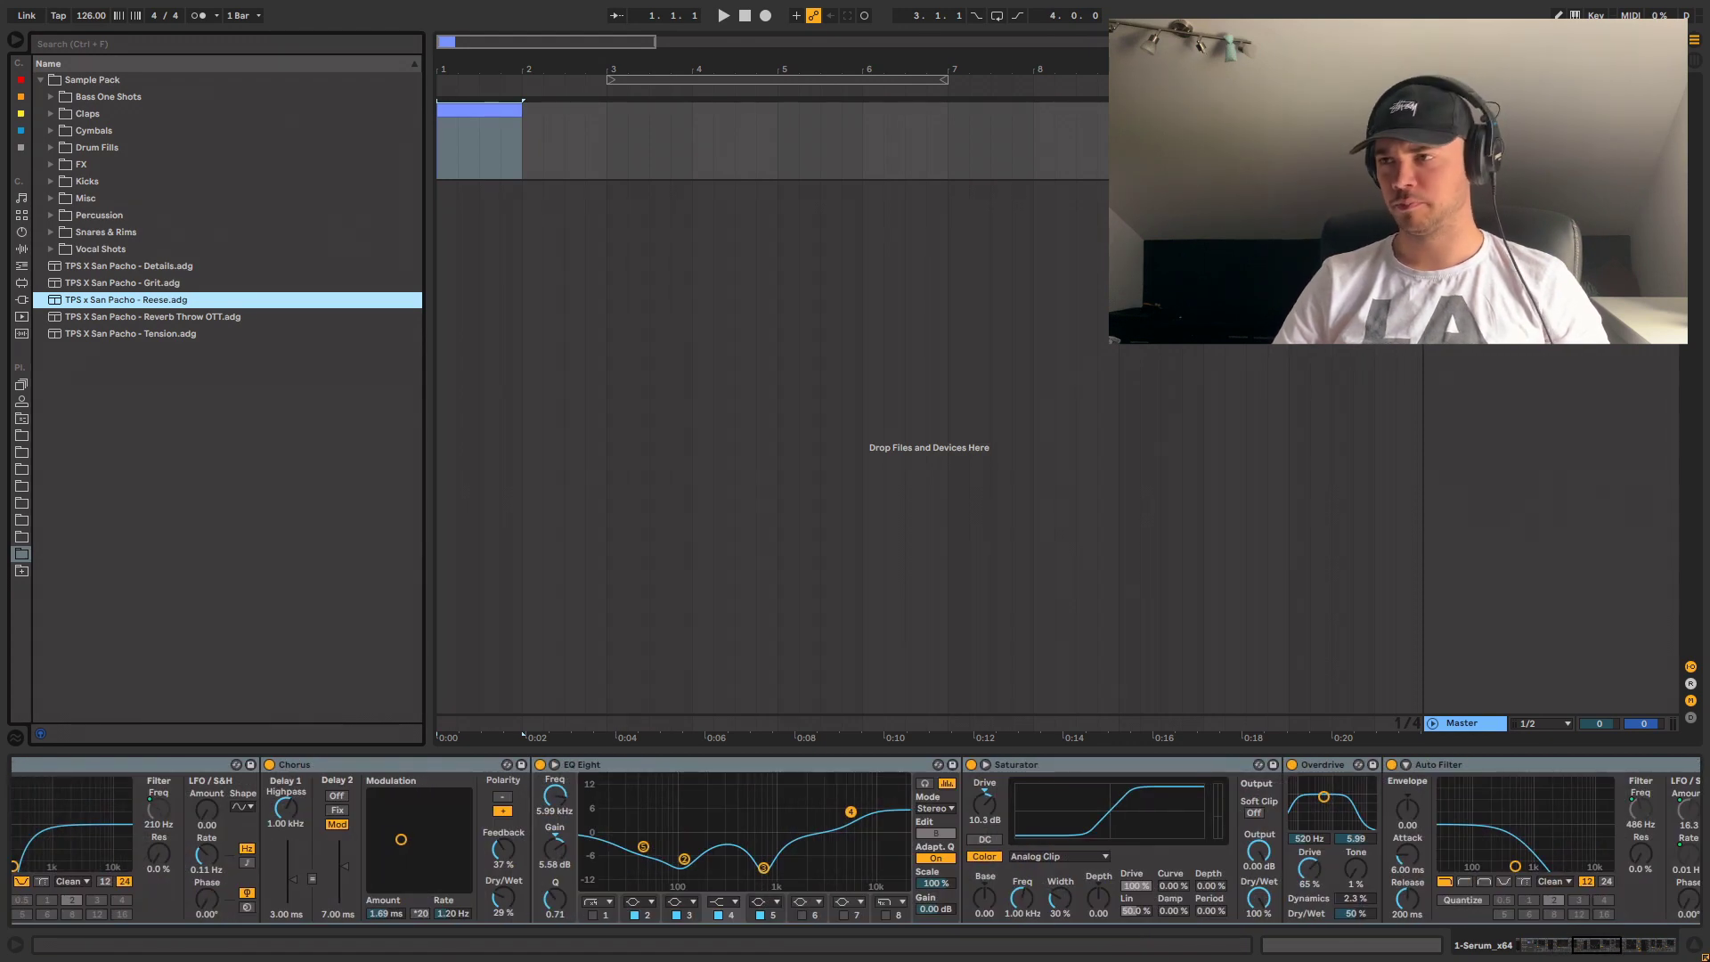
scroll(855, 840, "left", 10)
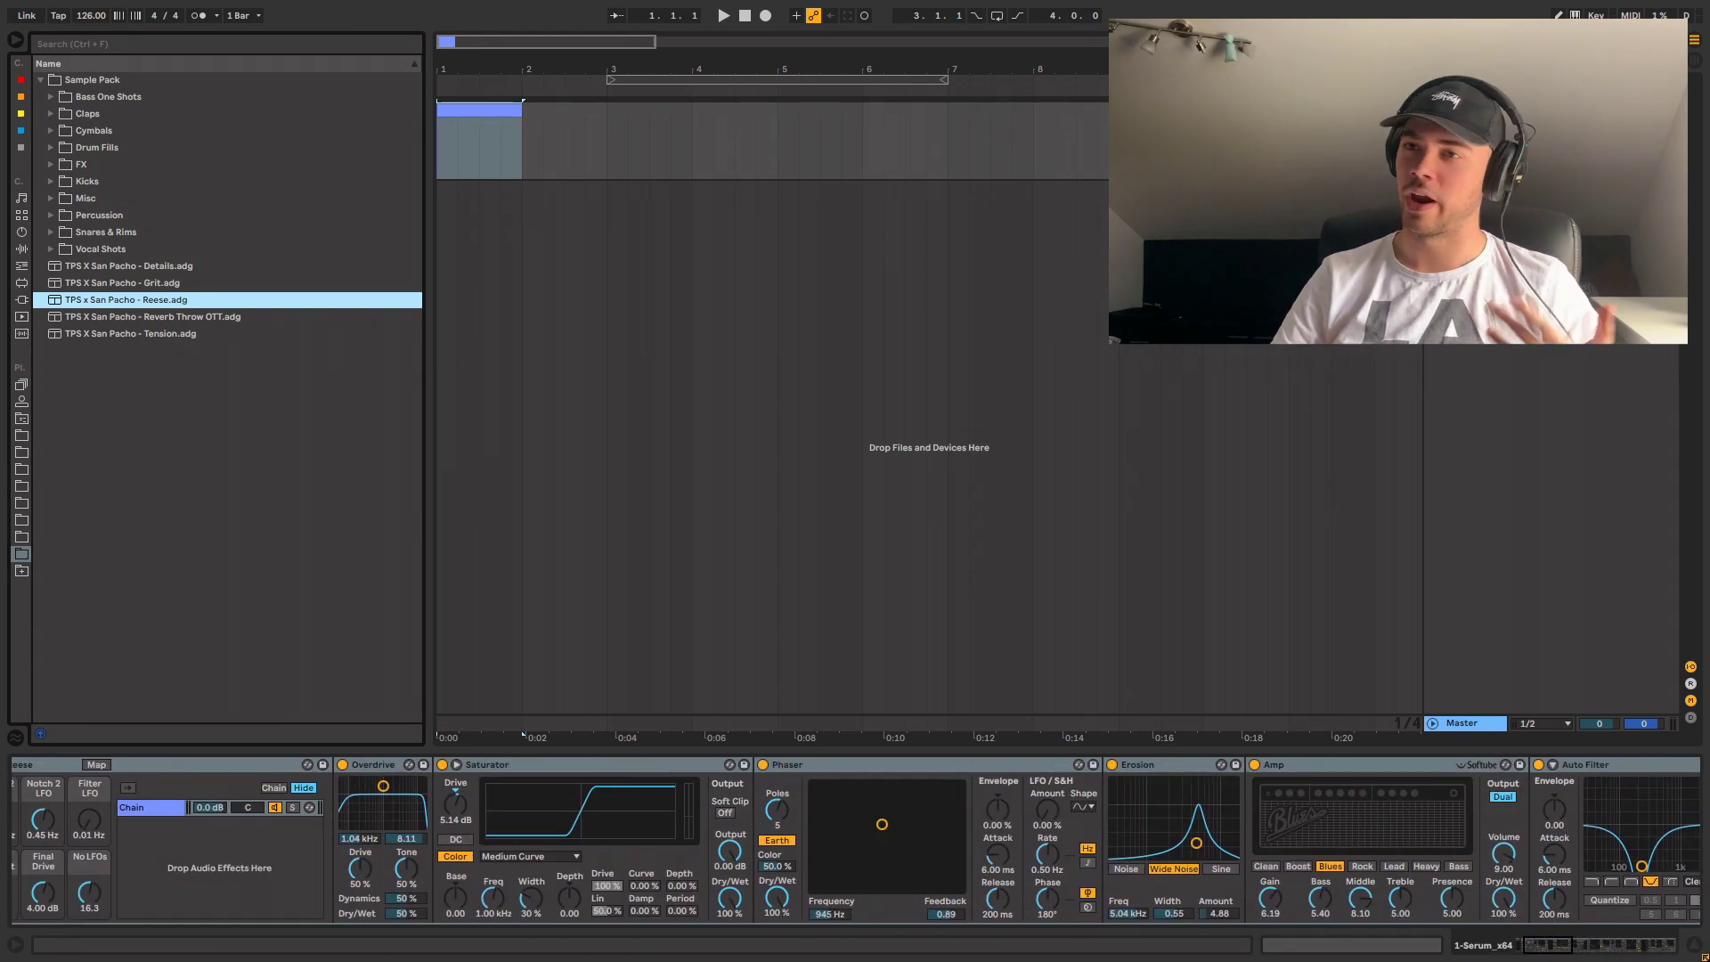
scroll(855, 839, "left", 3)
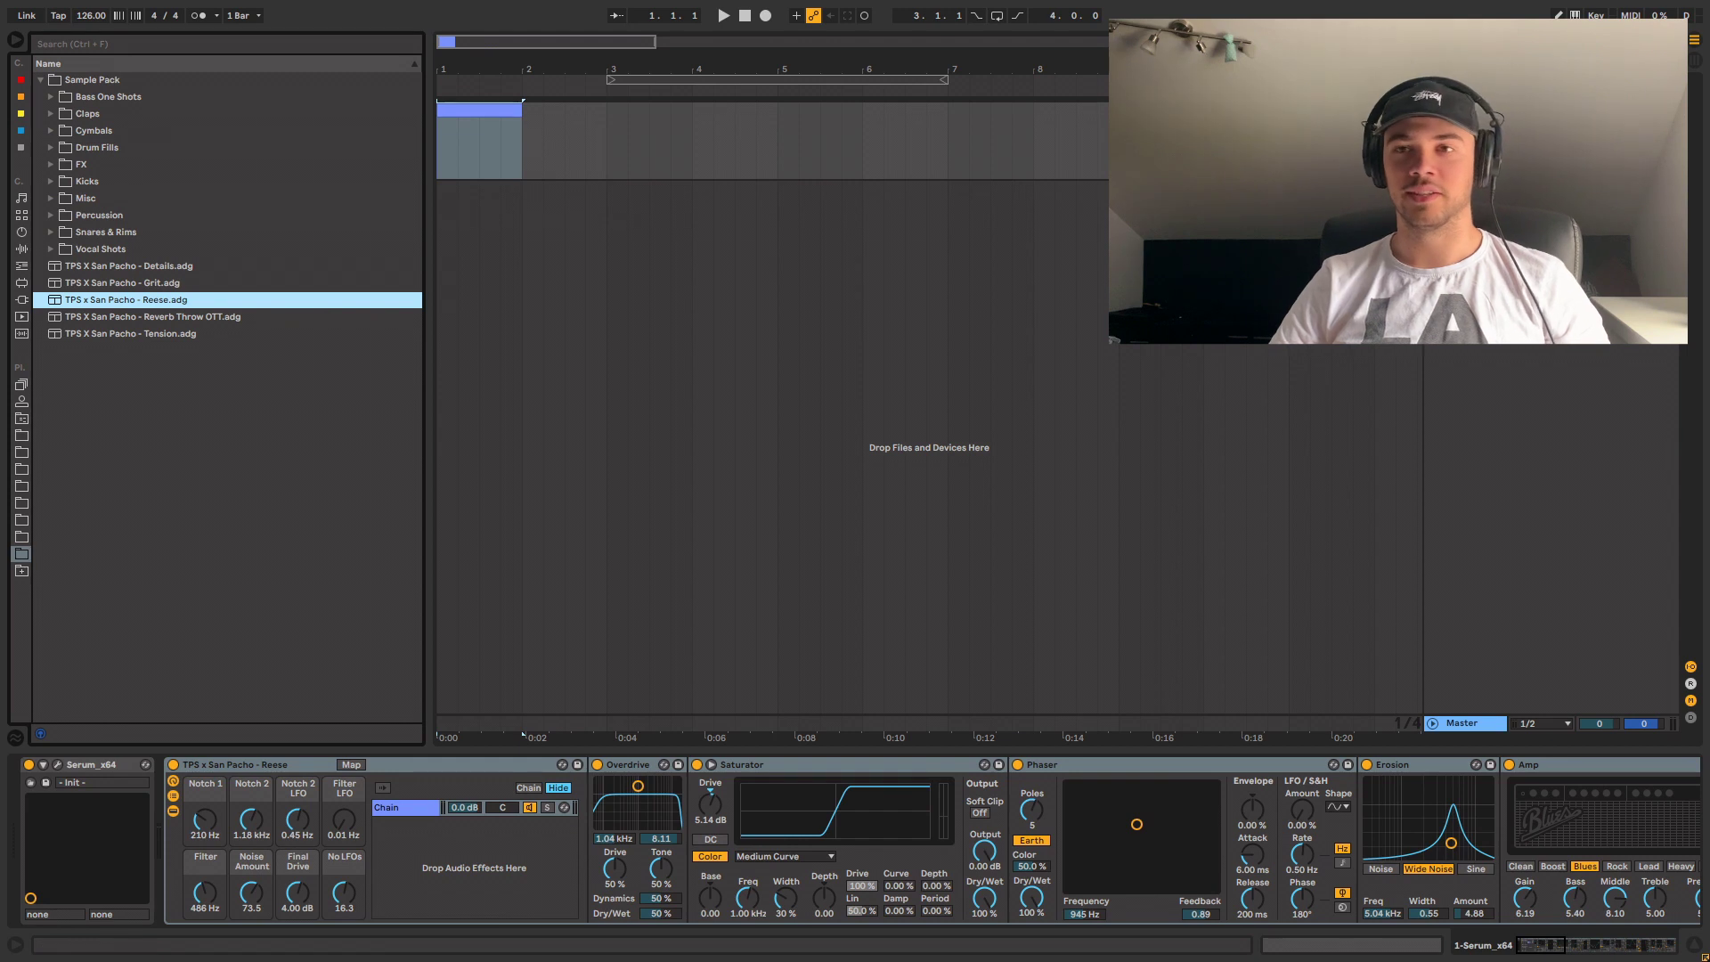
key("ctrl+k")
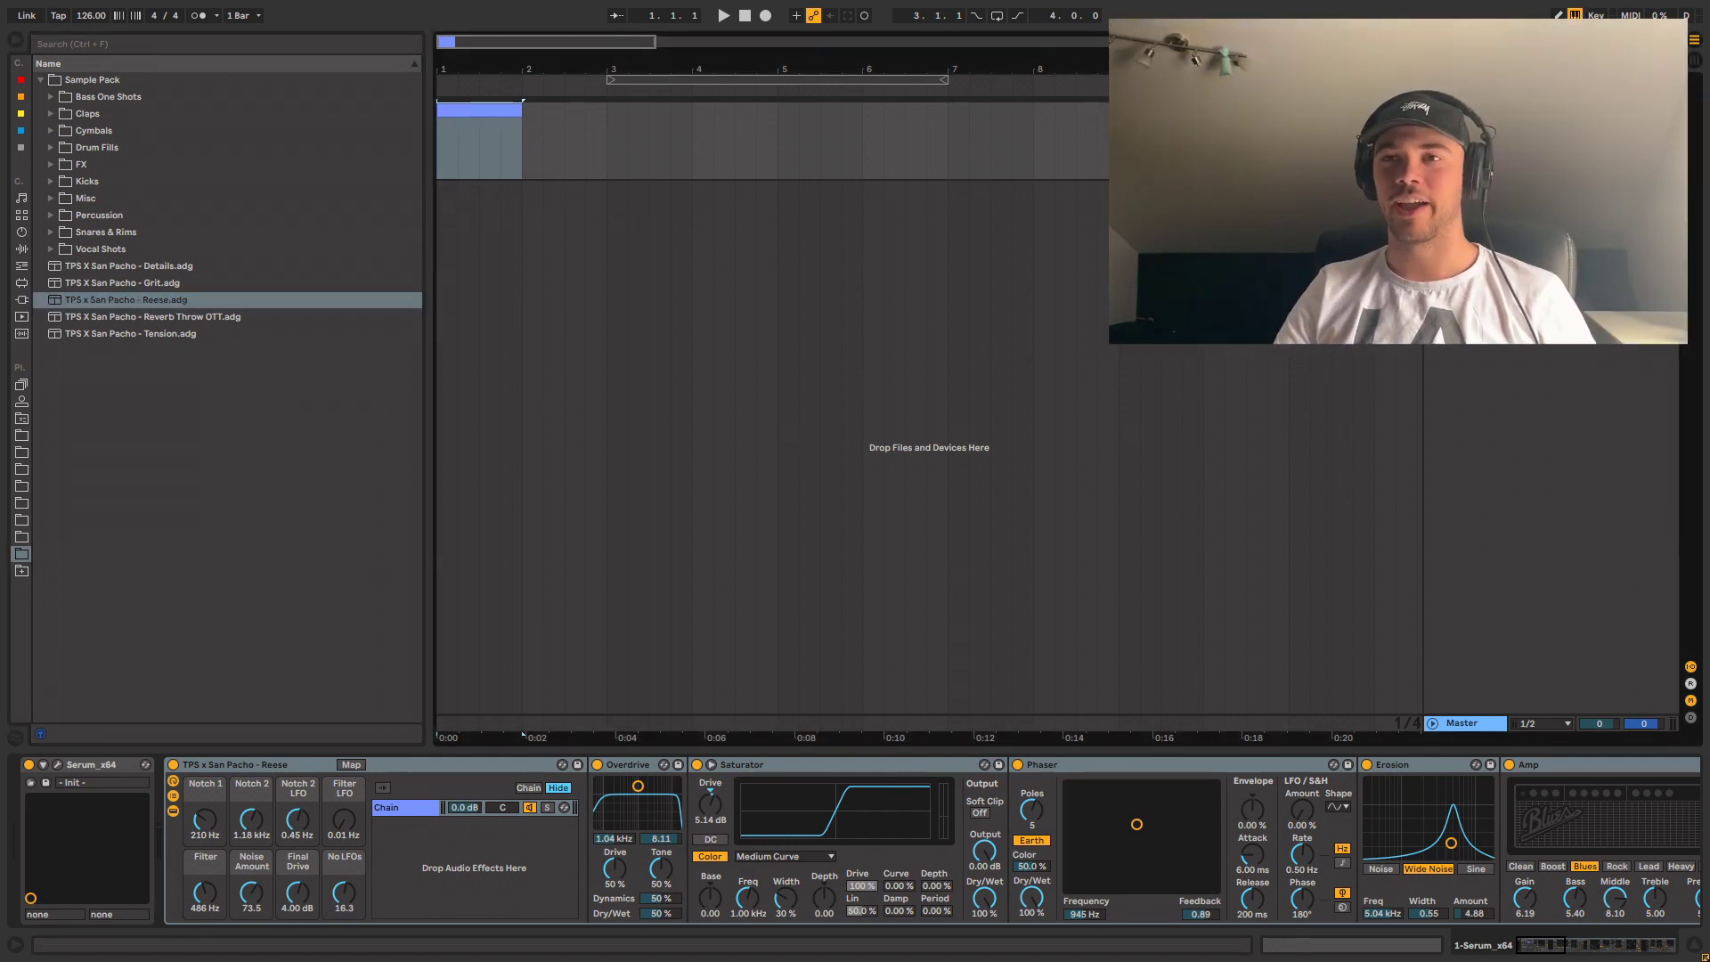
left_click(58, 765)
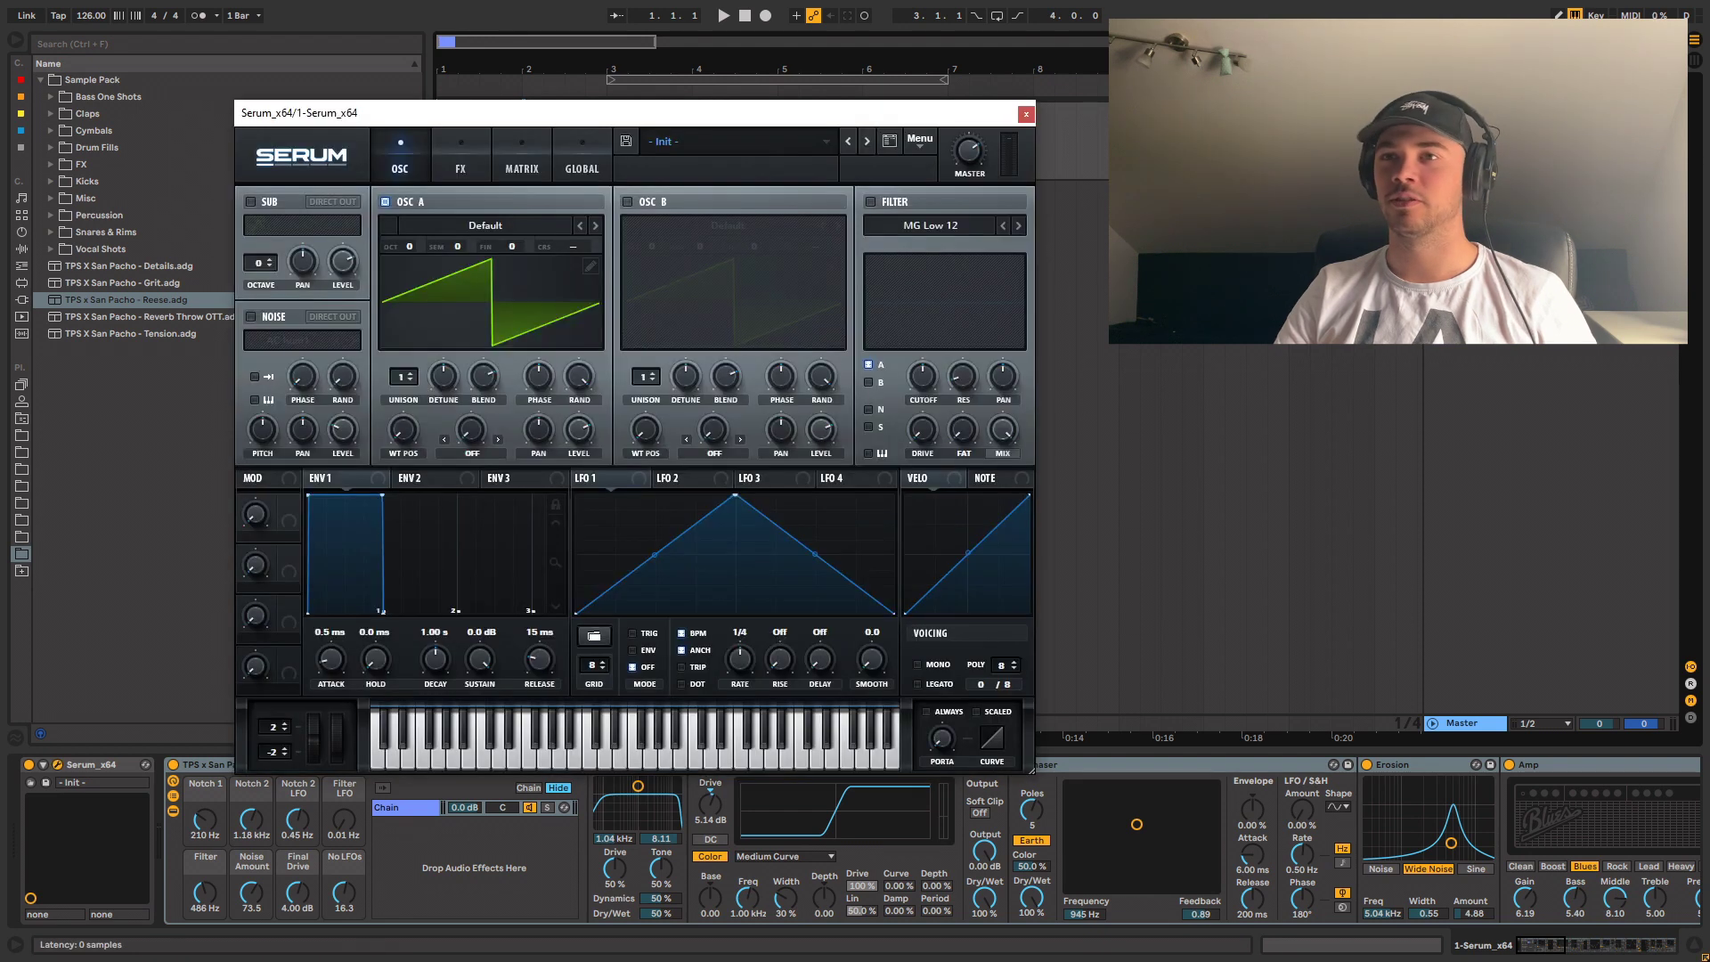
key("z")
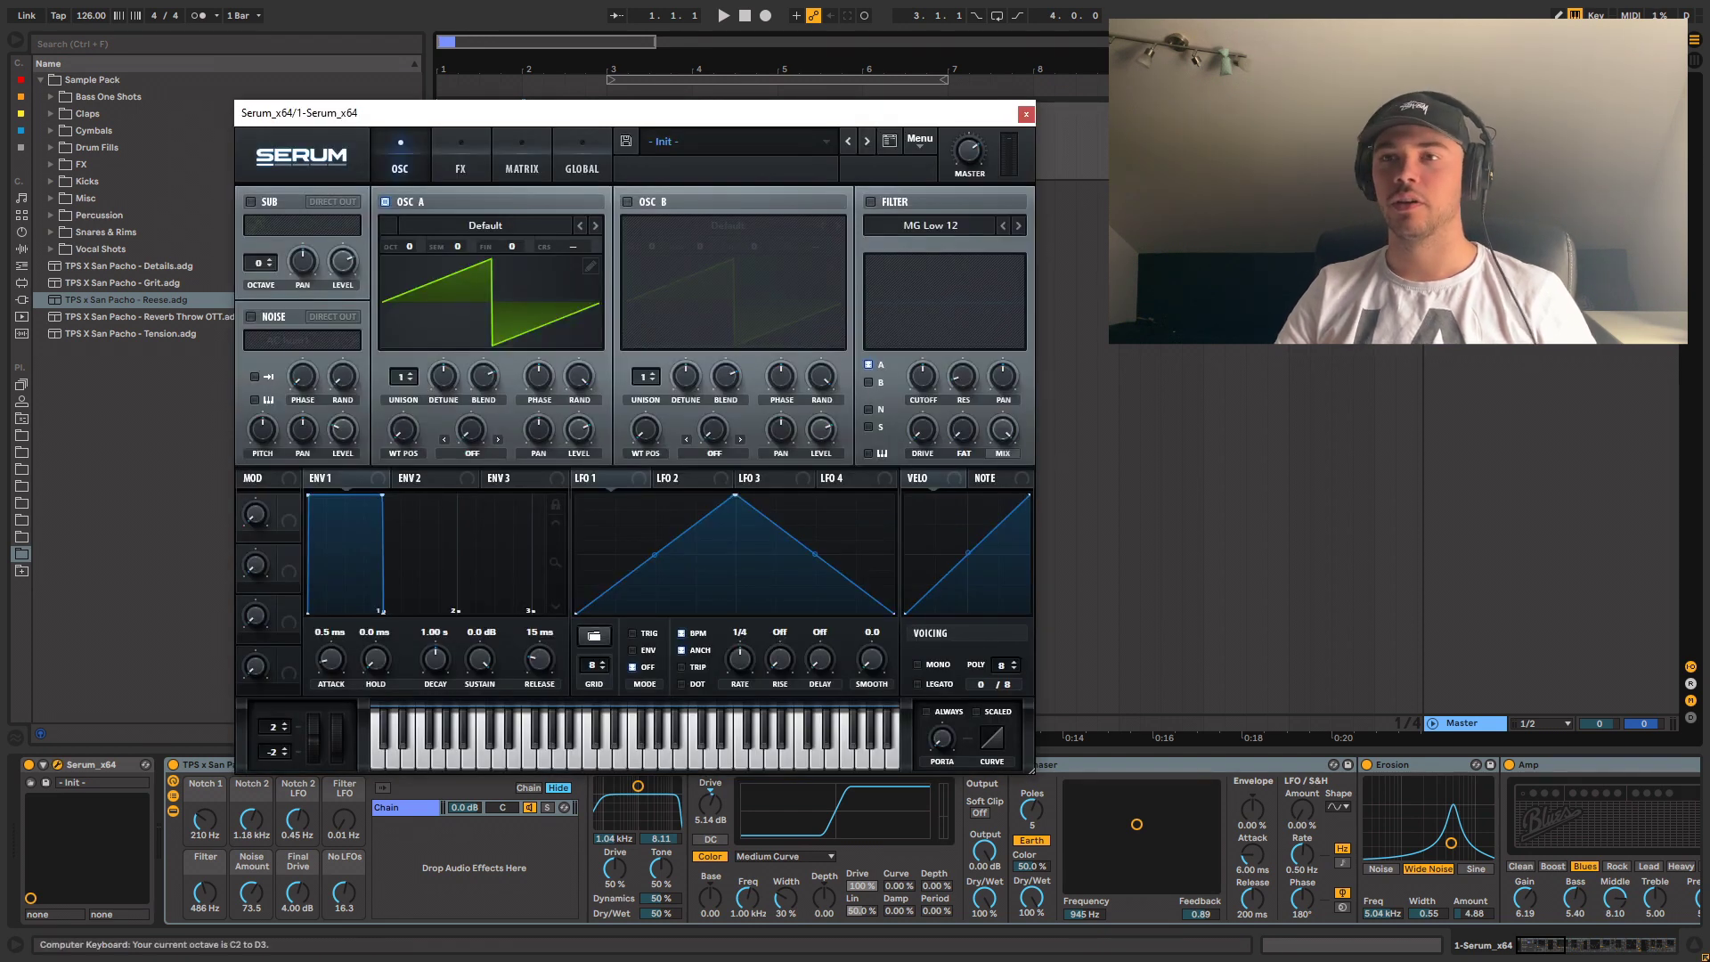
key("z")
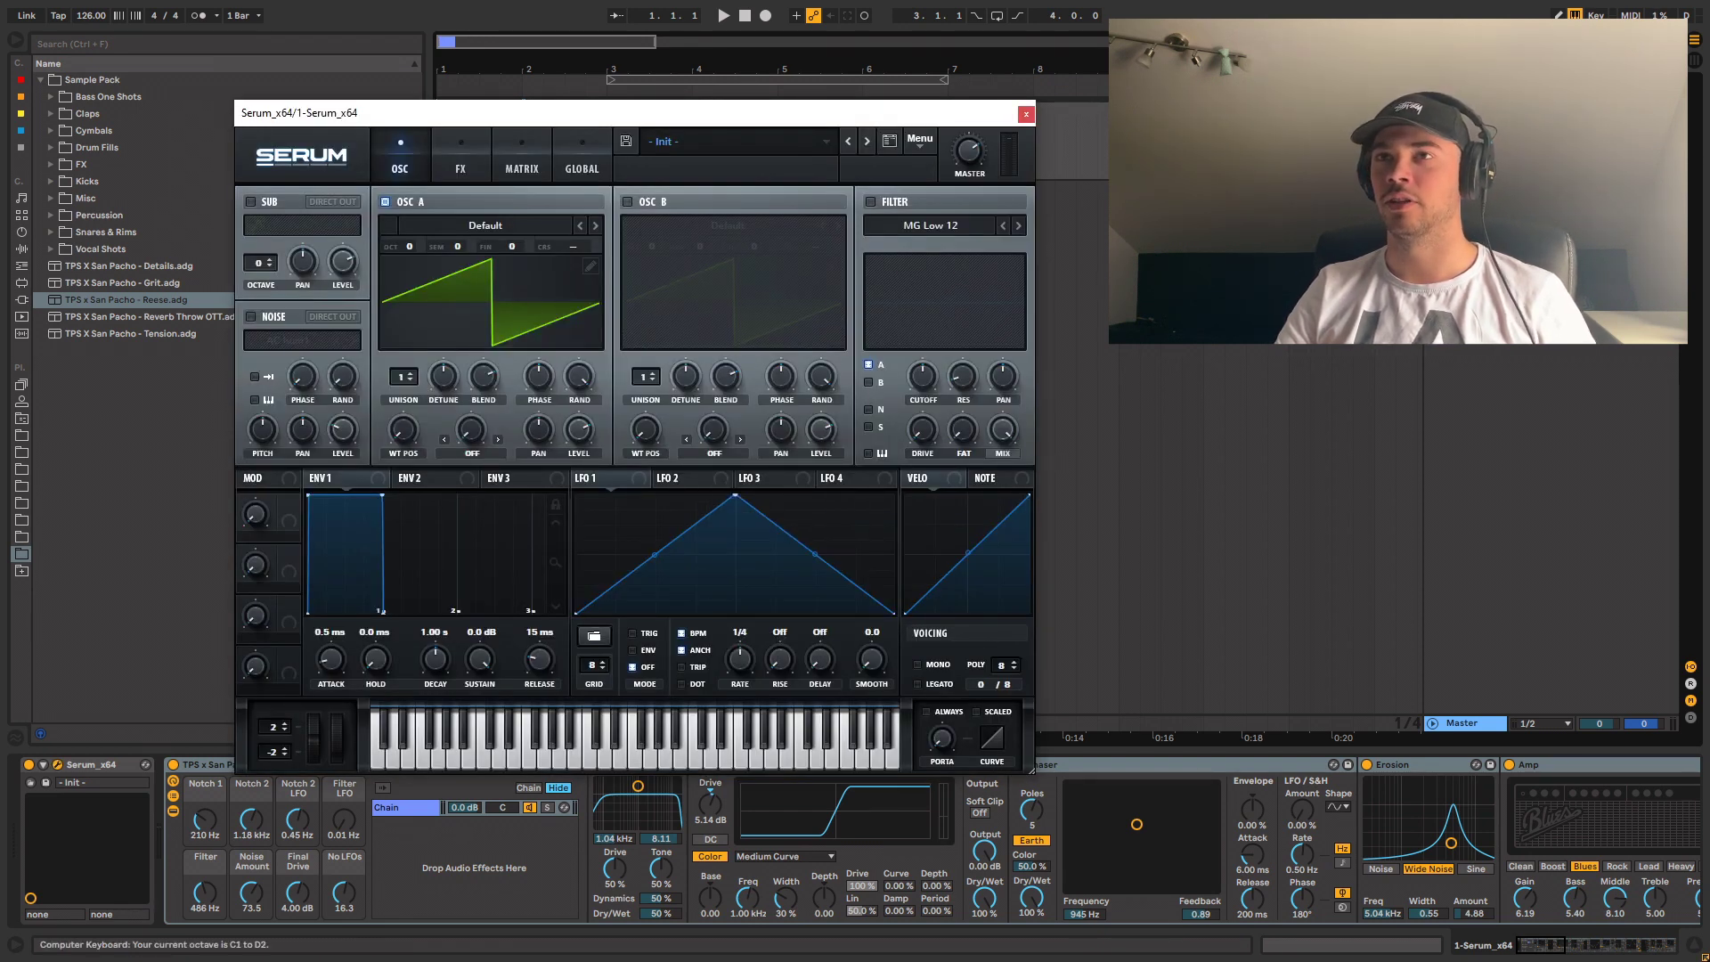
- Play notes on the Serum track and compare the sound with the Reese effect rack bypassed and active
key("ctrl+alt+p")
key("a")
key("z")
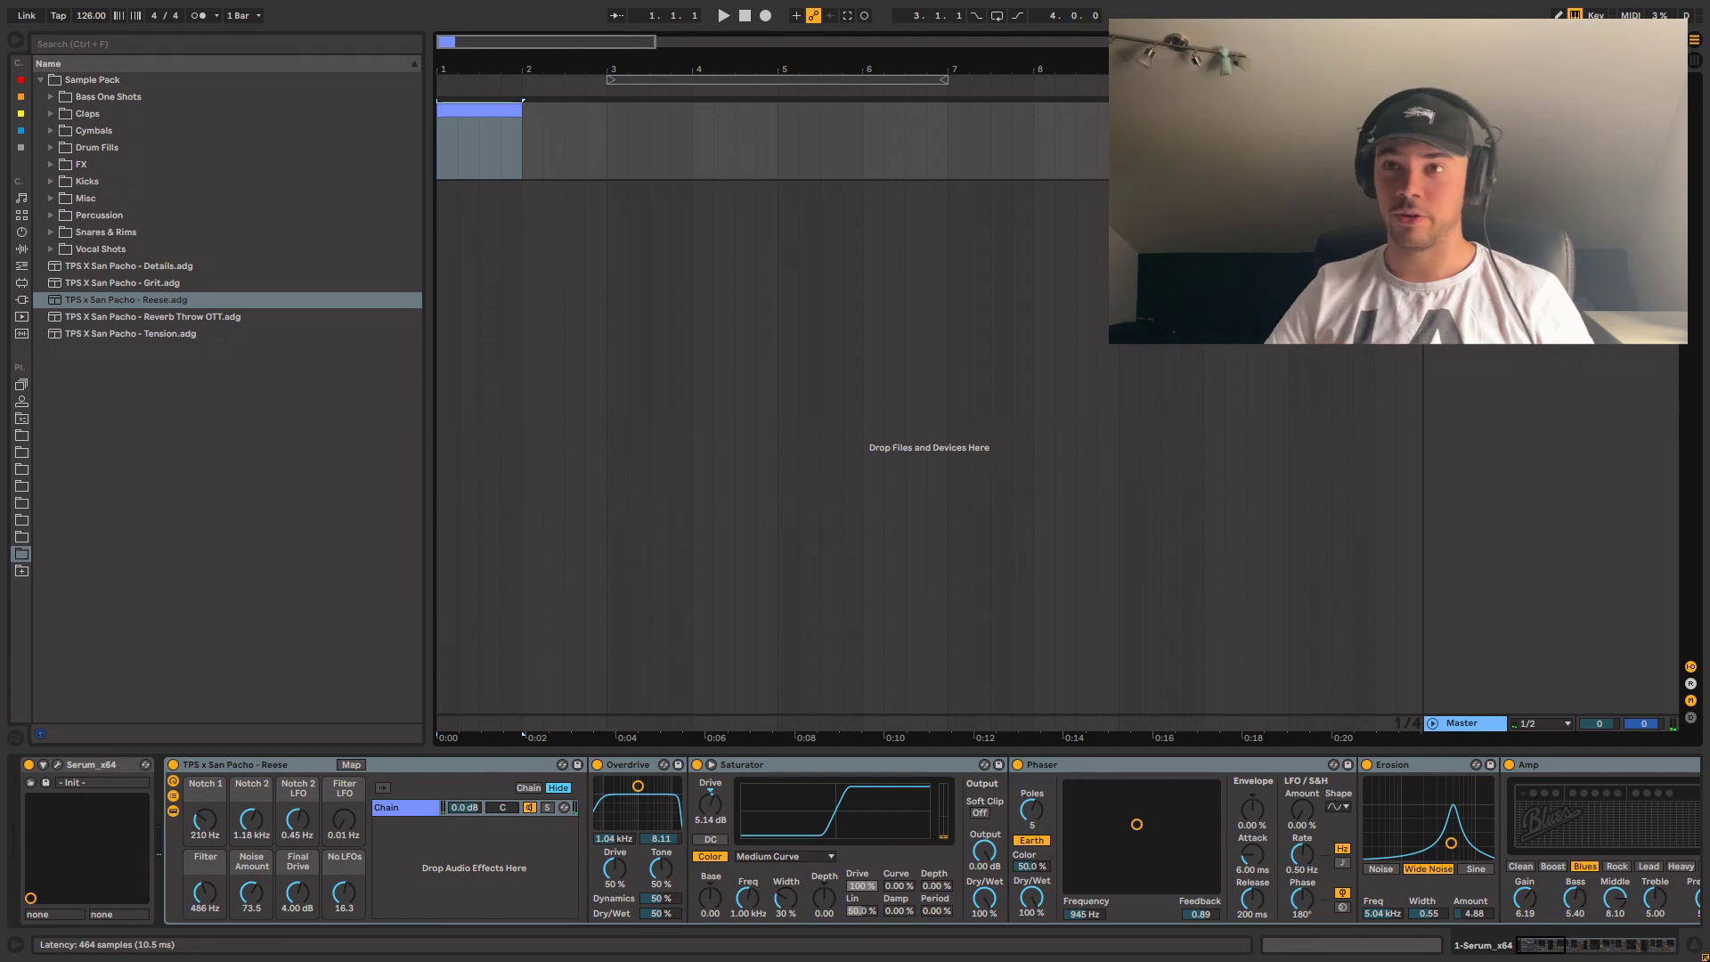
key("a")
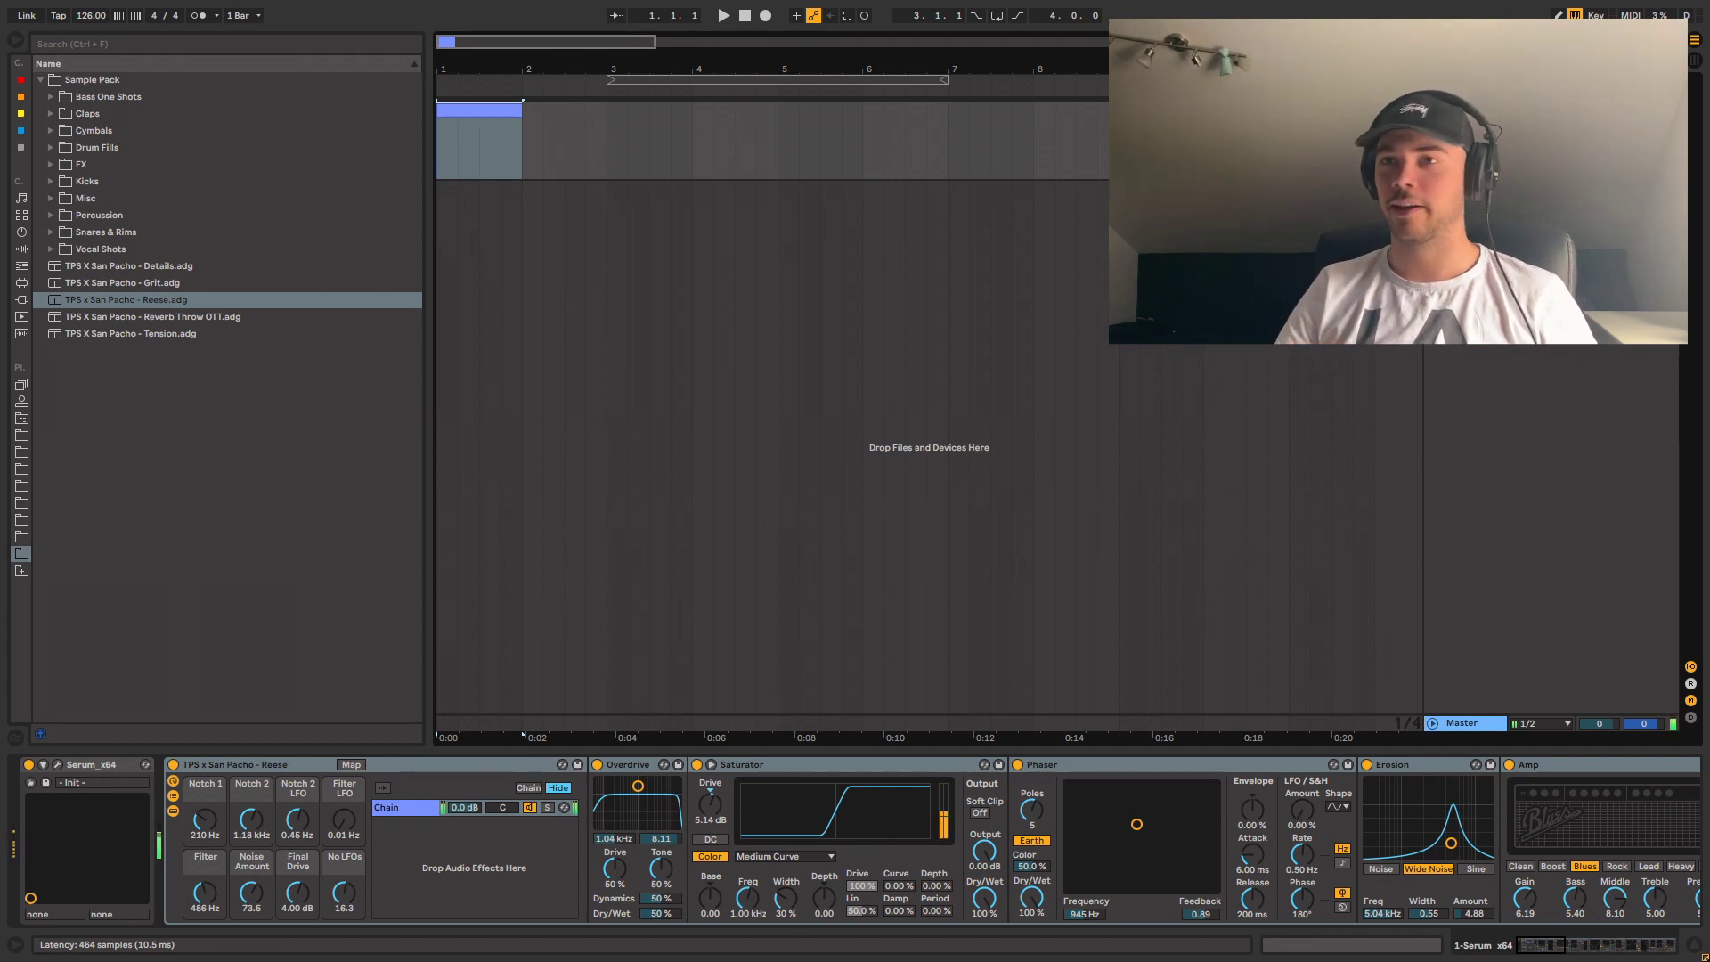
left_click(173, 765)
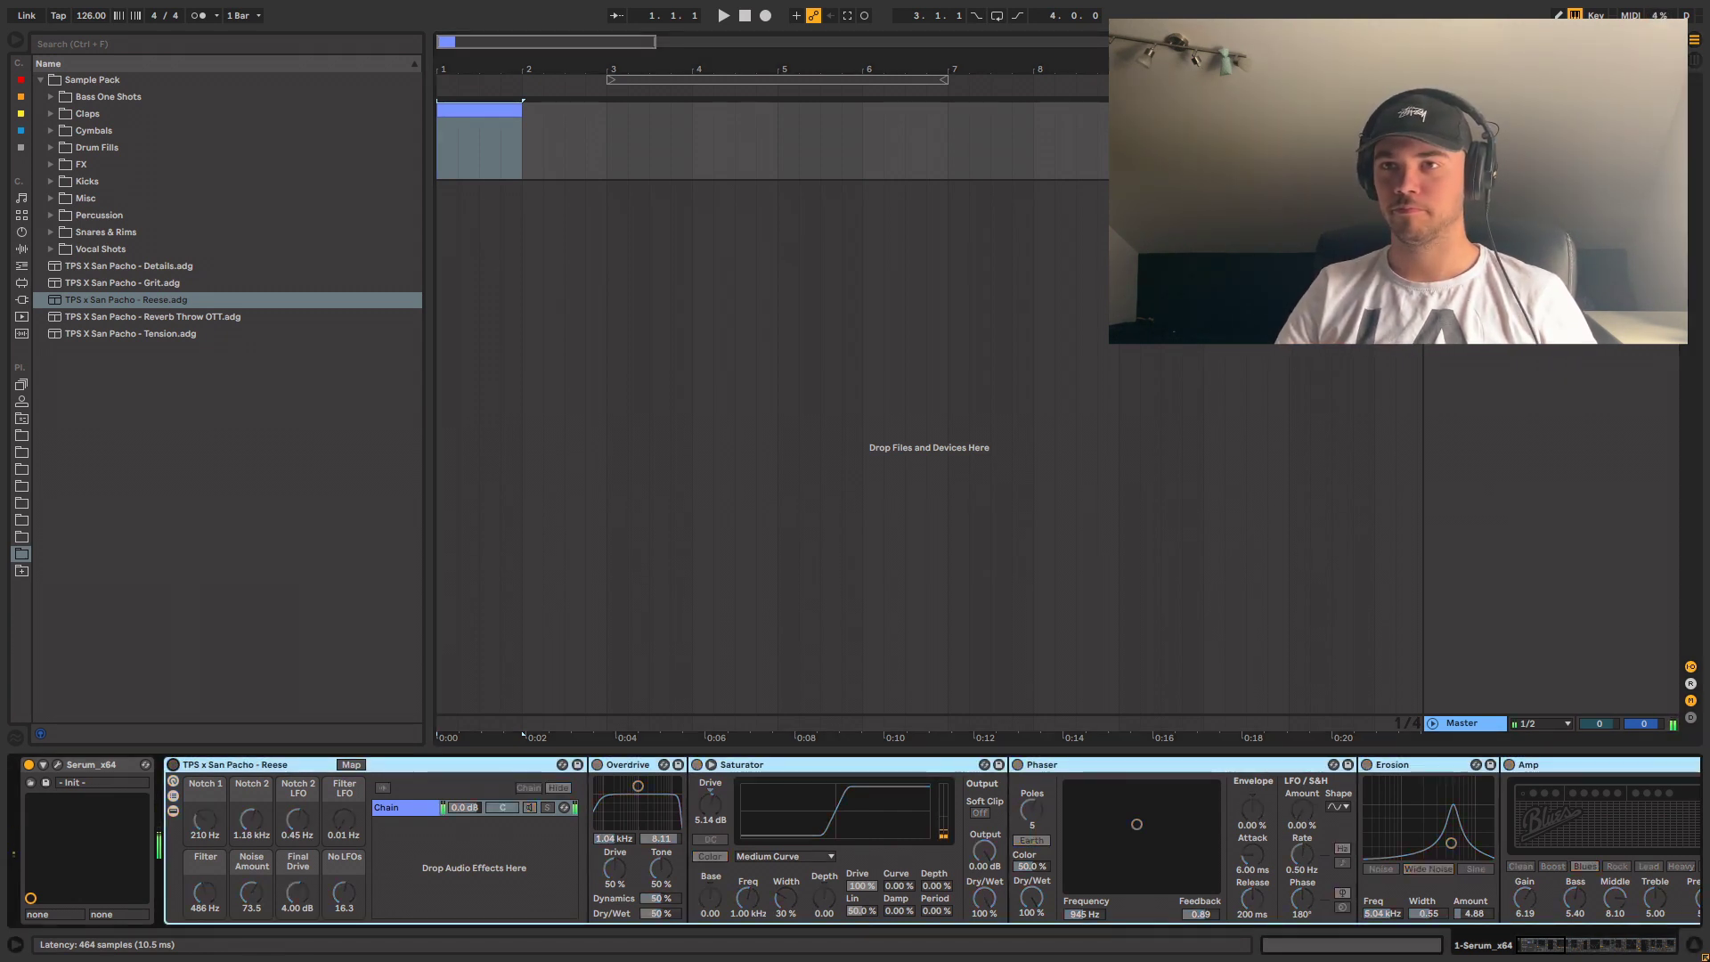
left_click(173, 765)
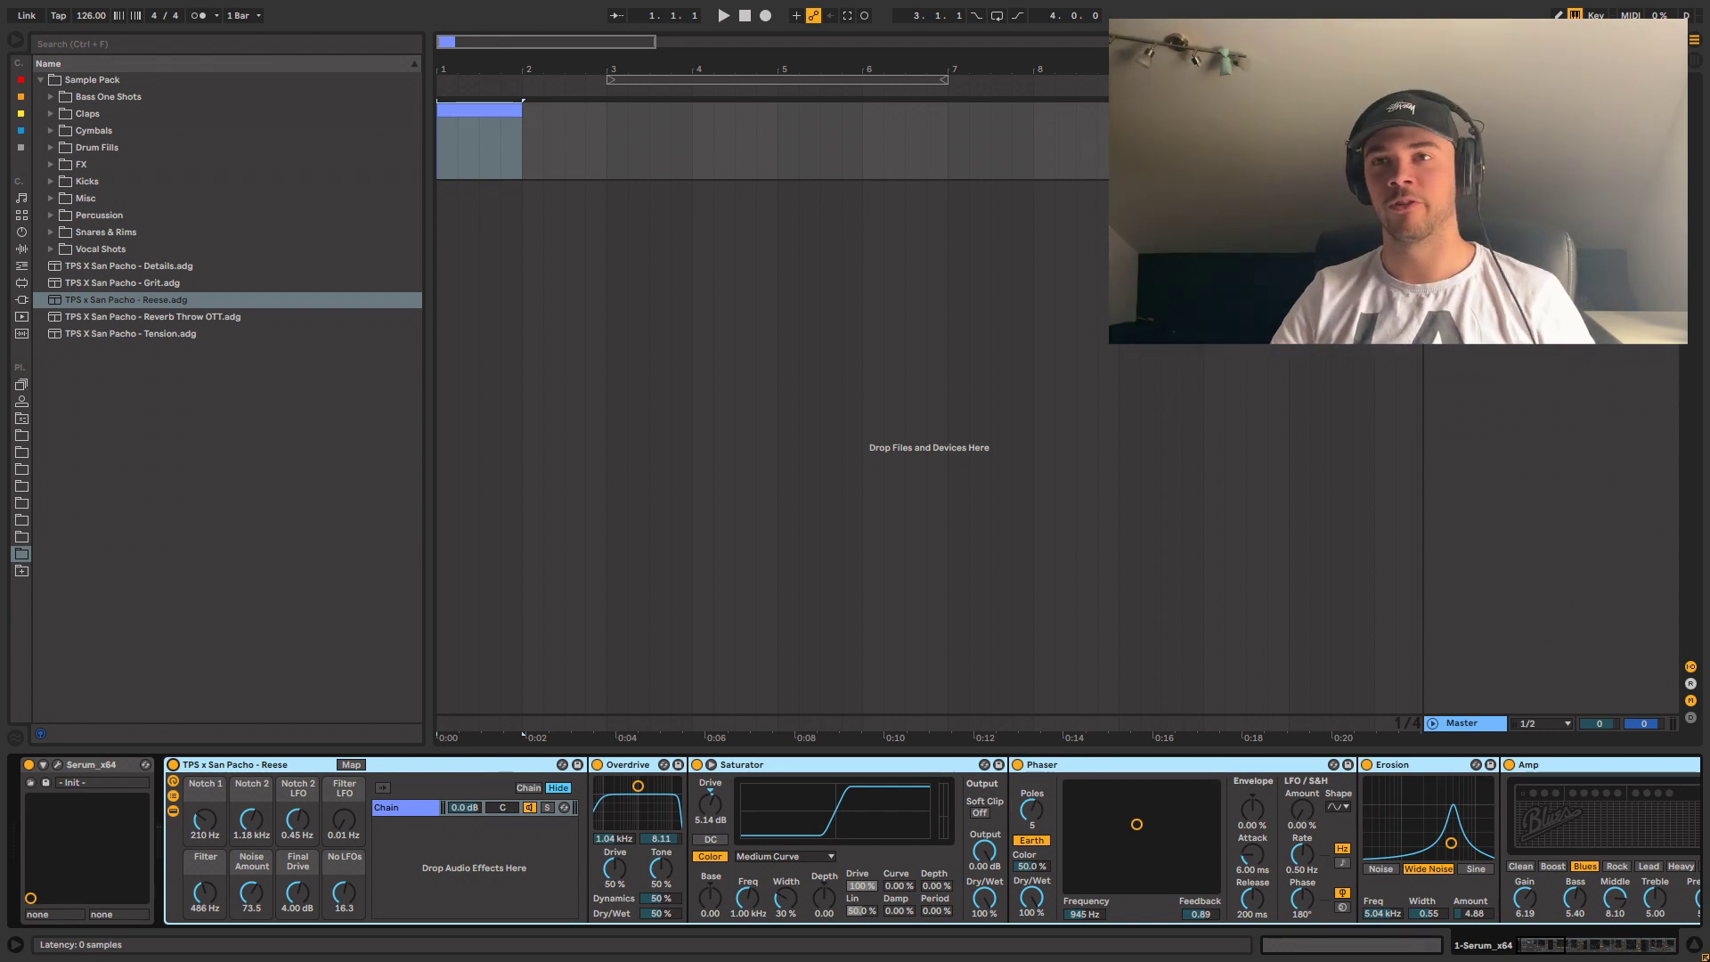
- Reopen the Serum synth and turn on oscillator B
left_click(58, 765)
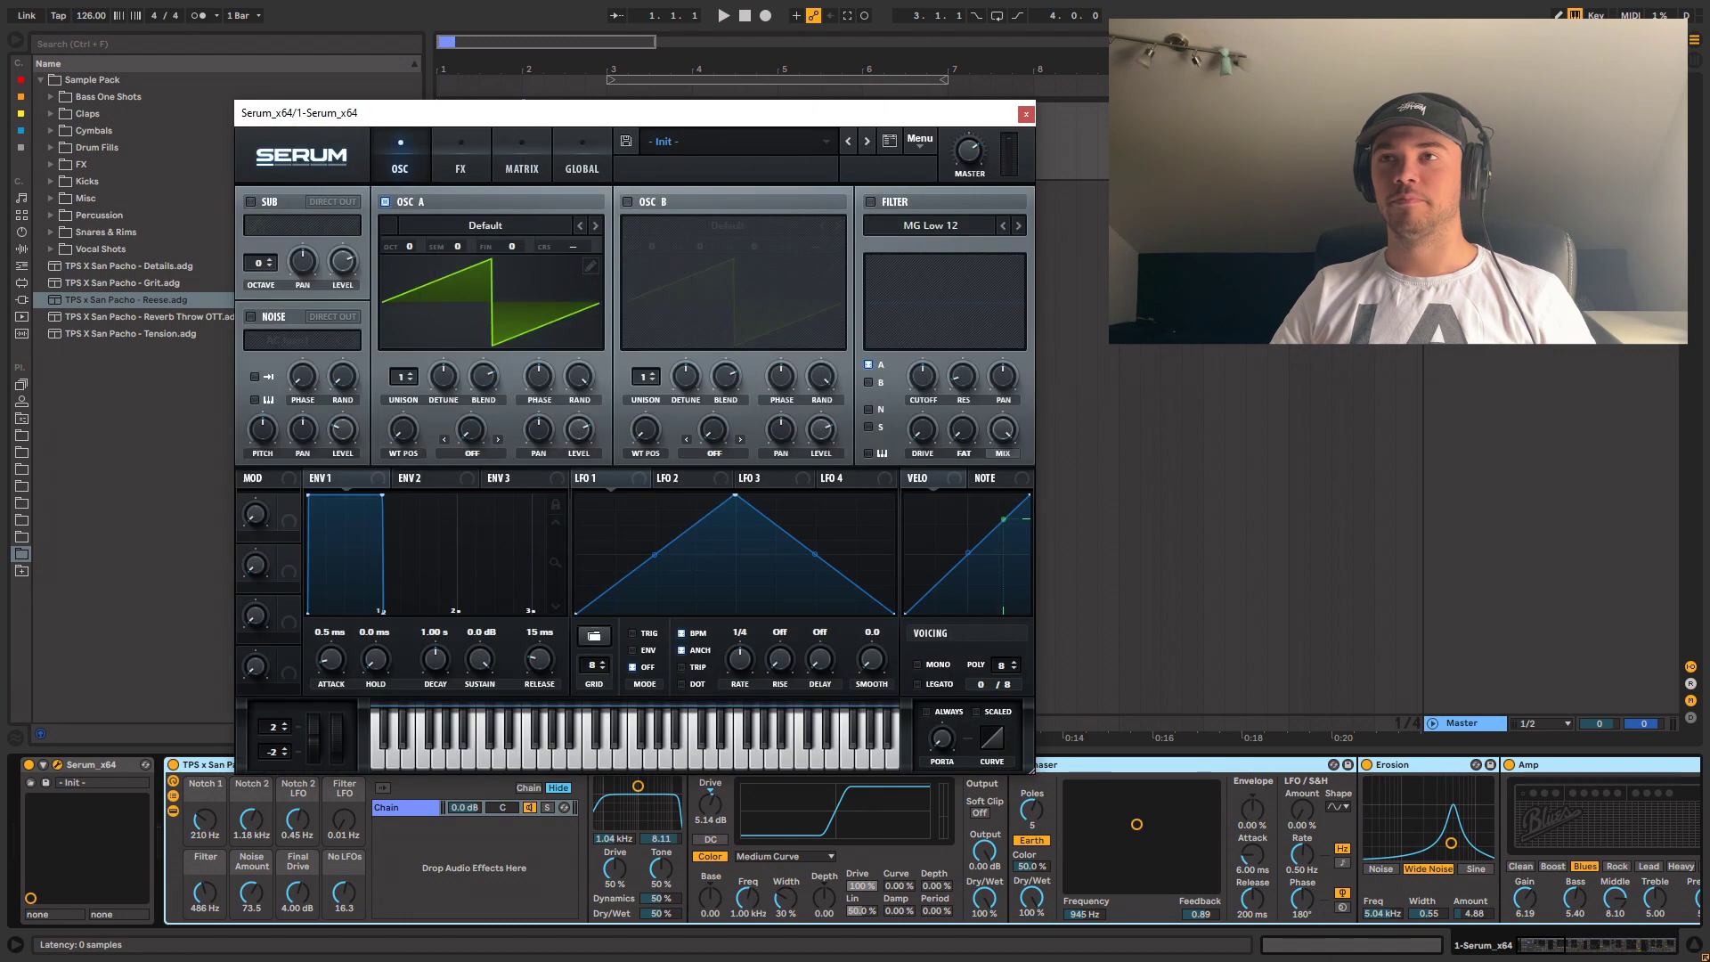
left_click_drag(534, 113, 714, 122)
left_click(806, 211)
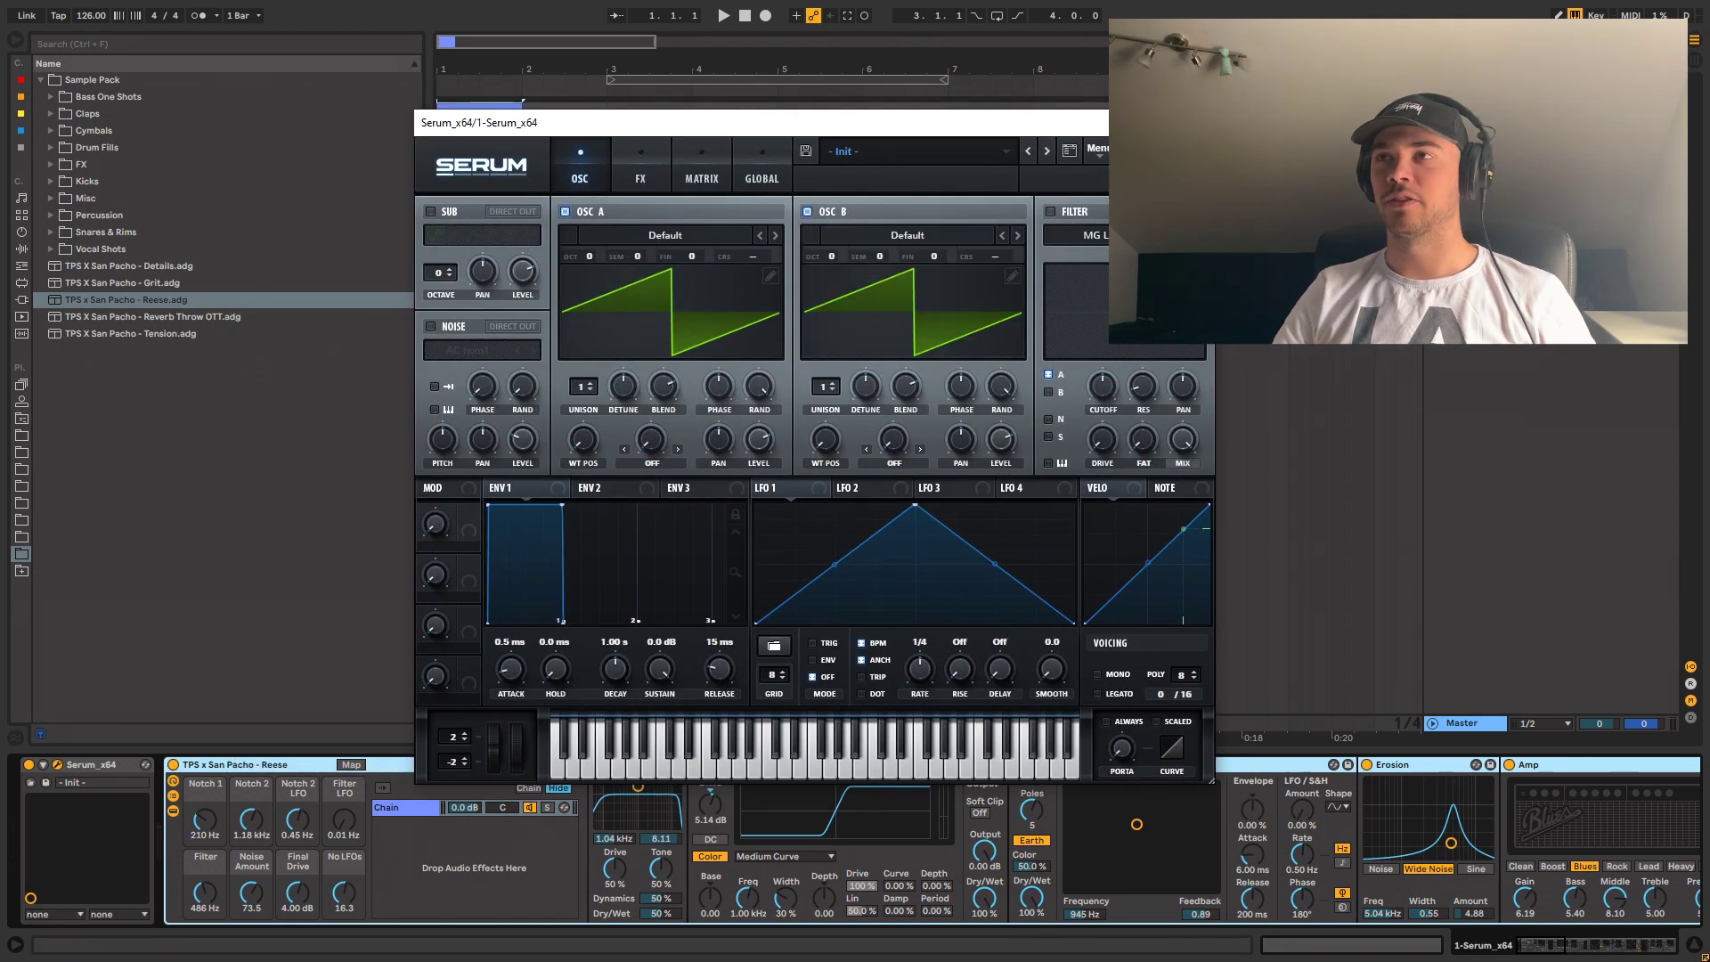
- Load the Analog_BD_Sin wavetable in oscillator A and turn oscillator B's level all the way down
left_click(775, 235)
left_click(776, 235)
left_click(776, 235)
left_click(776, 235)
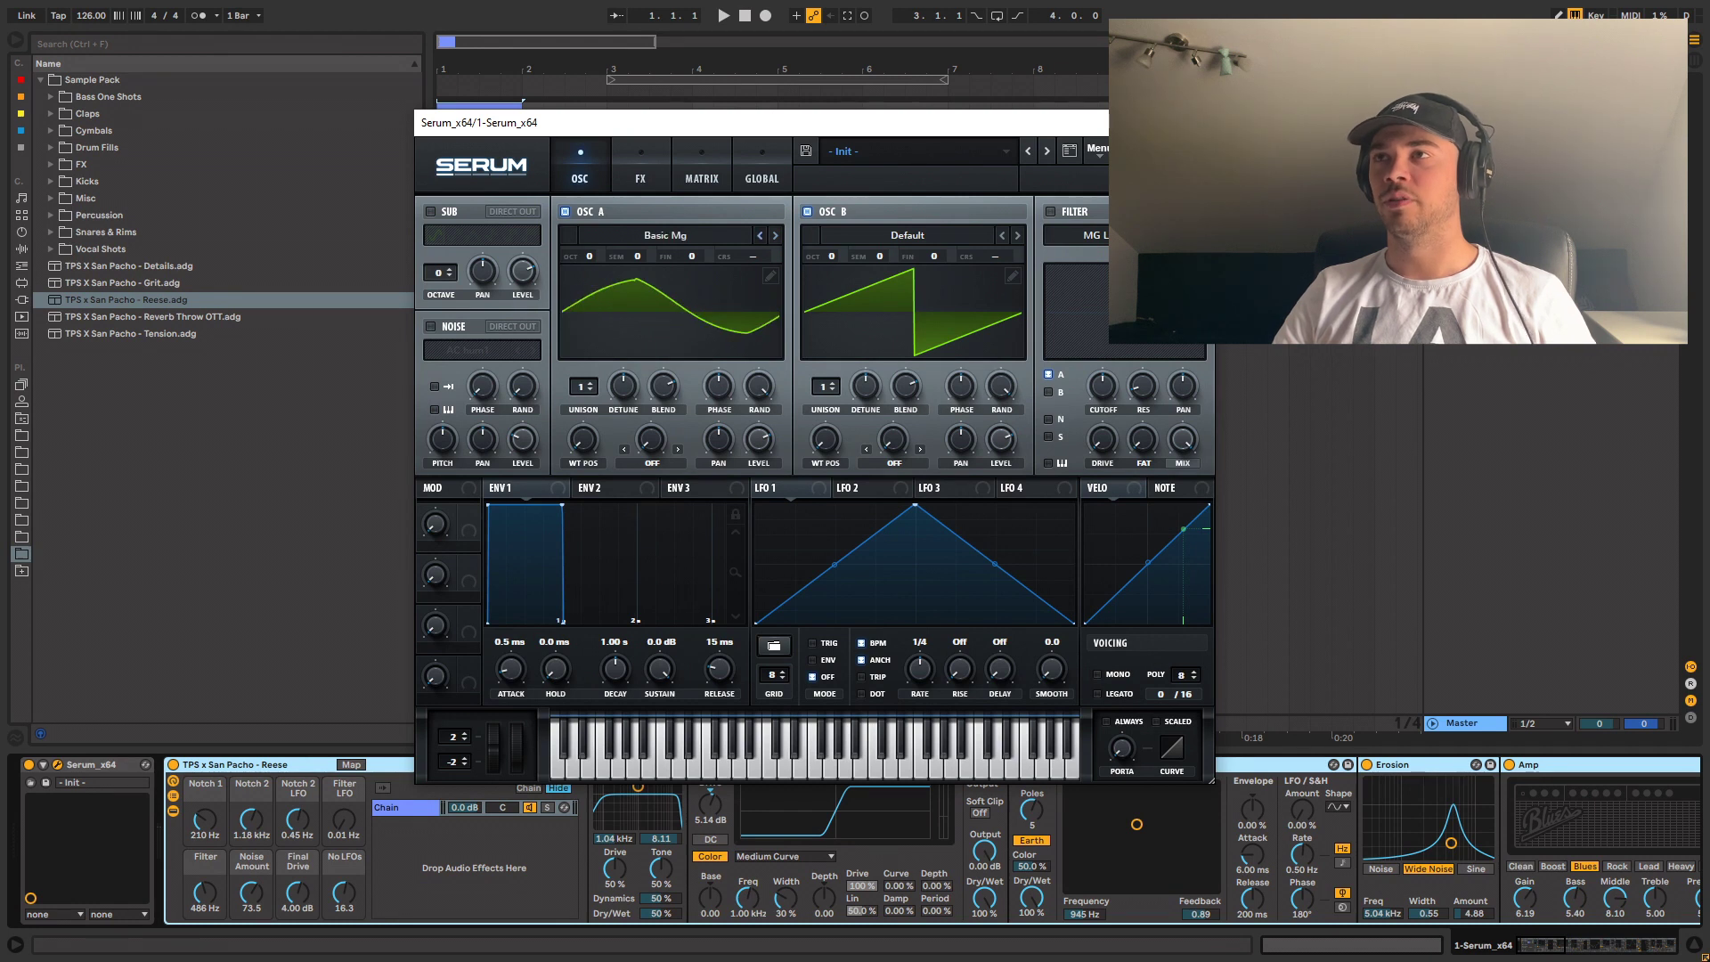
left_click(760, 235)
left_click_drag(1001, 439, 1001, 553)
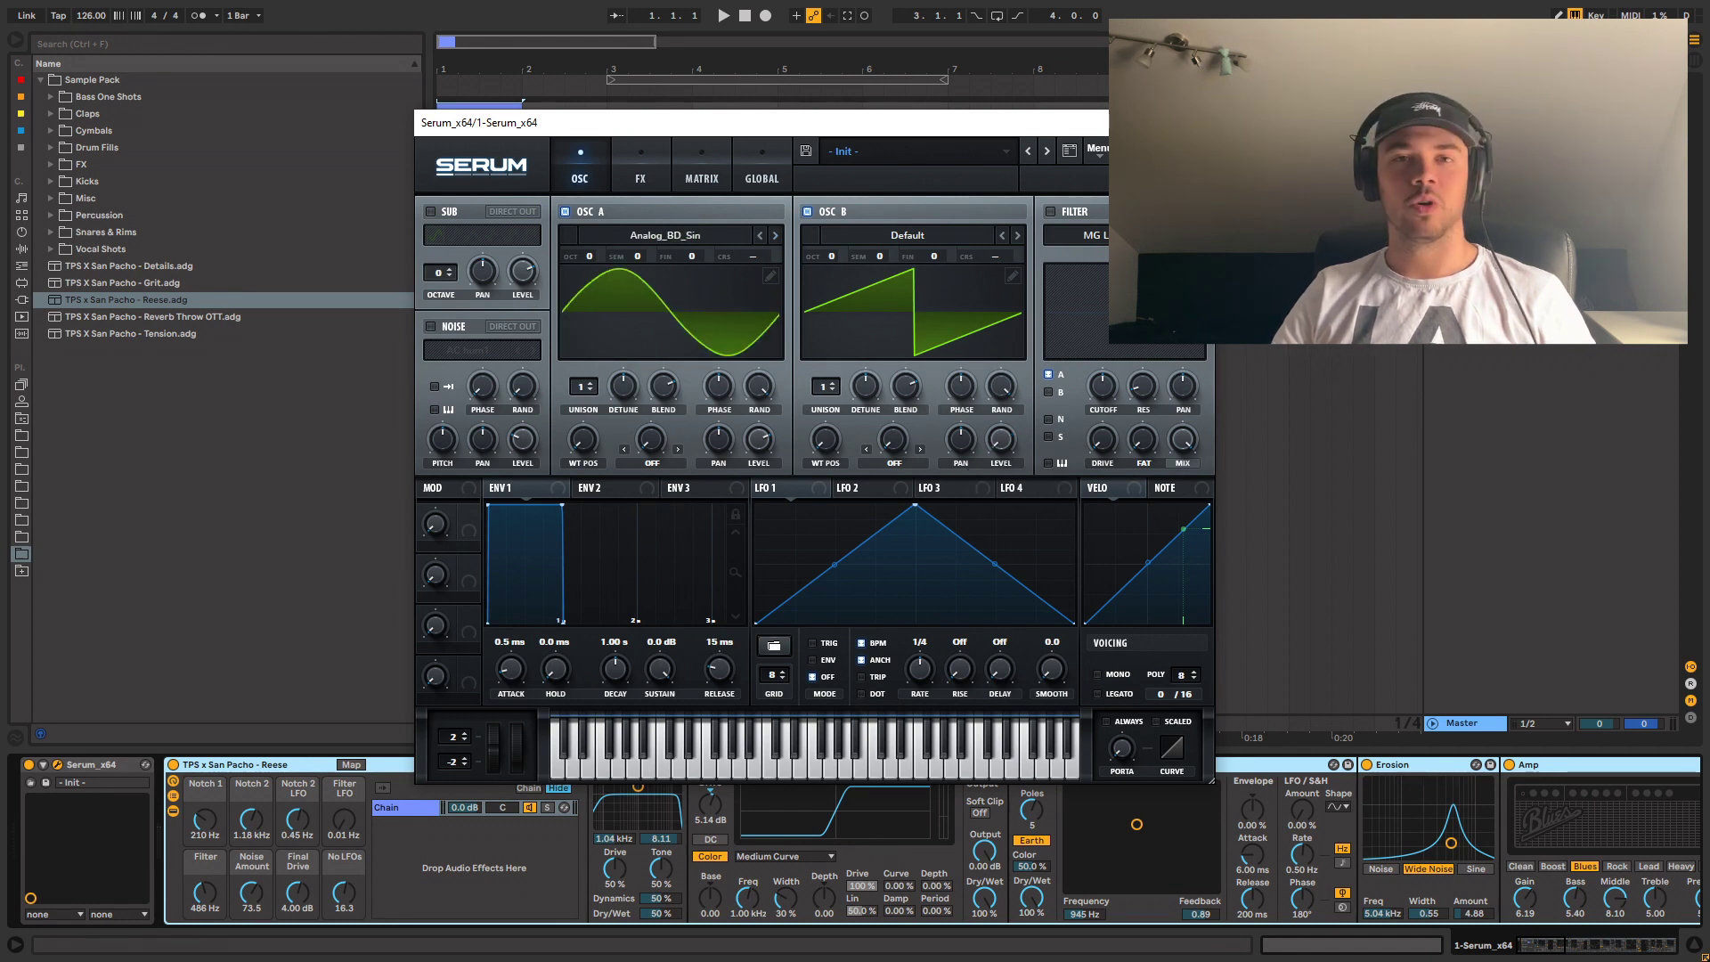
- Assign LFO 1 to oscillator A's warp amount and set the warp mode to FM (from B)
left_click_drag(759, 487, 650, 439)
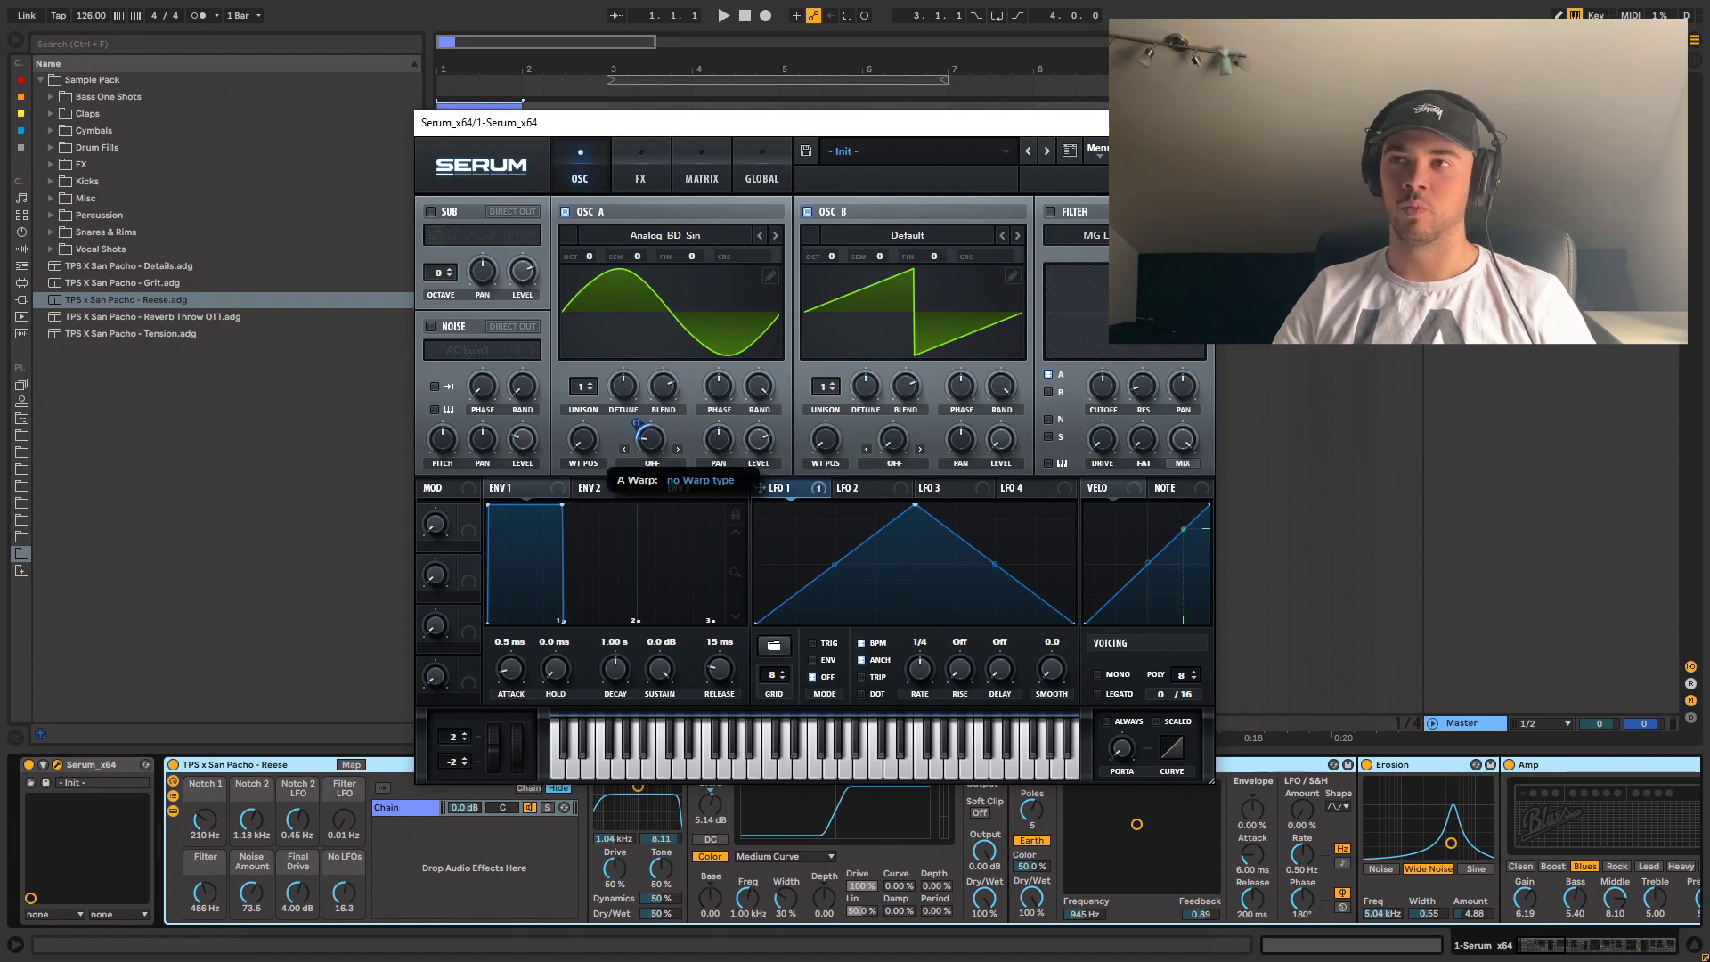
left_click(652, 463)
left_click(703, 379)
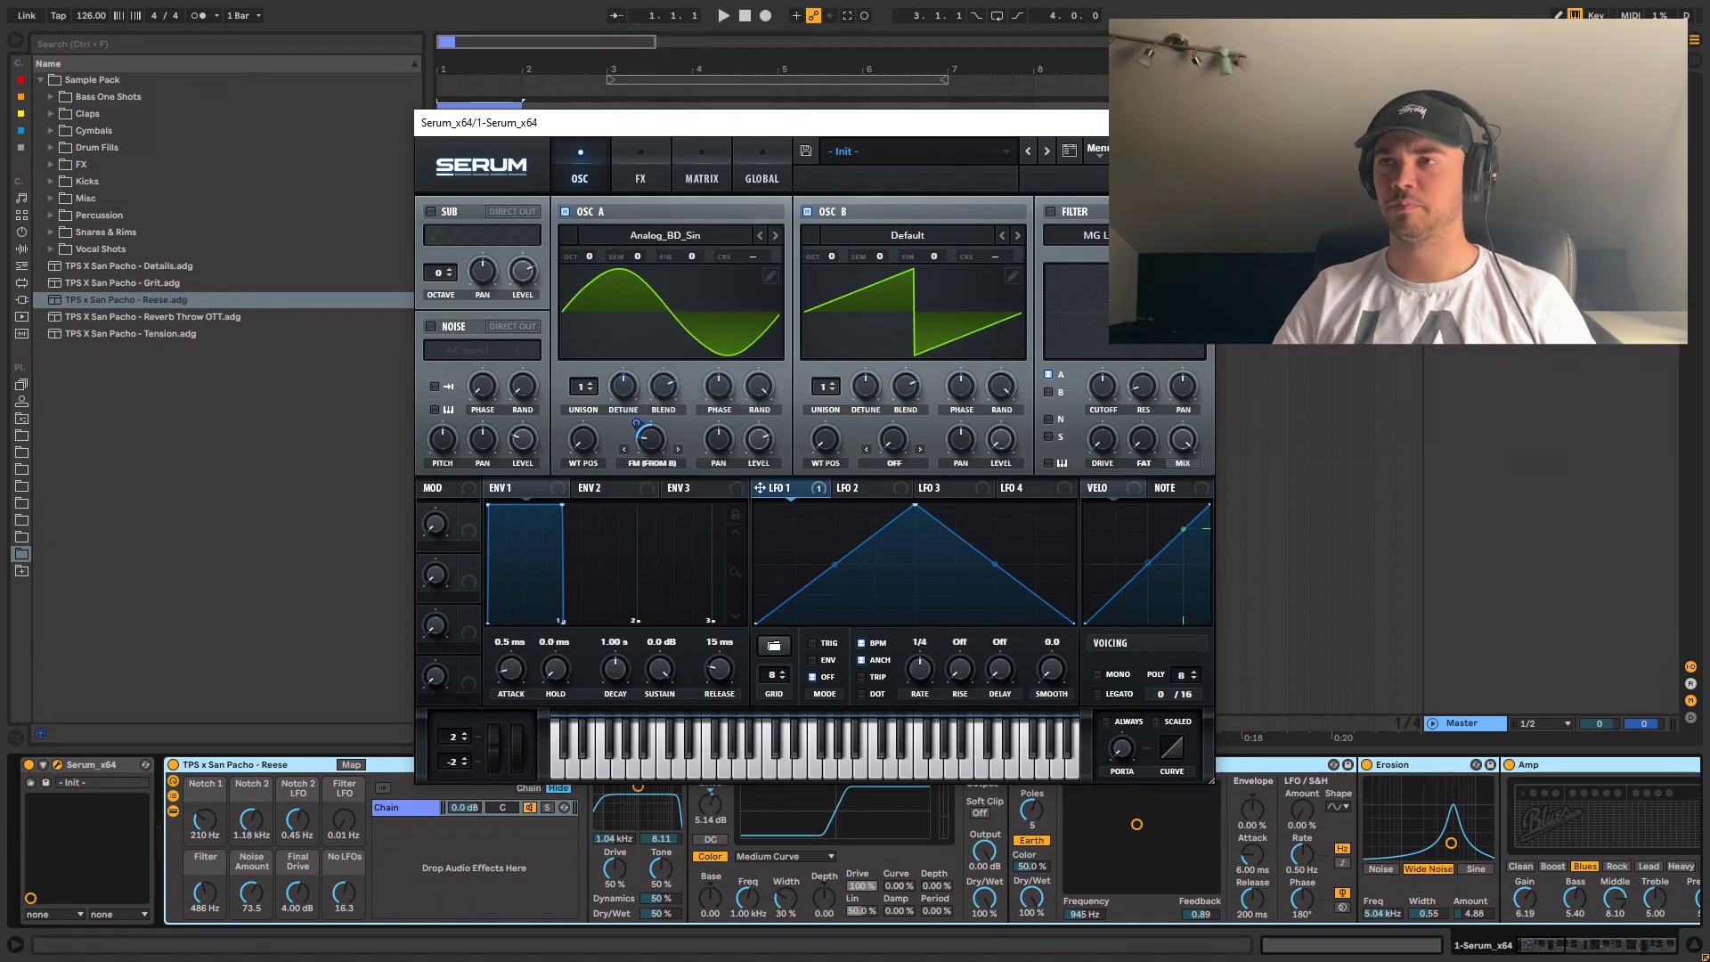
- Turn on the filter and assign LFO 1 to its cutoff and to oscillator A's level
left_click(1051, 211)
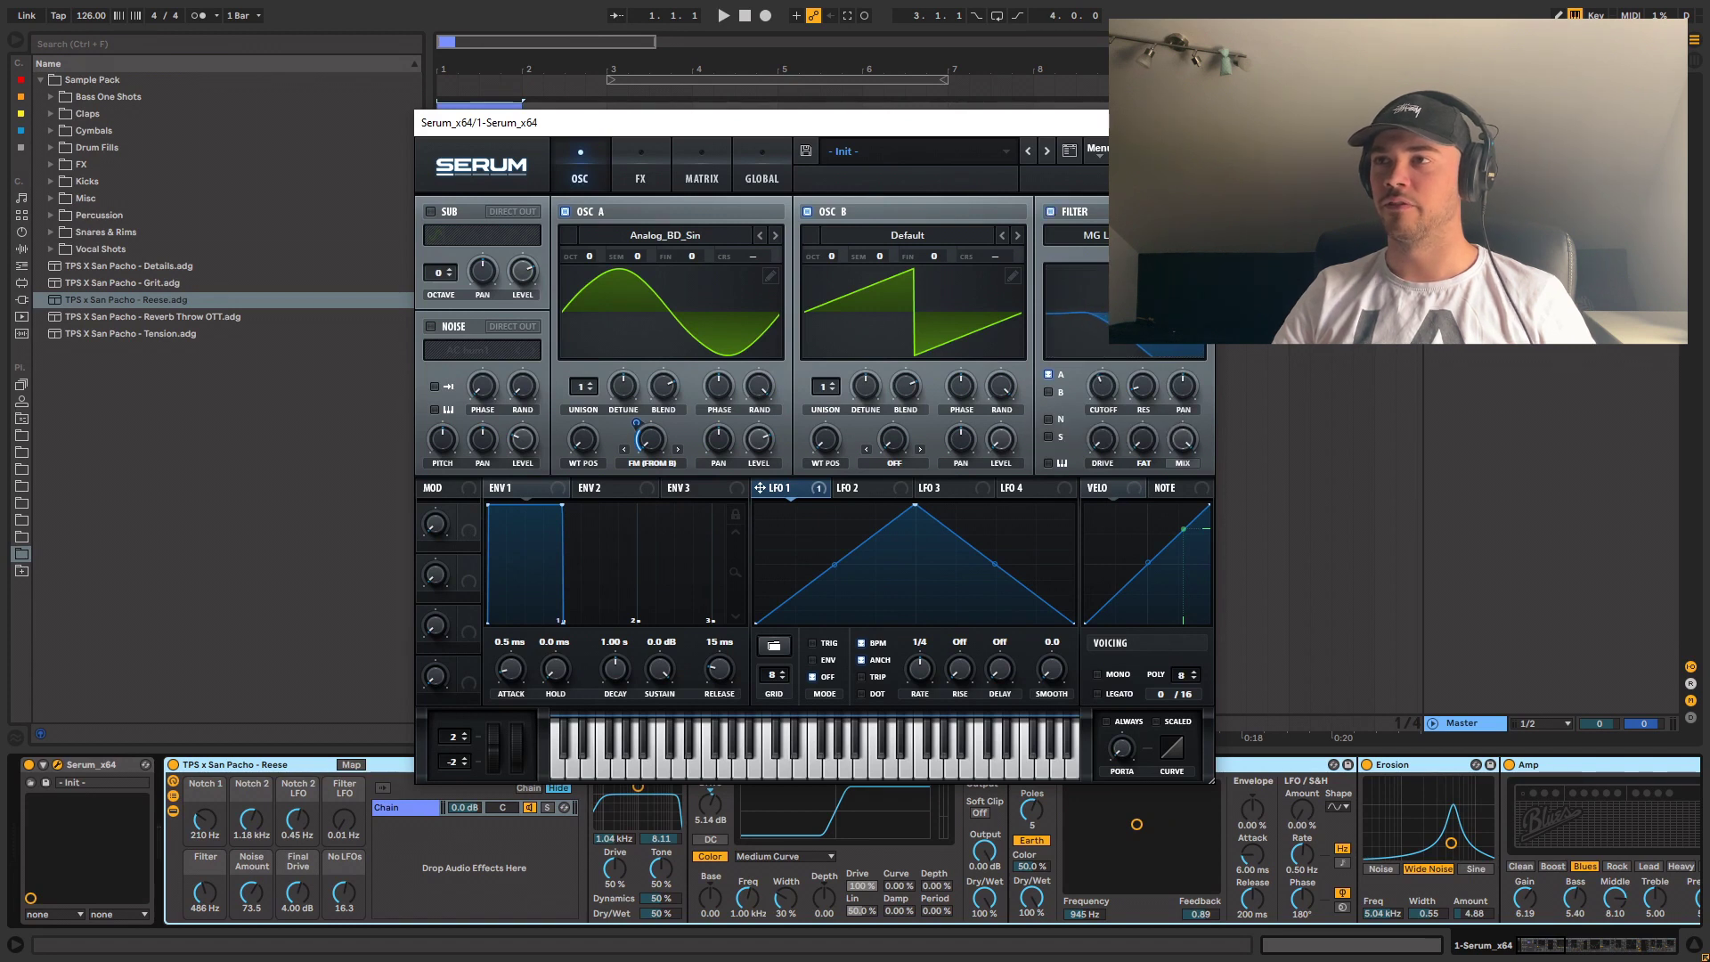
left_click_drag(760, 488, 1102, 385)
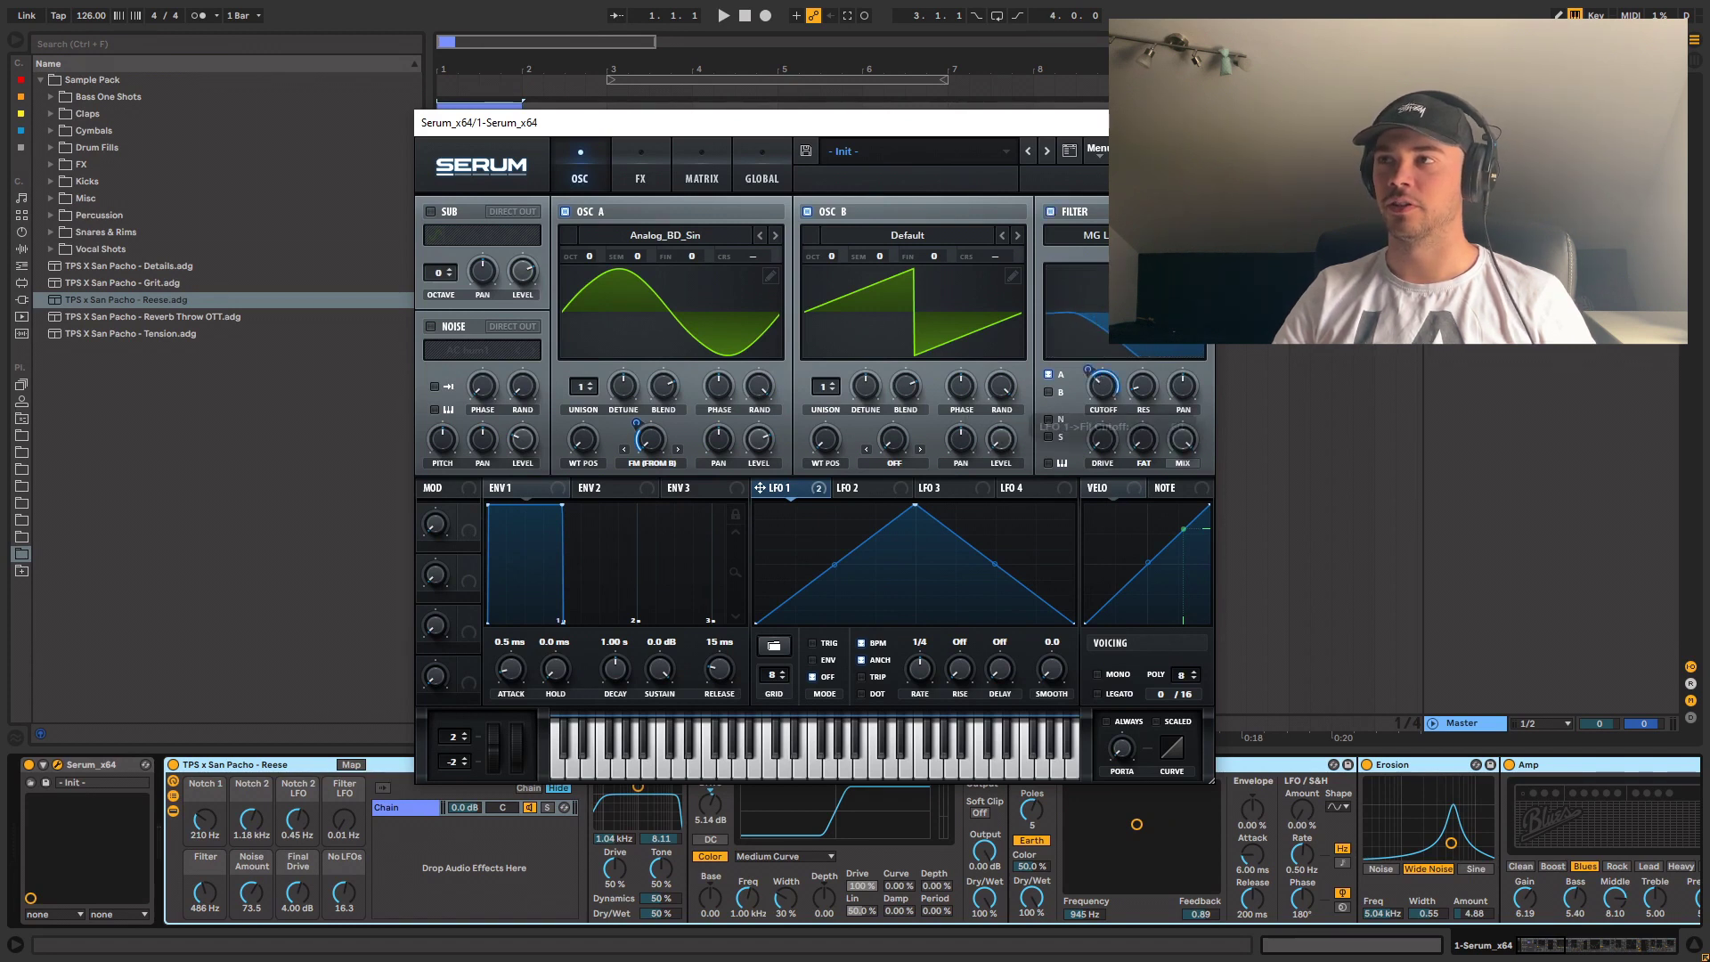
left_click_drag(760, 488, 758, 438)
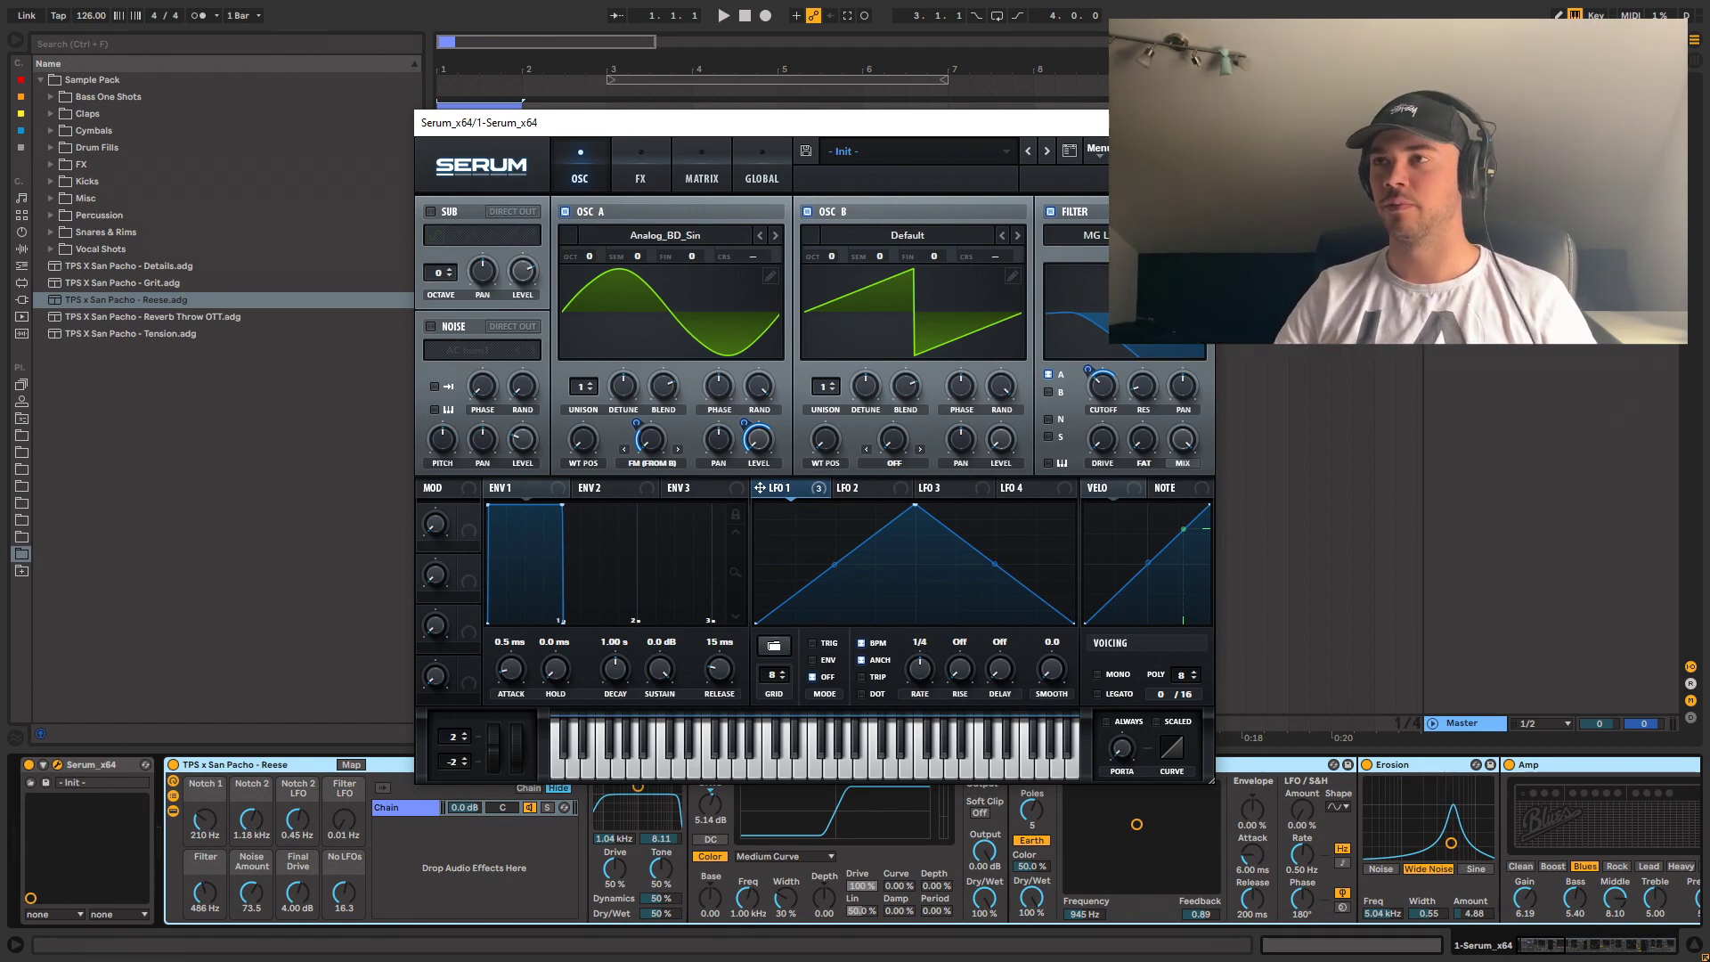
- Shape LFO 1 with its peak about a third into the cycle in ENV mode, and set oscillator B's octave to +2
left_click_drag(915, 505, 851, 505)
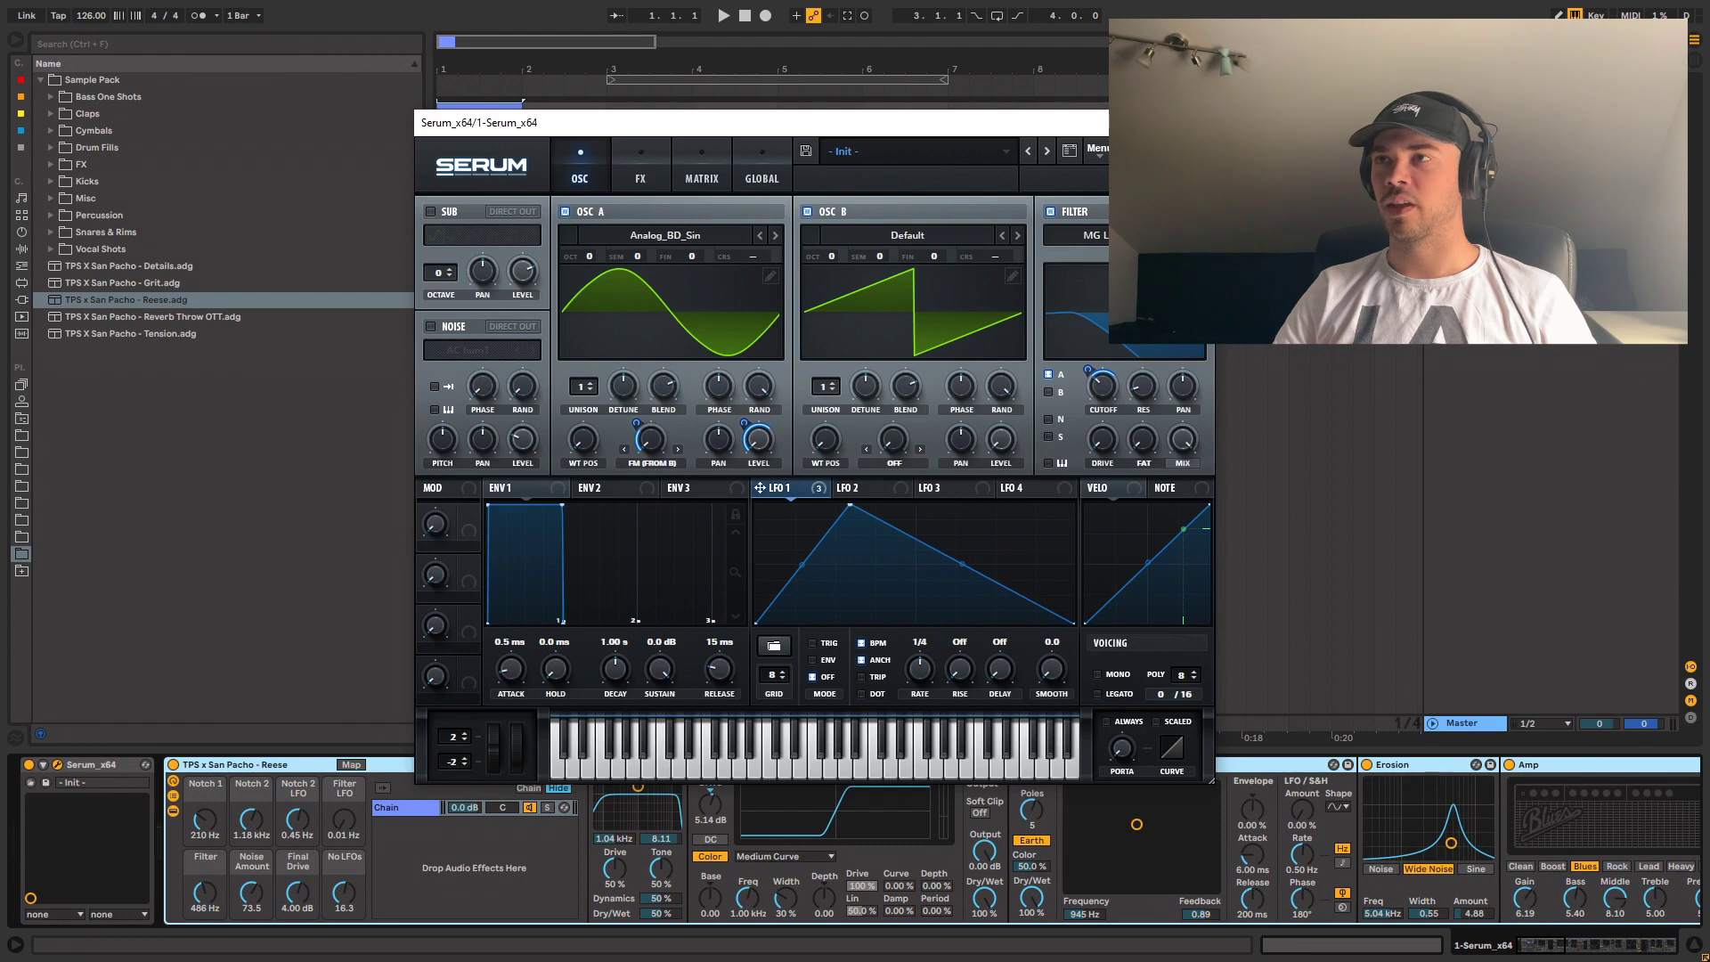
left_click_drag(830, 257, 830, 237)
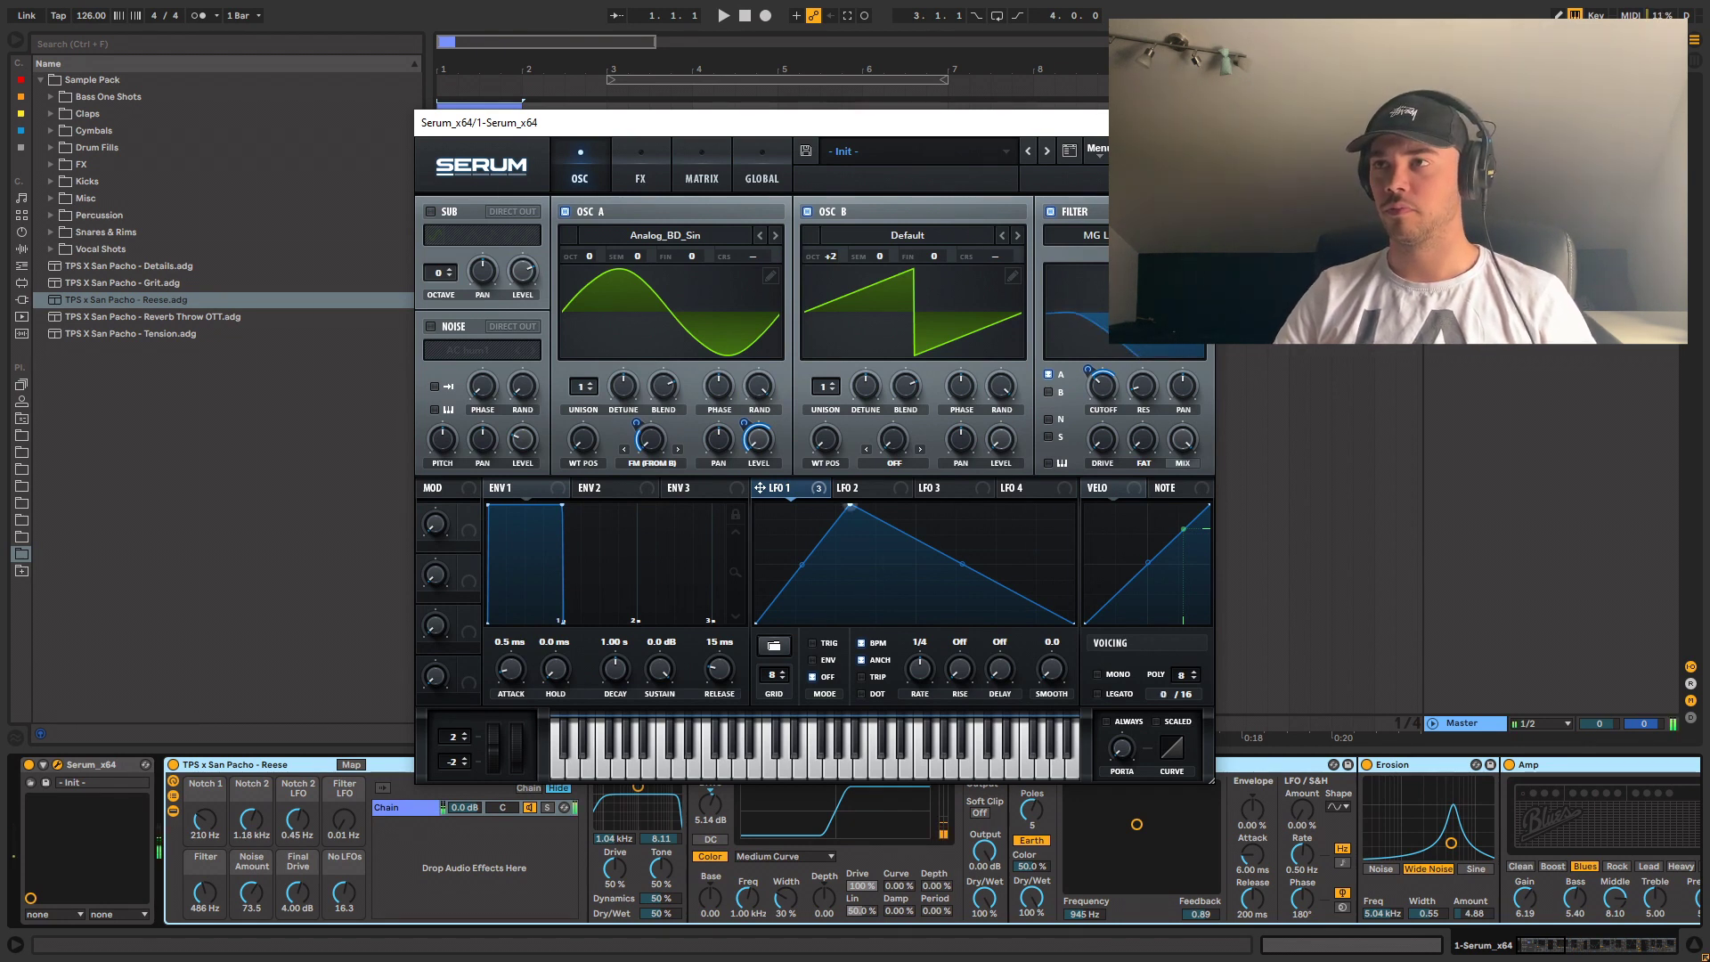
left_click(812, 659)
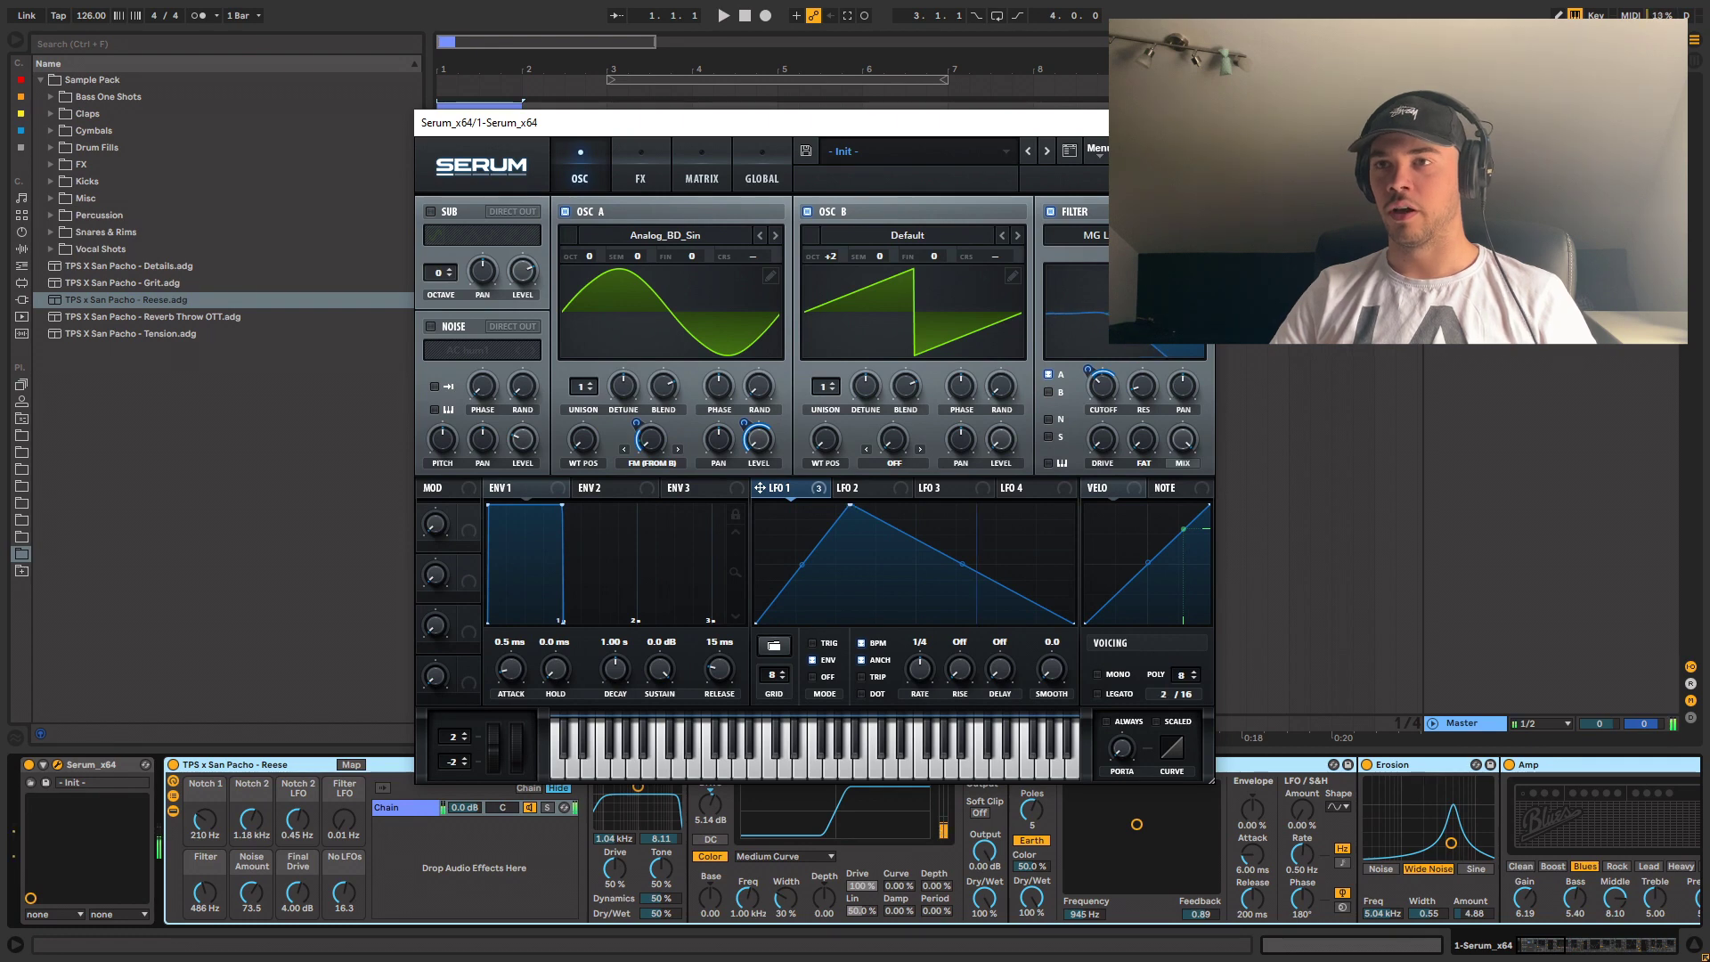
left_click_drag(679, 132, 807, 89)
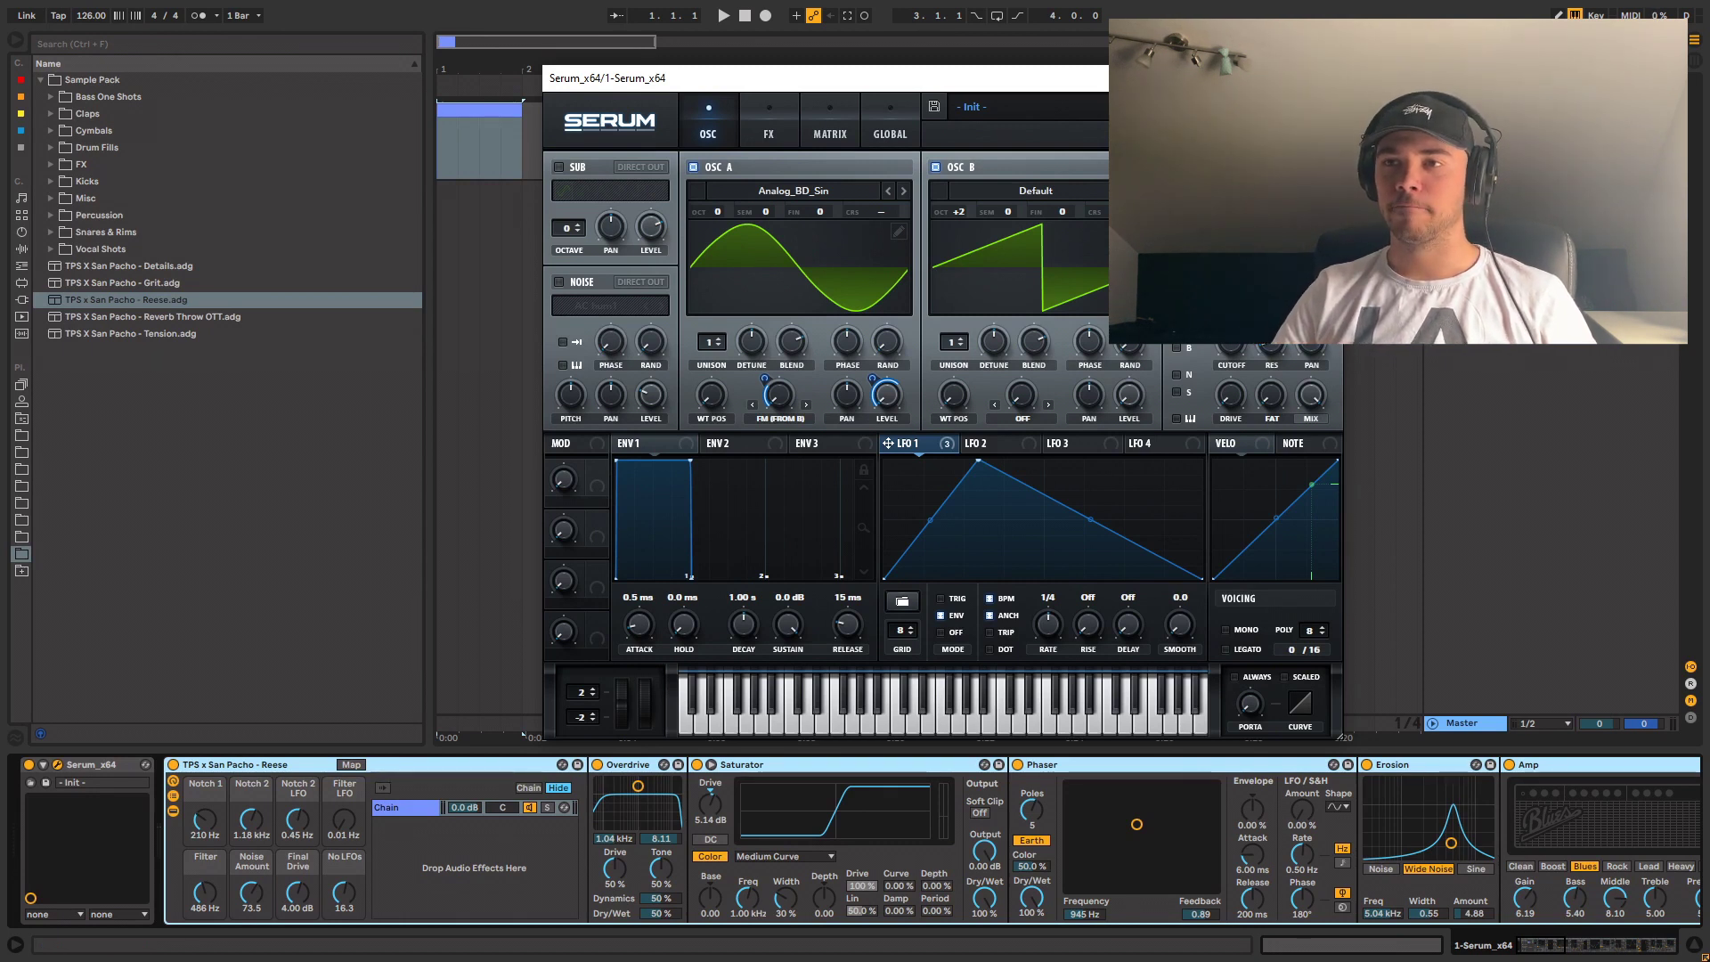
- Hide the devices inside the Reese rack and set its No LFOs macro to 0.00
key("Delete")
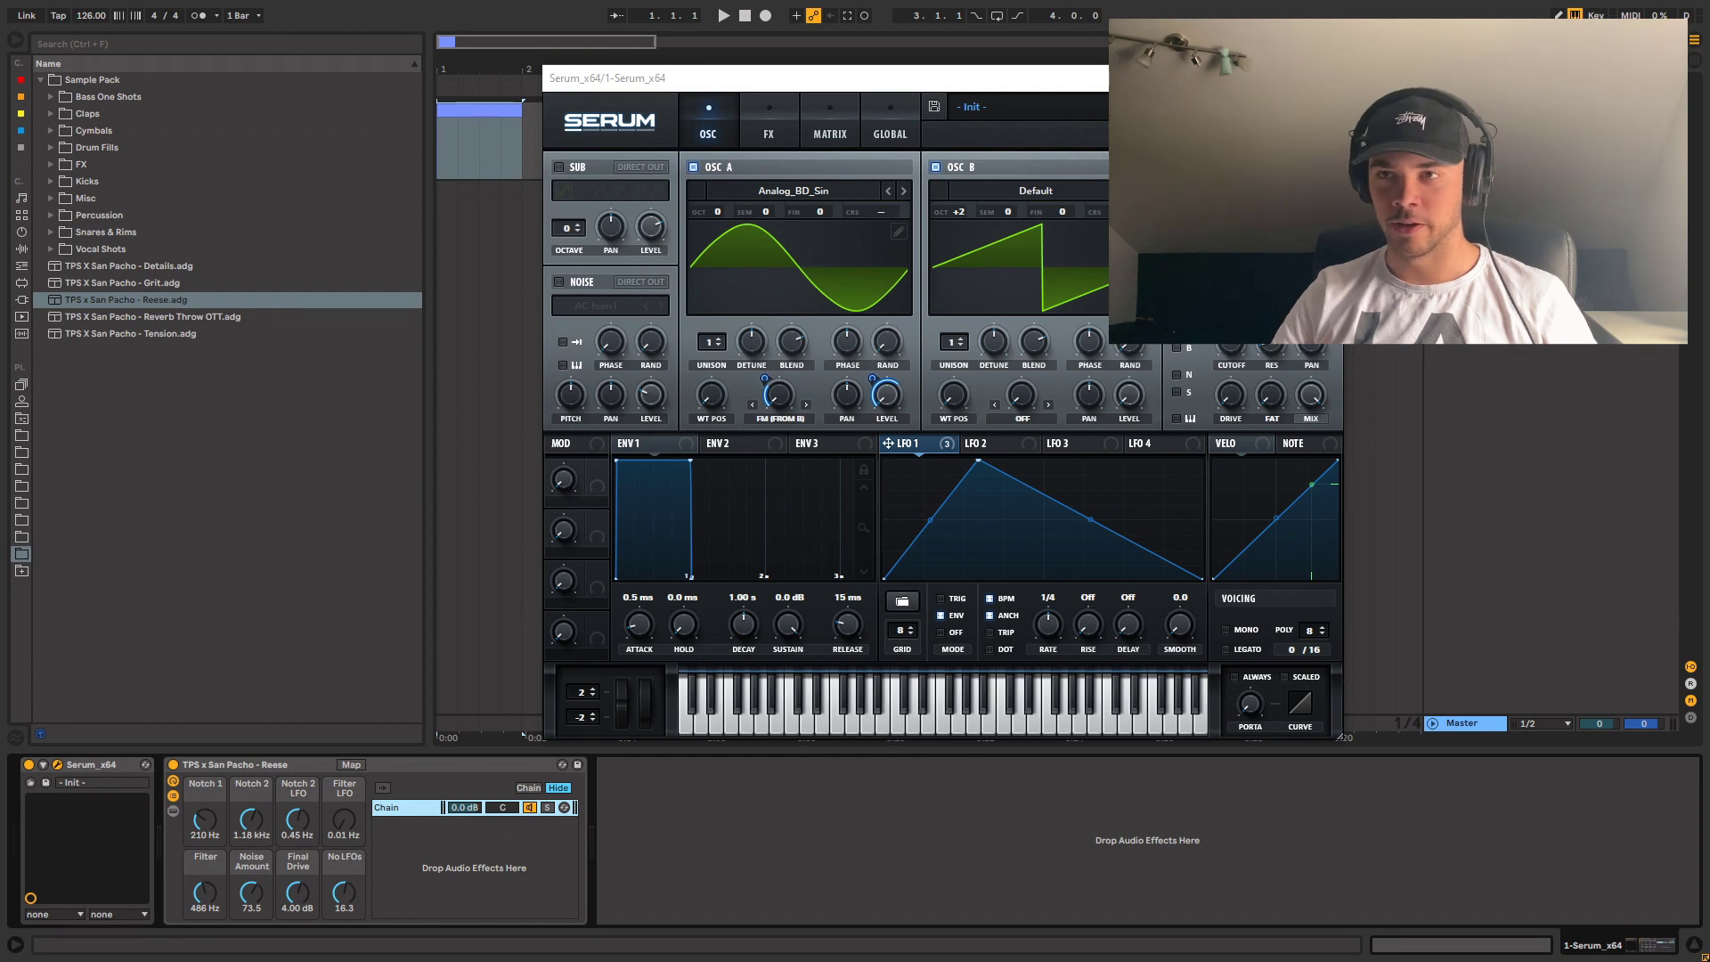
left_click_drag(343, 893, 344, 935)
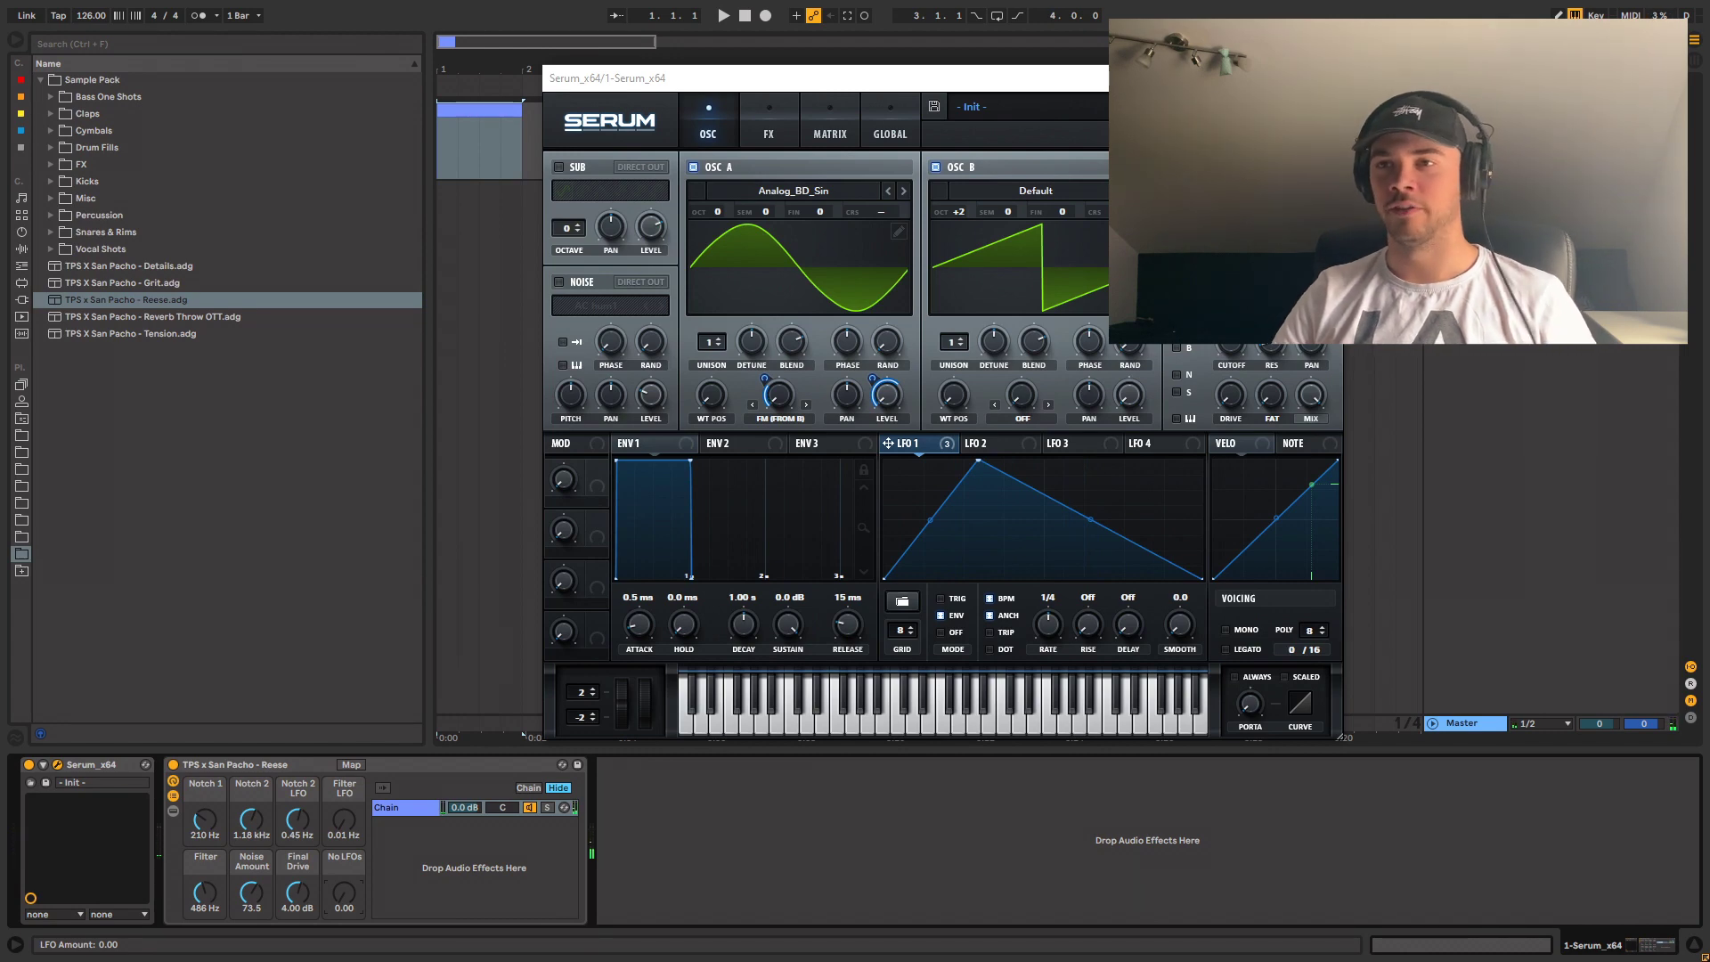
- Examine the effects inside the Reese rack's chain, from Overdrive and Saturator through to the closing Auto Filter and EQ Eight
double_click(403, 808)
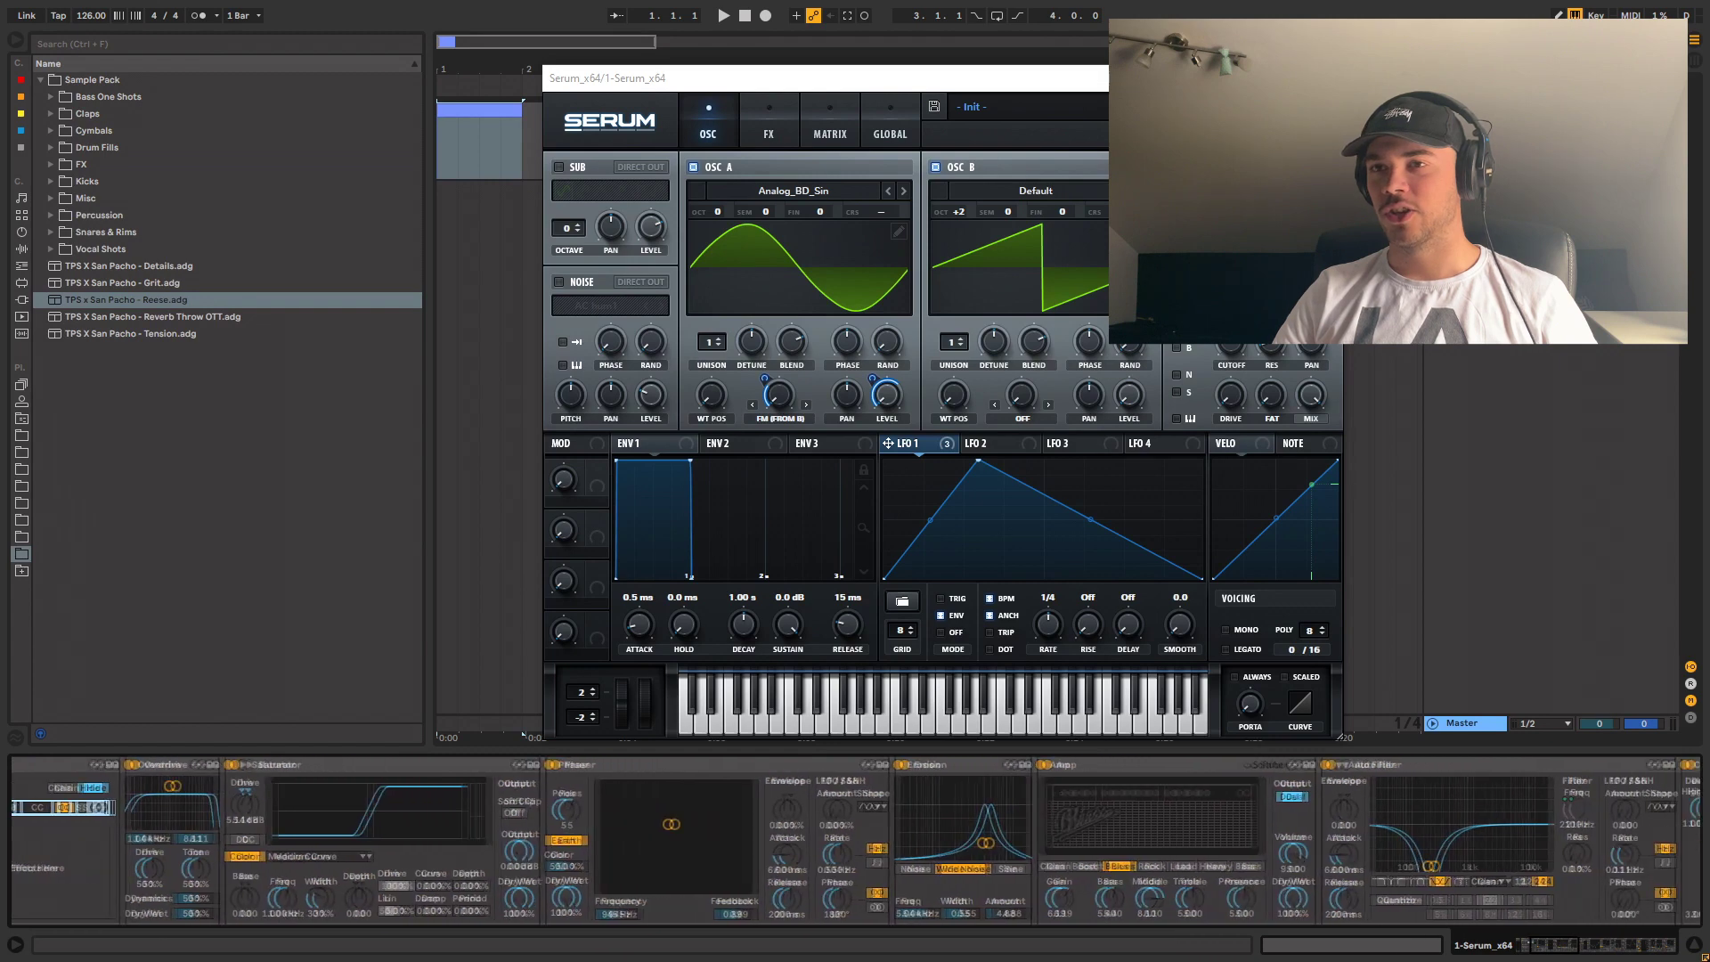
scroll(855, 842, "left", 6)
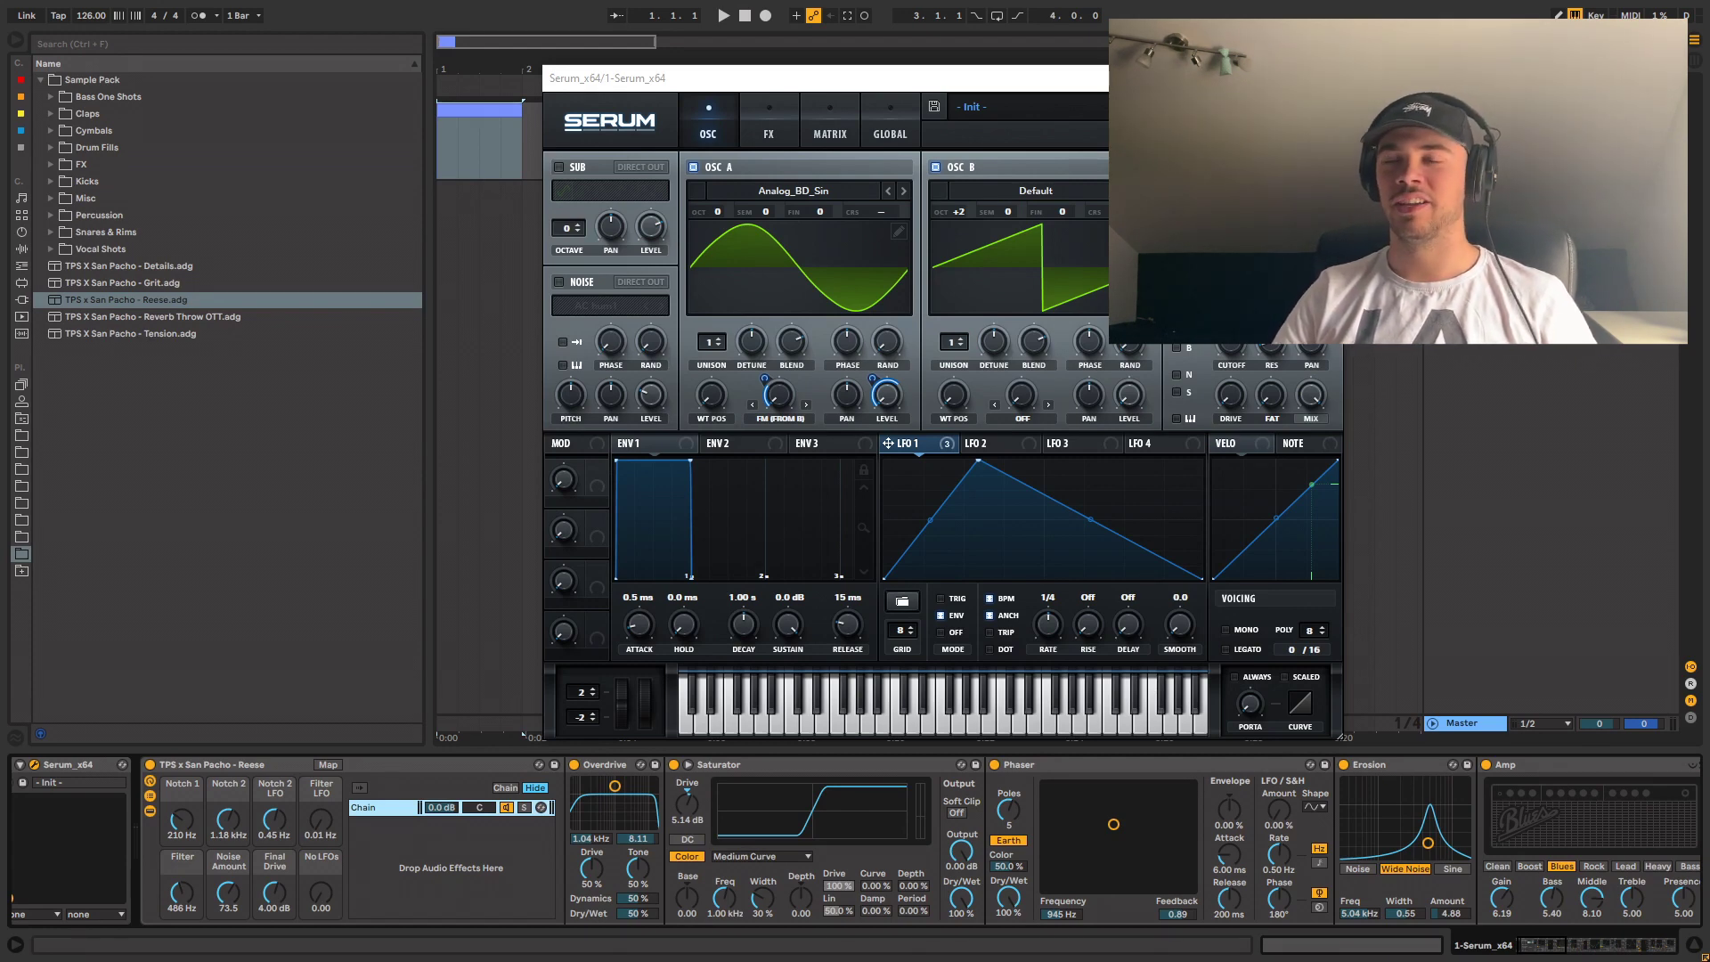
scroll(855, 842, "right", 6)
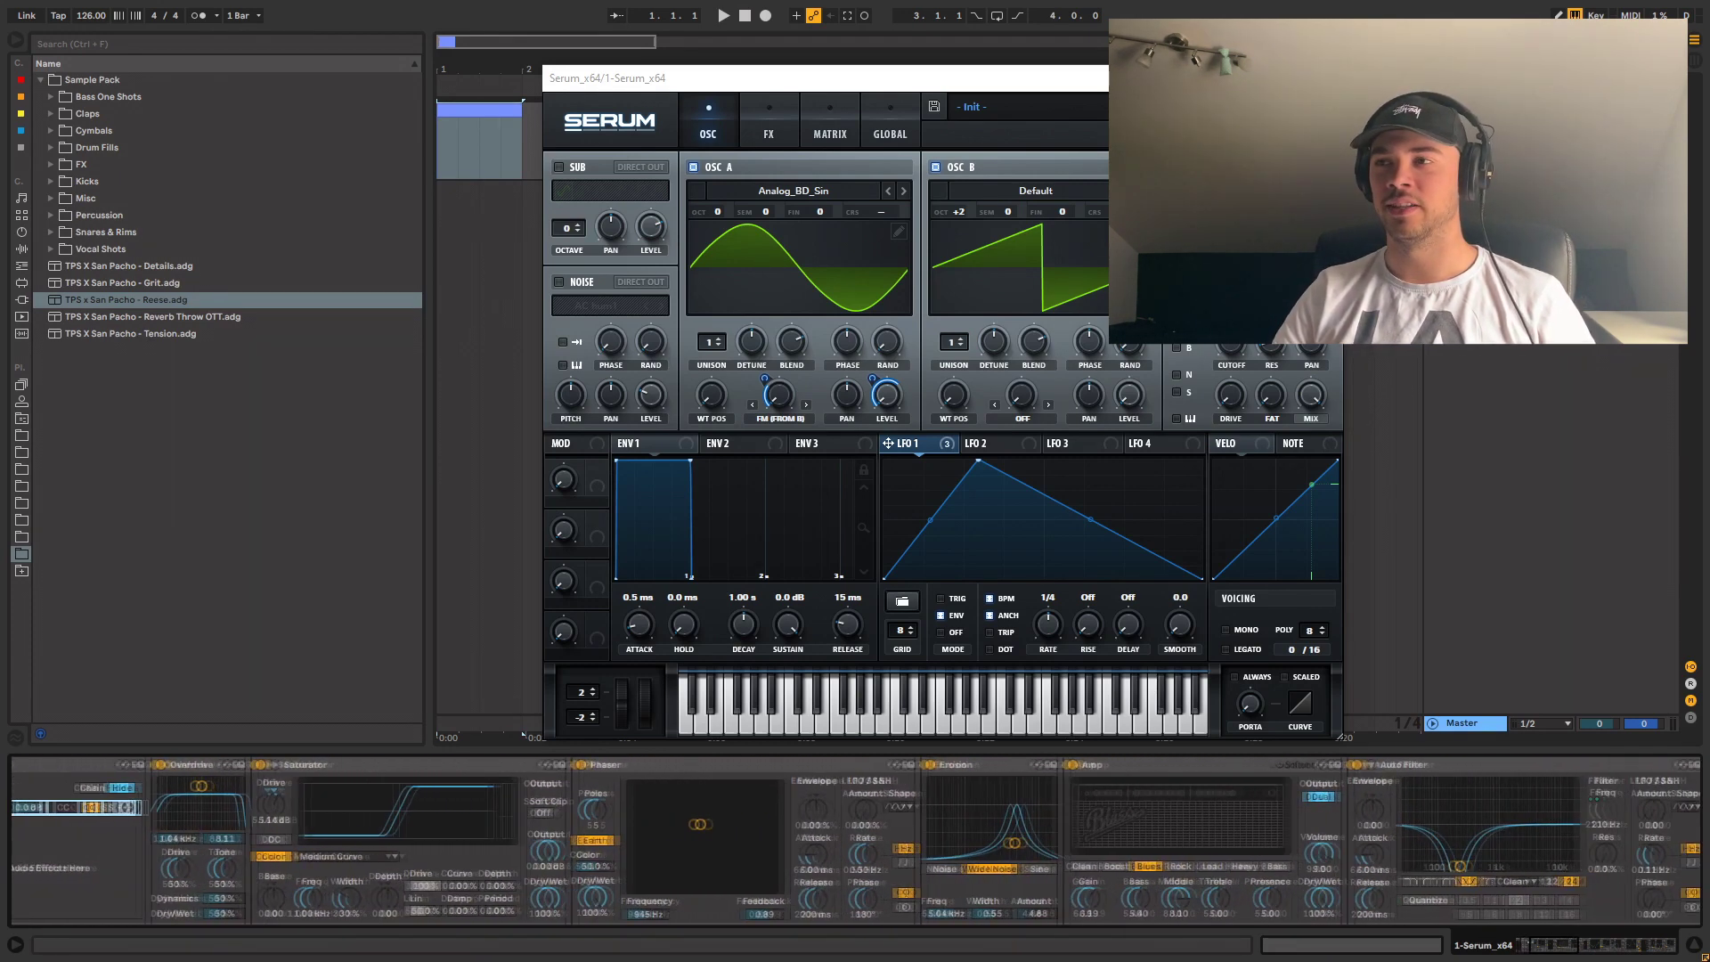
scroll(855, 841, "left", 2)
scroll(855, 841, "right", 10)
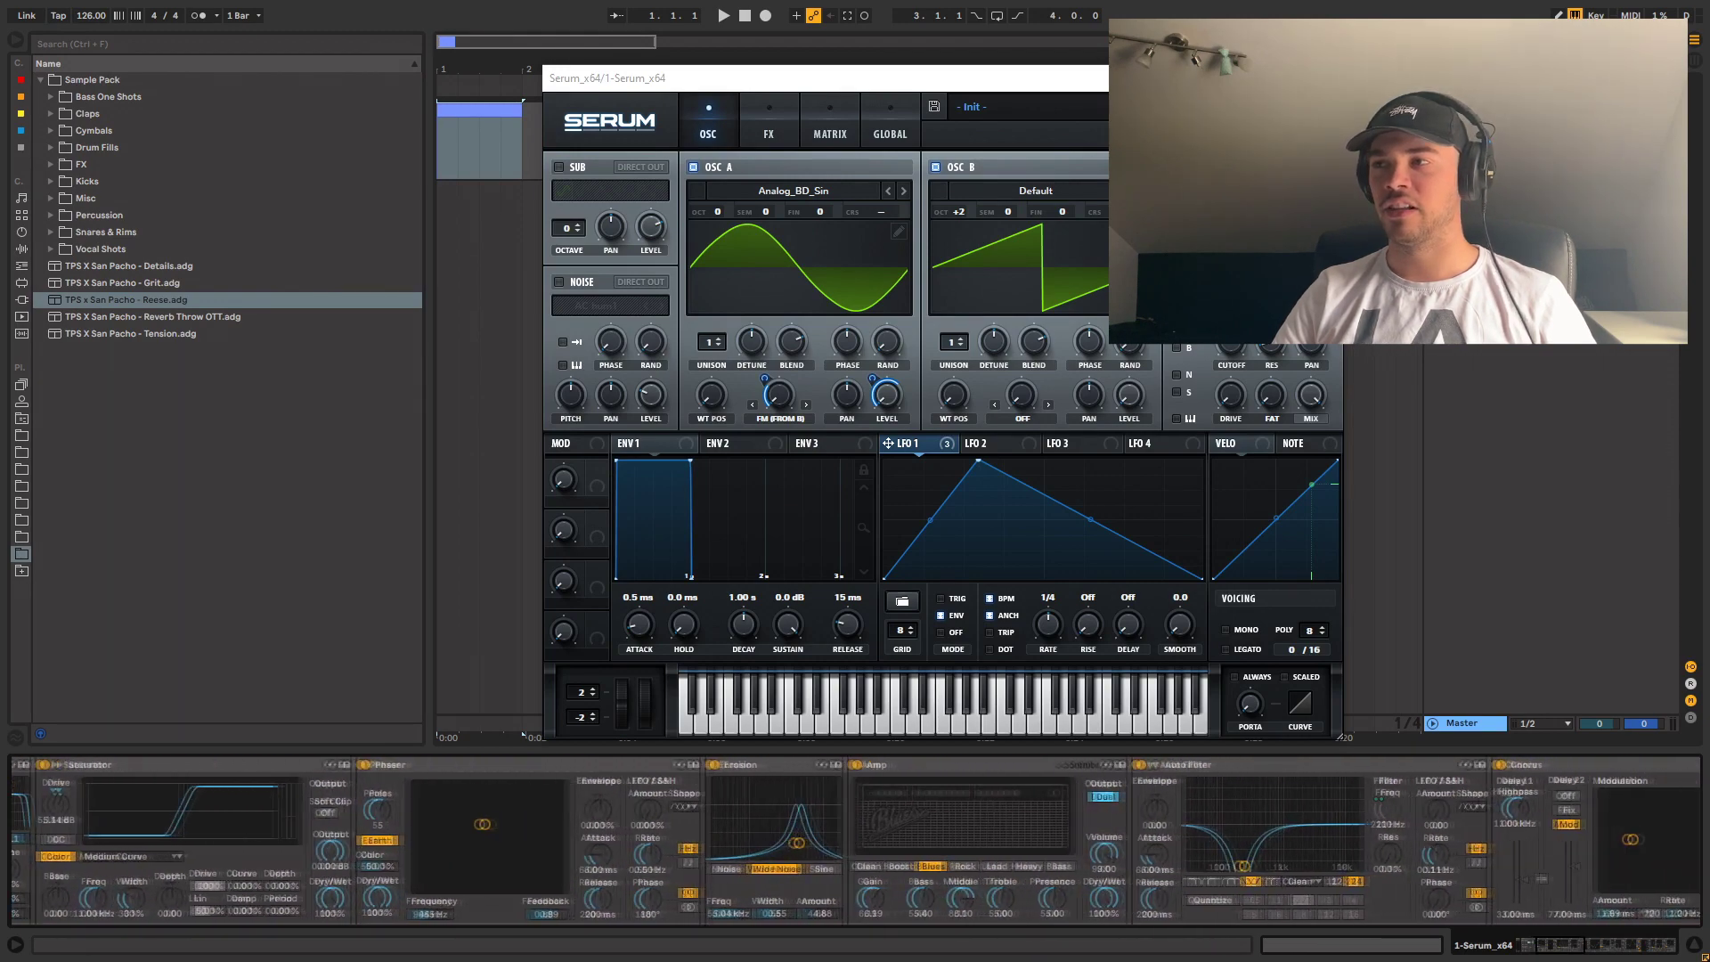
scroll(855, 842, "right", 13)
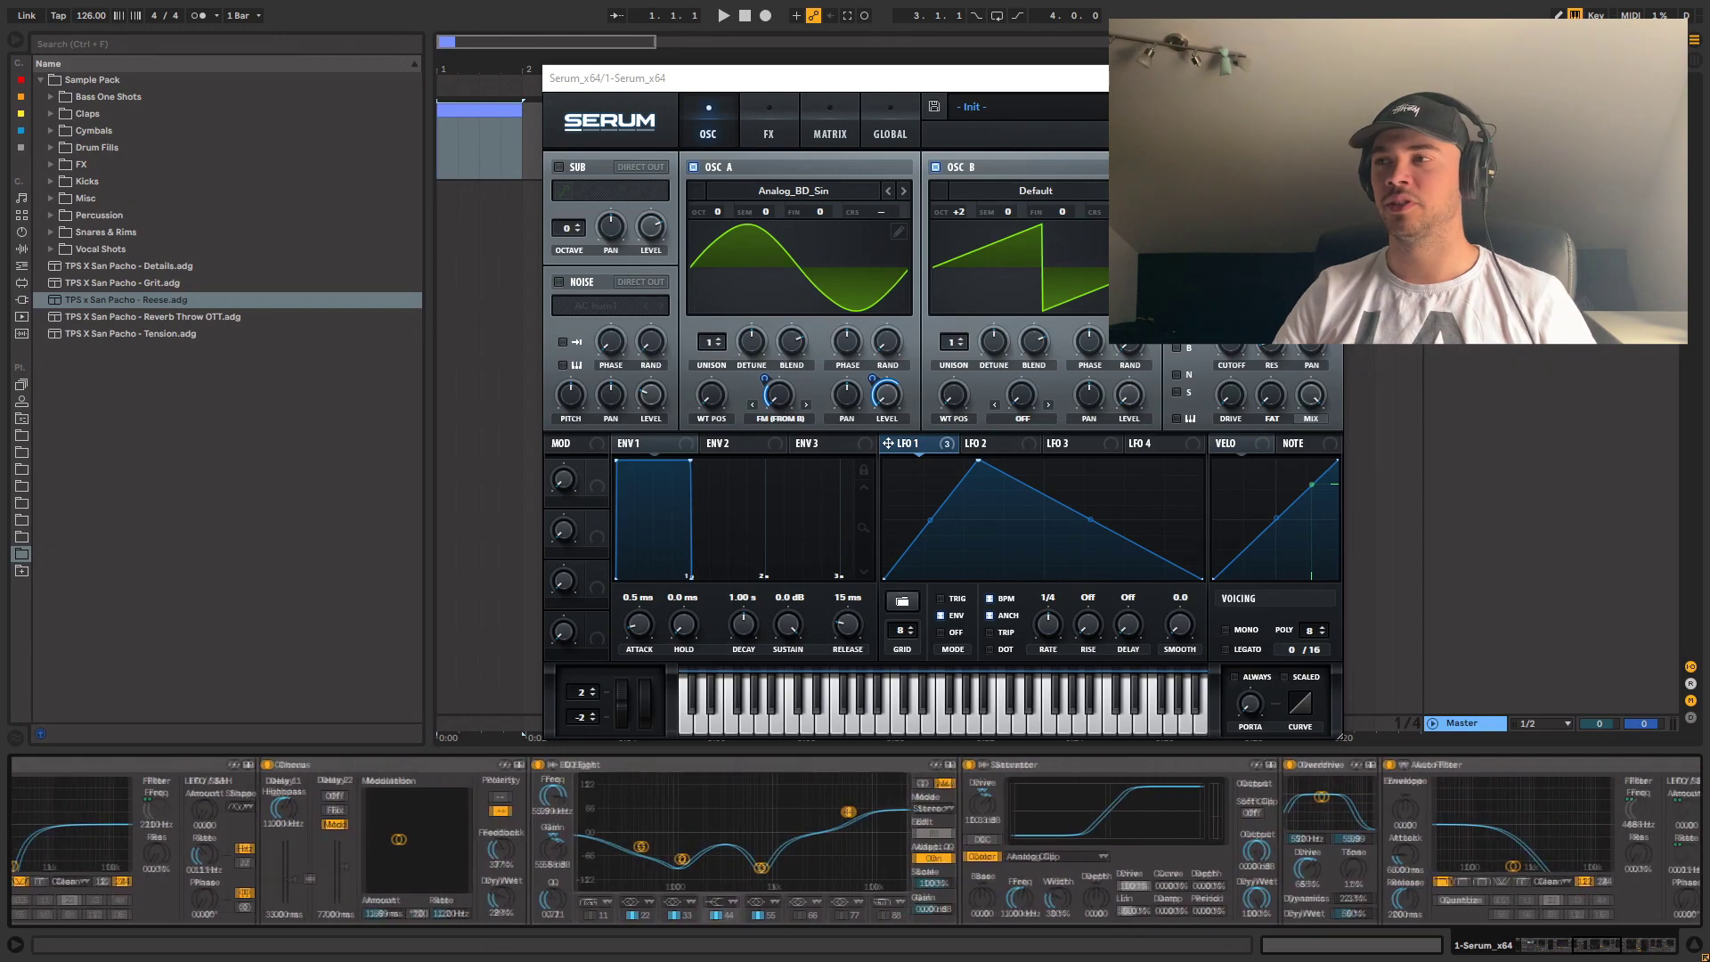
scroll(855, 842, "right", 1)
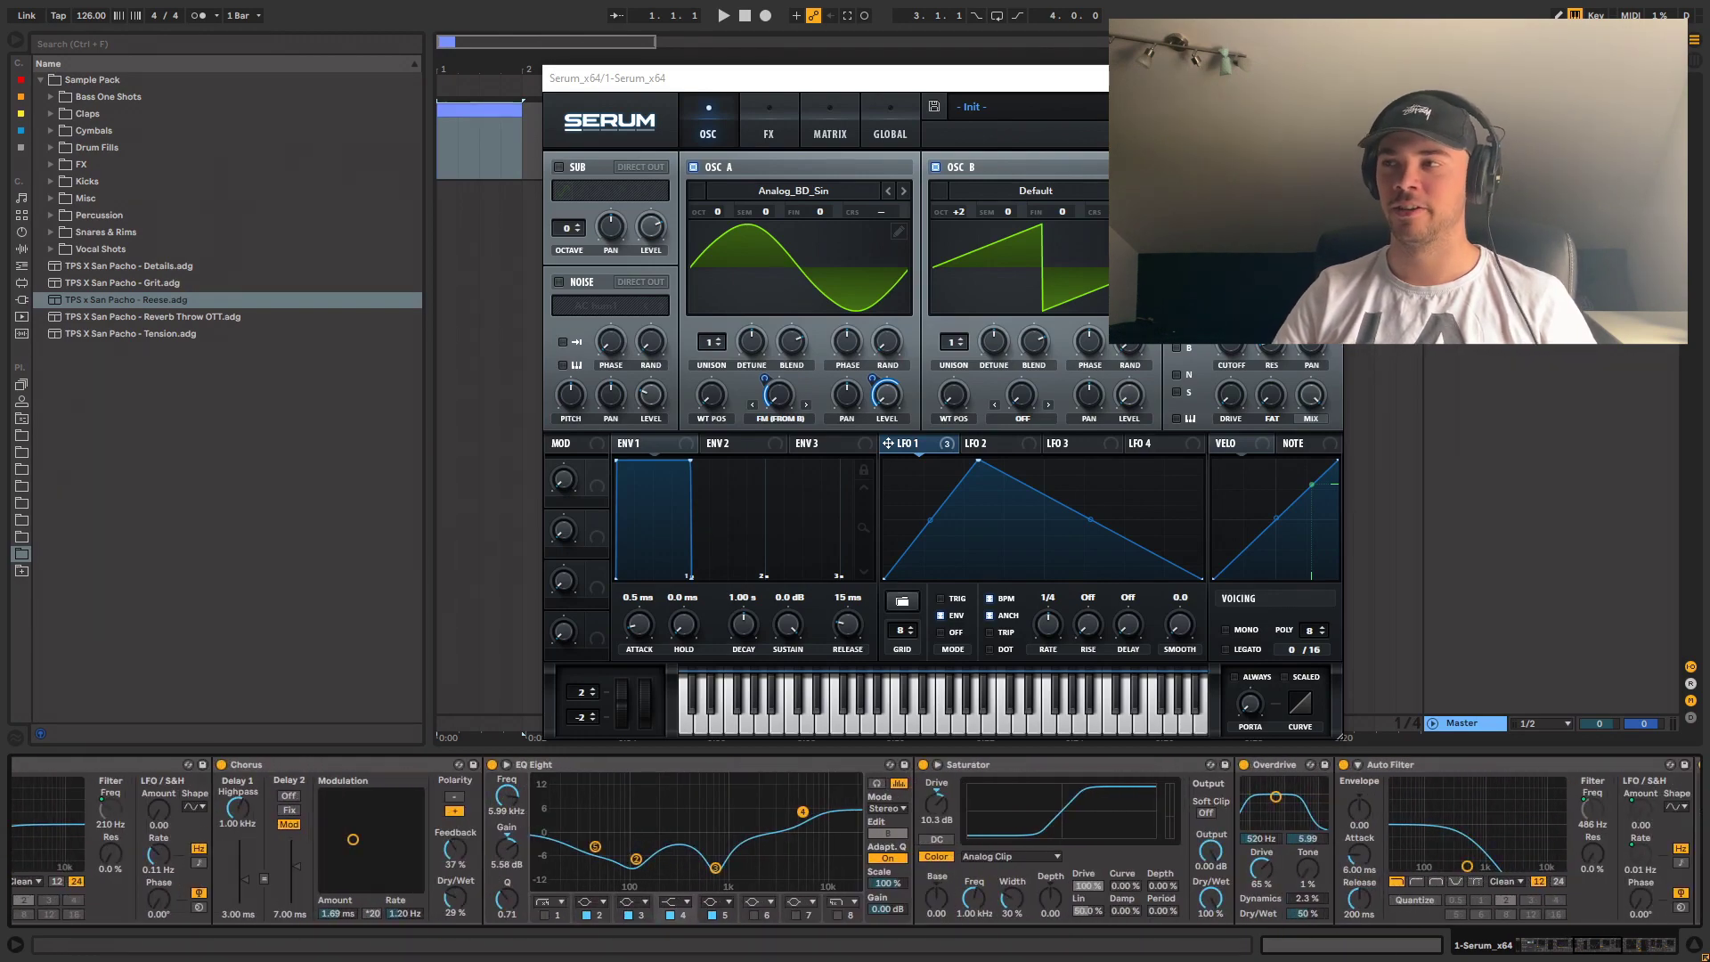
scroll(855, 842, "right", 9)
scroll(855, 842, "left", 20)
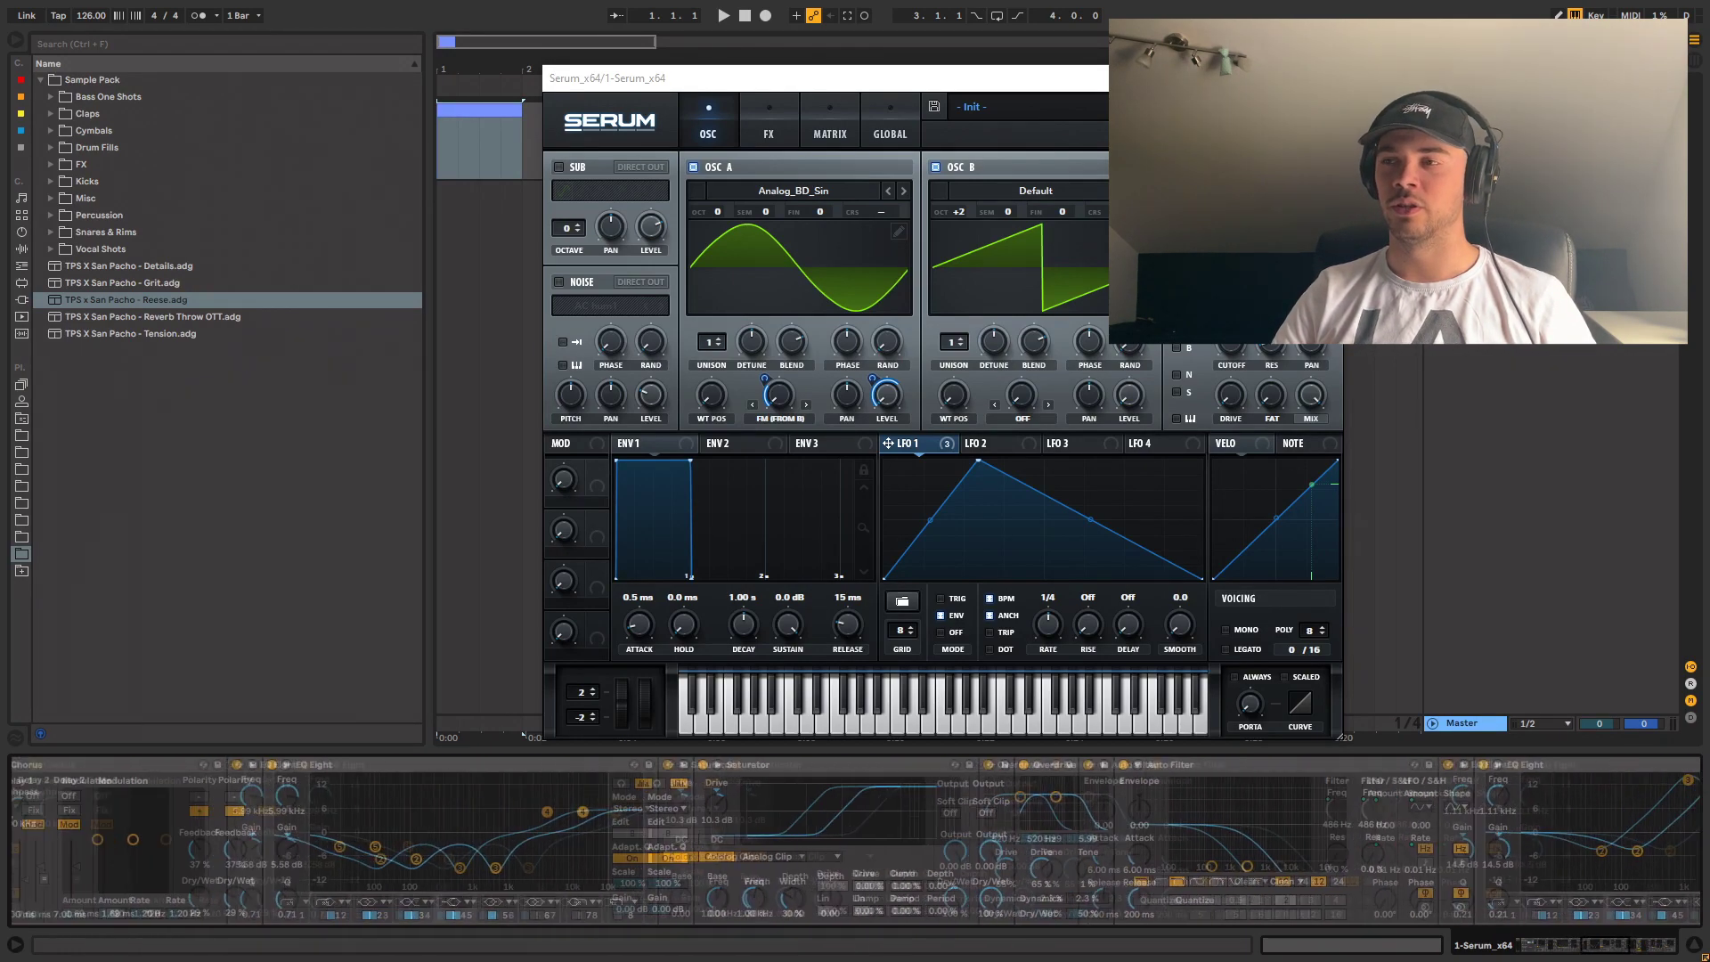
scroll(855, 842, "left", 10)
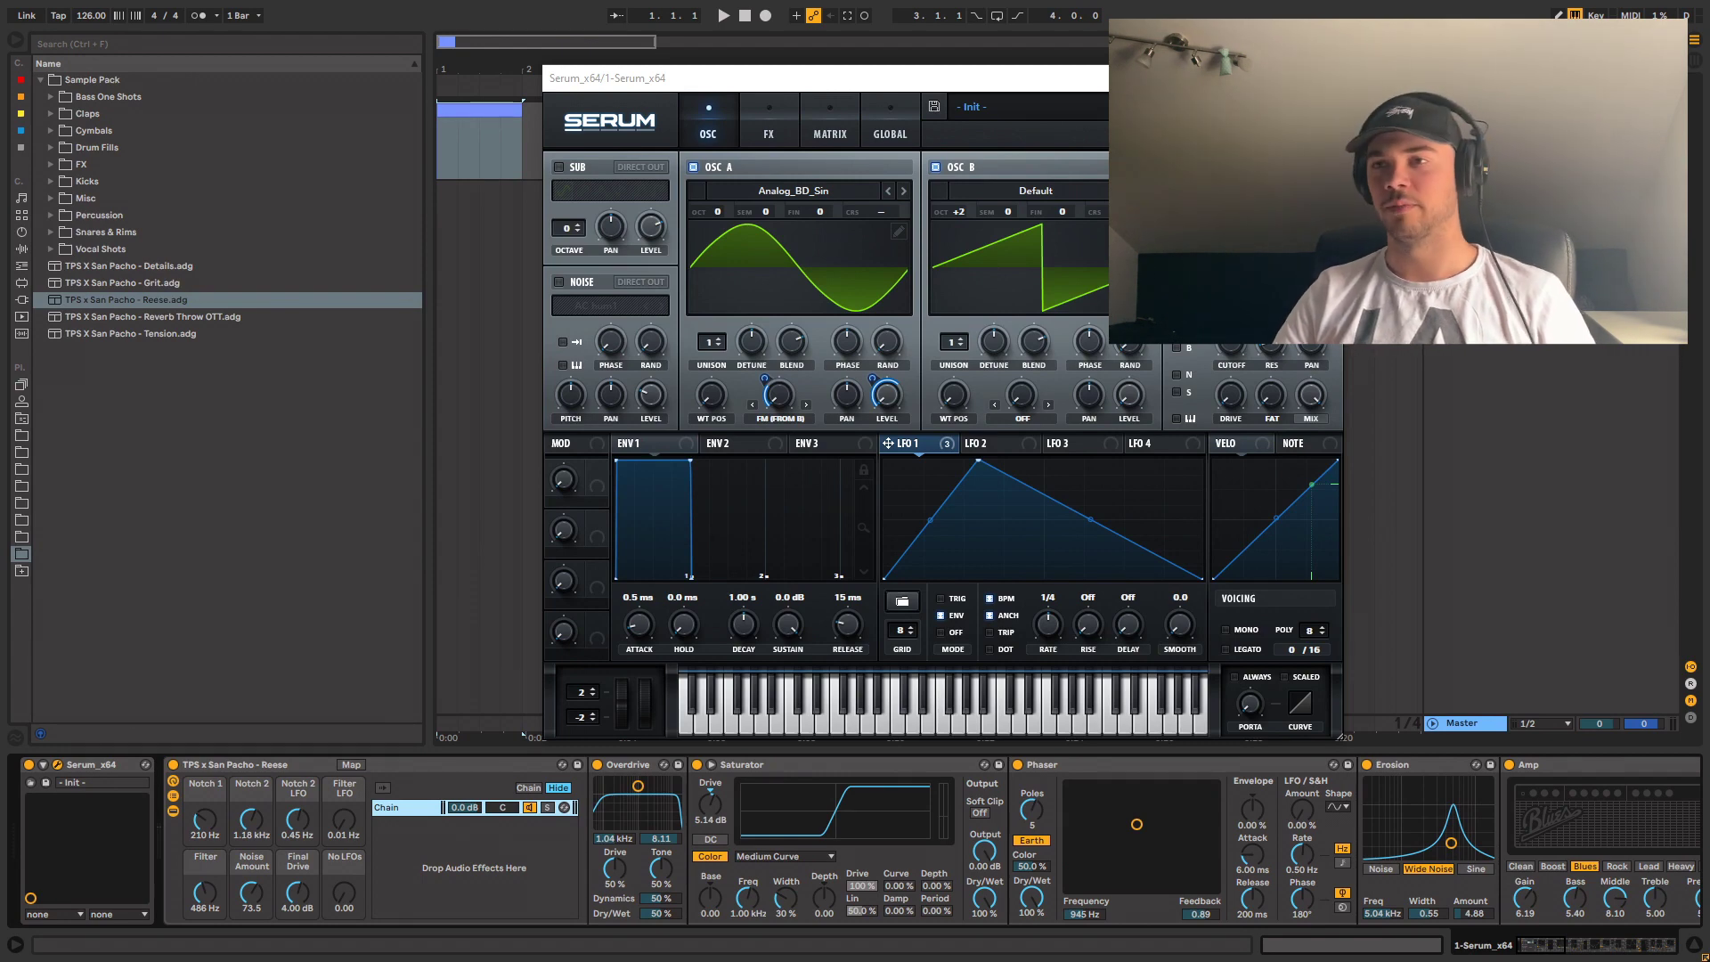
key("Delete")
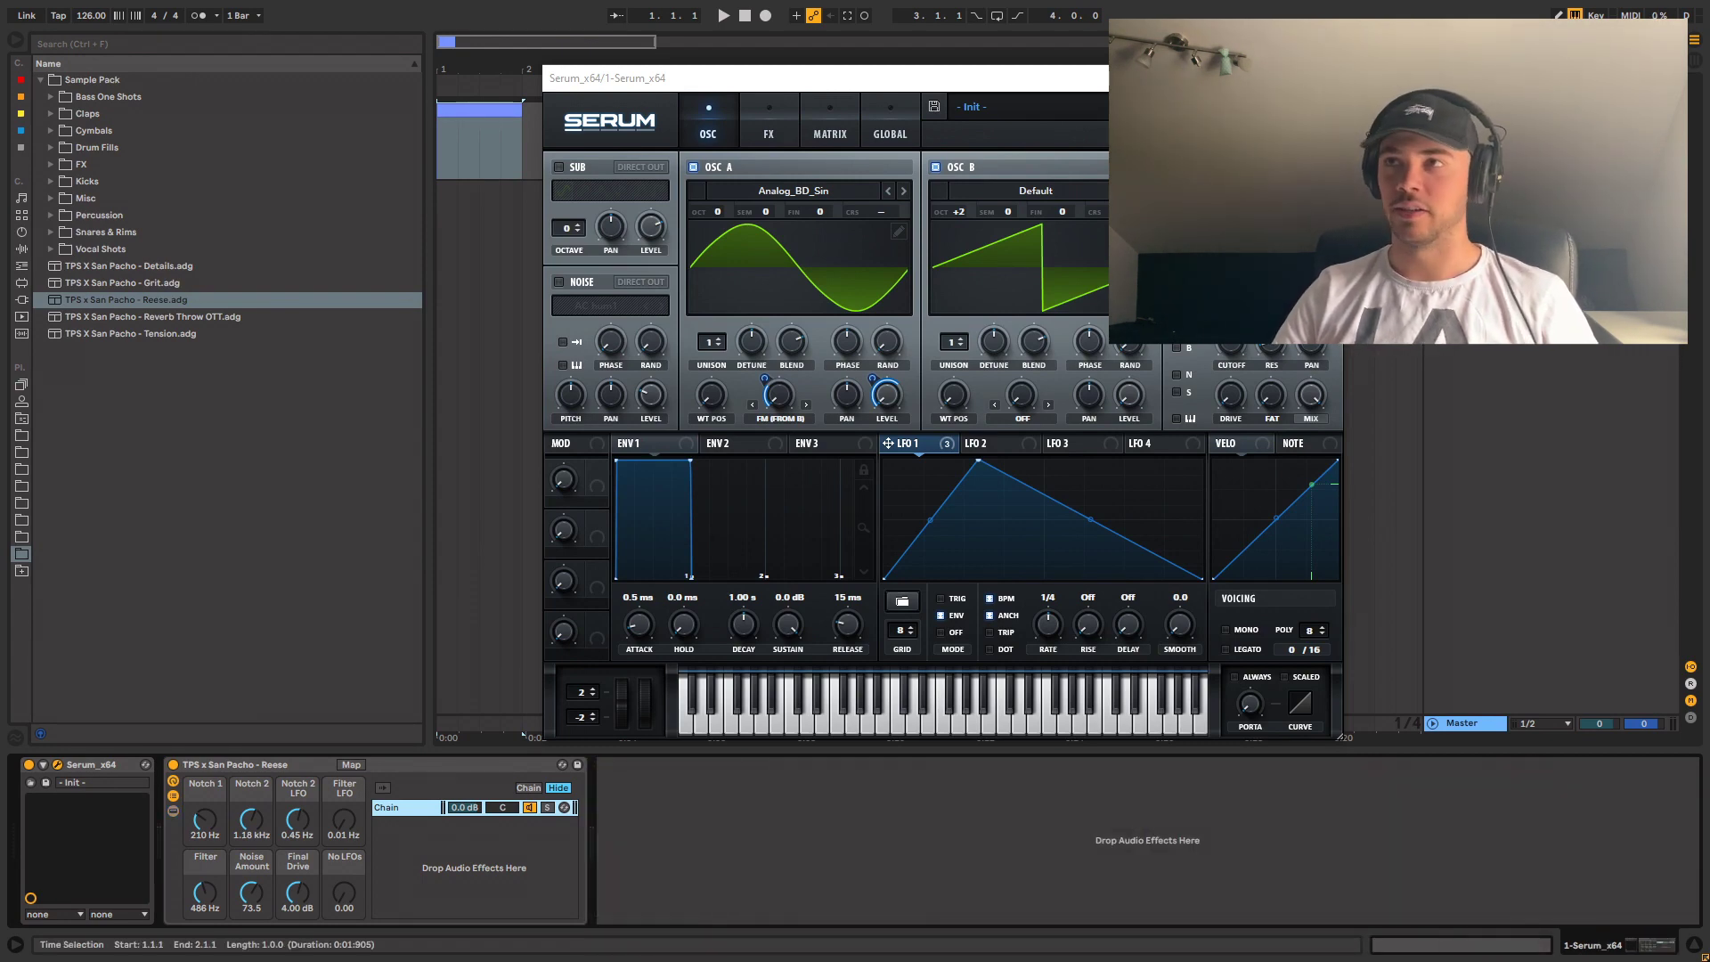
- Audition a note with the Reese rack's No LFOs macro at 30.0, and return the macro to 0.00
left_click_drag(810, 79, 770, 125)
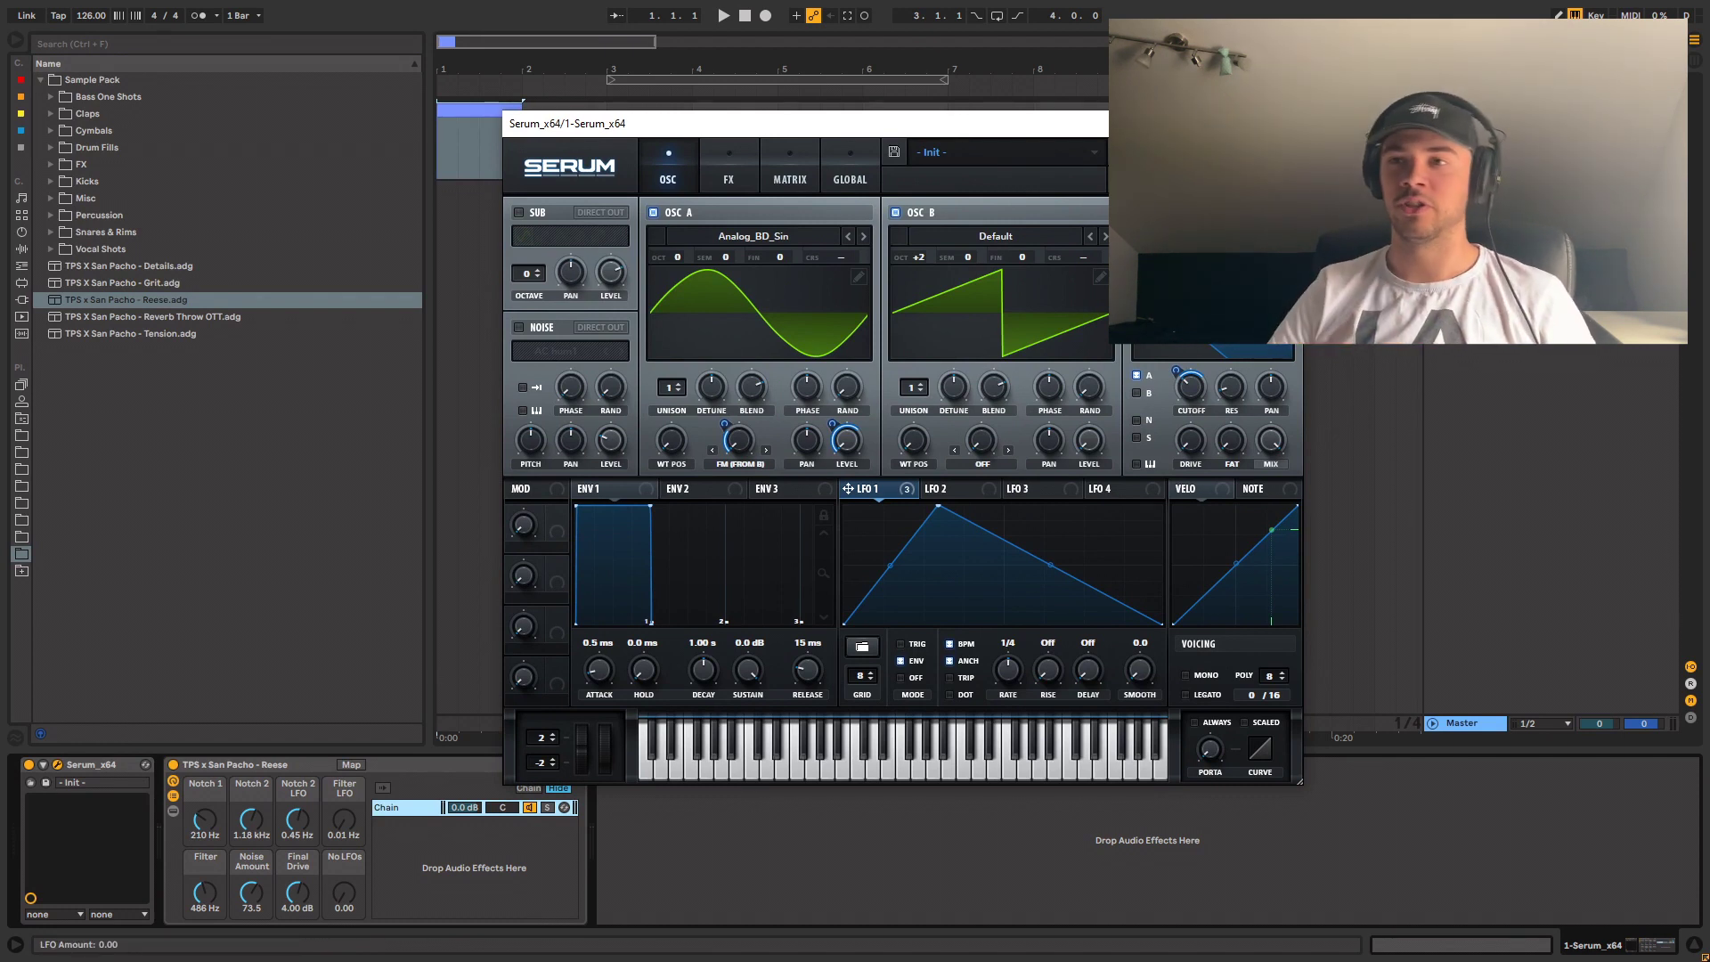
left_click_drag(343, 893, 343, 784)
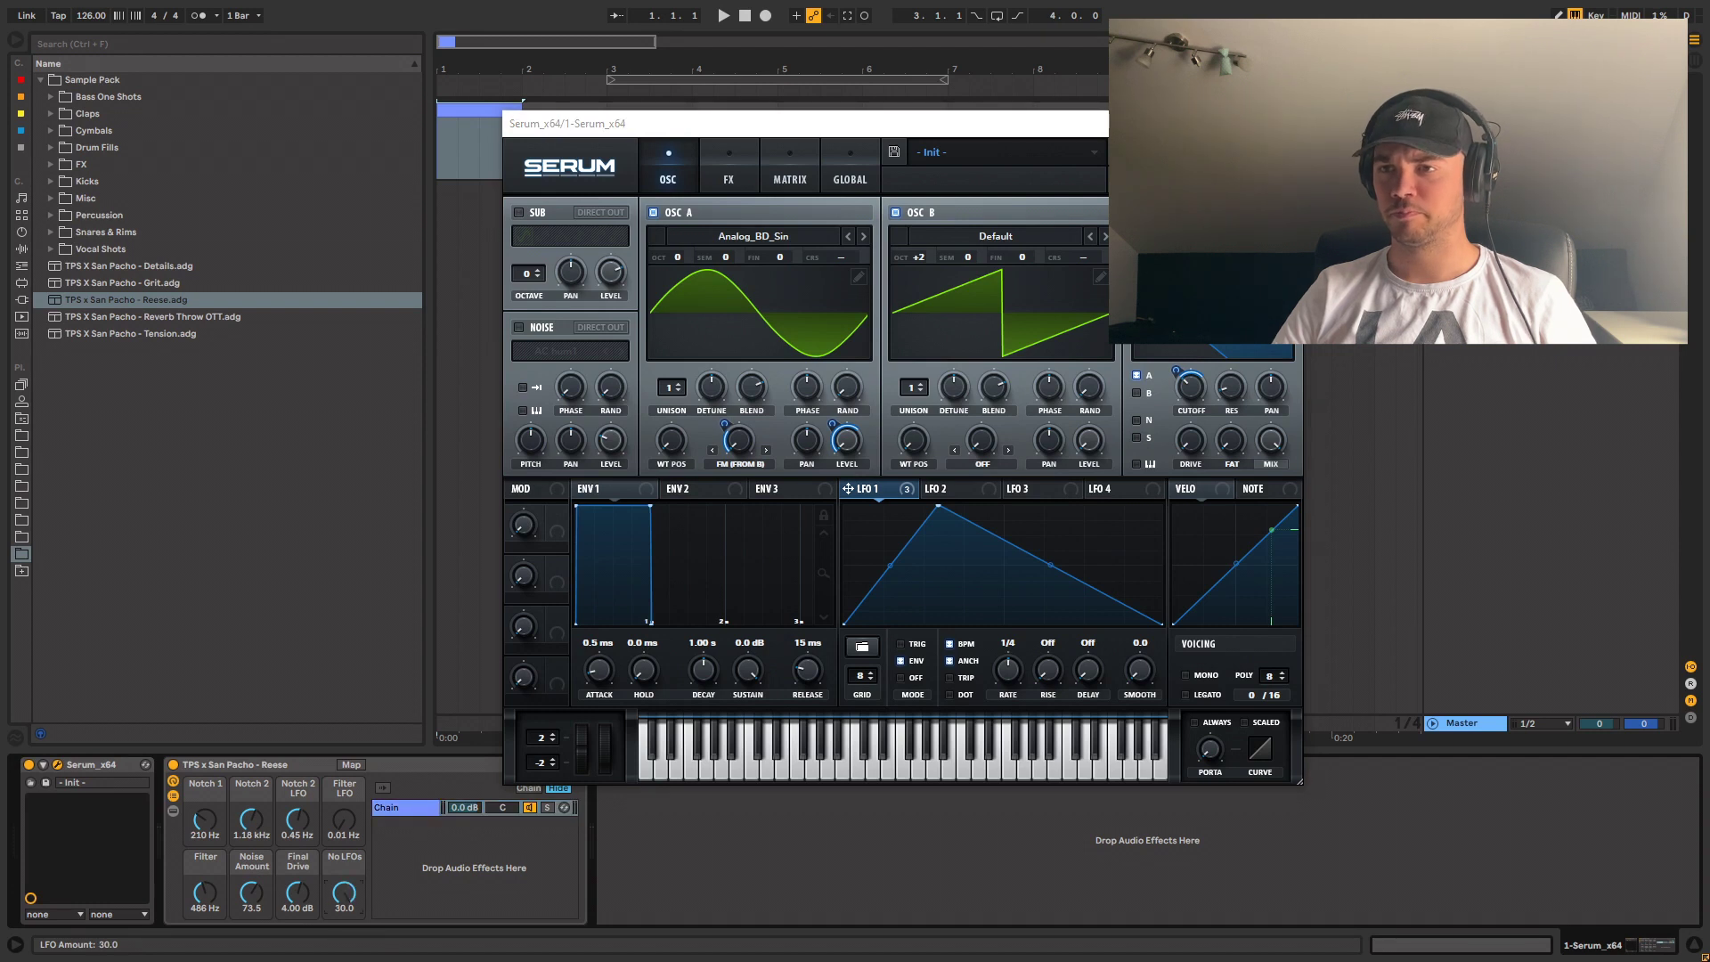
key("a")
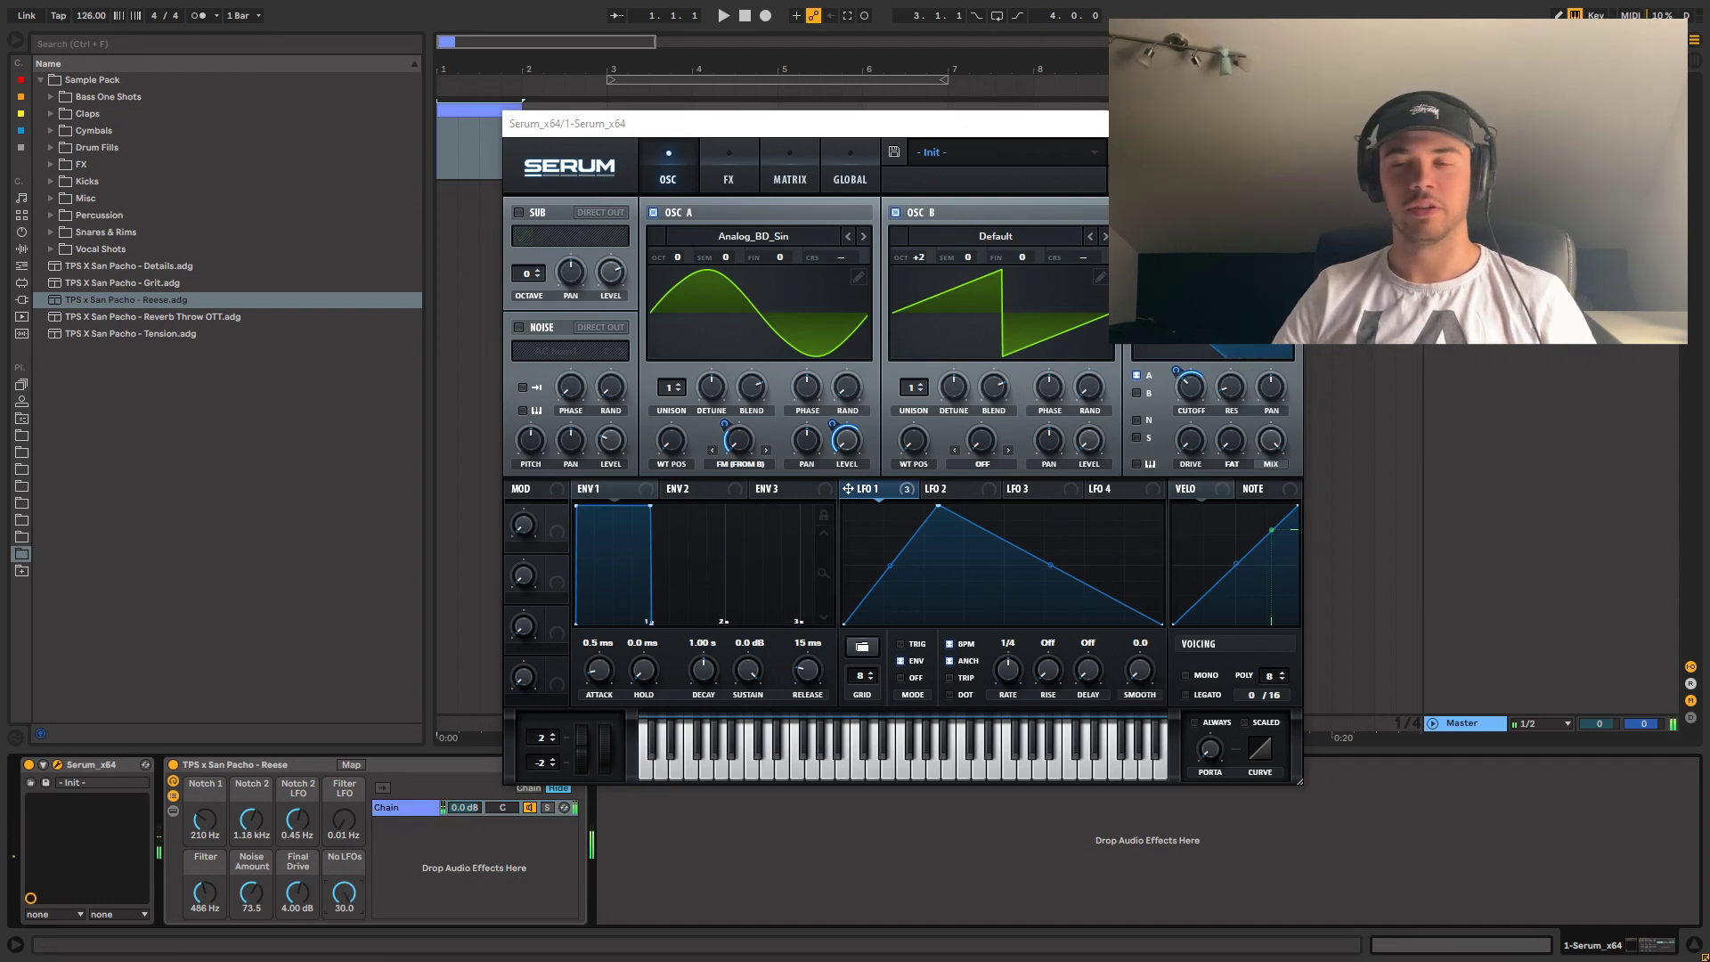
left_click_drag(343, 894, 344, 958)
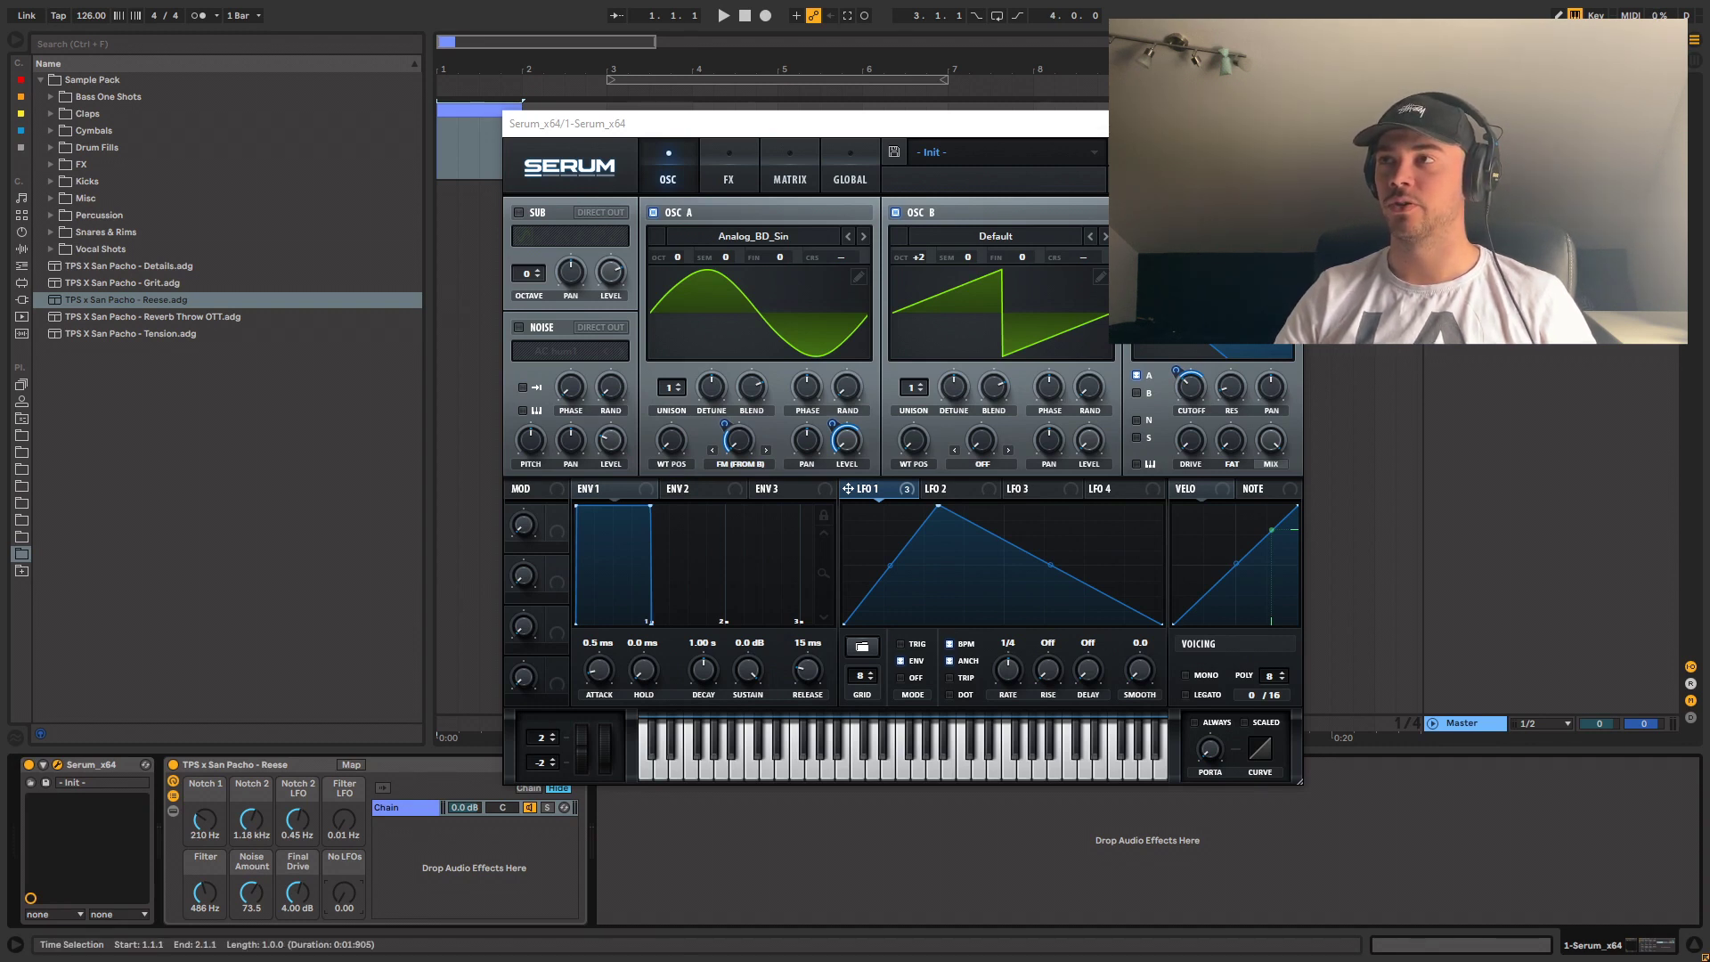
left_click_drag(910, 123, 923, 122)
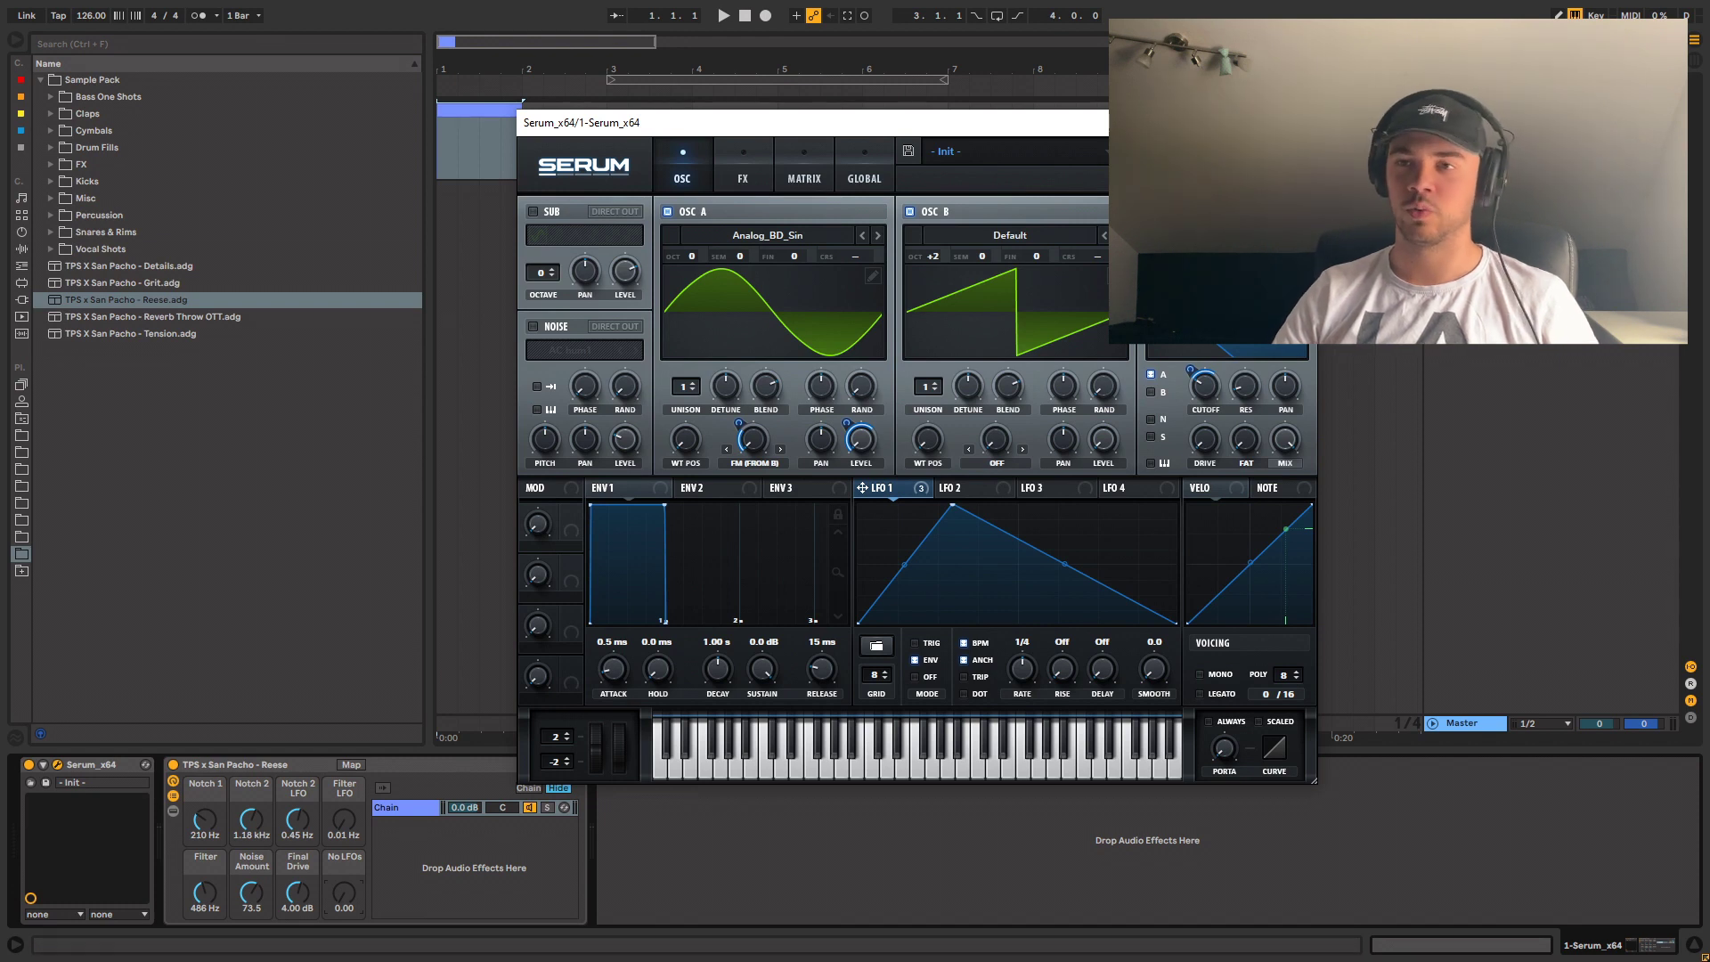
- Set the Reese rack's Final Drive to 4.25 dB, Noise Amount to 91.7 and Filter to 568 Hz, and show the Filter's automation
left_click_drag(298, 893, 297, 876)
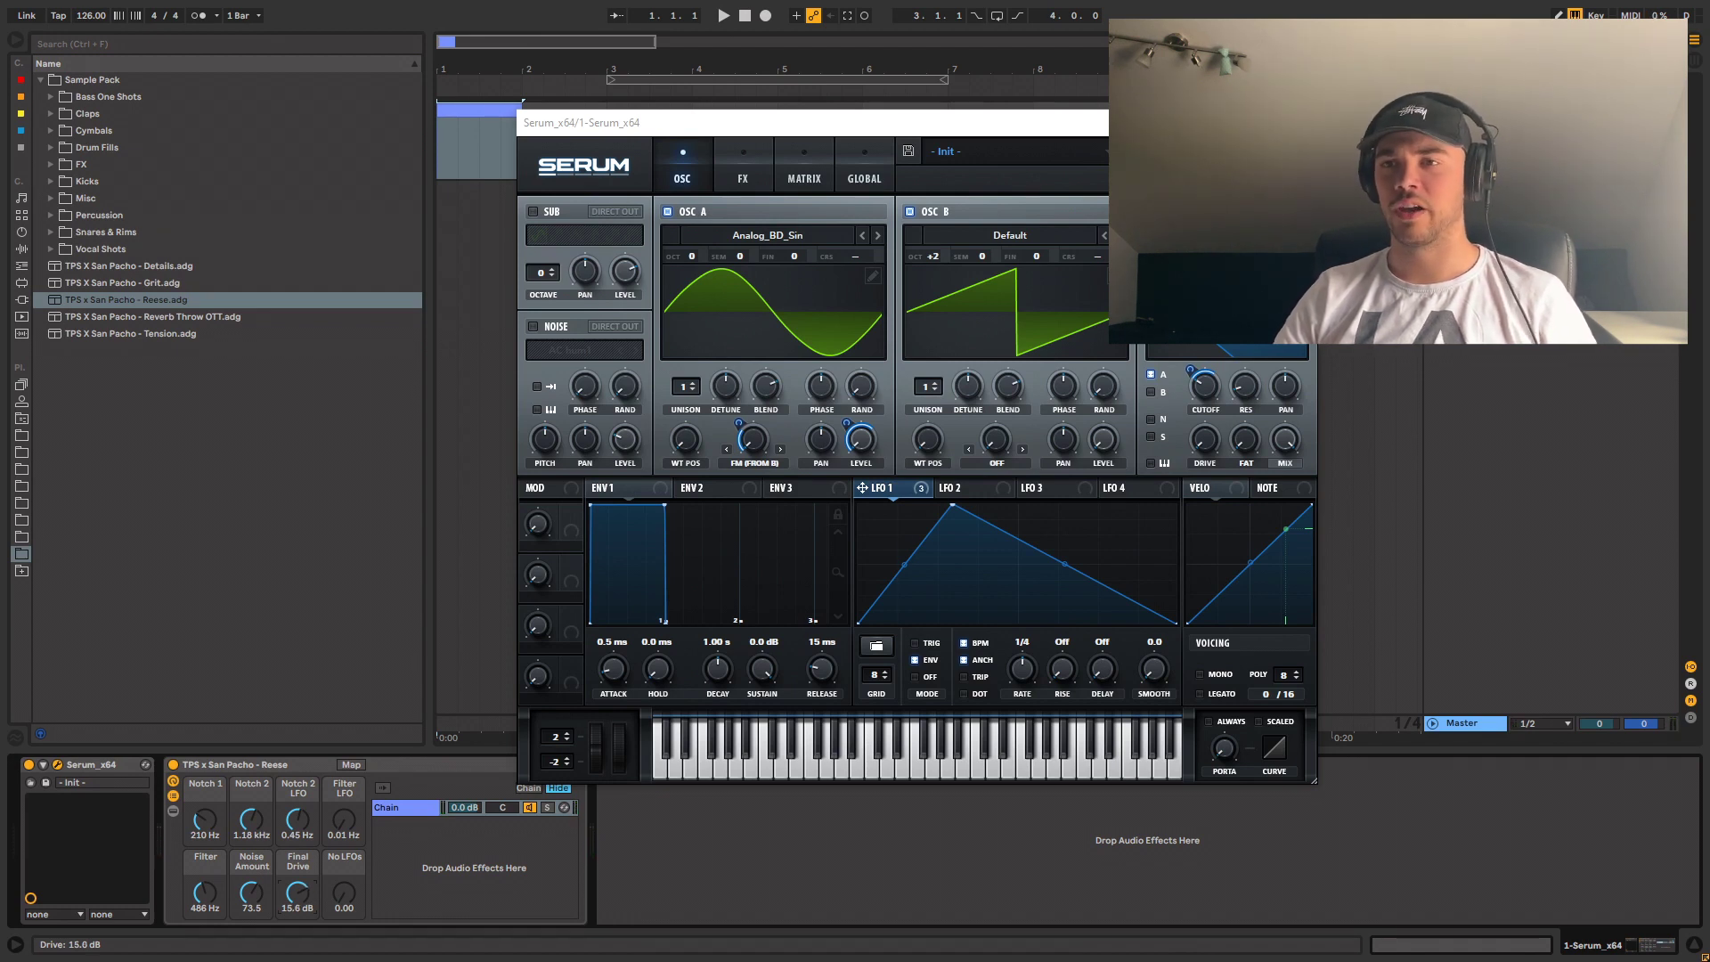
left_click_drag(297, 892, 298, 930)
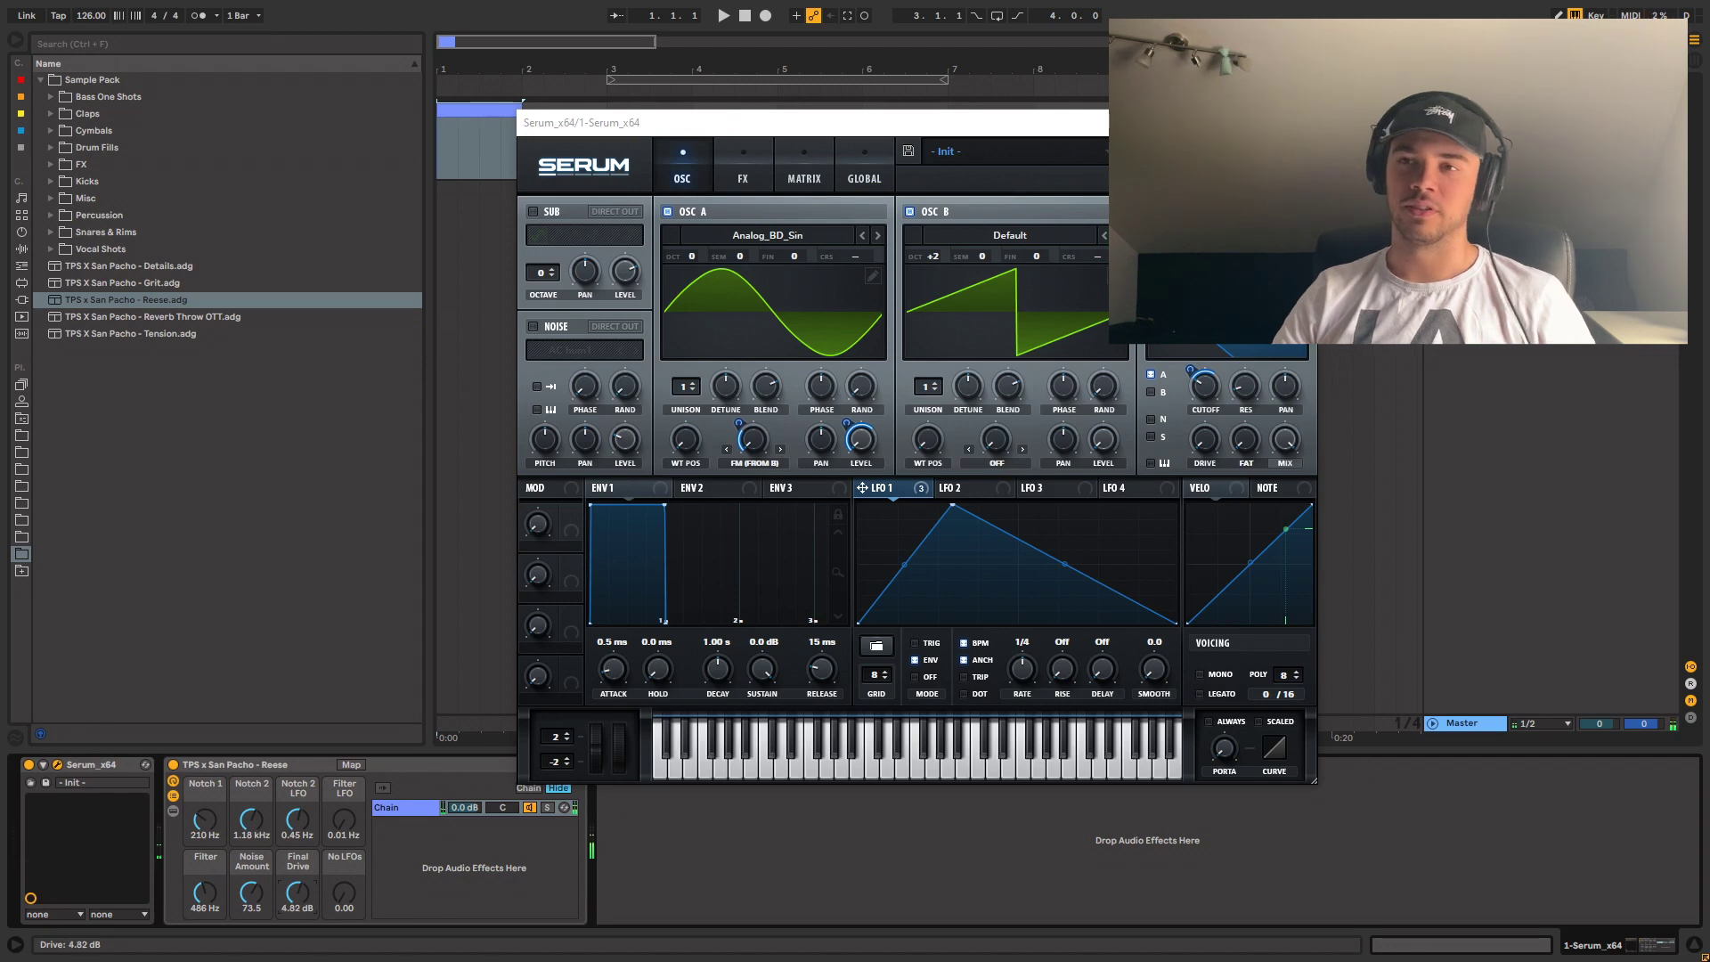
left_click_drag(251, 892, 251, 874)
left_click_drag(205, 892, 194, 942)
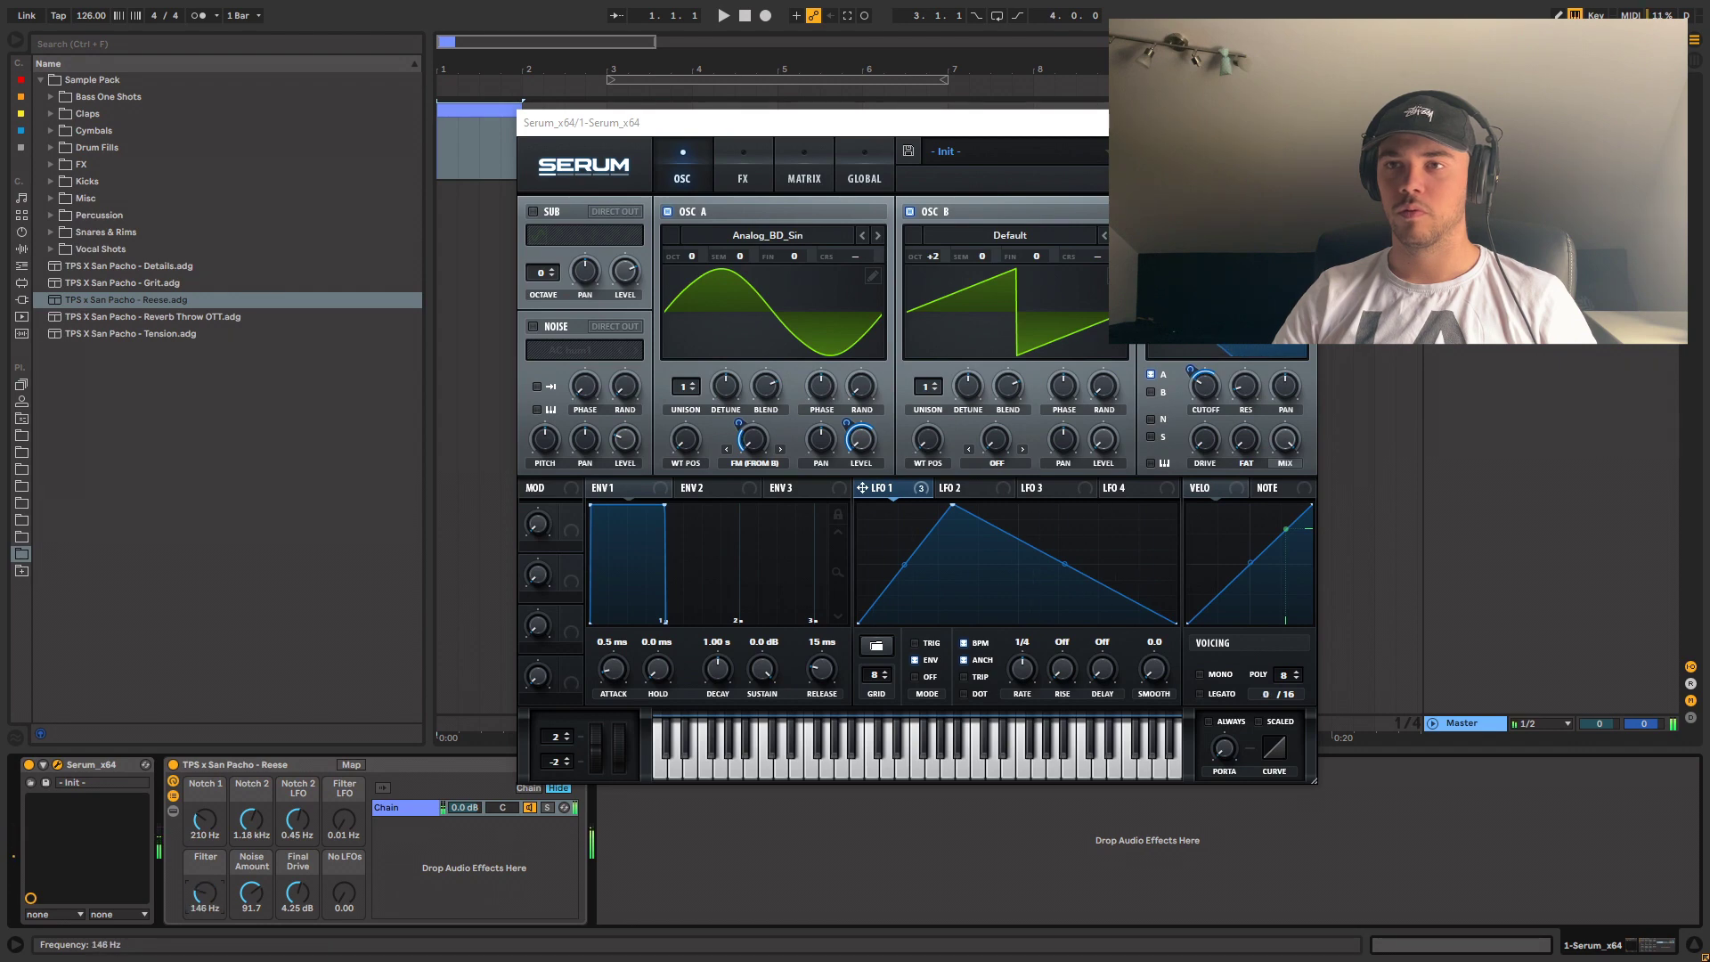
right_click(203, 894)
left_click(260, 644)
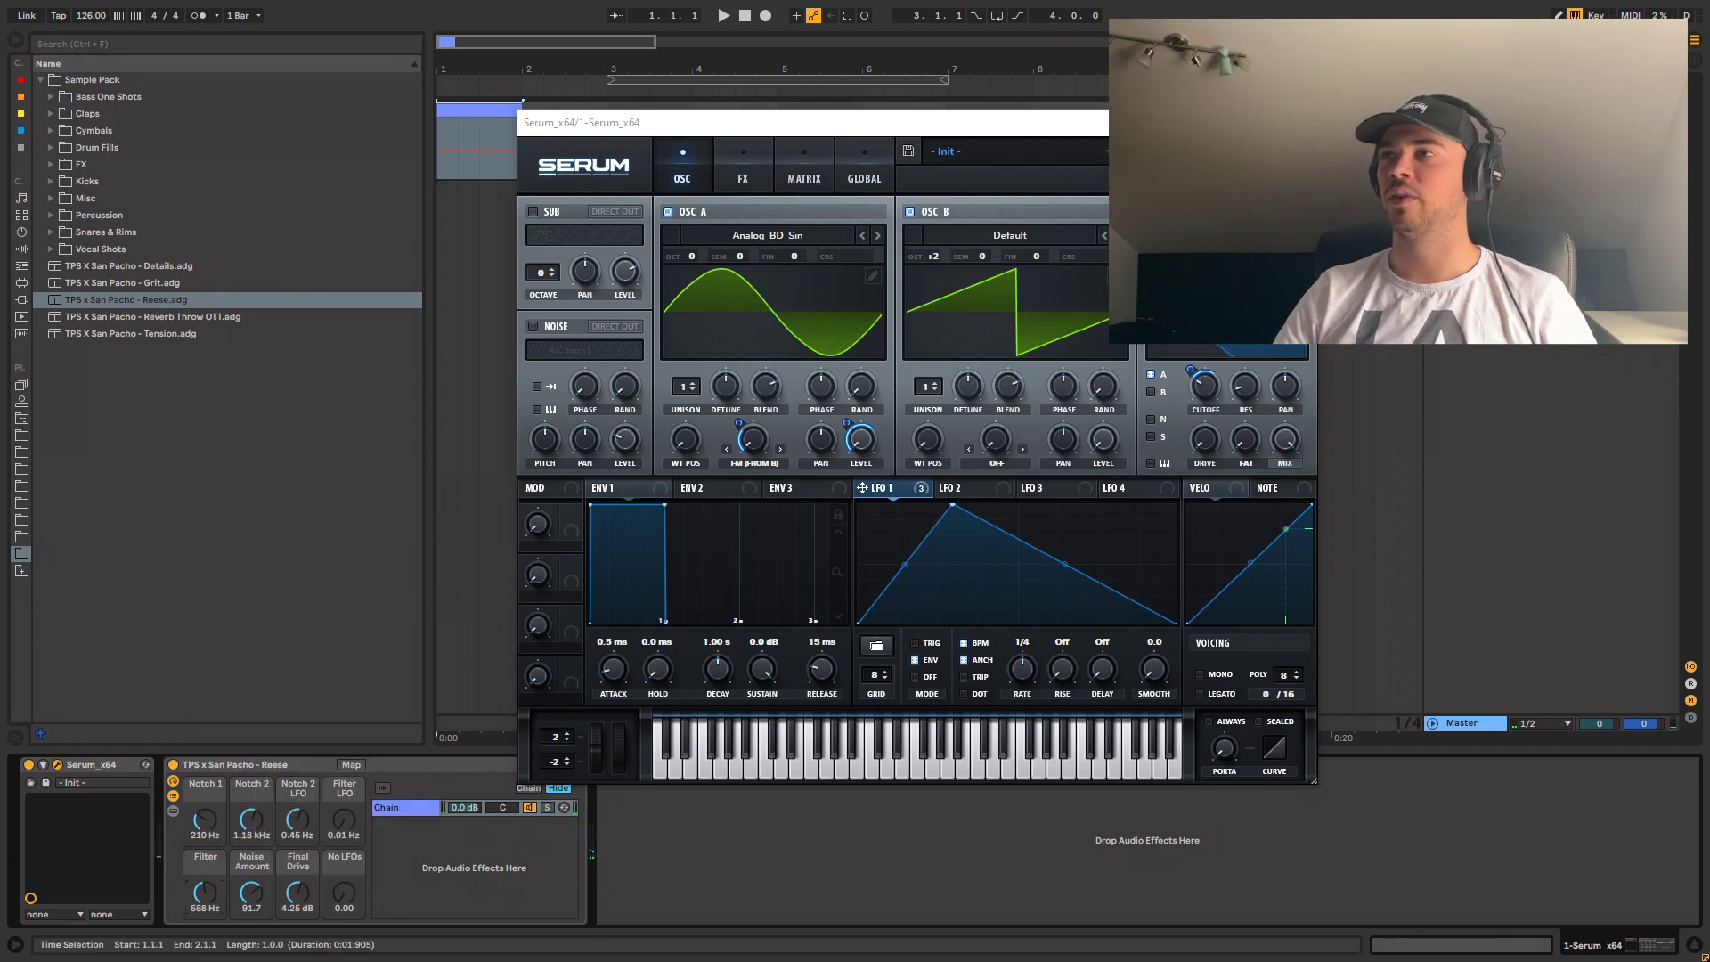
- Close the synth window, open the MIDI clip and draw a D0 note from its start to 1.3.1
left_click(1302, 123)
key("plus")
key("plus")
double_click(552, 111)
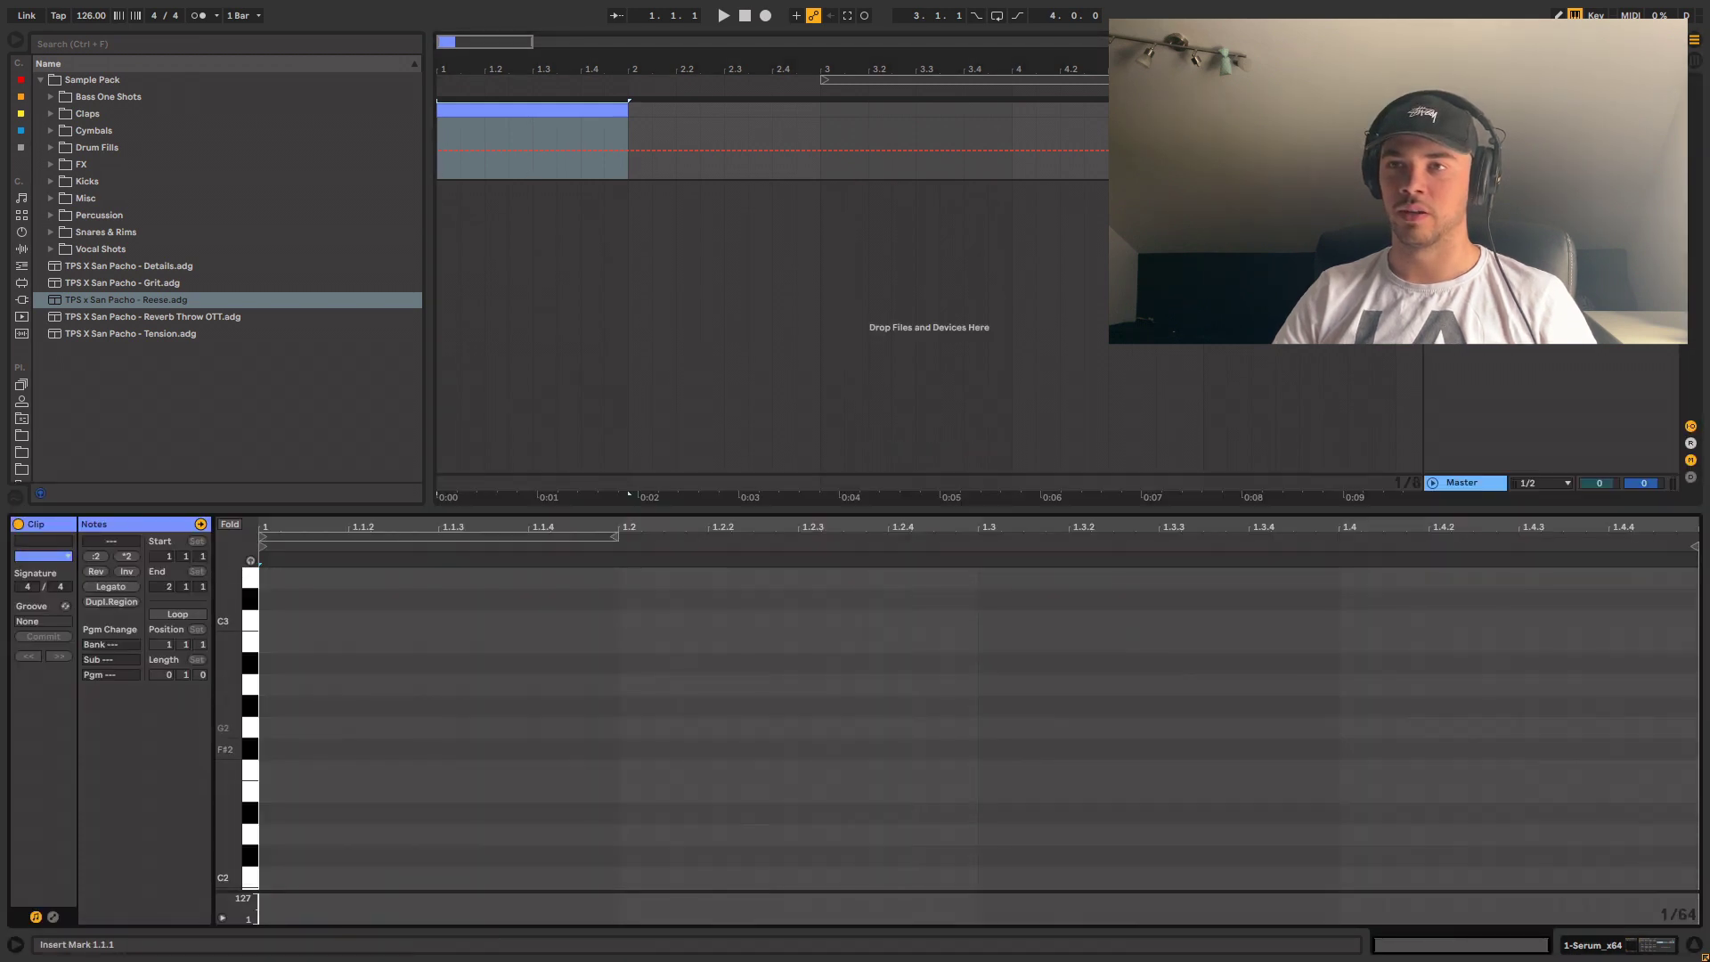
scroll(970, 726, "down", 7)
scroll(971, 725, "up", 1)
double_click(270, 671)
left_click_drag(281, 670, 978, 671)
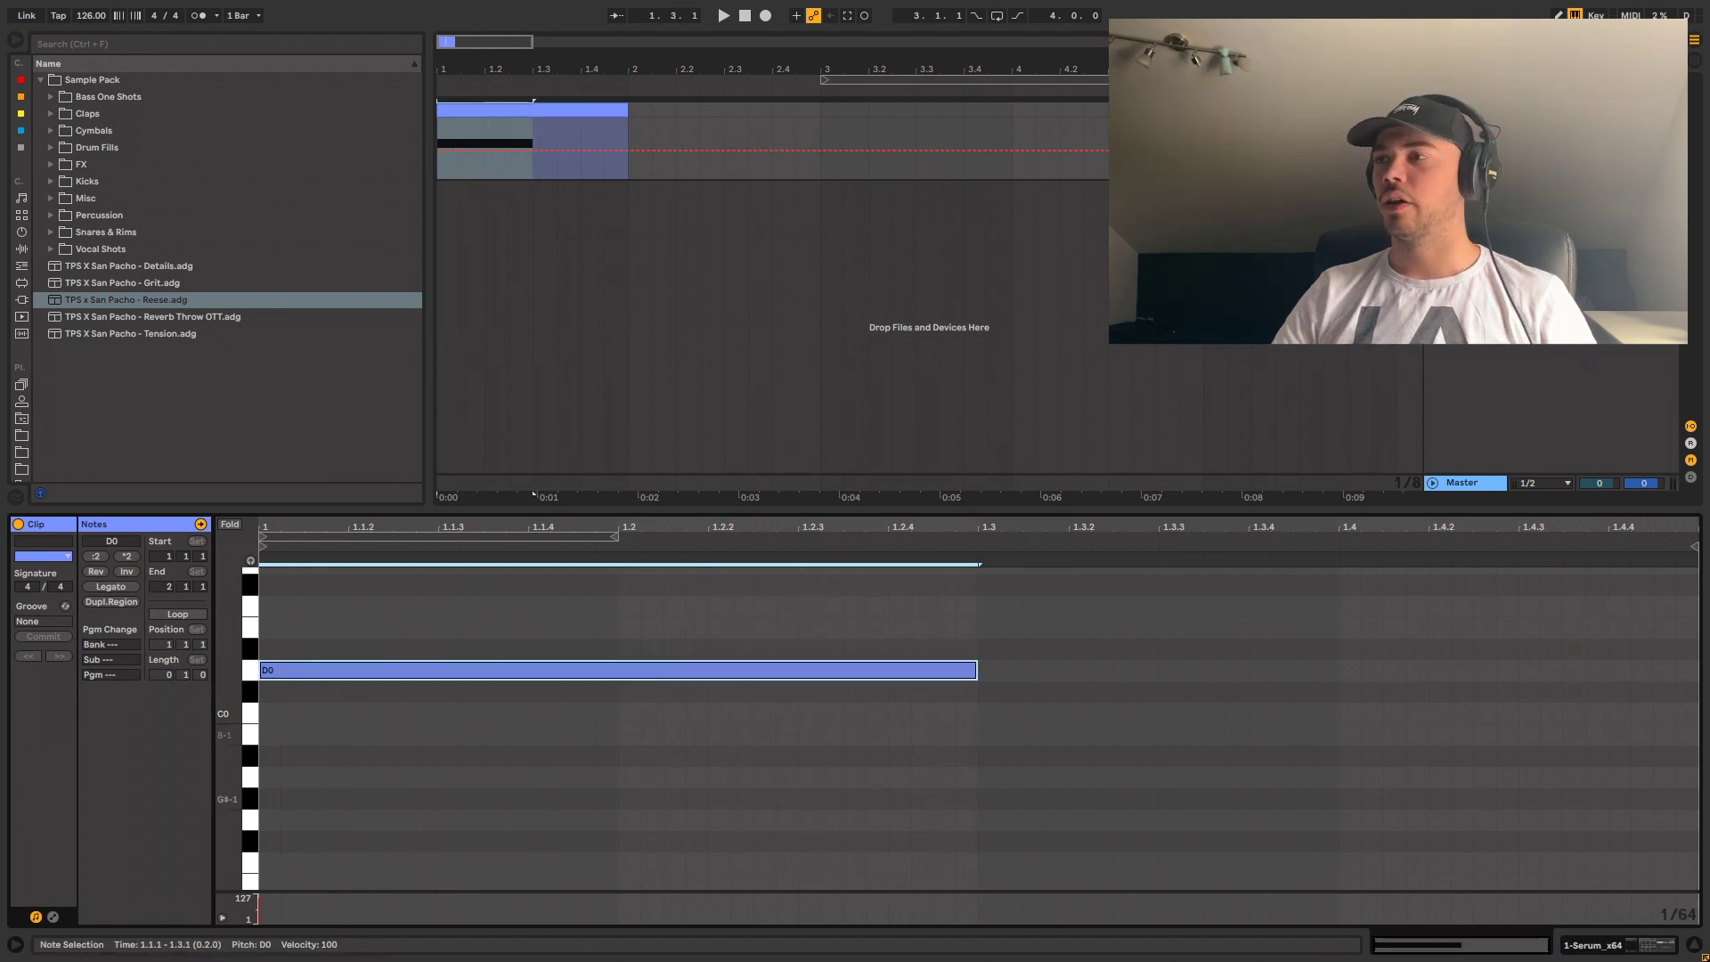
- Automate the Reese rack's Filter from minimum to a peak around 1.1.2 and down to 26.0 Hz near 1.1.4, and play it back
key("shift+Tab")
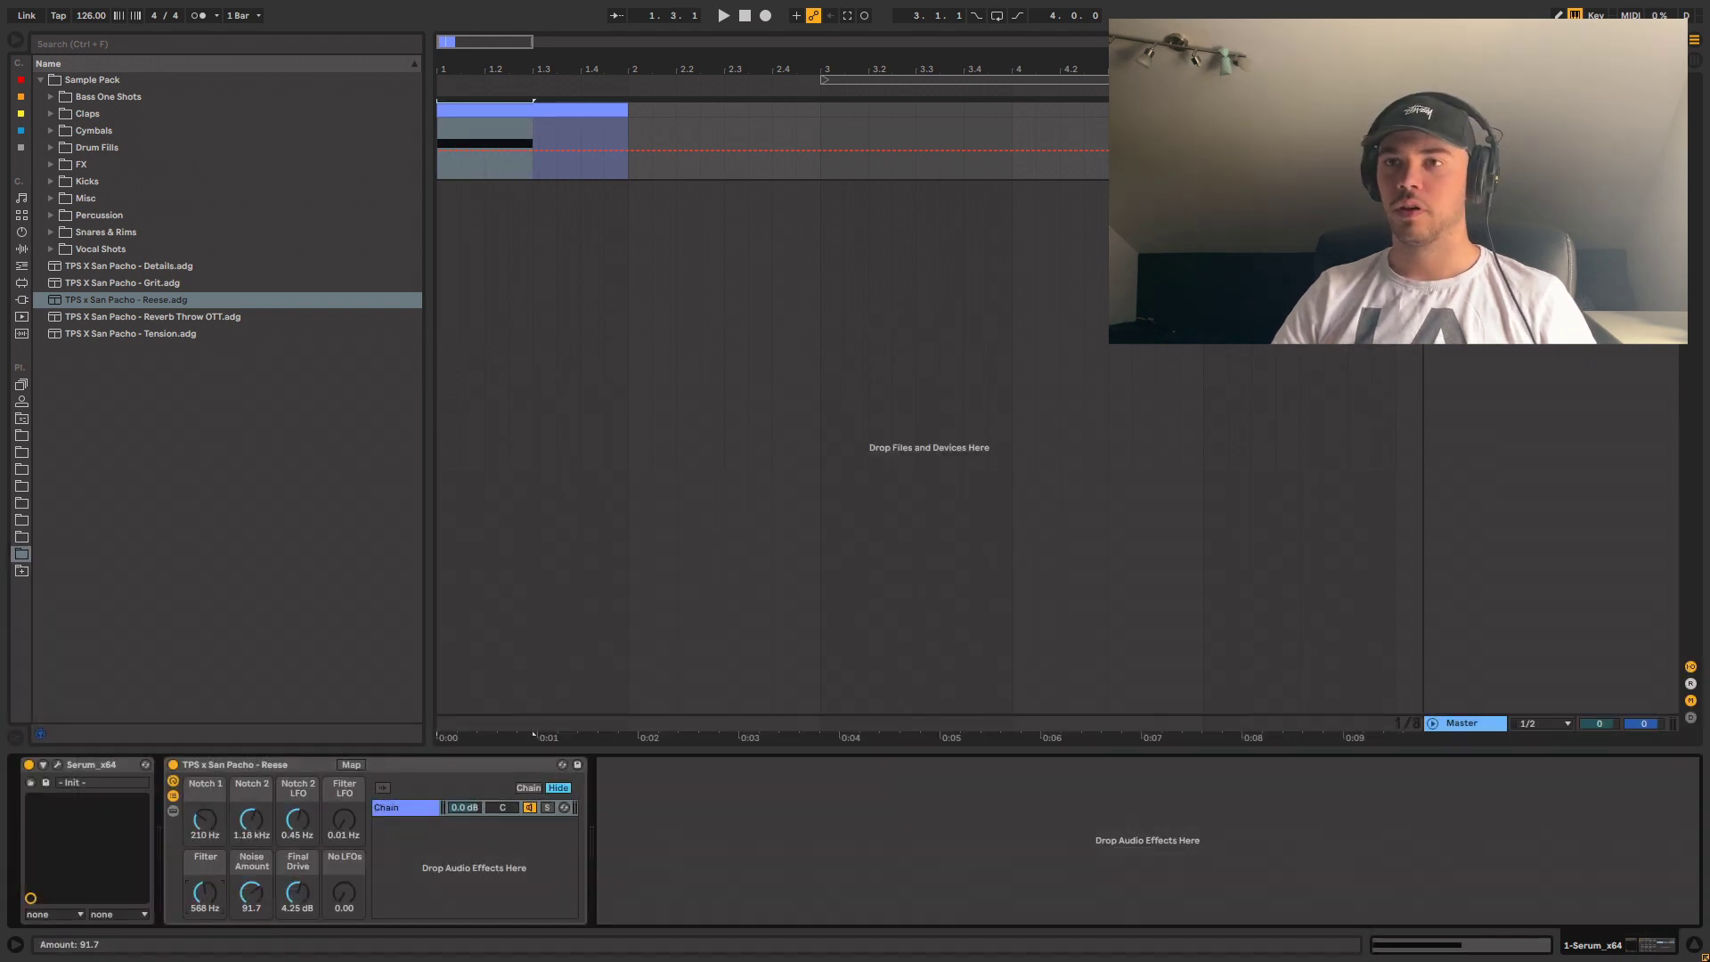
right_click(206, 893)
left_click(266, 629)
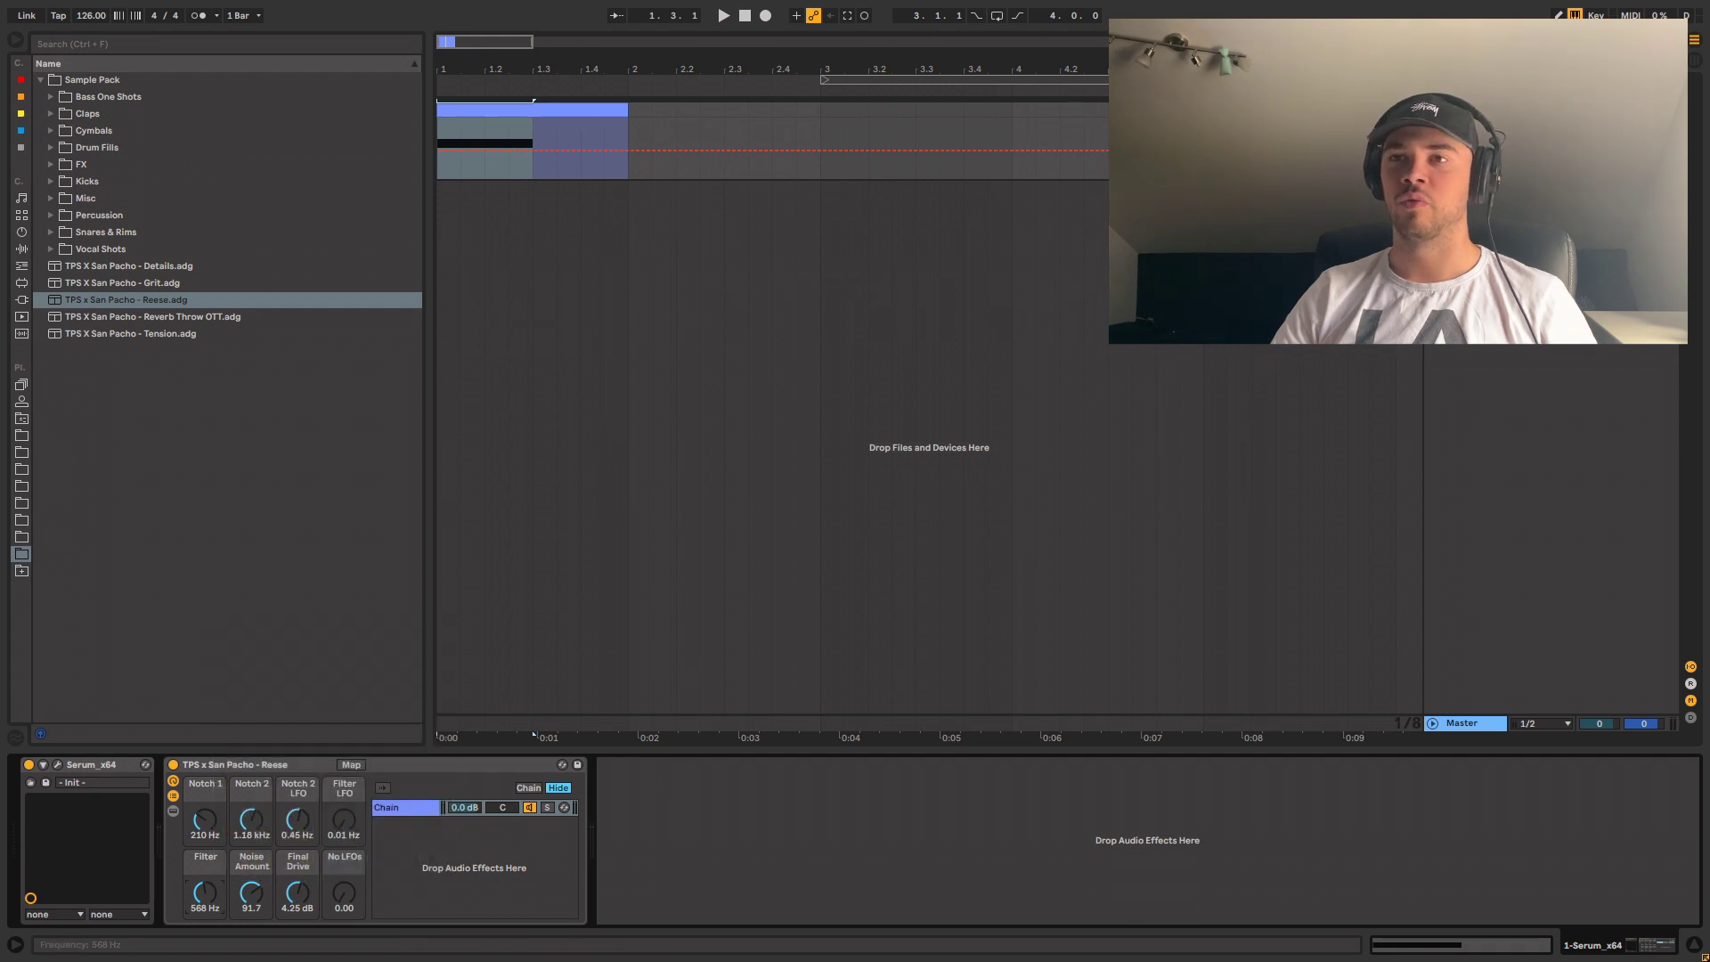
right_click(201, 884)
left_click(265, 629)
scroll(481, 147, "up", 10)
scroll(677, 149, "down", 10)
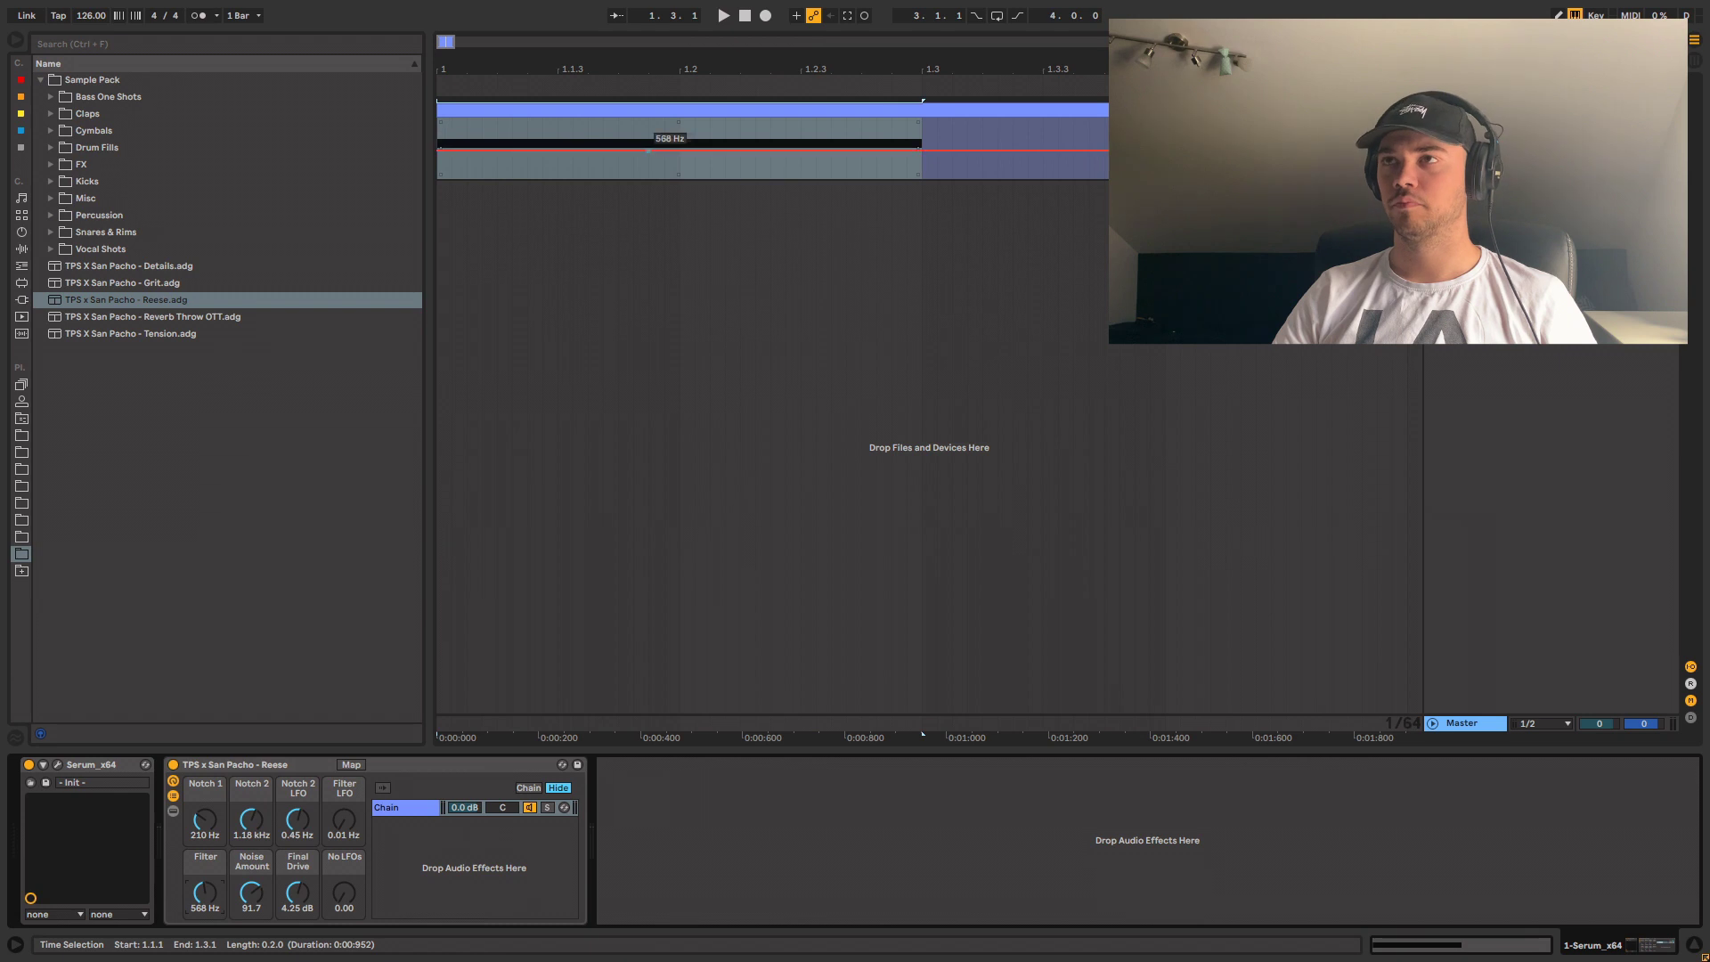
left_click(586, 149)
left_click_drag(438, 150, 437, 178)
left_click_drag(586, 150, 618, 178)
key("space")
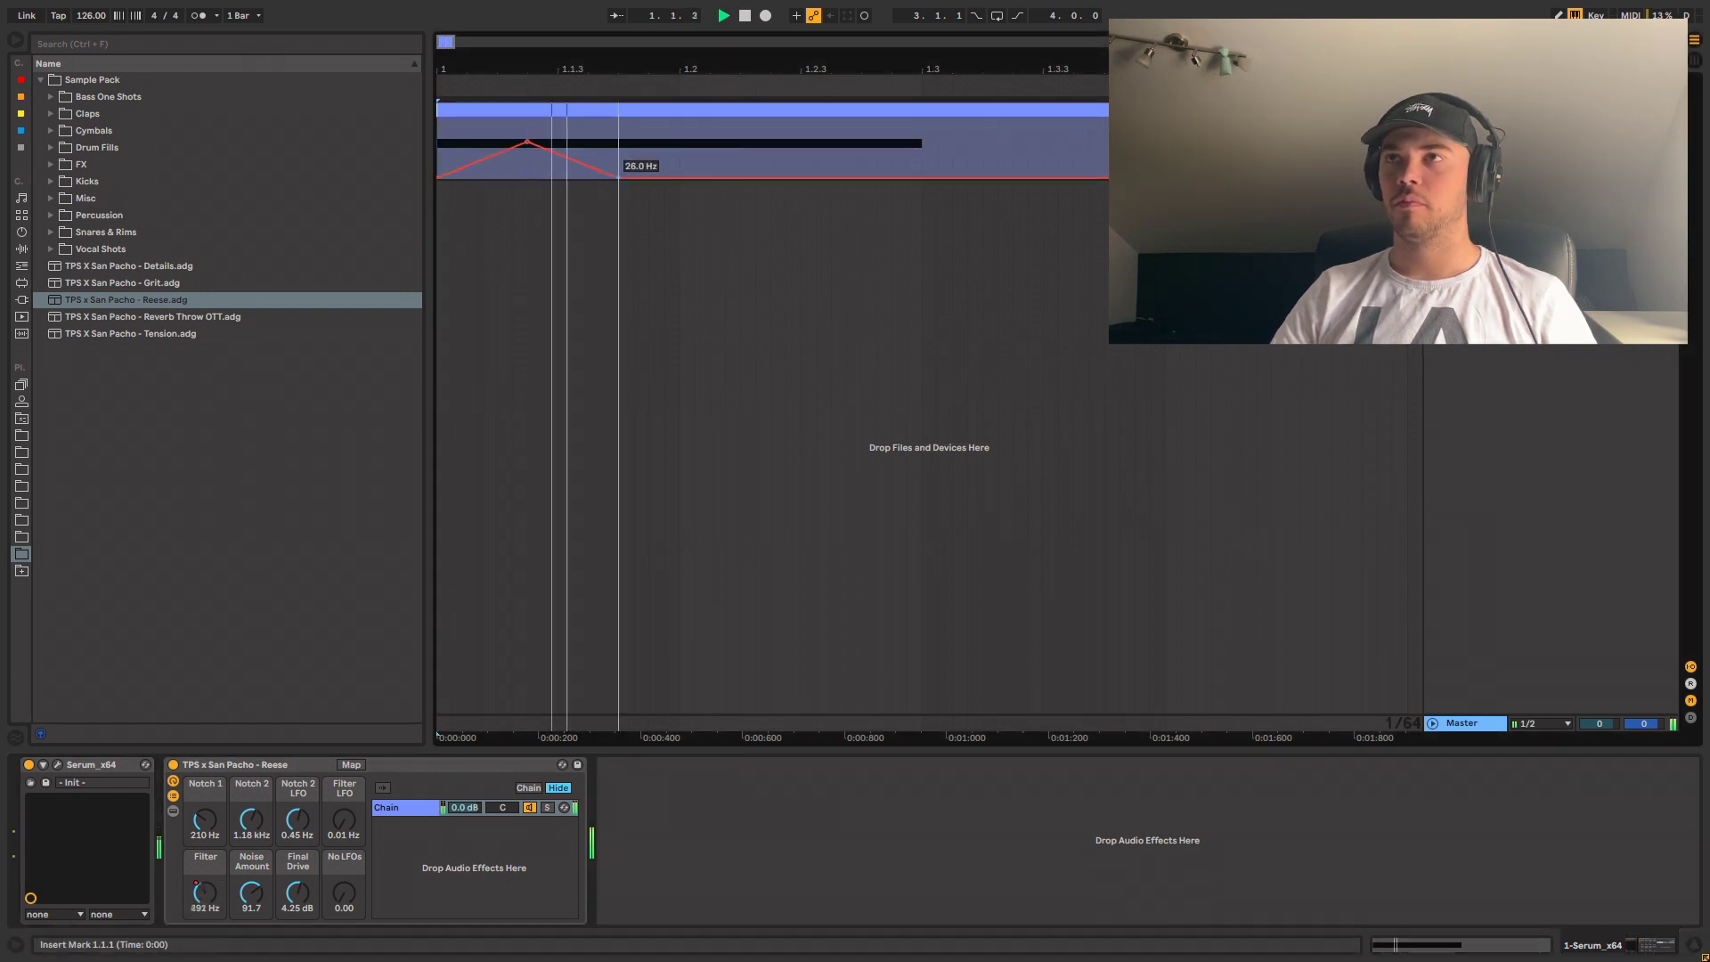
key("space")
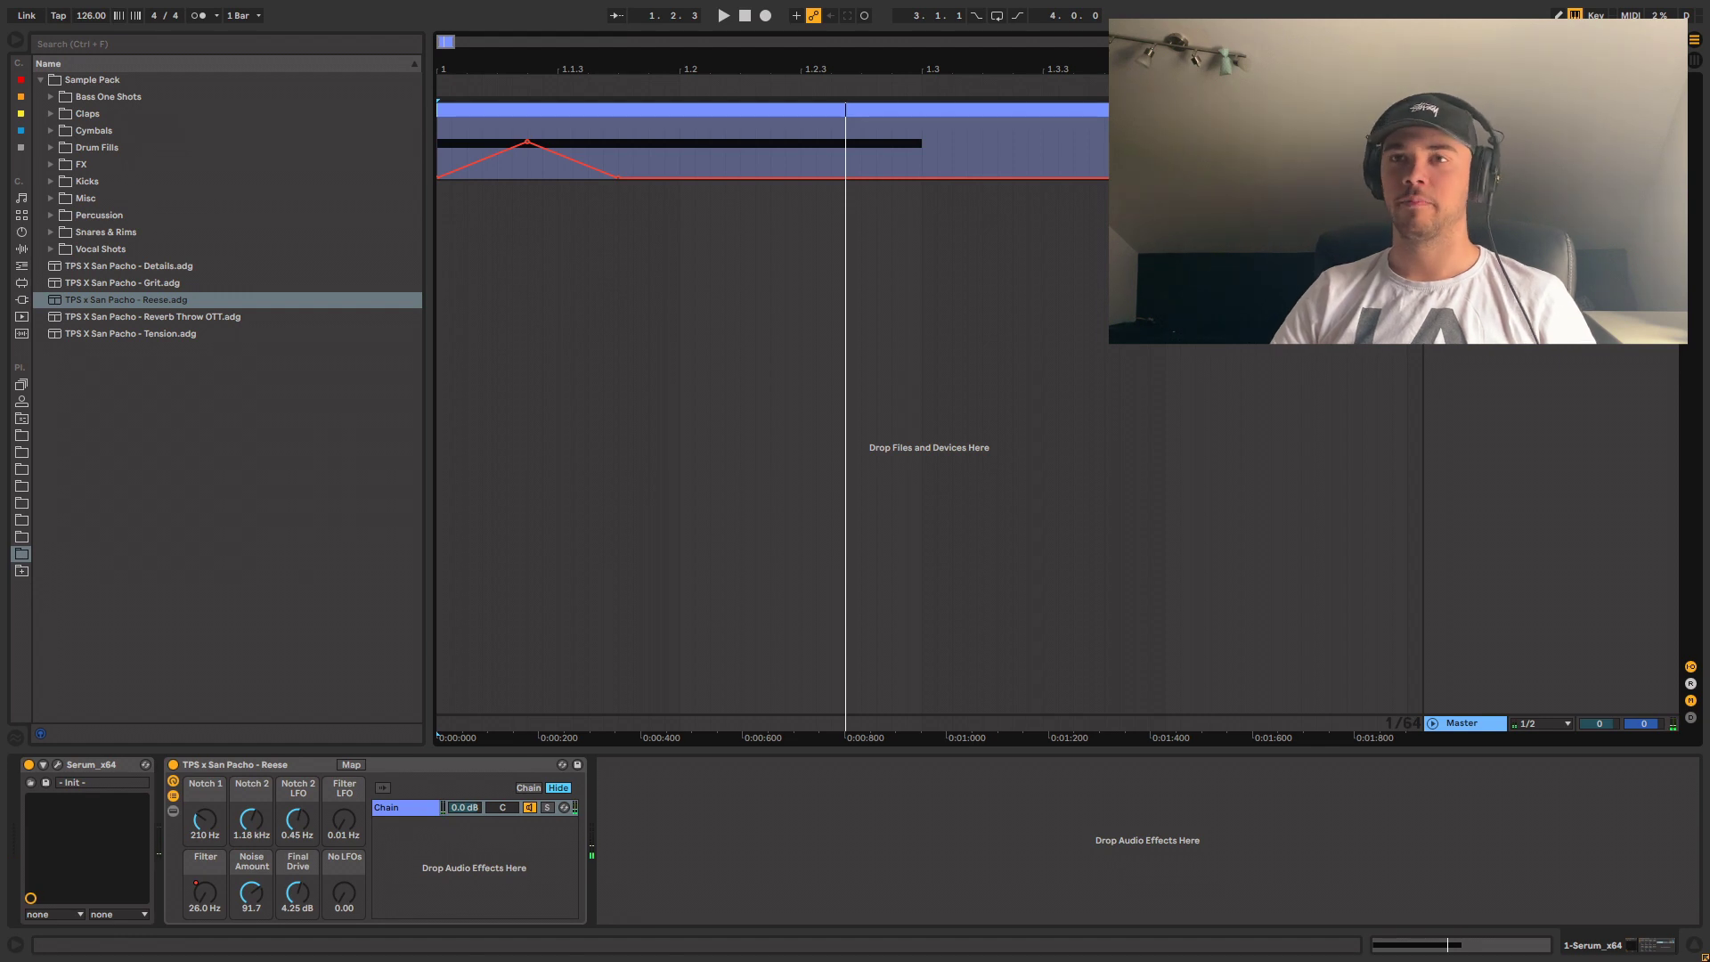
- Reopen Serum, audition oscillator B's semitone offset at +7, and lower it to +6
left_click(57, 765)
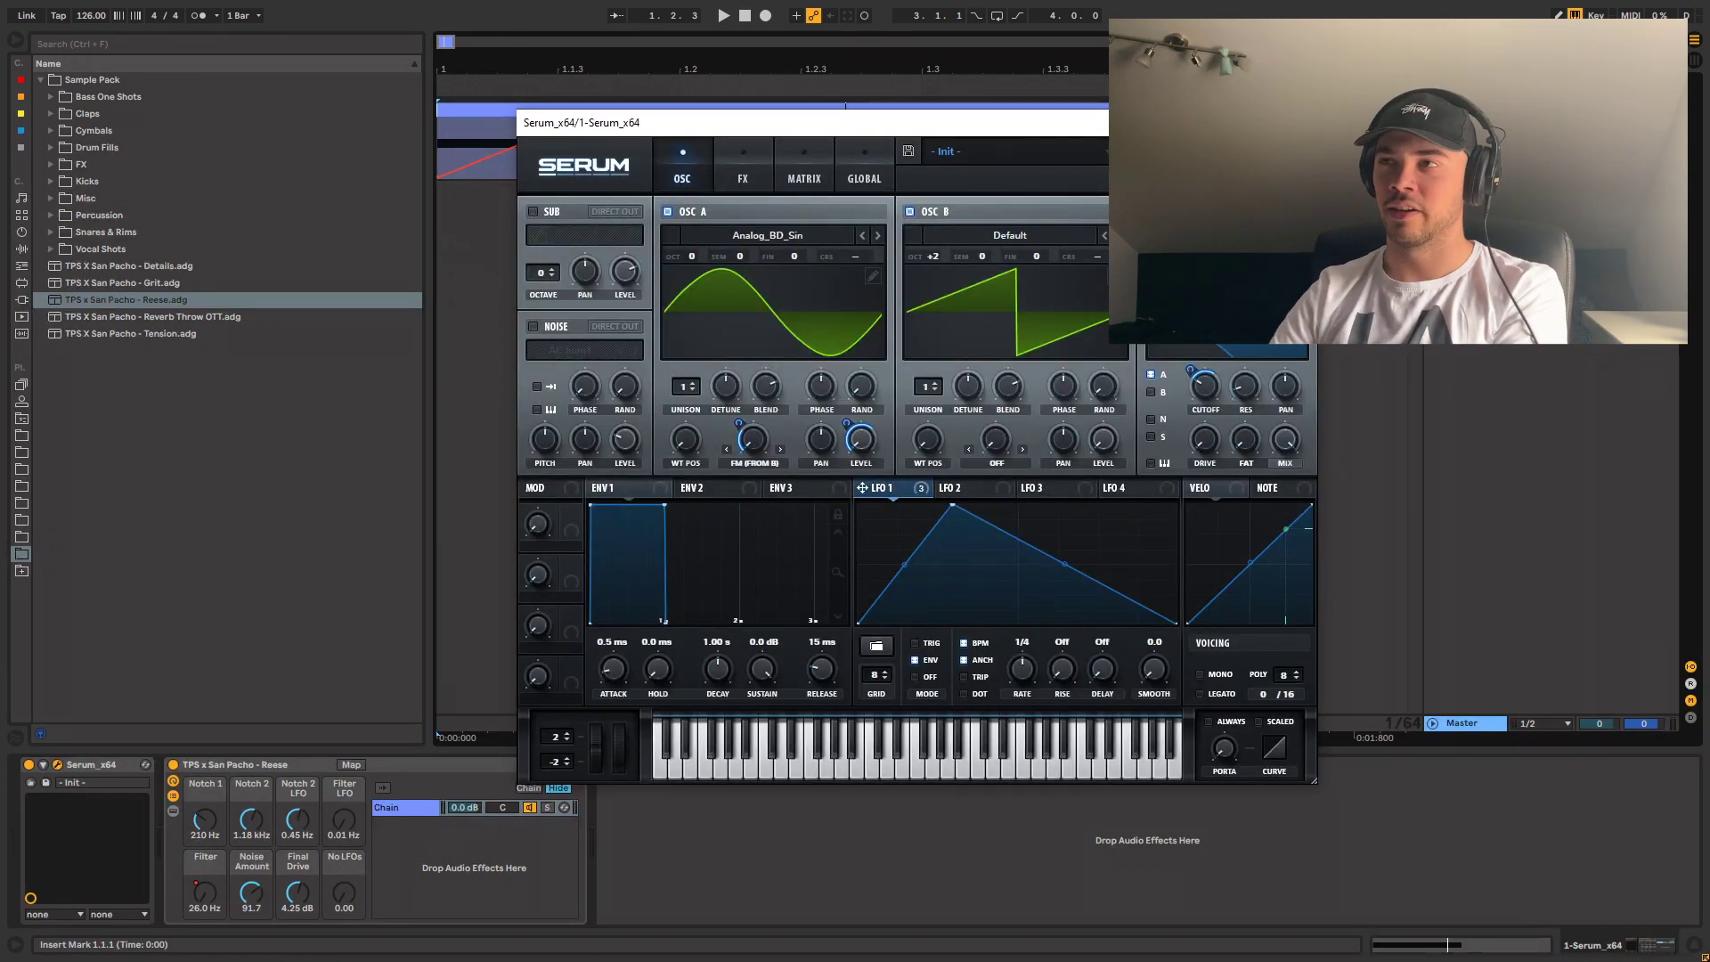
left_click_drag(1158, 123, 1211, 238)
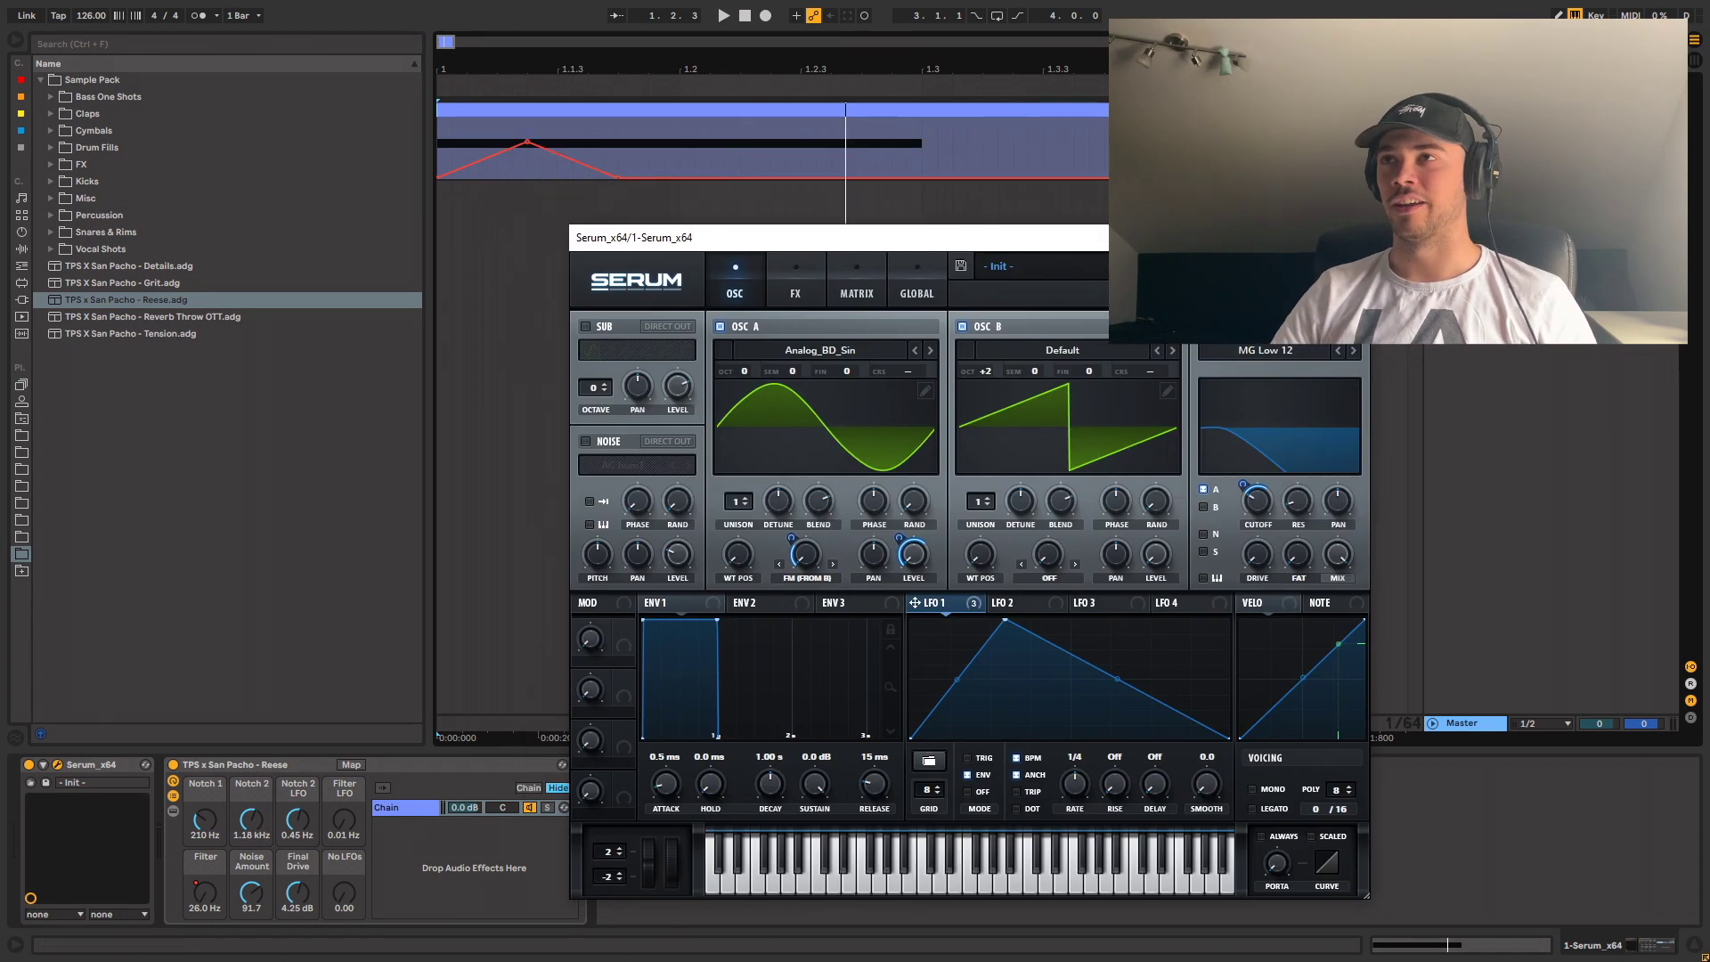
left_click(785, 214)
mouse_move(778, 238)
left_mouse_down()
mouse_move(758, 207)
mouse_move(646, 148)
left_mouse_up()
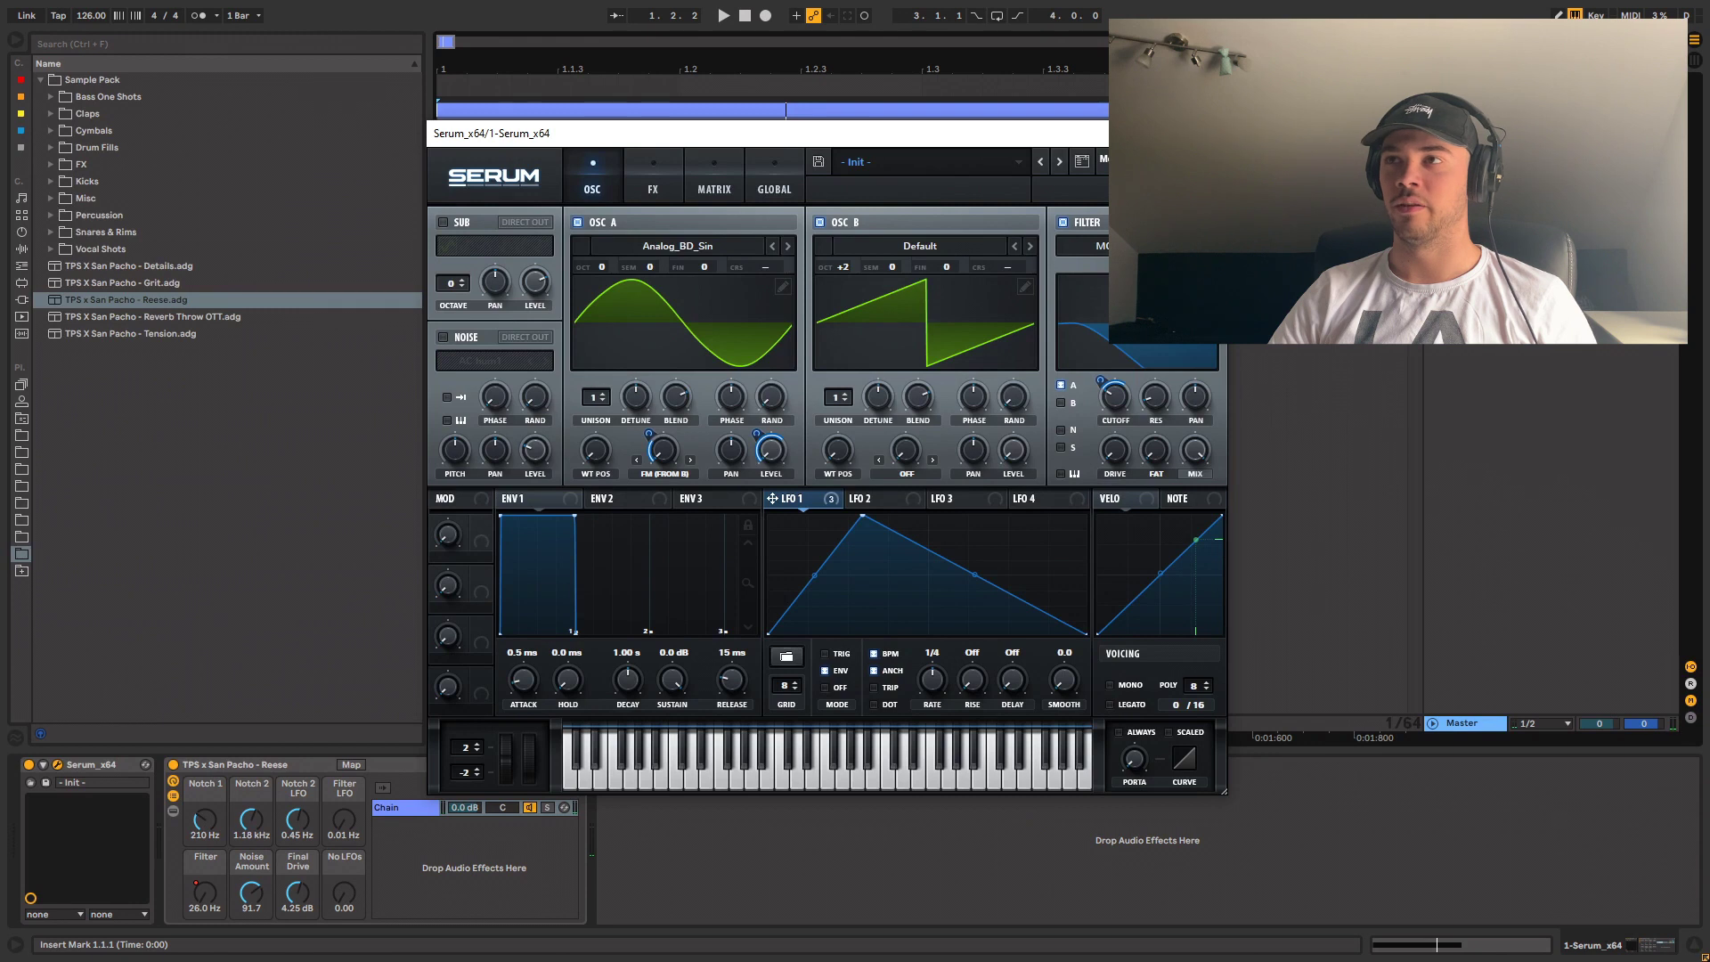
left_click_drag(892, 266, 891, 257)
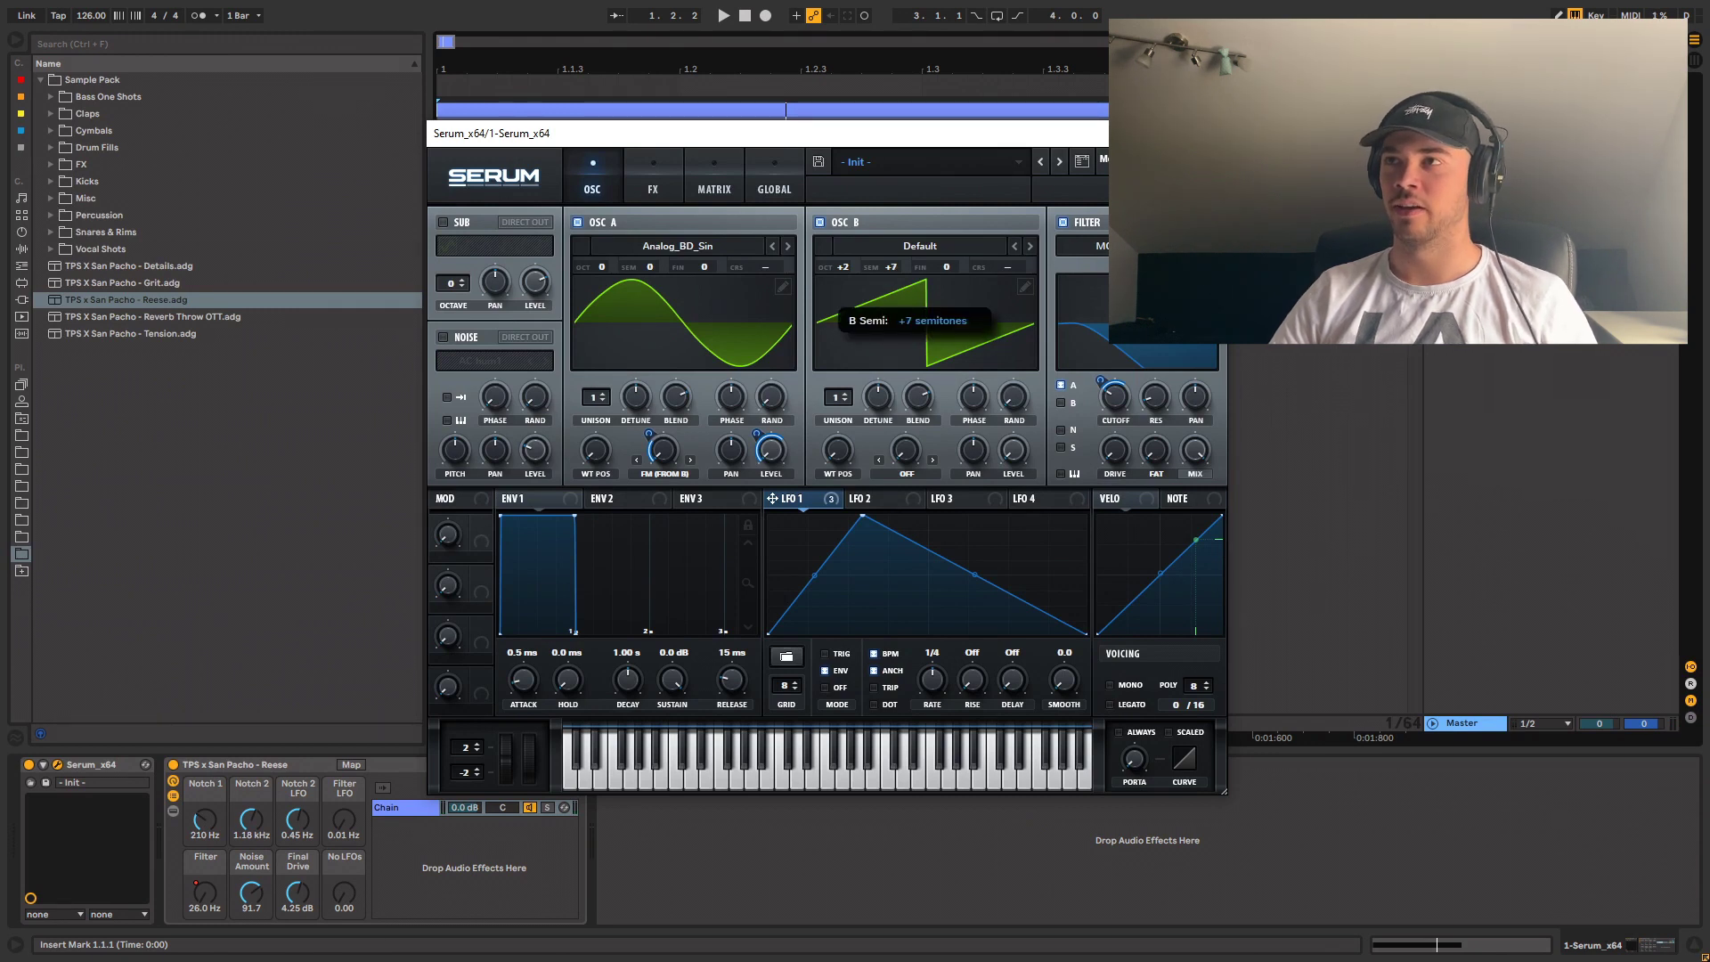
key("space")
key("space")
left_click_drag(891, 266, 891, 271)
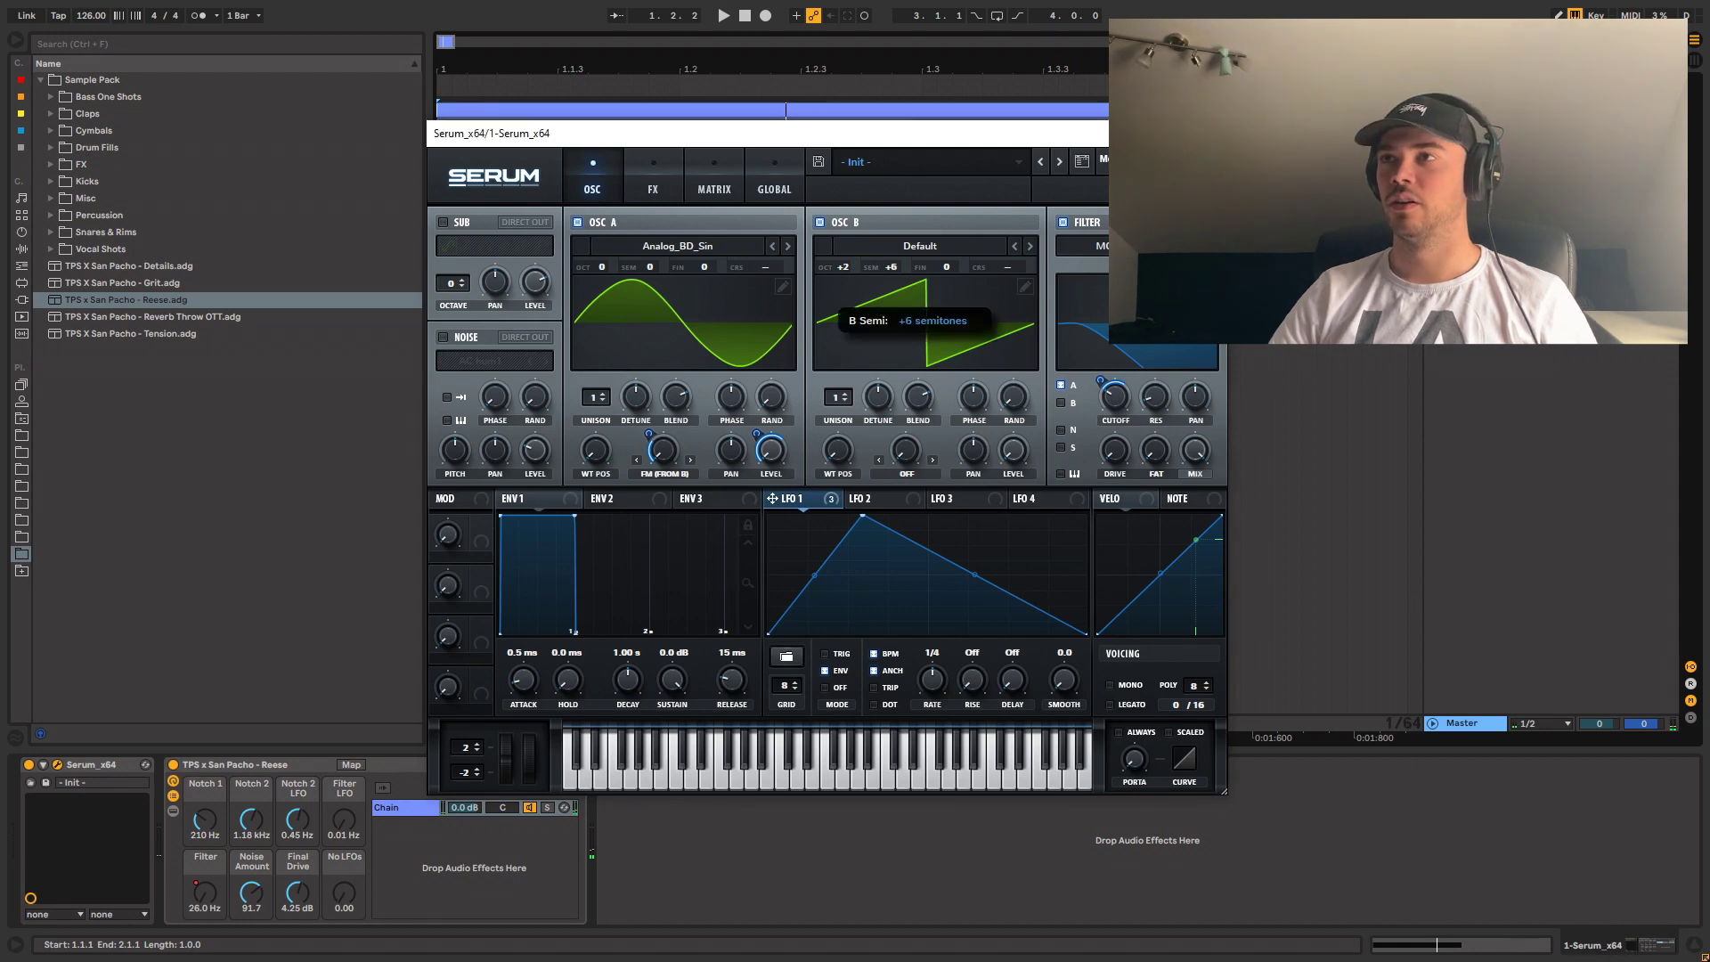
- Enable the filter in Serum's effects, place it directly after Distortion, and set its type to Cmb +
left_click(653, 179)
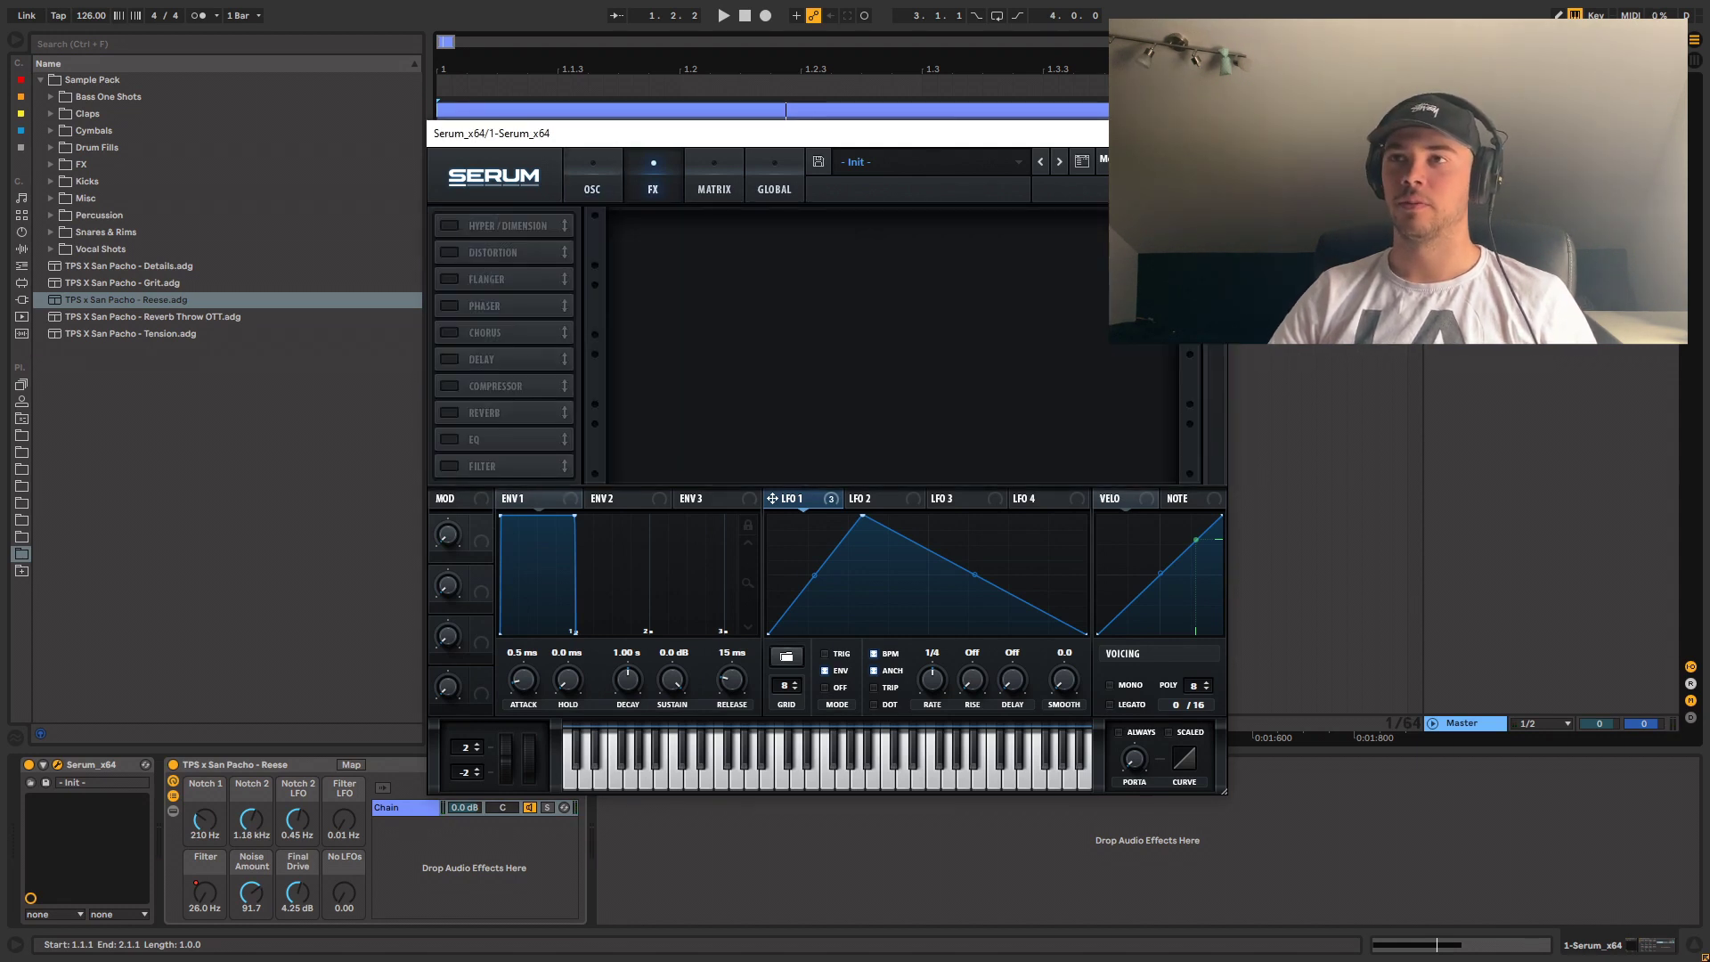
left_click(450, 466)
left_click_drag(564, 466, 565, 274)
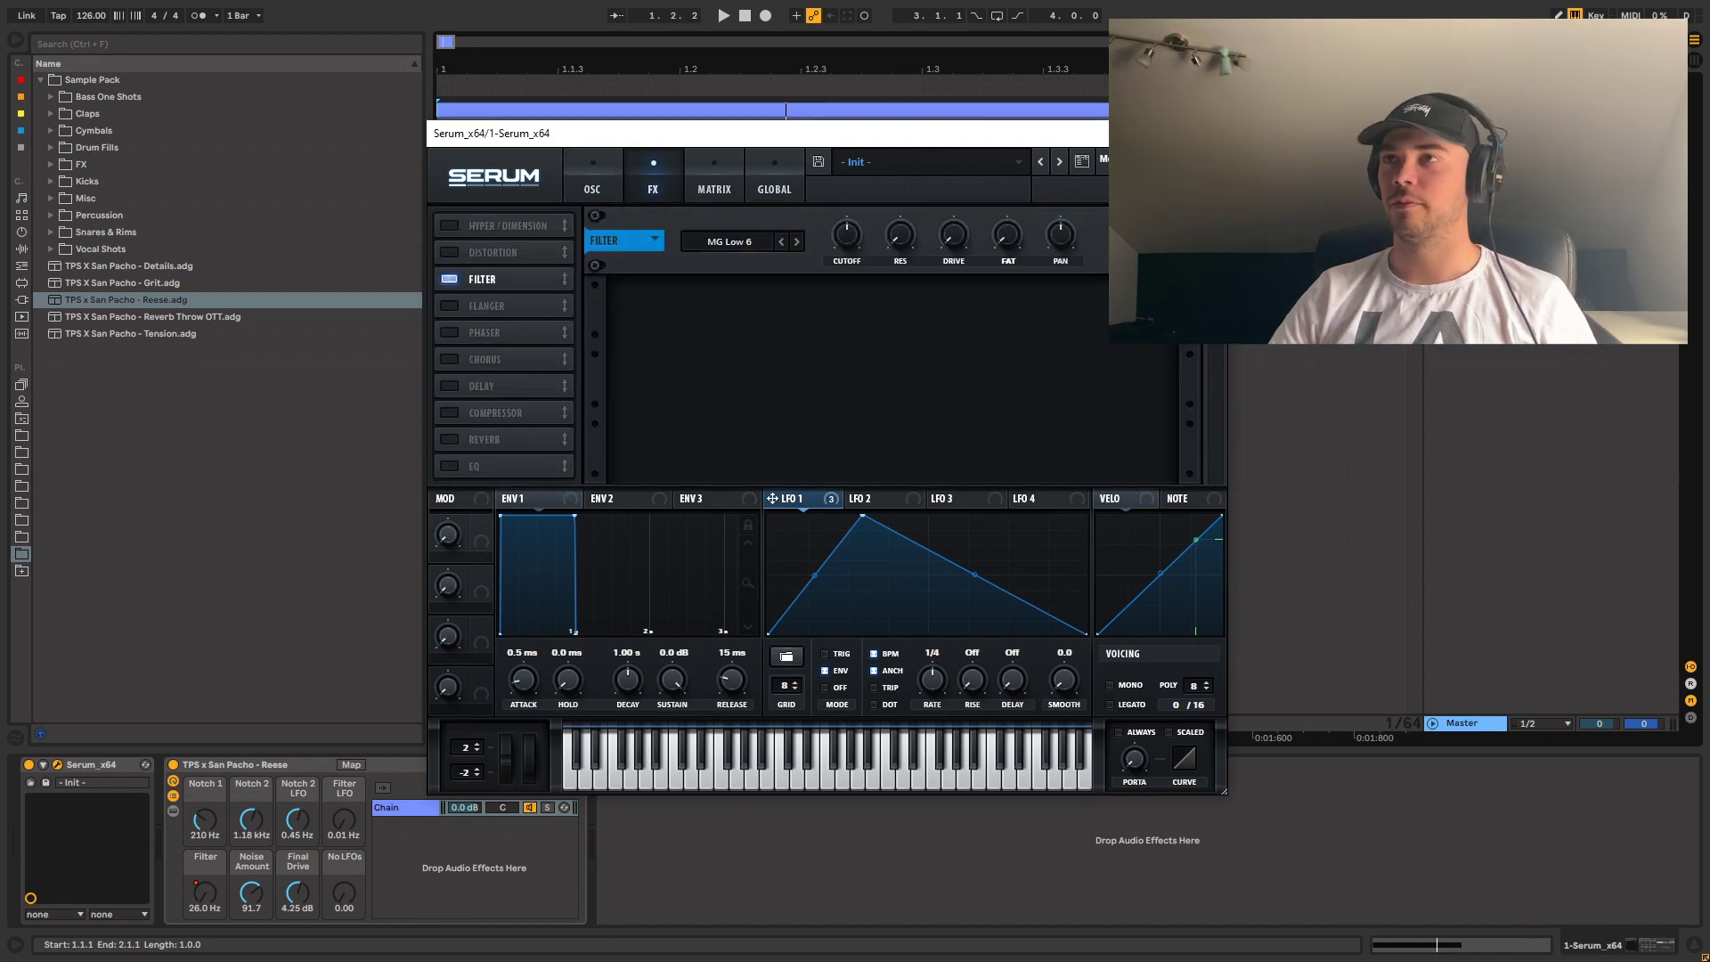
left_click(728, 241)
mouse_move(734, 301)
left_click(855, 299)
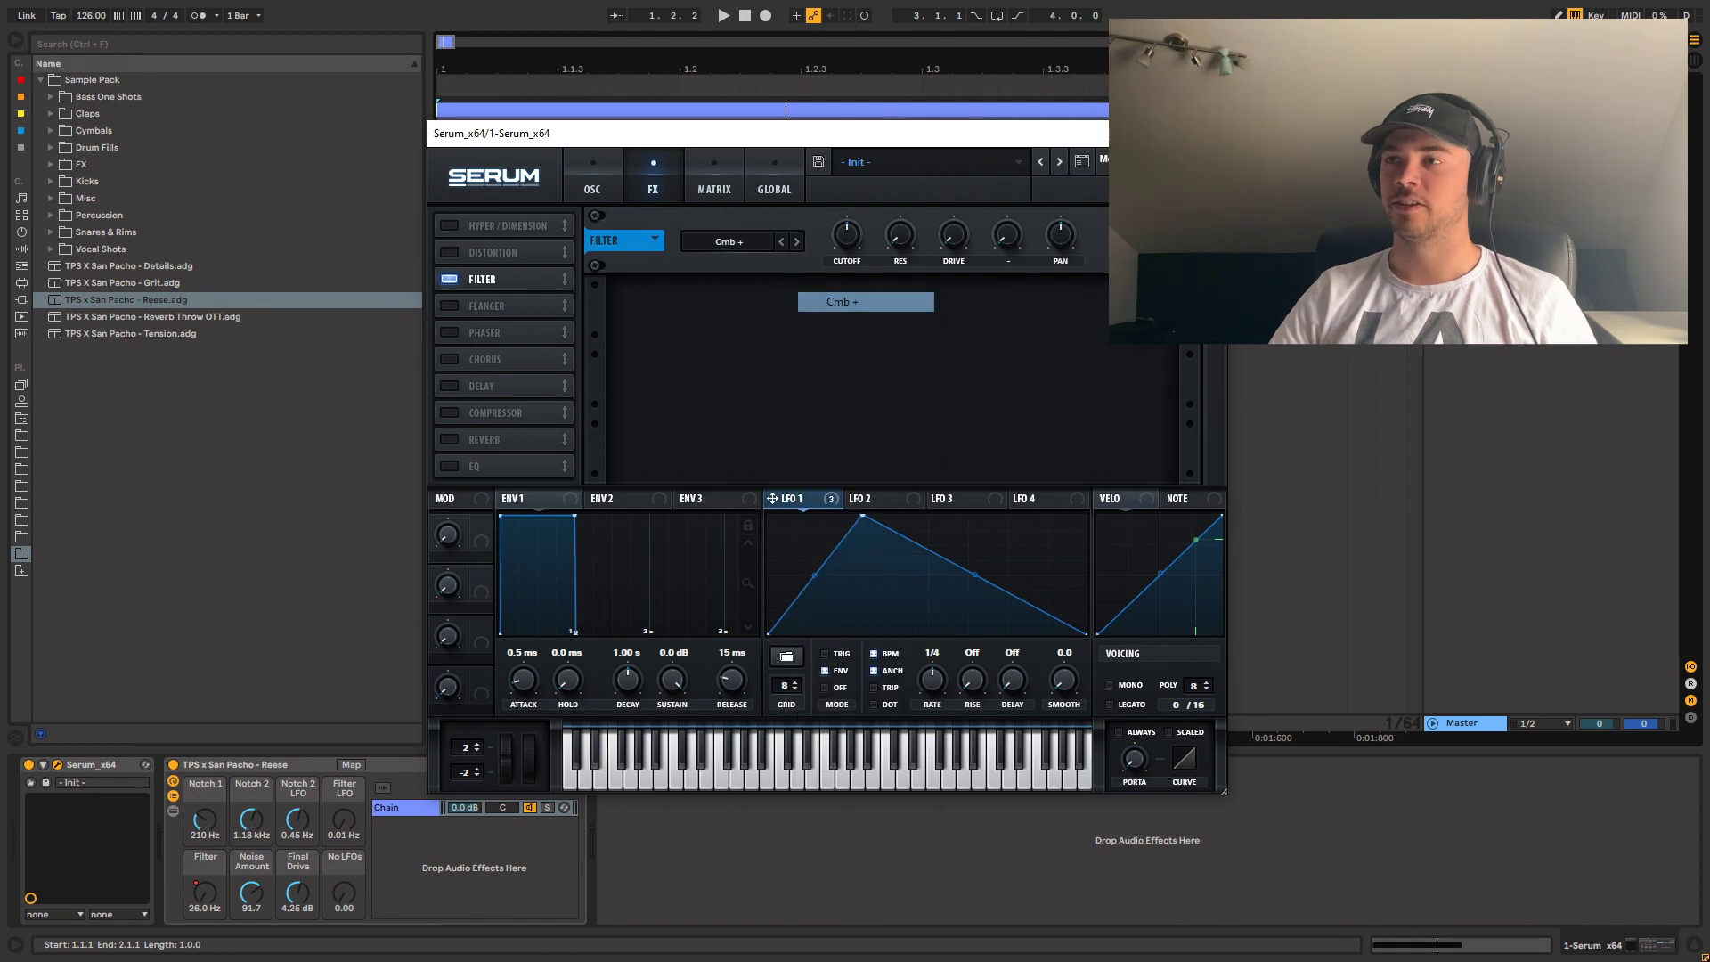
- Modulate the effect filter's cutoff with LFO 1 at amount 63, setting the cutoff to 23 Hz and resonance to 21% during playback
left_click_drag(772, 498, 832, 217)
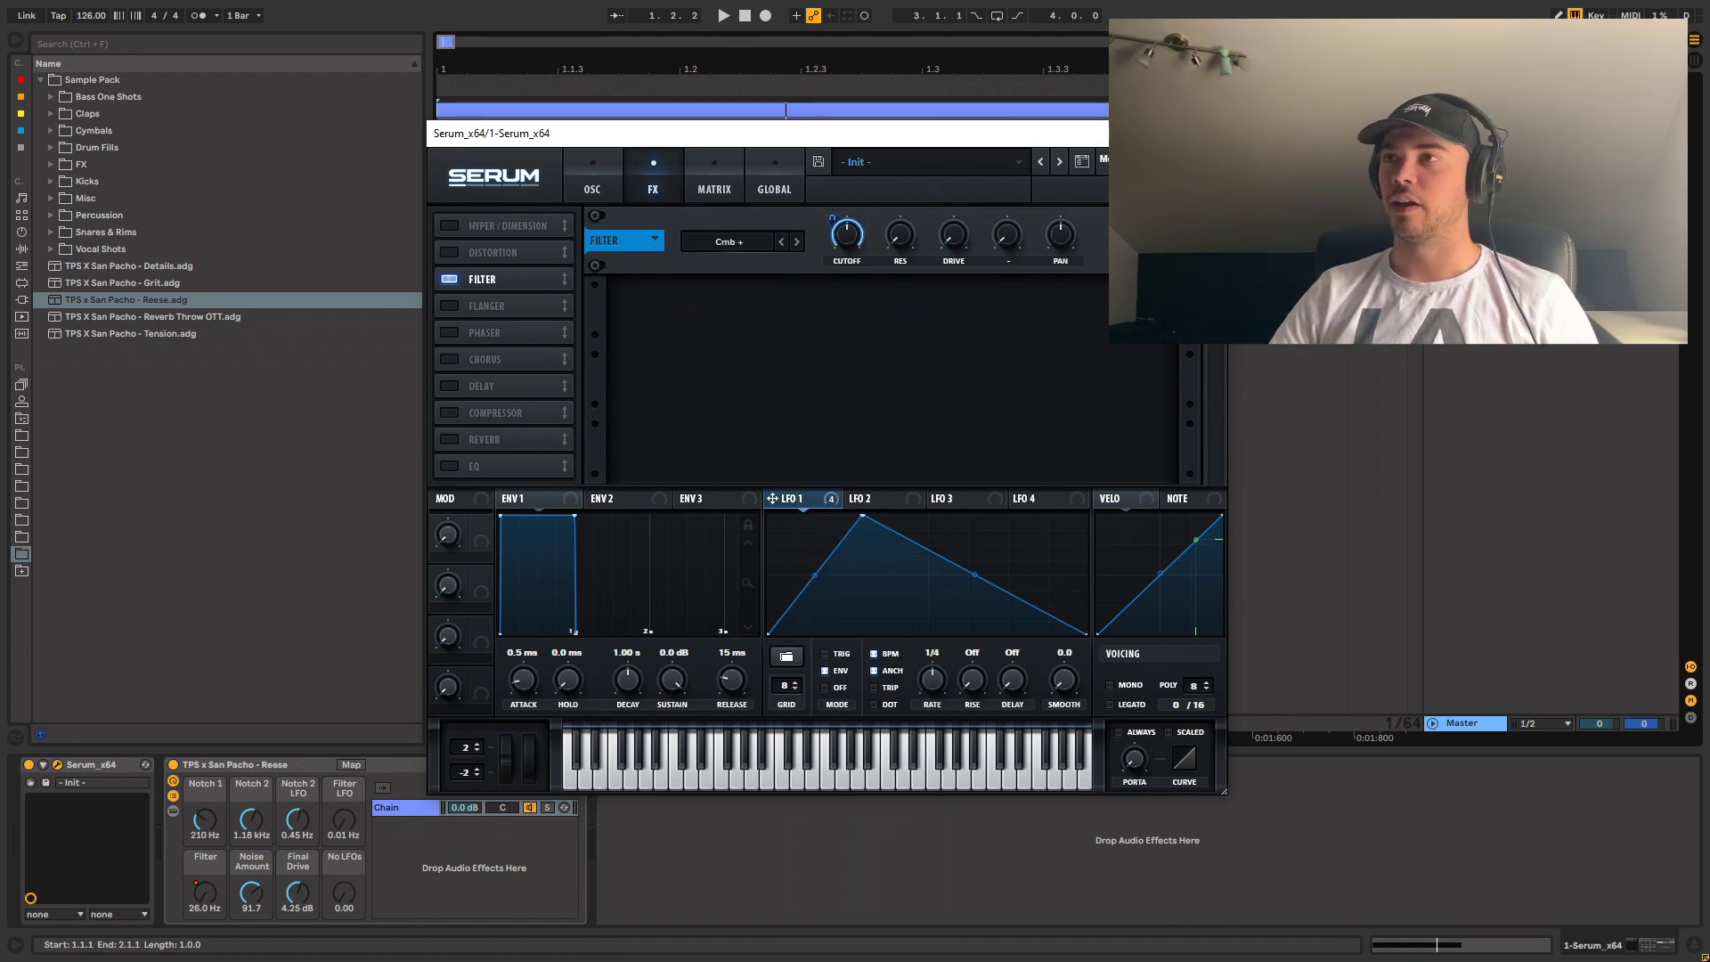
mouse_move(846, 234)
mouse_move(832, 217)
left_mouse_down()
mouse_move(832, 235)
mouse_move(846, 189)
left_mouse_up()
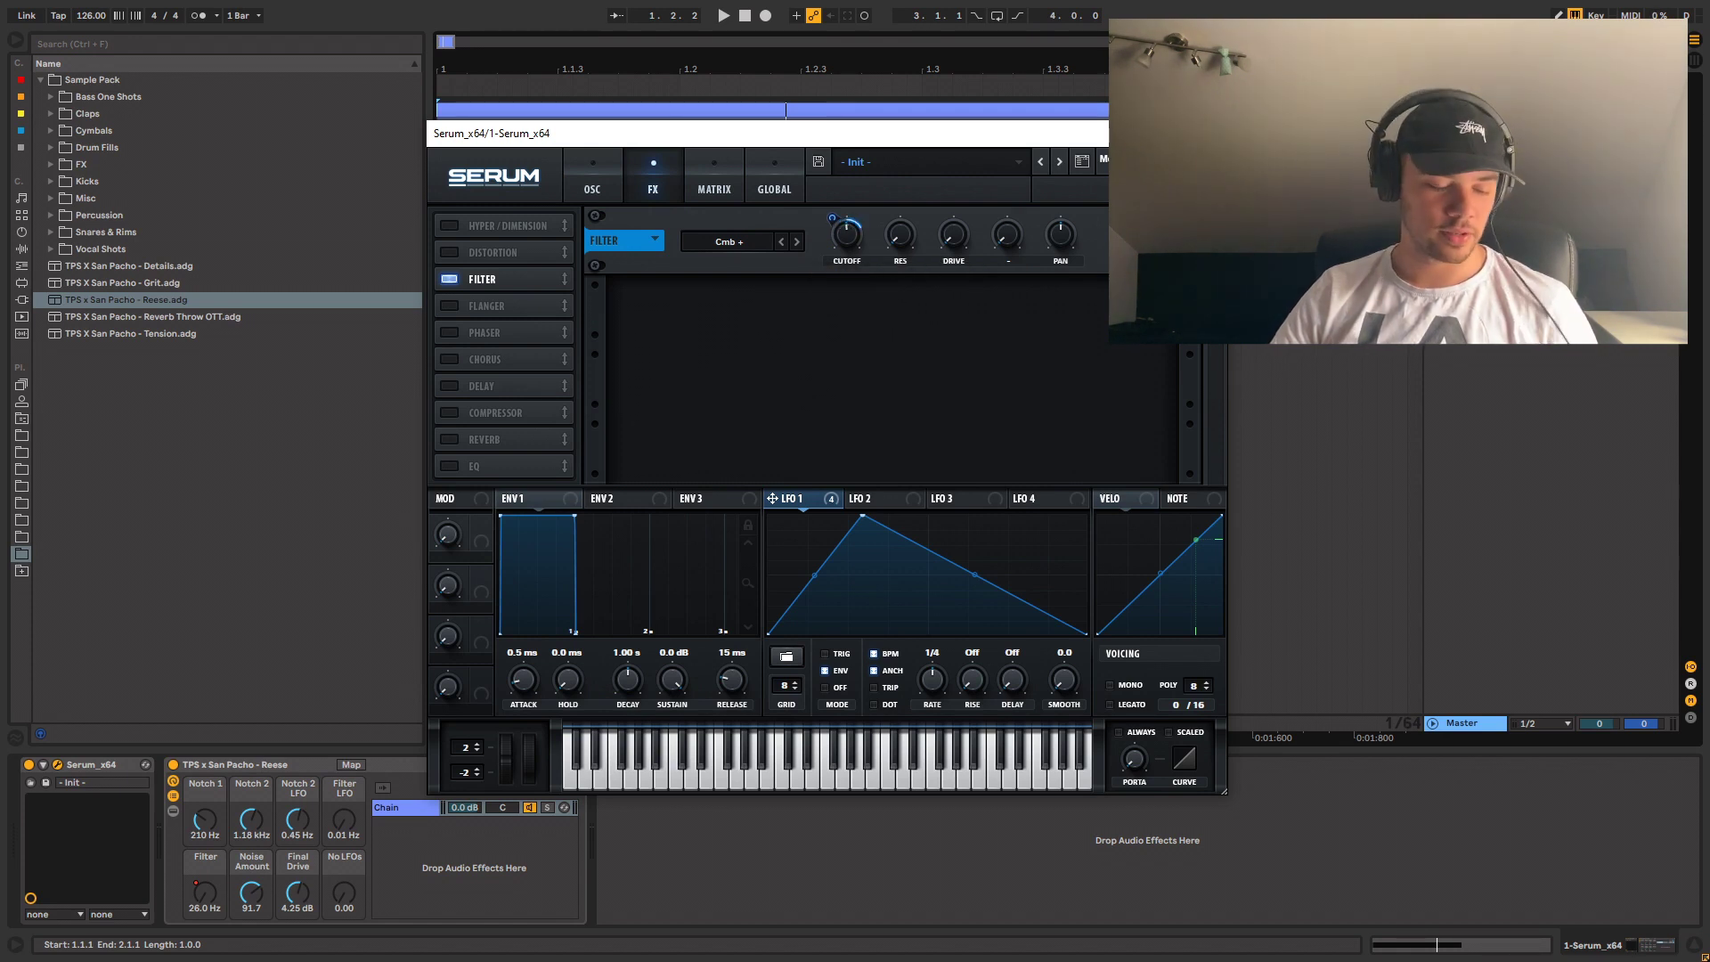
left_click_drag(847, 234, 847, 258)
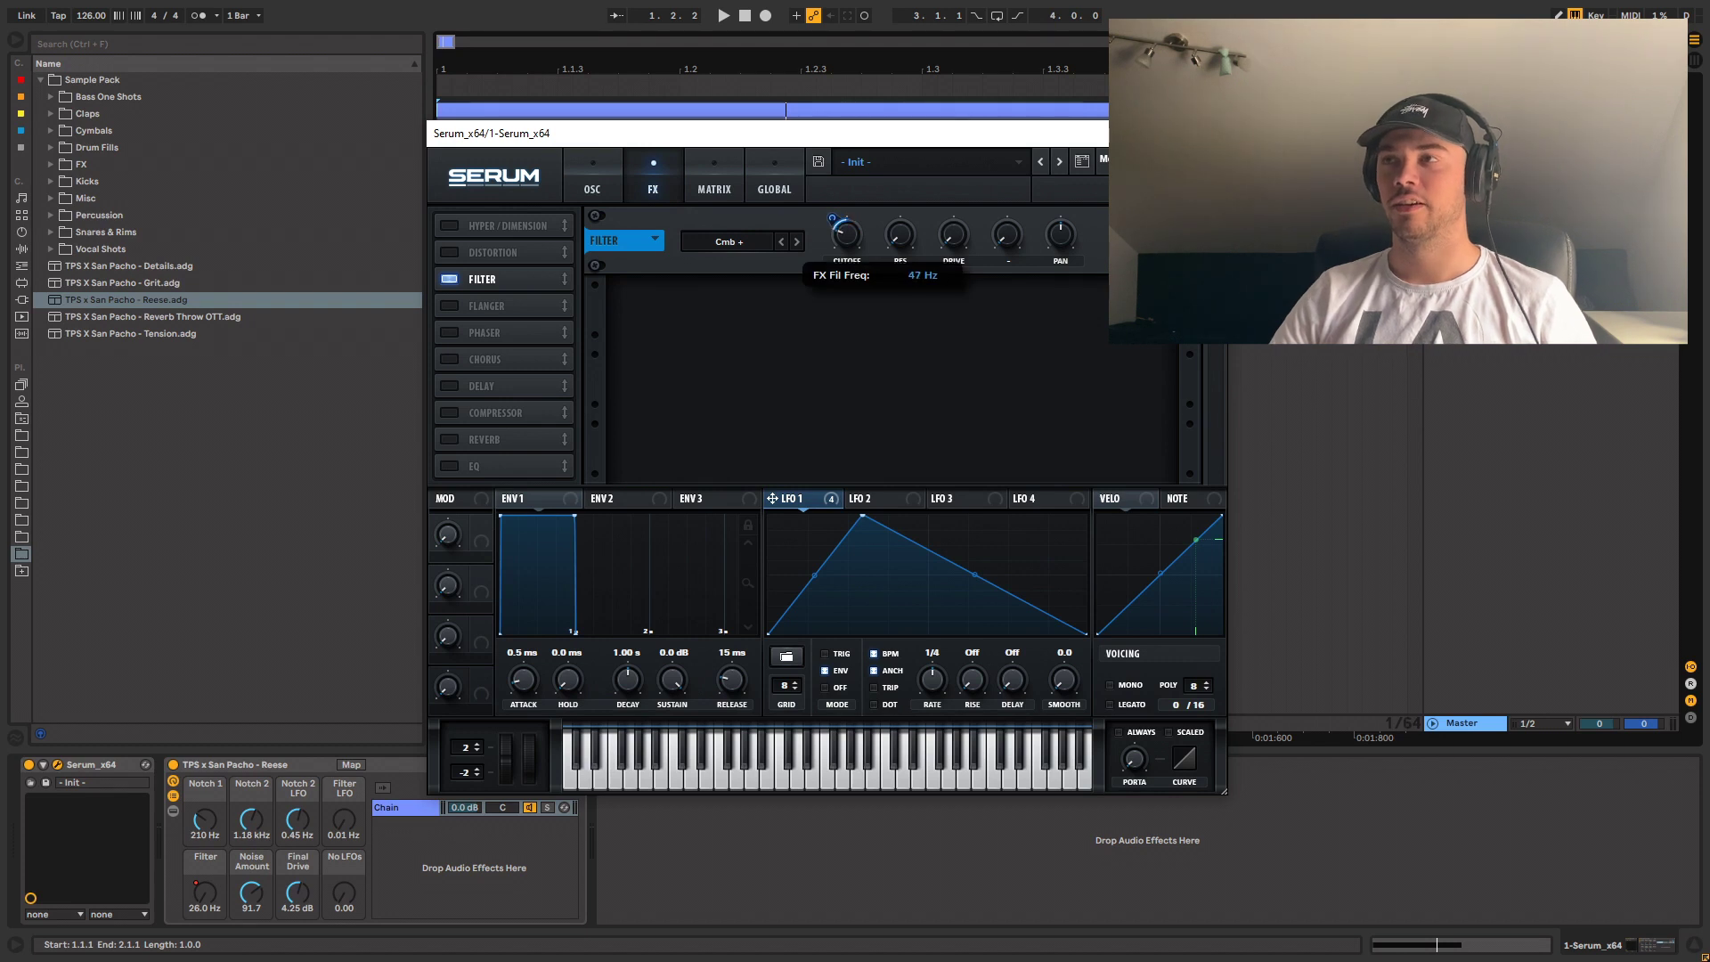
mouse_move(847, 234)
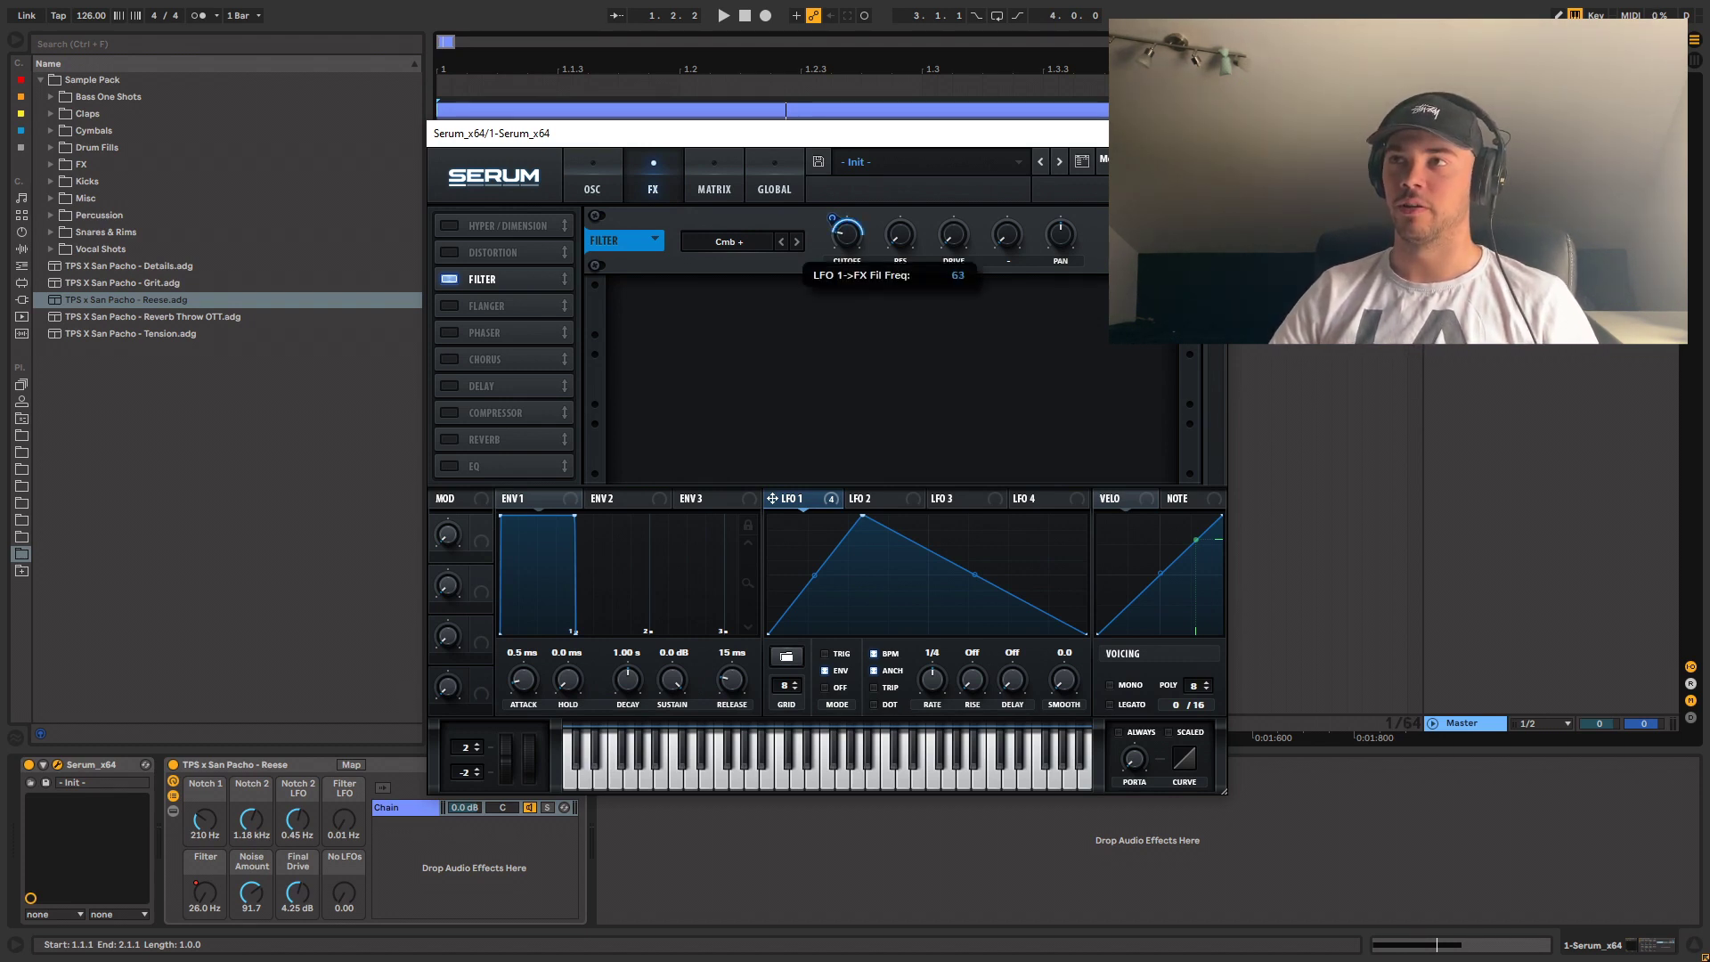
key("space")
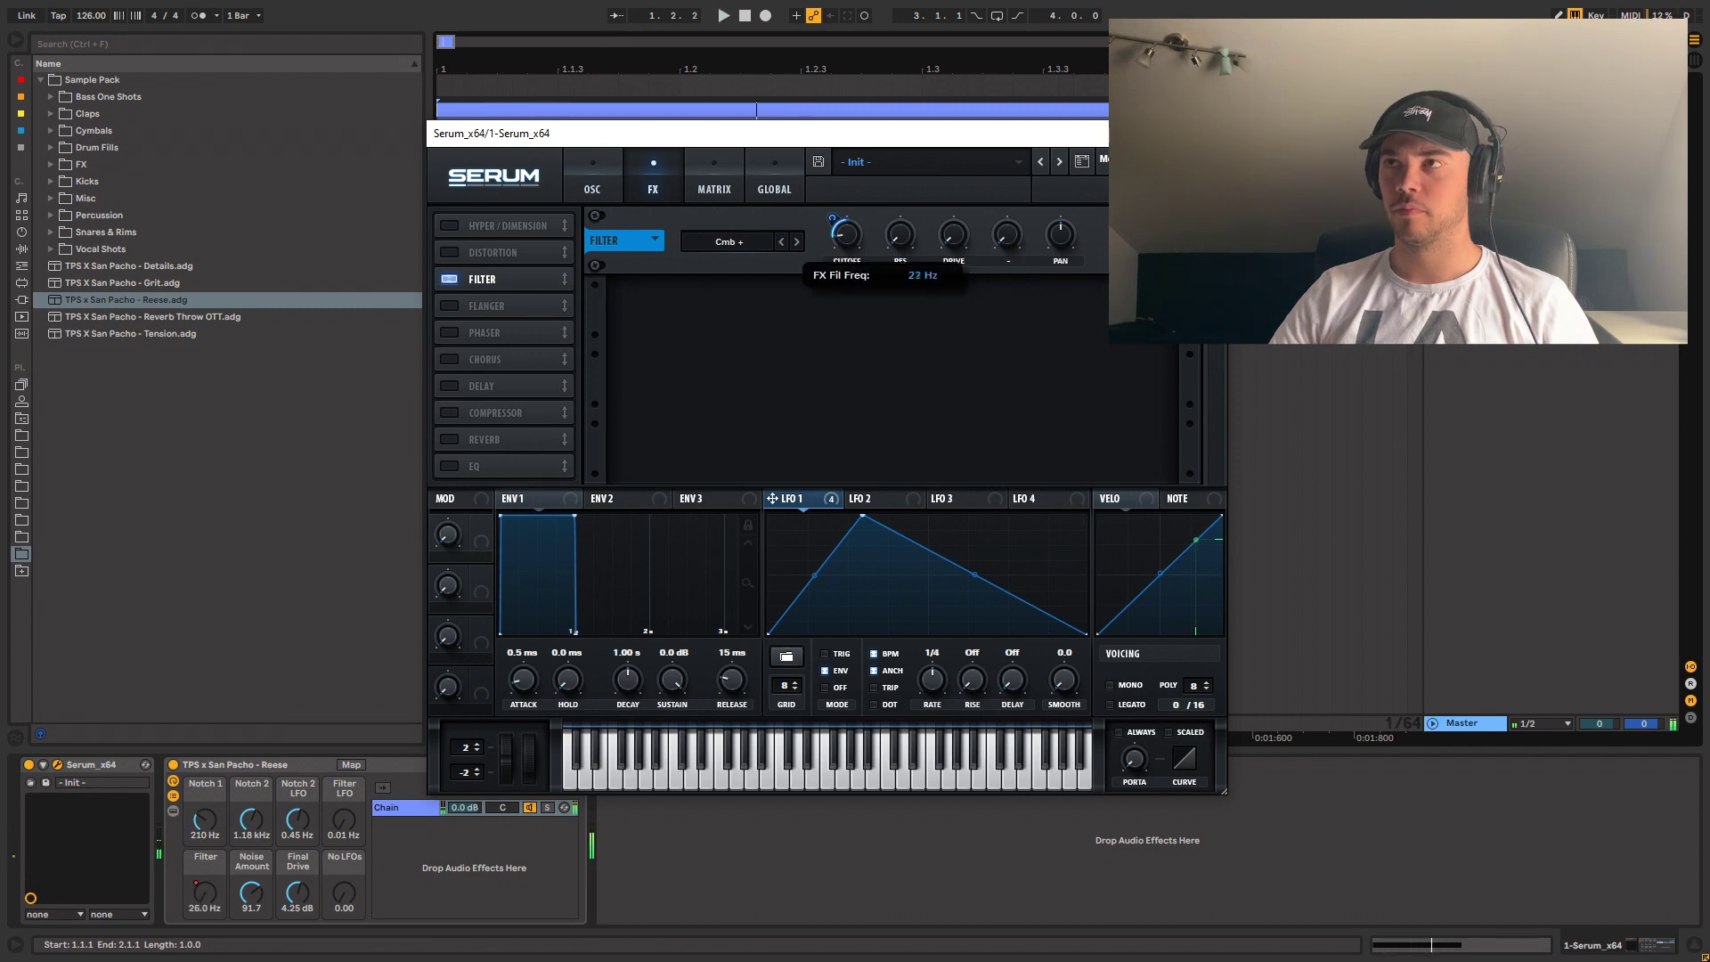
mouse_move(900, 234)
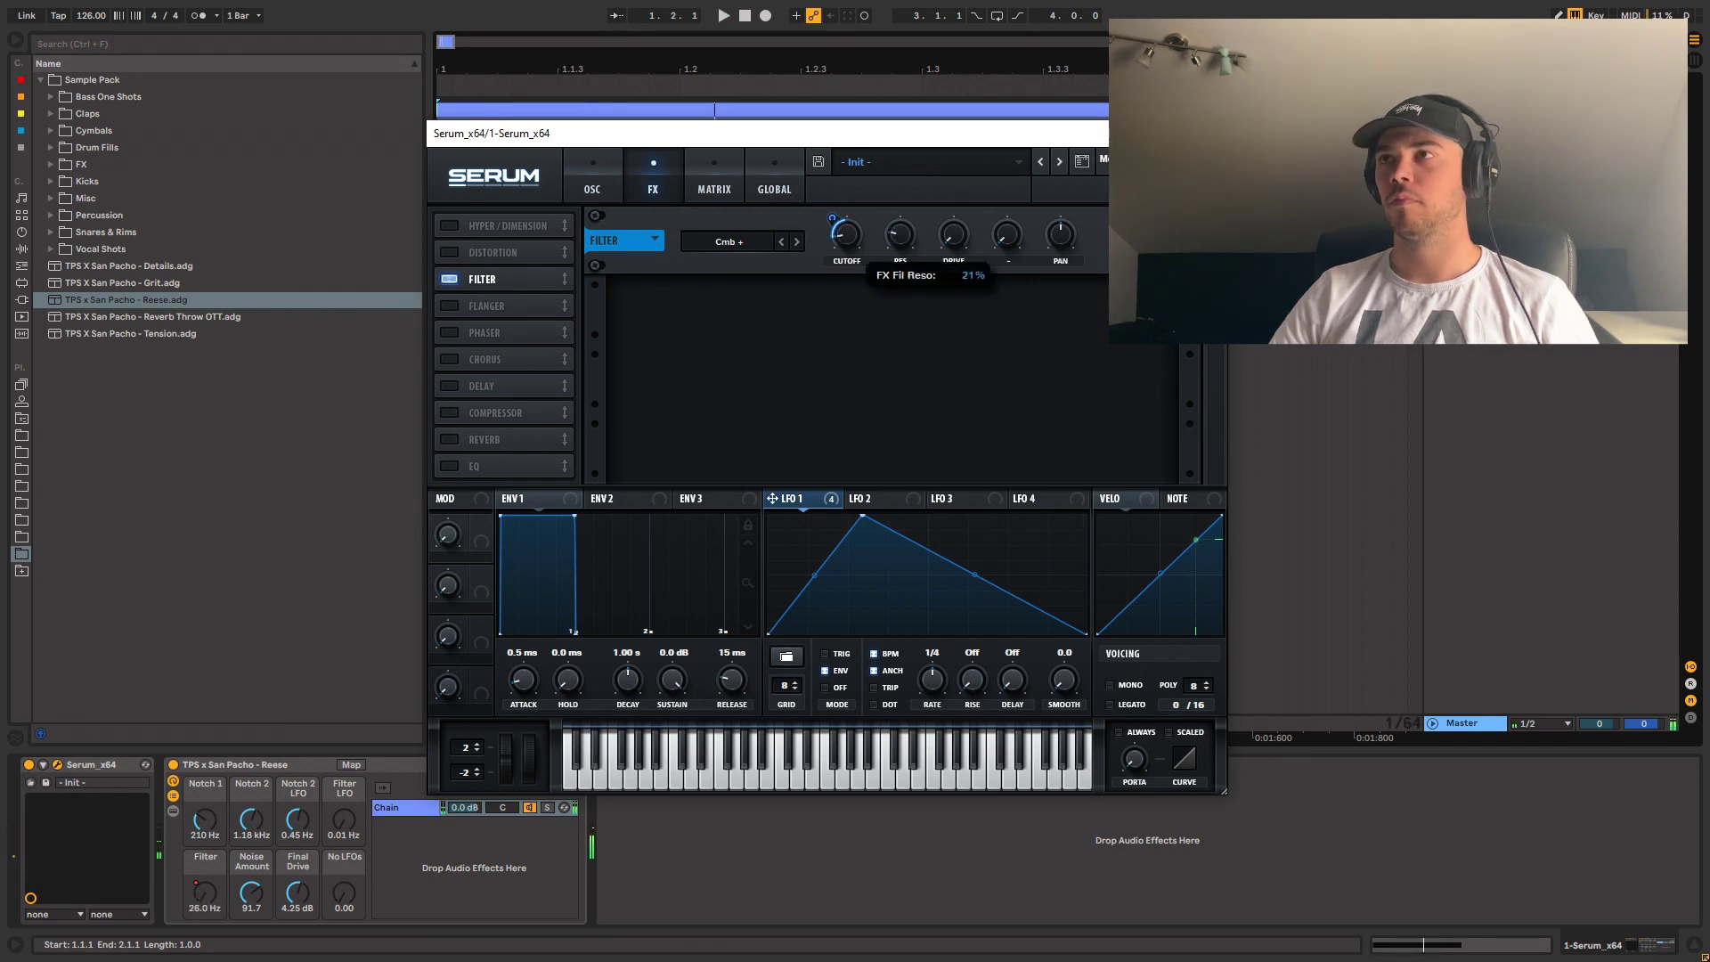
key("space")
- Try the Flg + type on the effect filter and play the clip
left_click(728, 241)
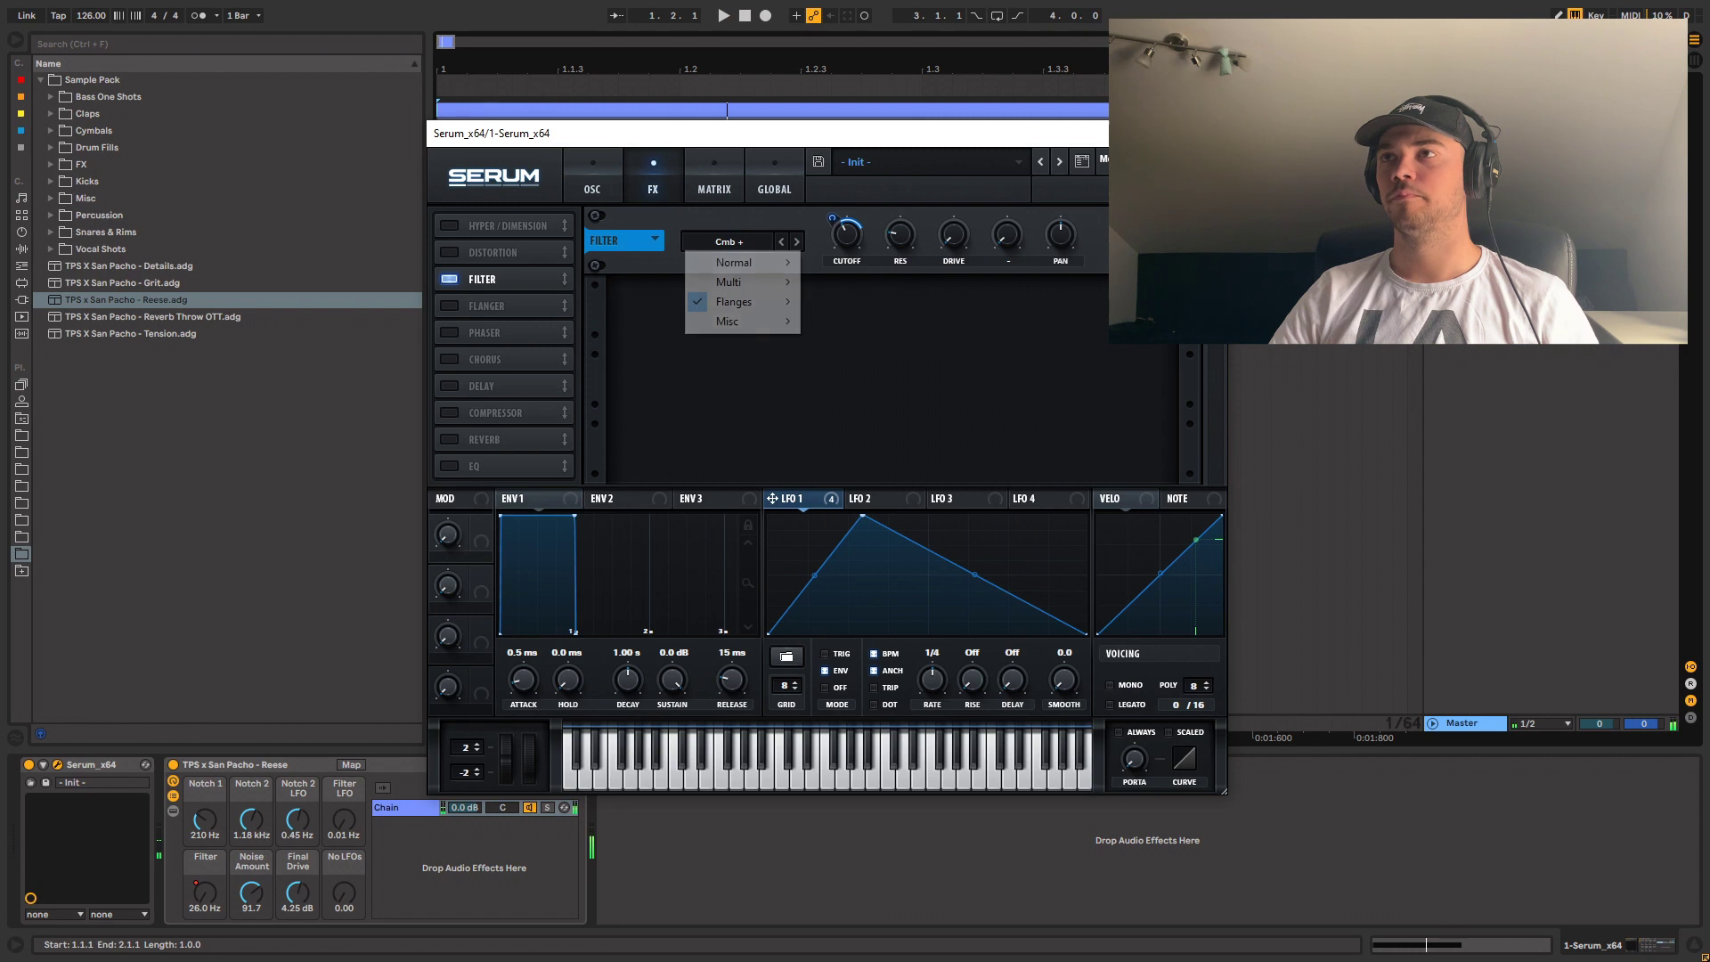
mouse_move(734, 302)
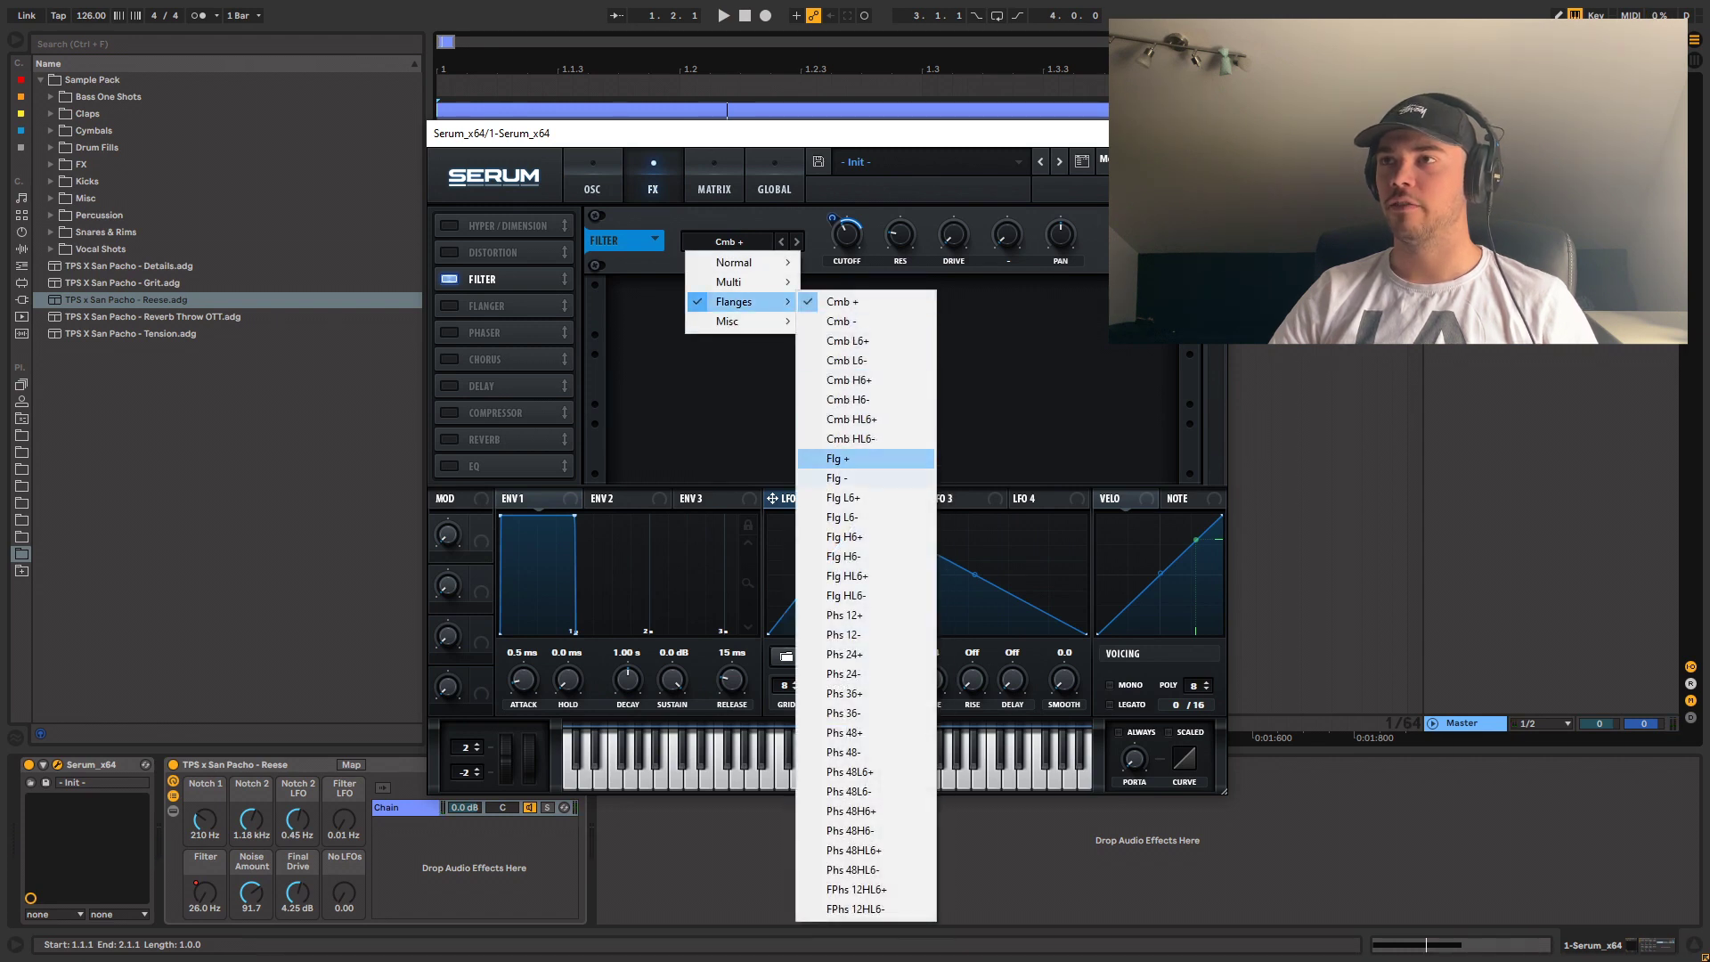
left_click(837, 457)
key("space")
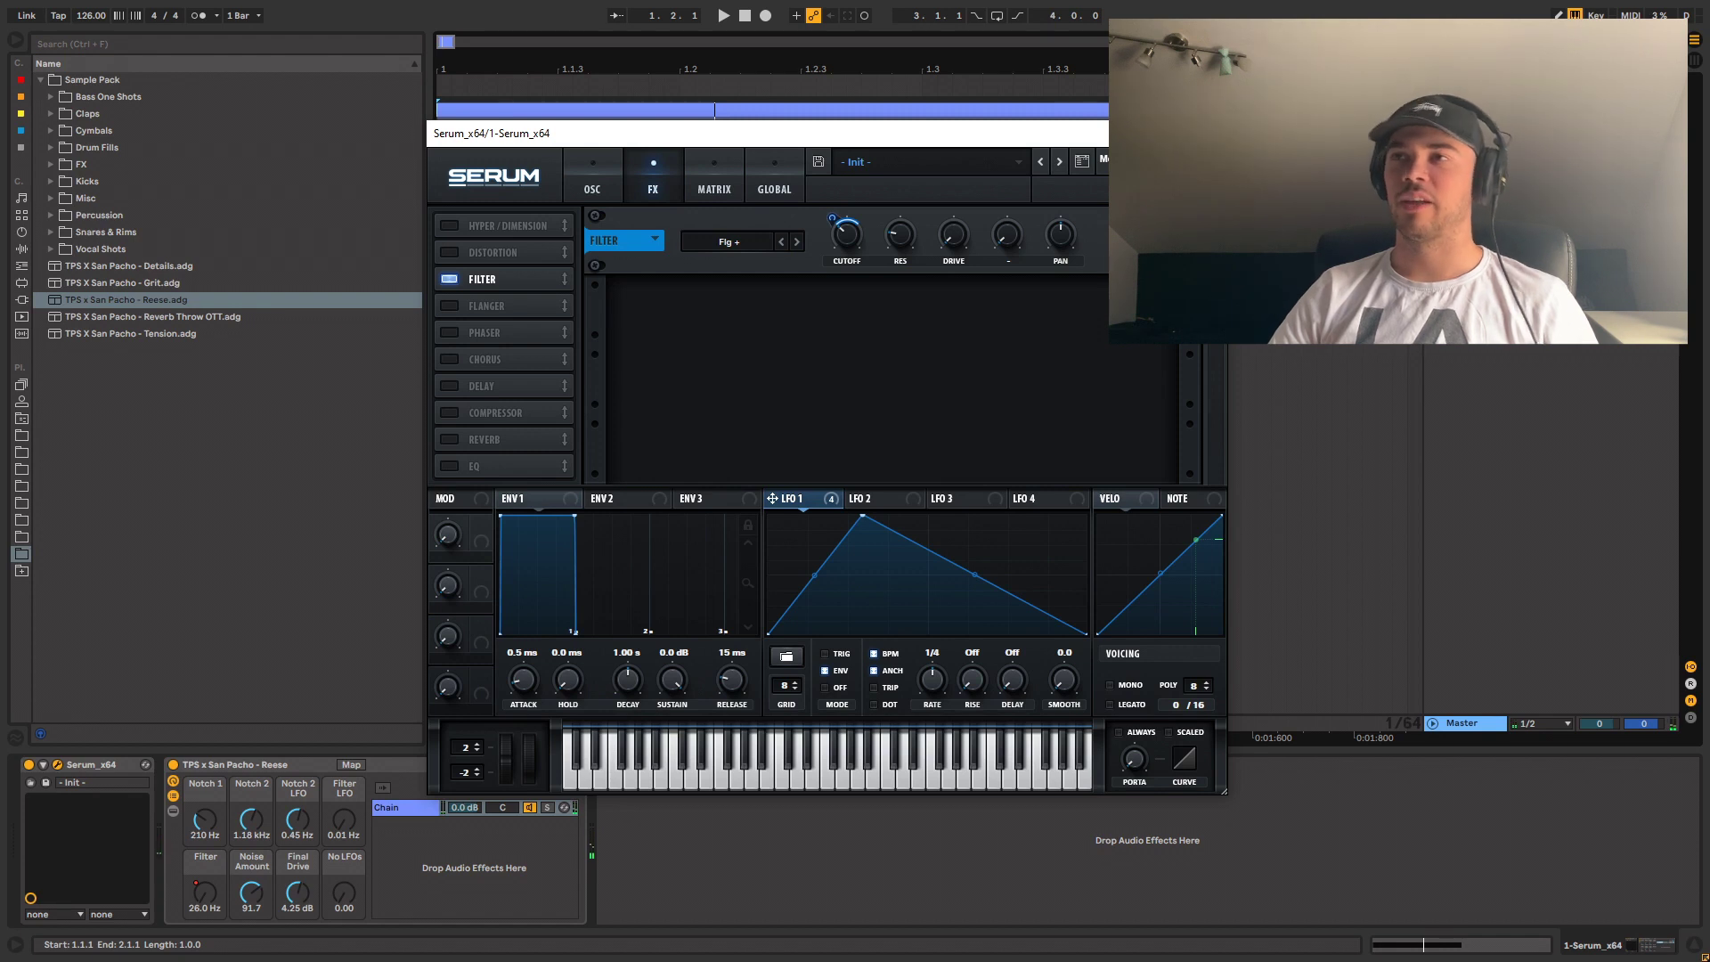
- Change the effect filter's type to BP 12 and audition the clip
left_click(729, 241)
mouse_move(729, 281)
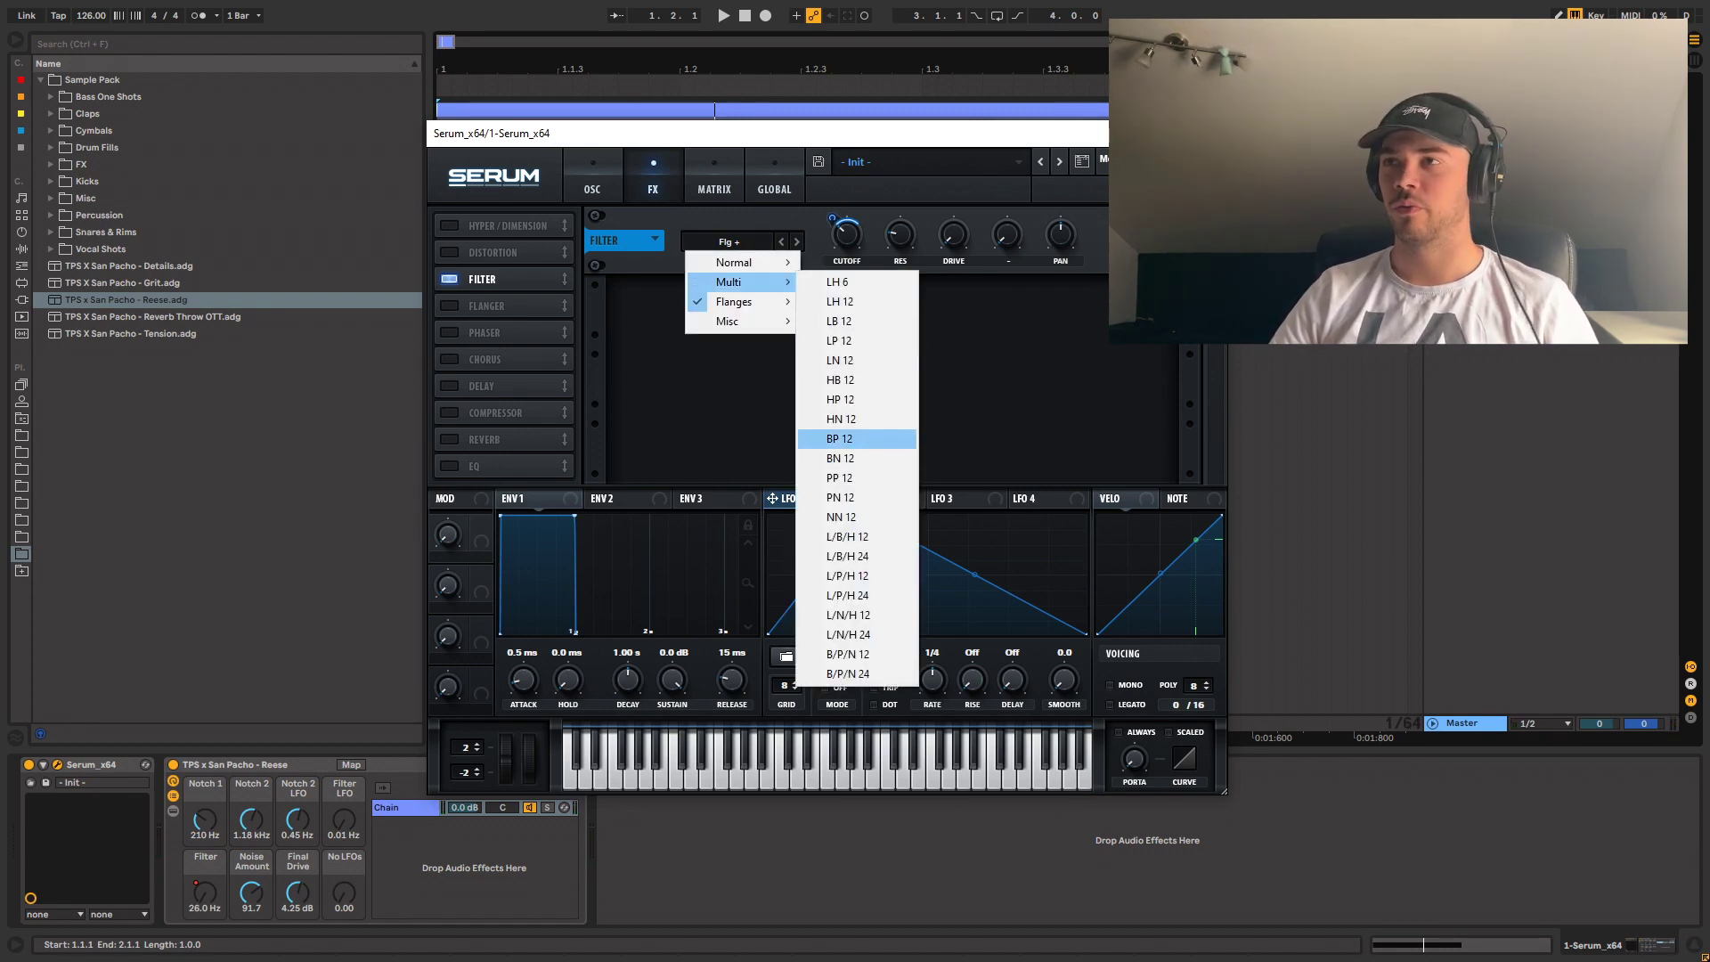
left_click(840, 438)
key("space")
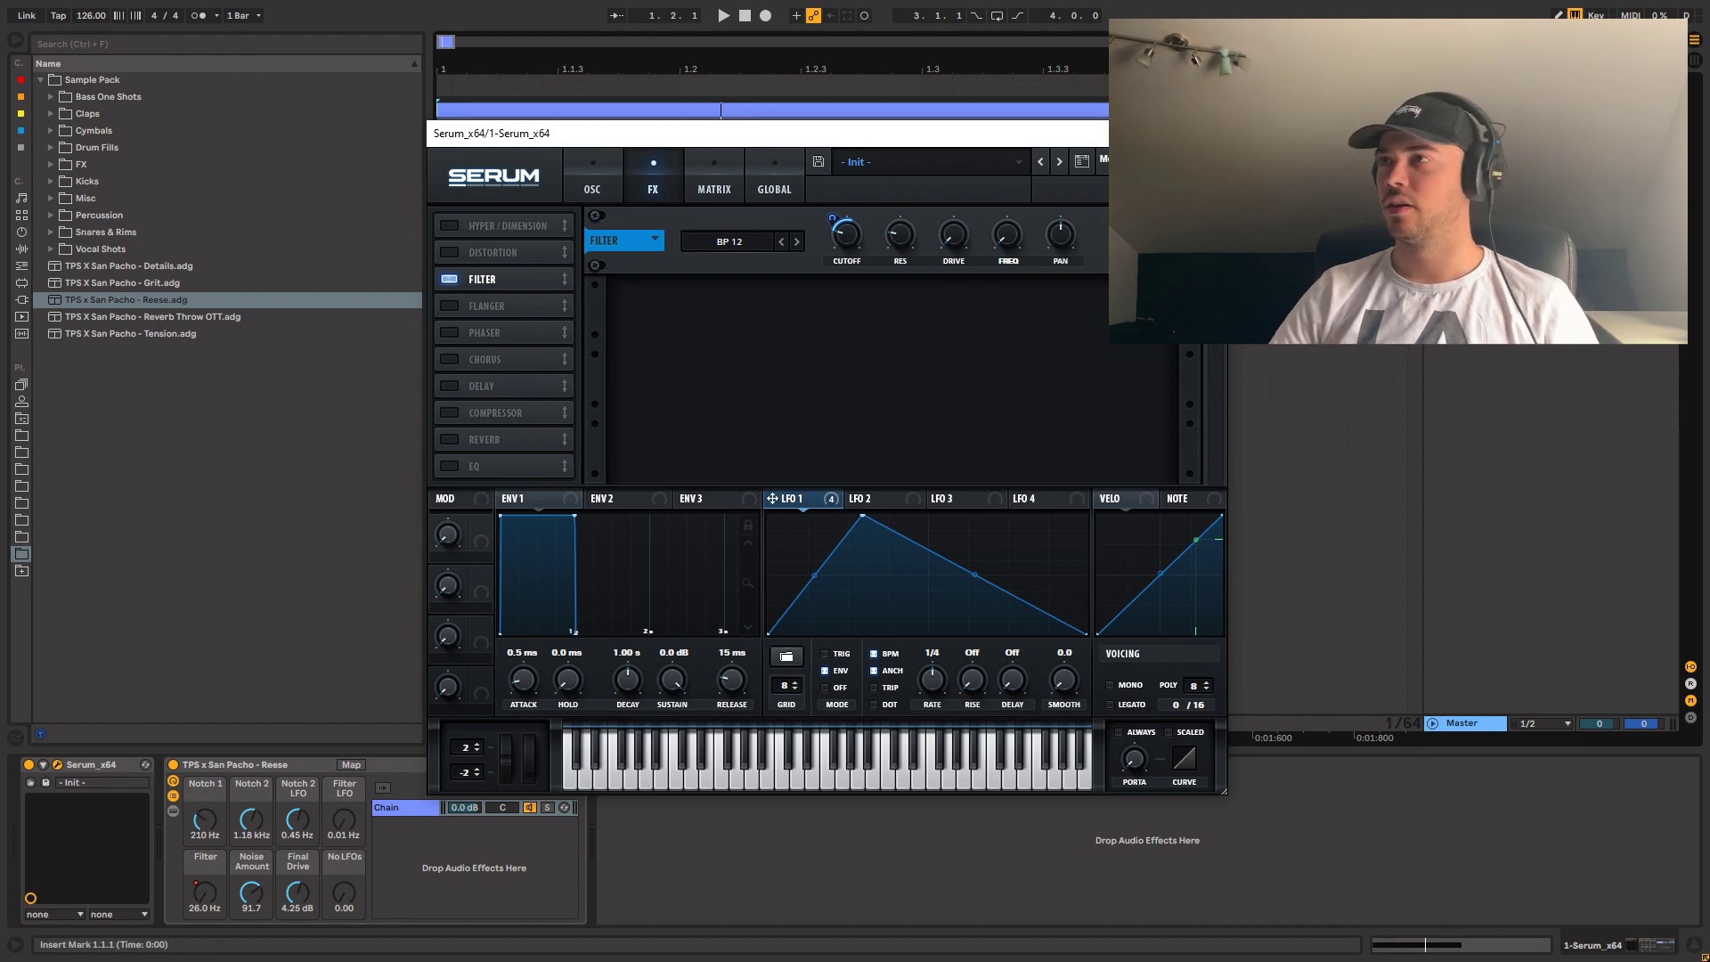
- Close the Serum window, hide the automation lane, and insert a new audio track below the Serum track
left_click(1209, 134)
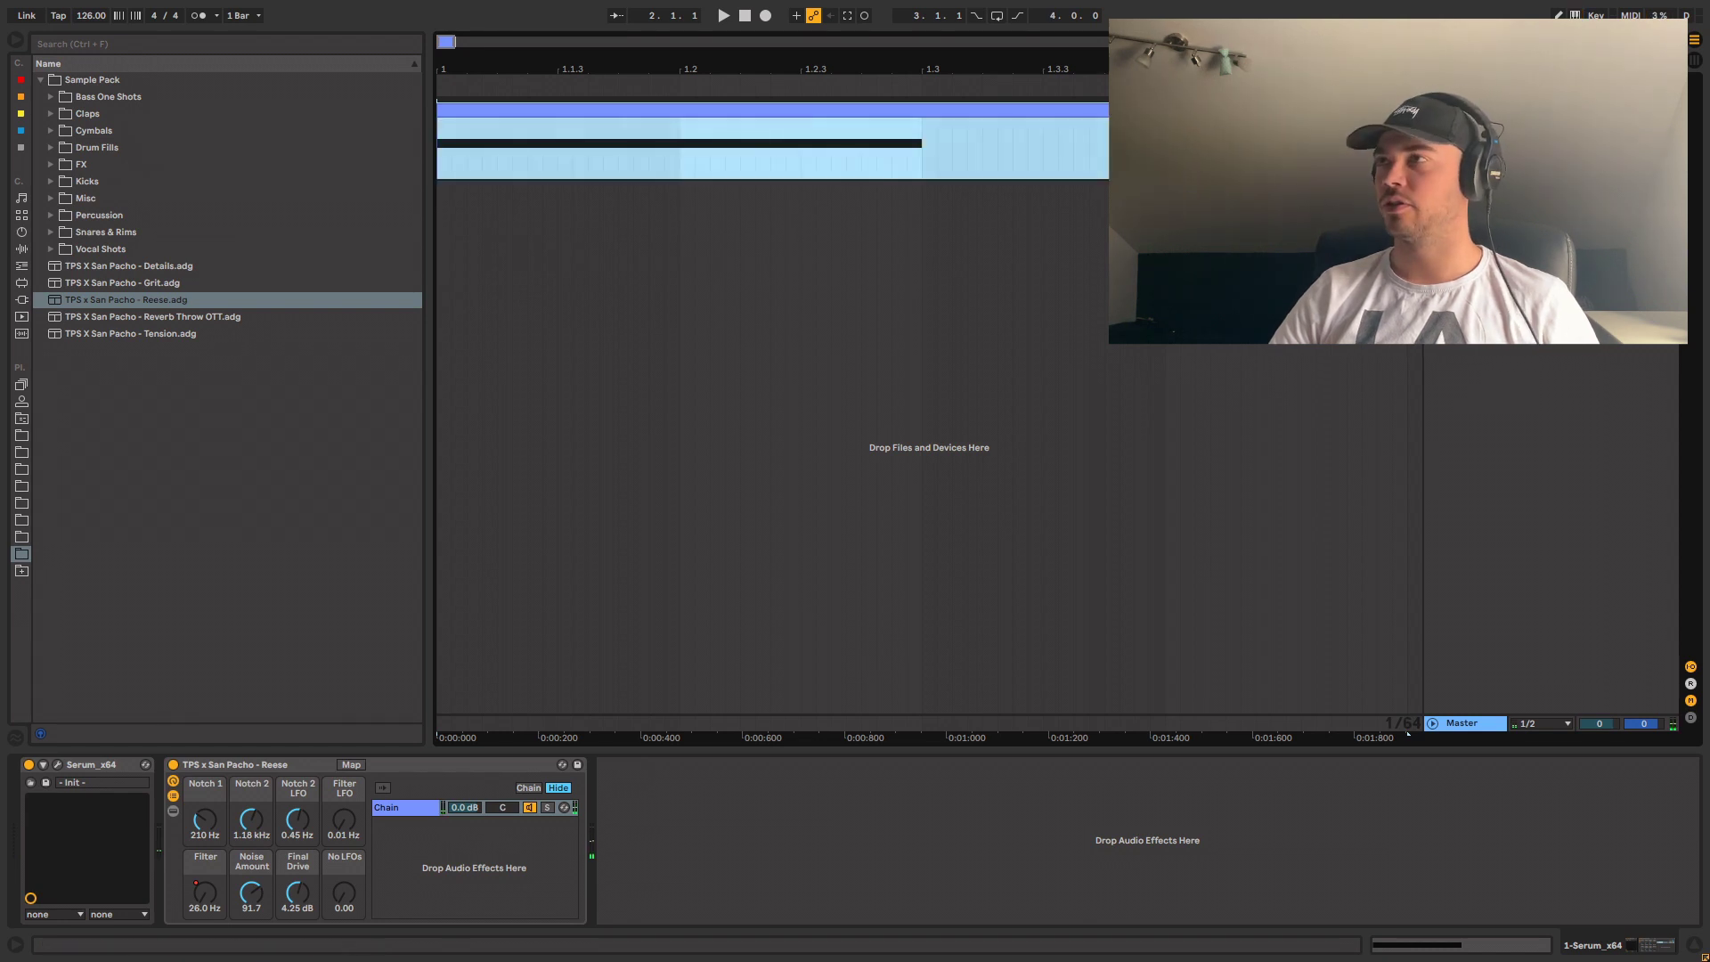
key("a")
right_click(1456, 110)
key("ctrl+t")
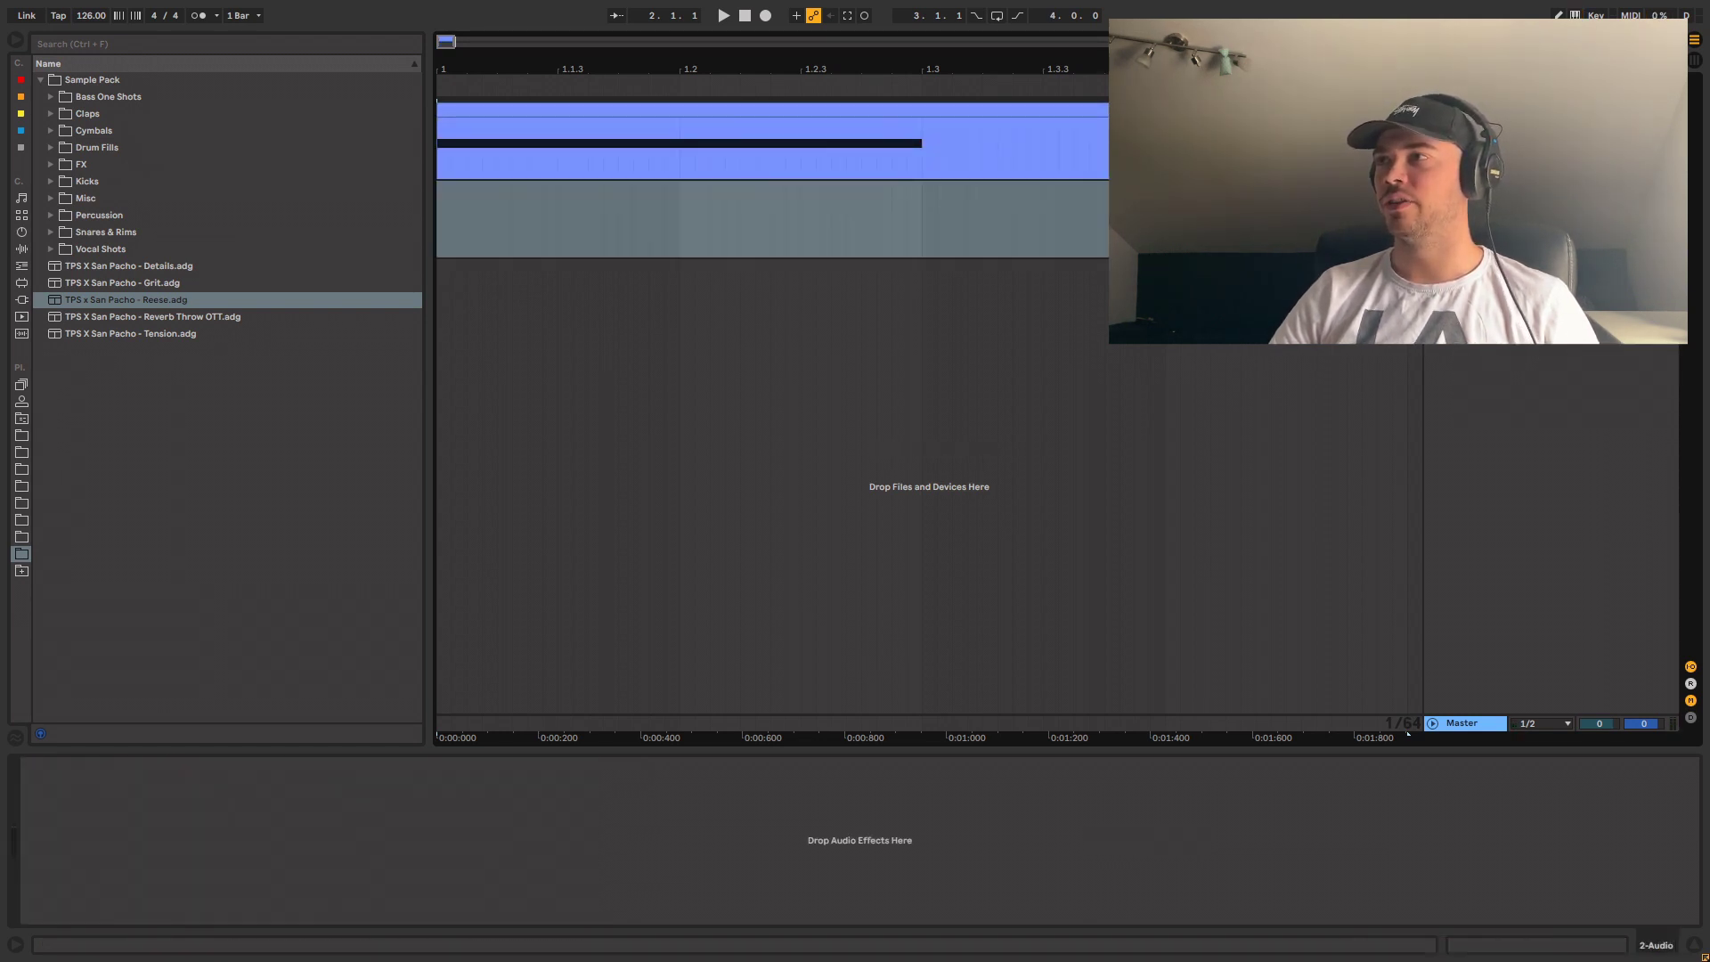
- Record the bass onto the new audio track starting at 1.1.1, and play back the recorded clip
left_click(438, 733)
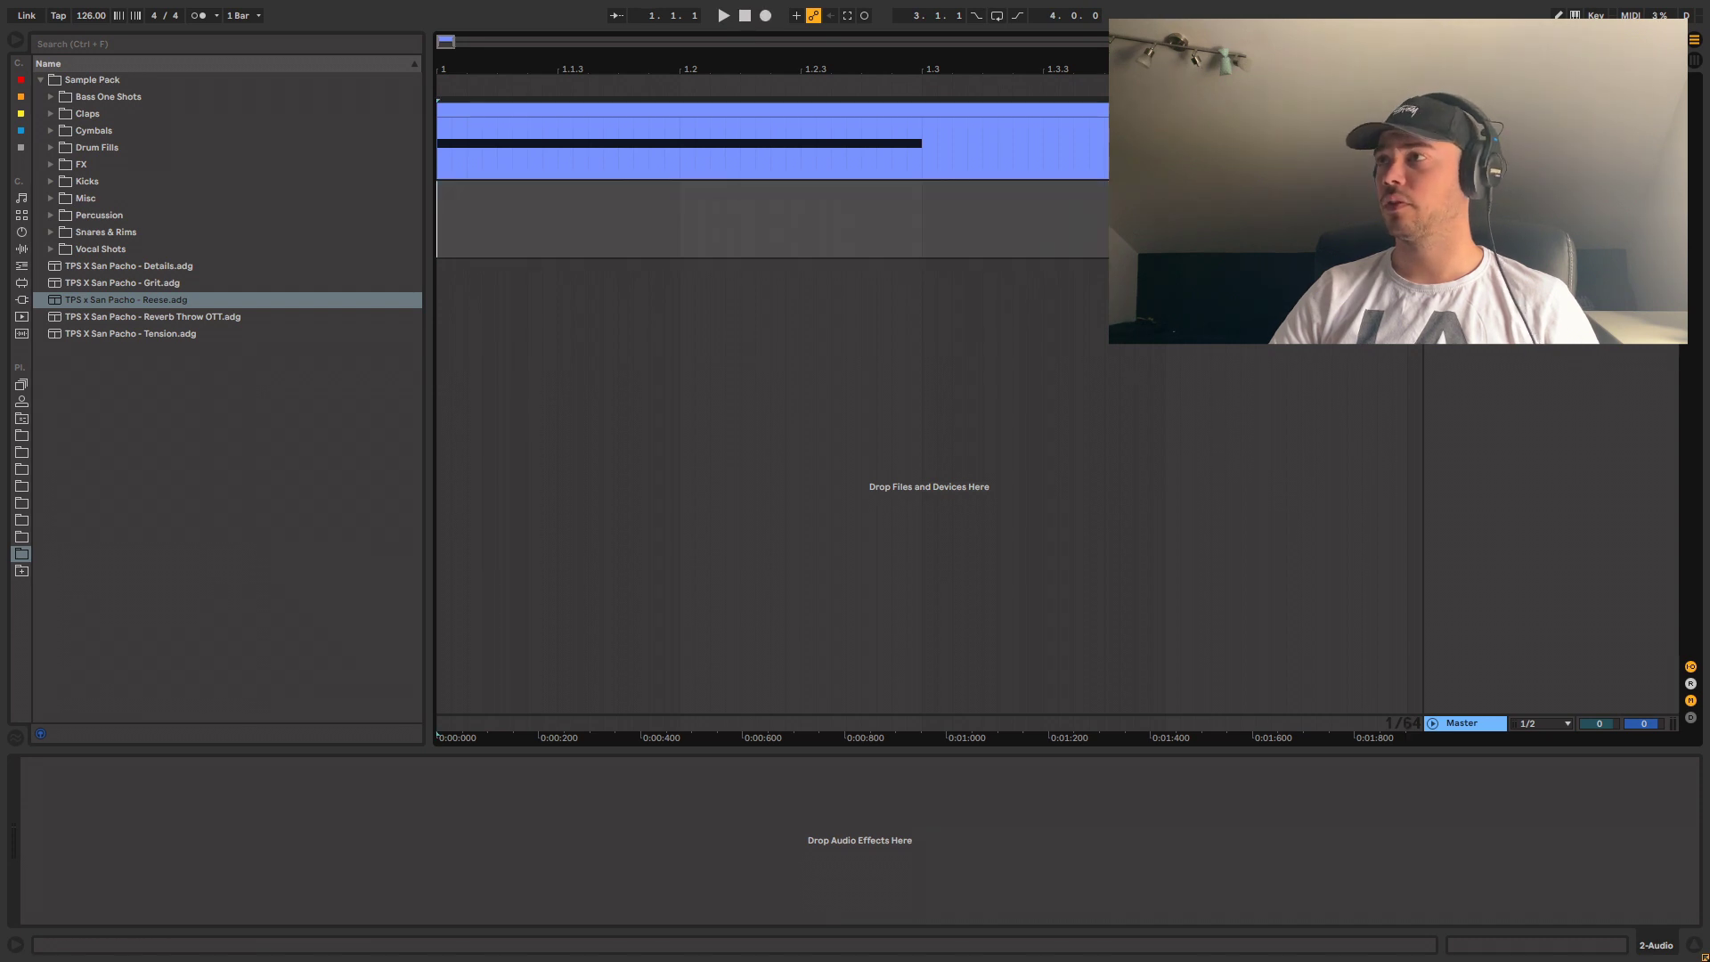
key("F9")
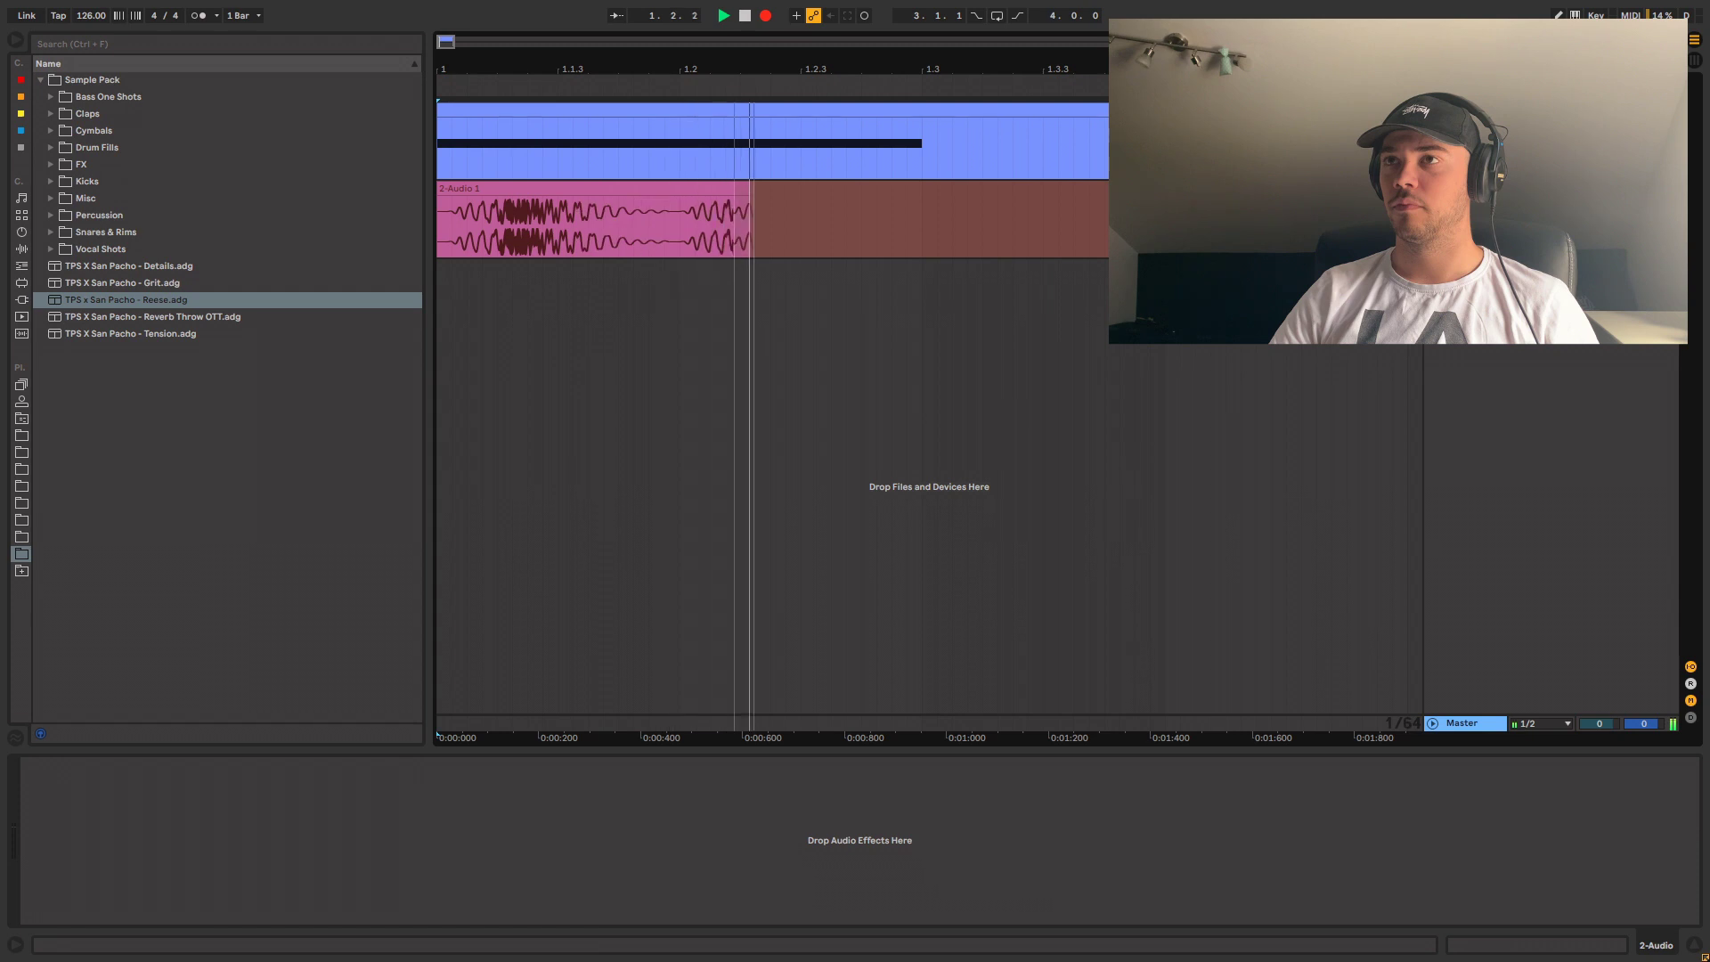
key("space")
left_click(606, 222)
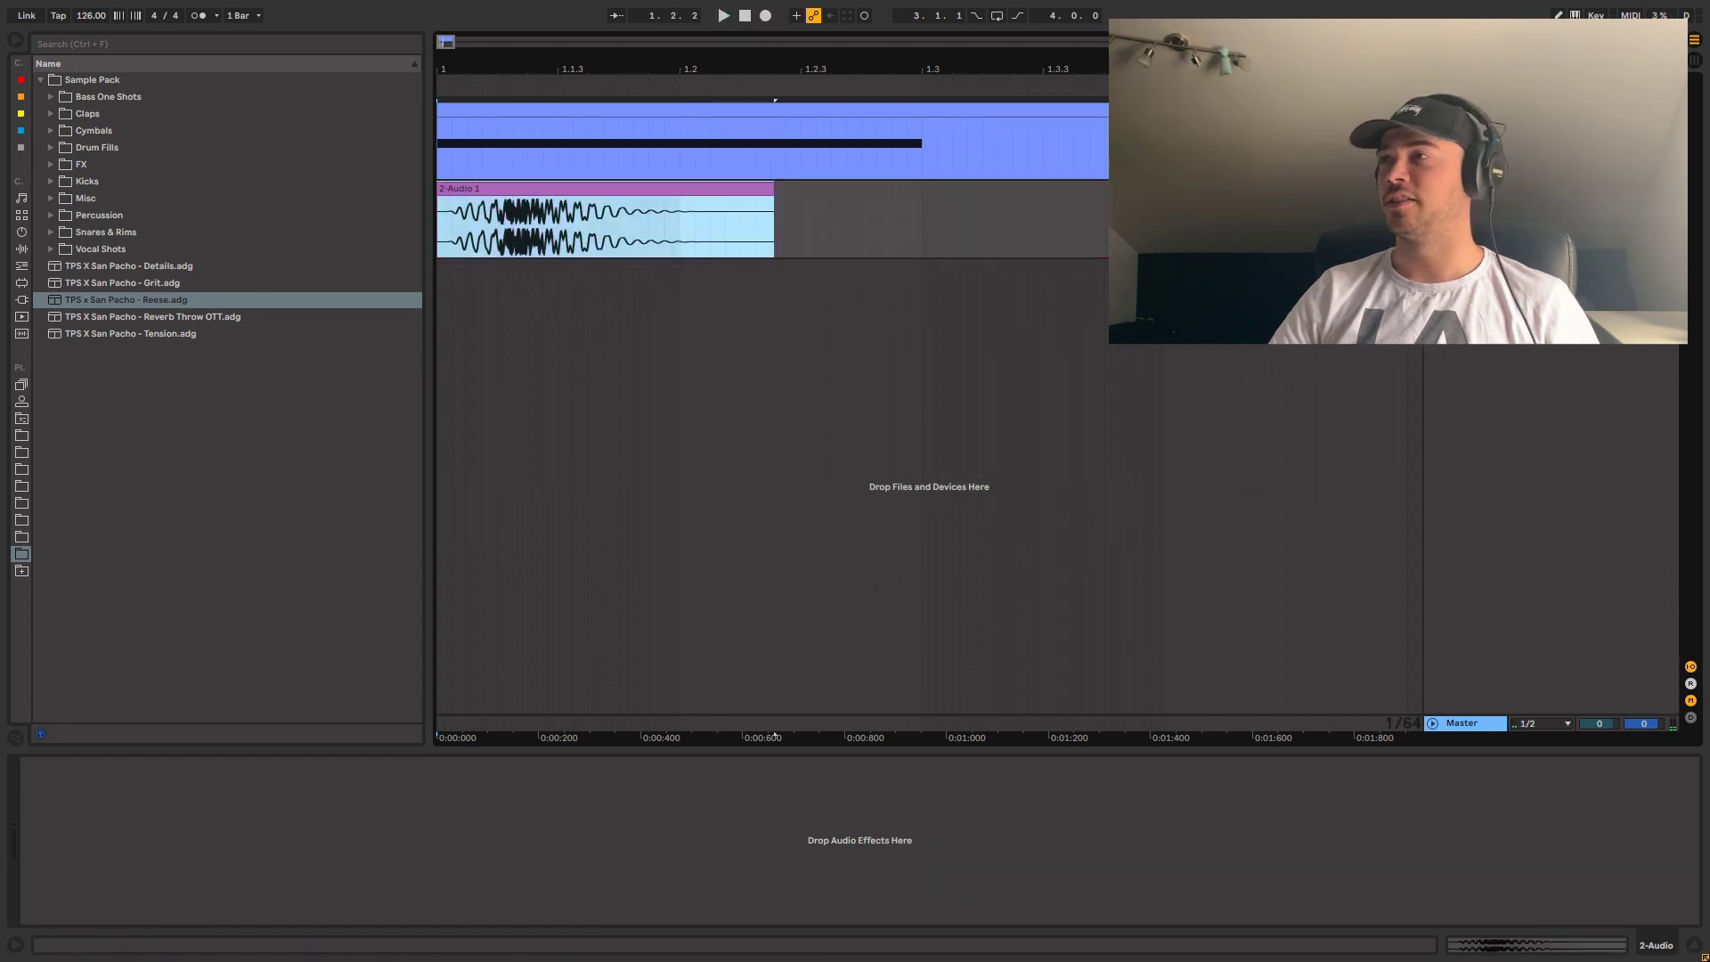
key("space")
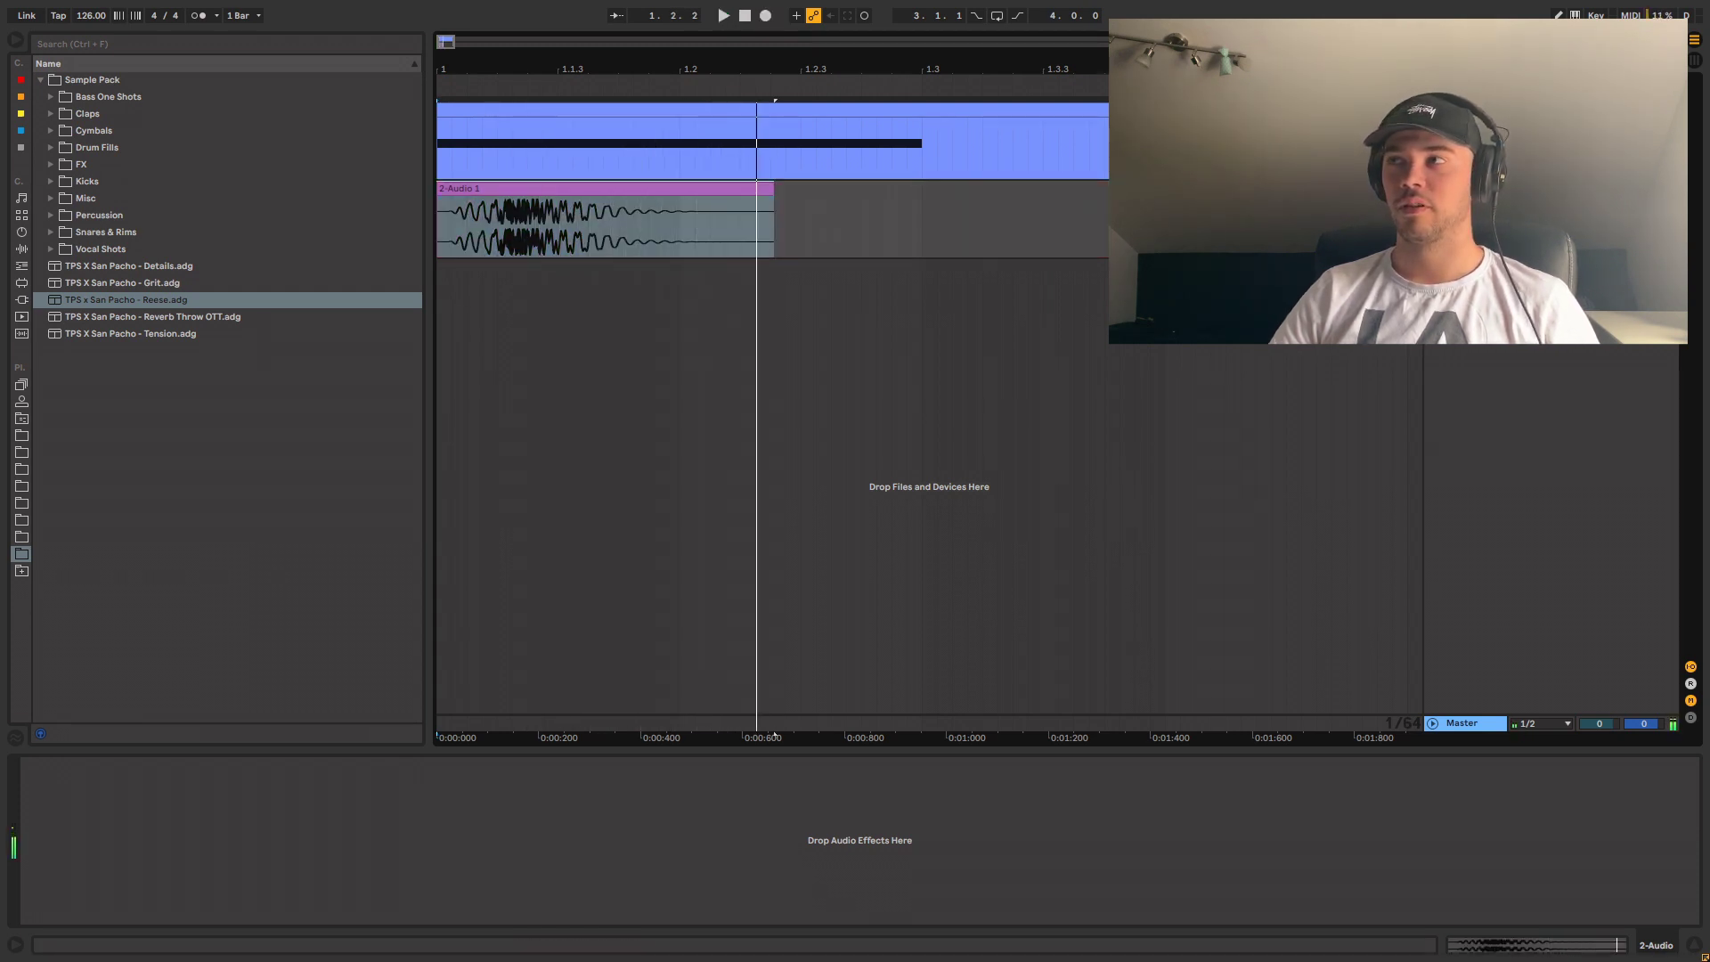
key("u")
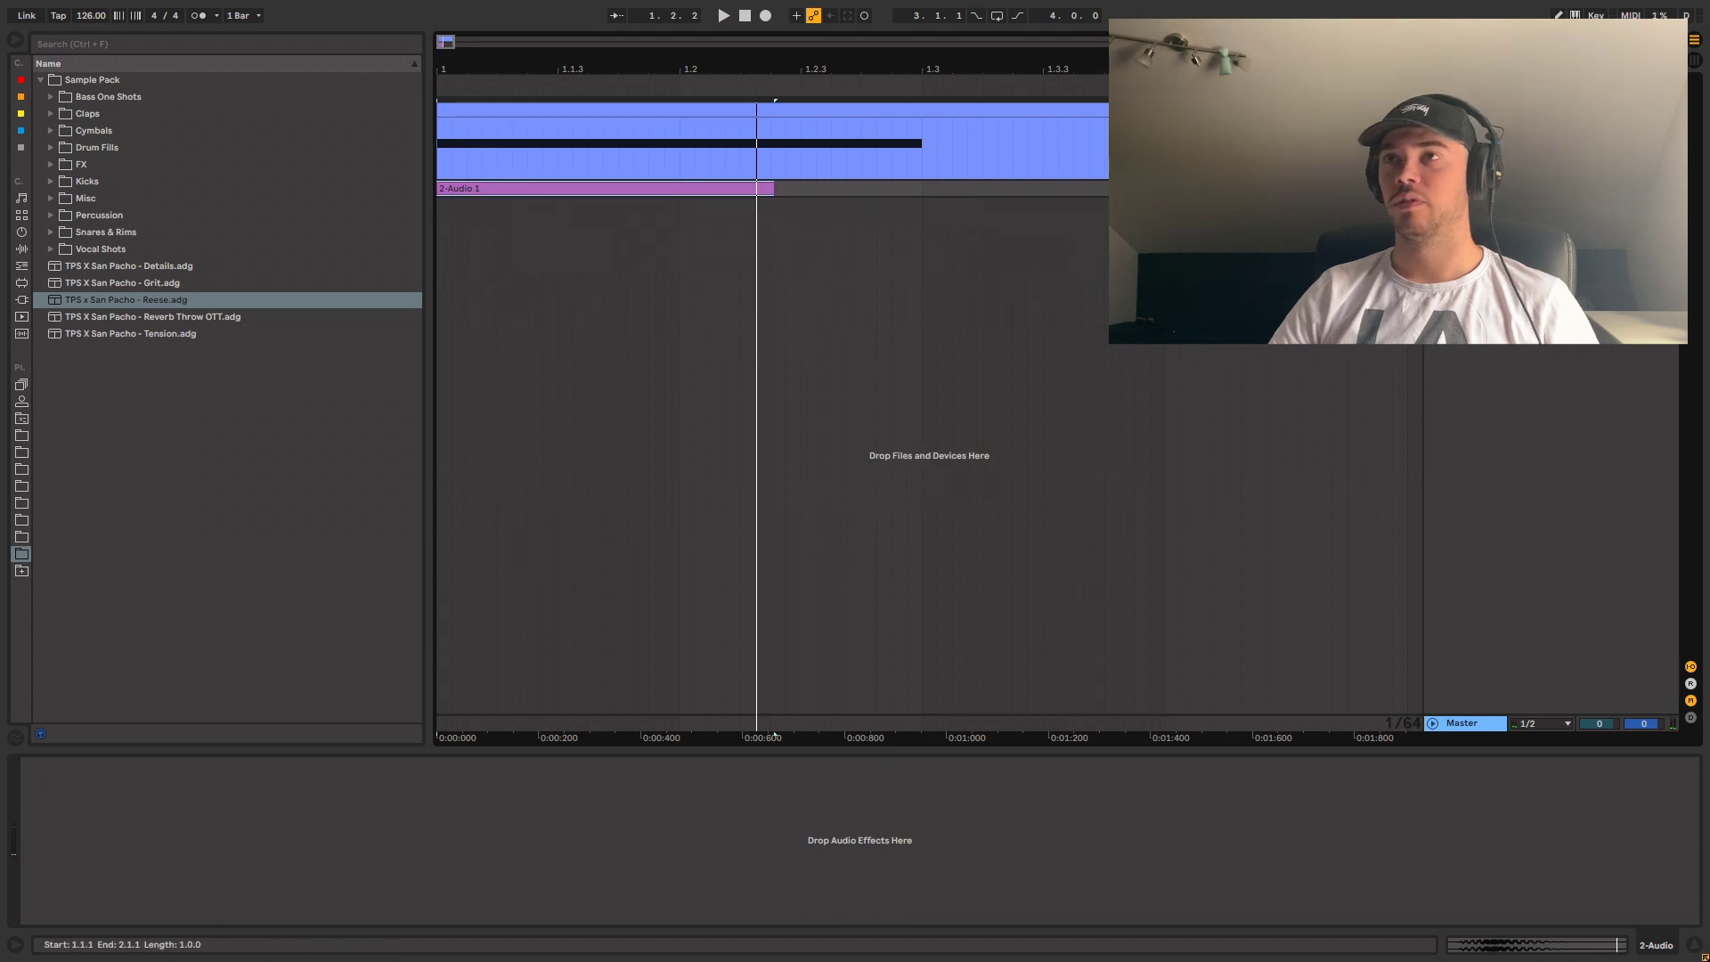
left_click(606, 111)
left_click(1465, 188)
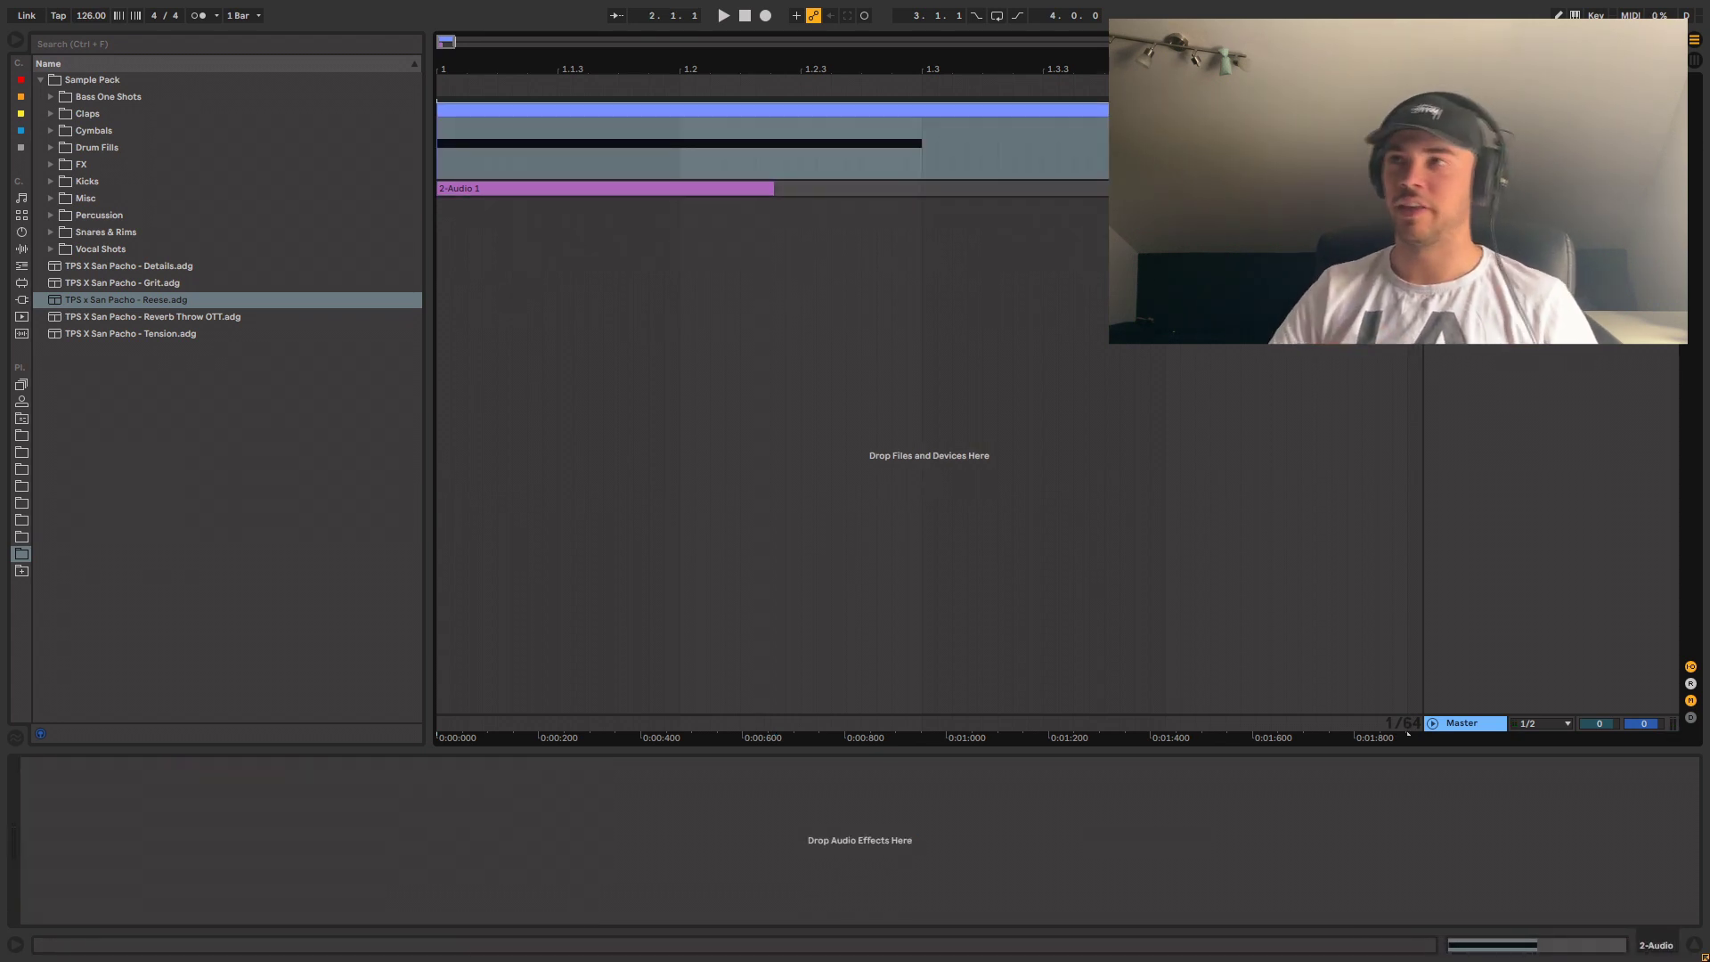
left_click(775, 100)
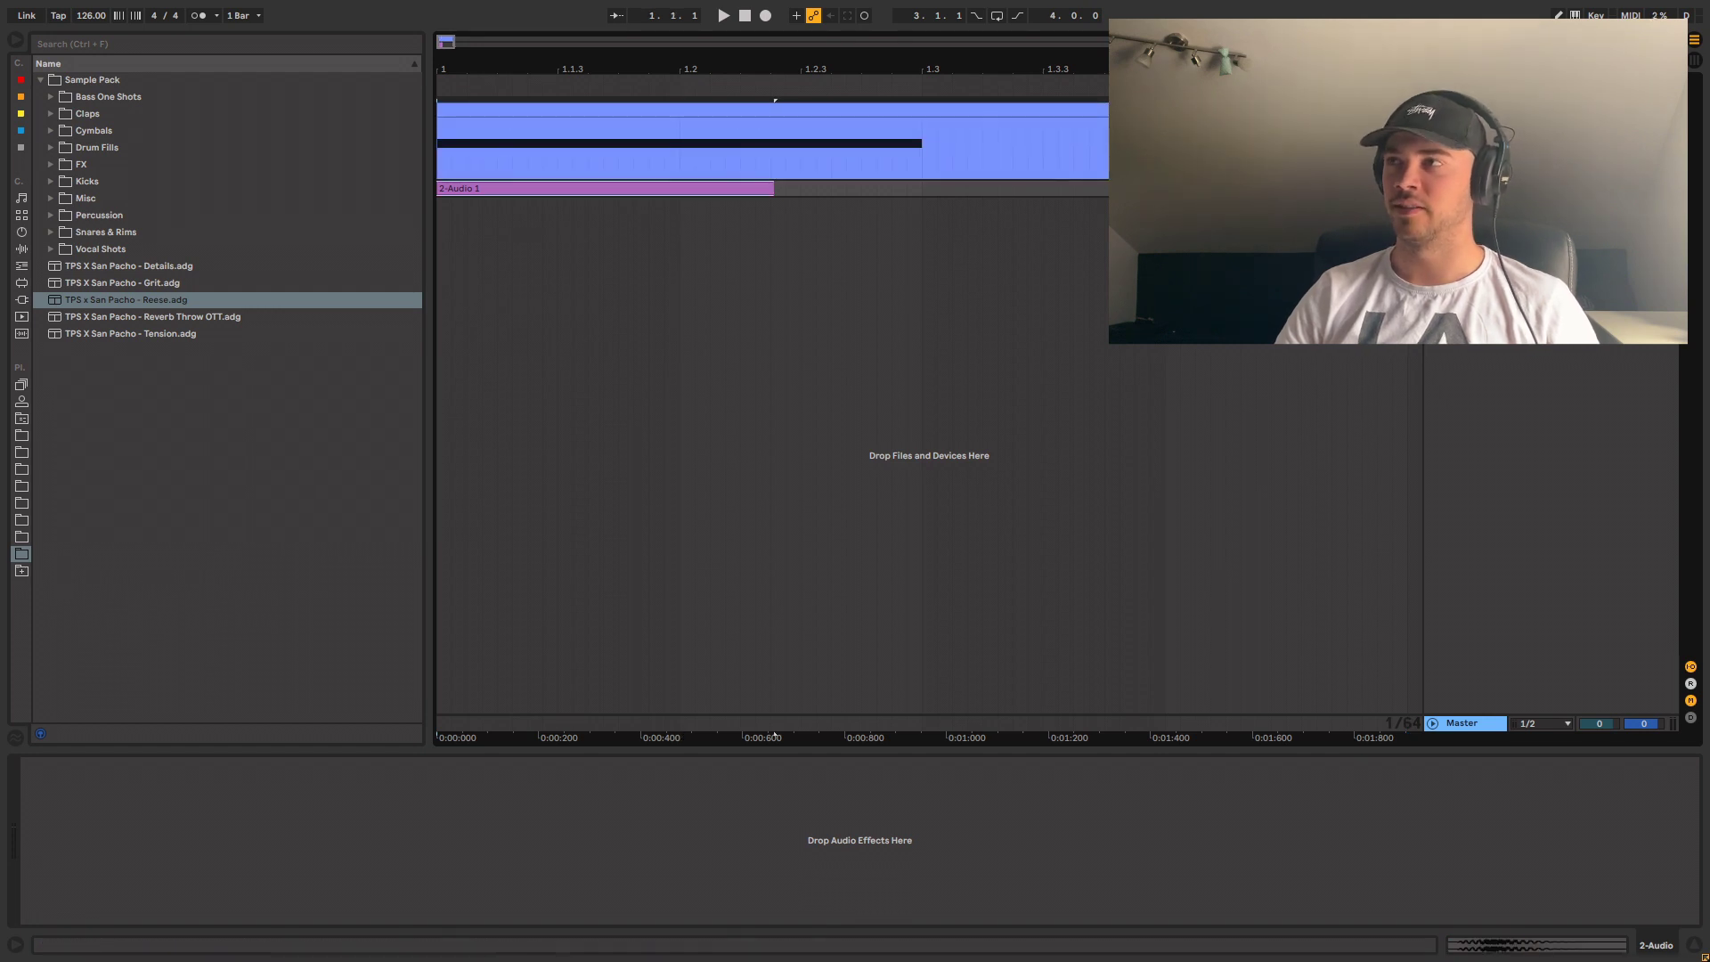
key("u")
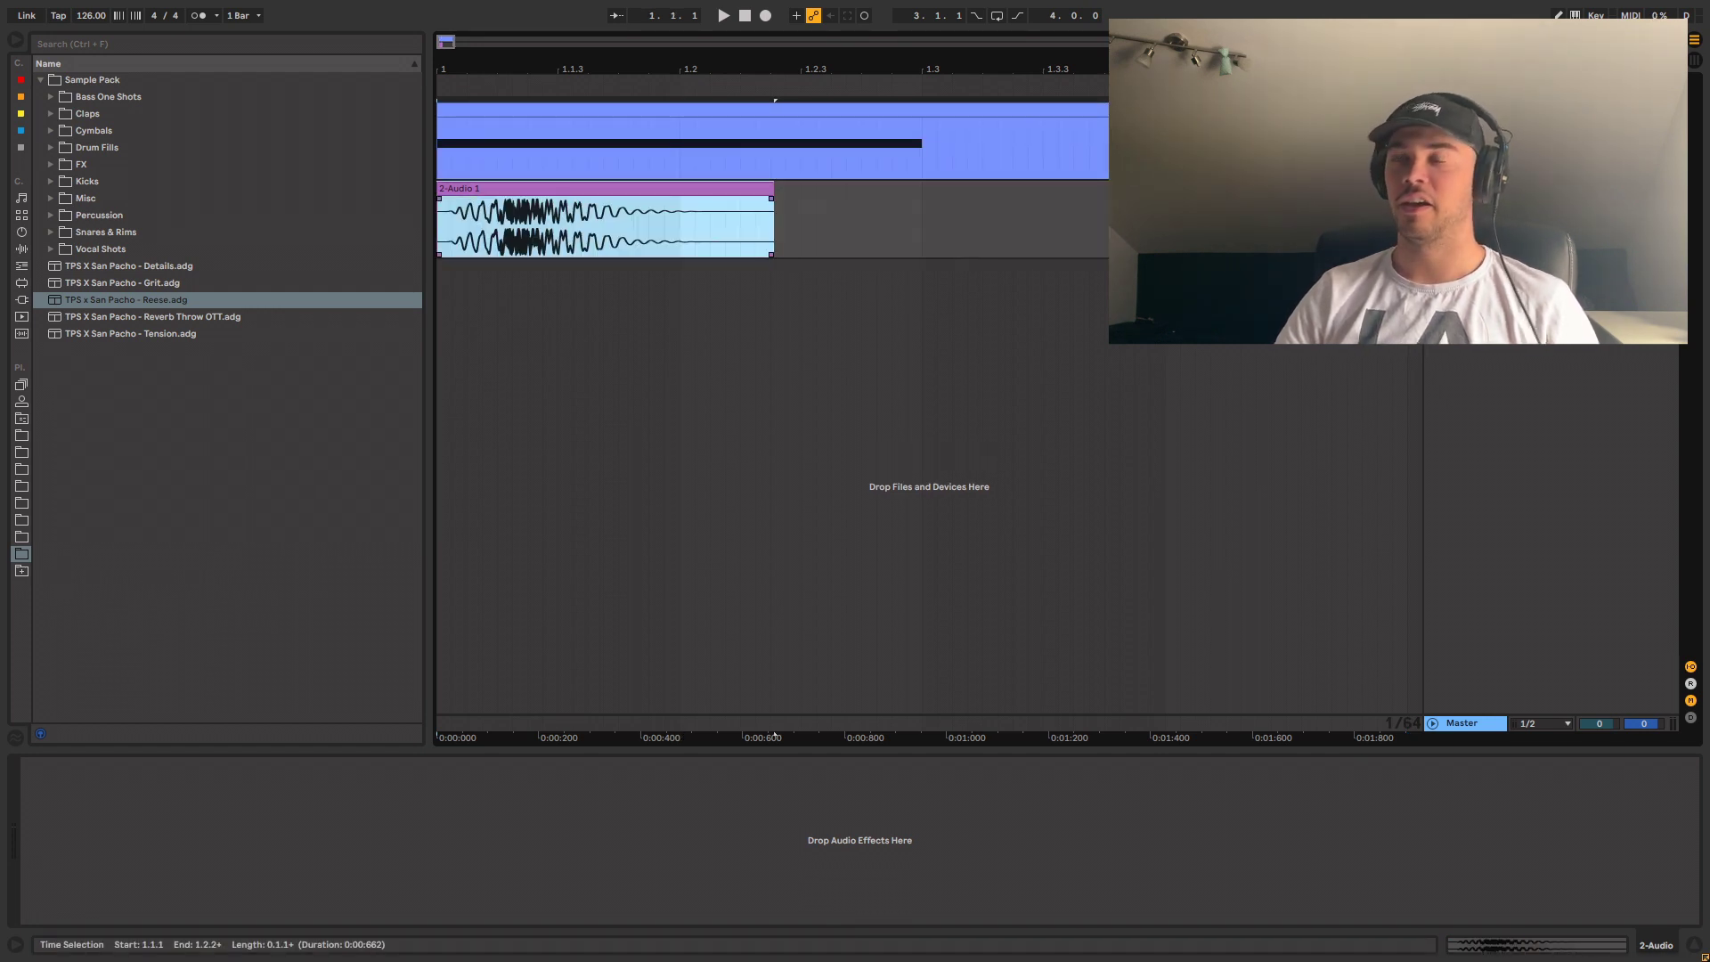
- Reopen Serum and reshape LFO 1 with an earlier peak that falls to zero about a third across, and audition it
left_click(773, 110)
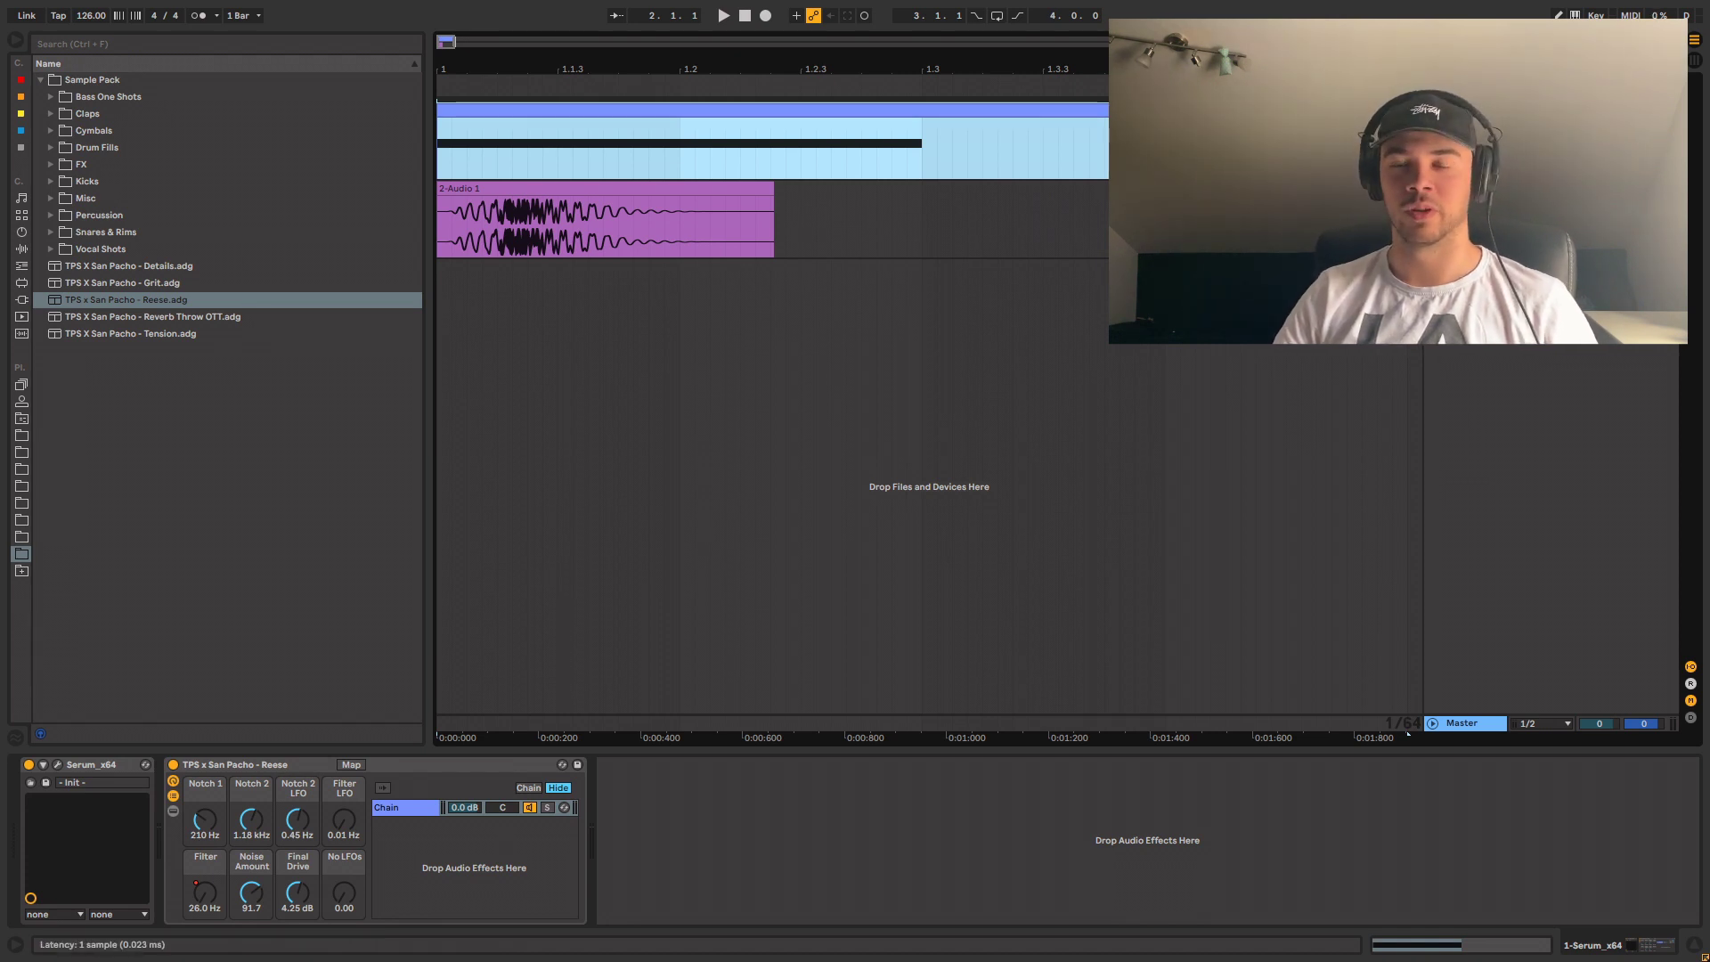
key("ctrl+alt+p")
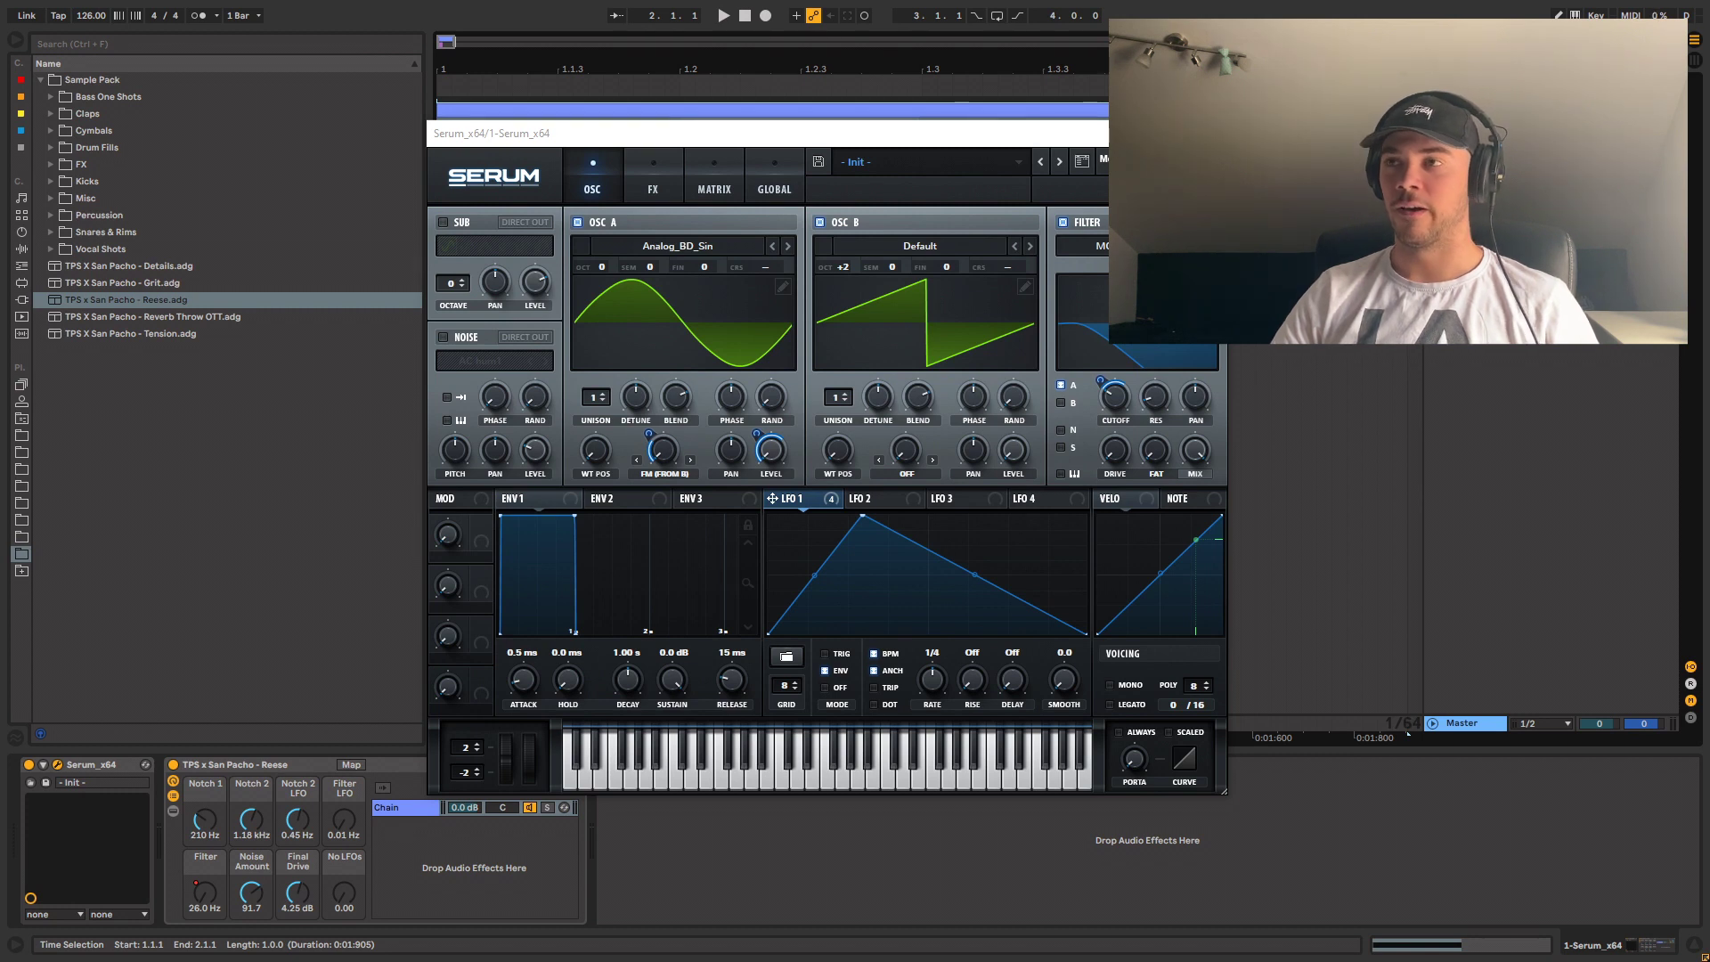
left_click_drag(862, 515, 813, 514)
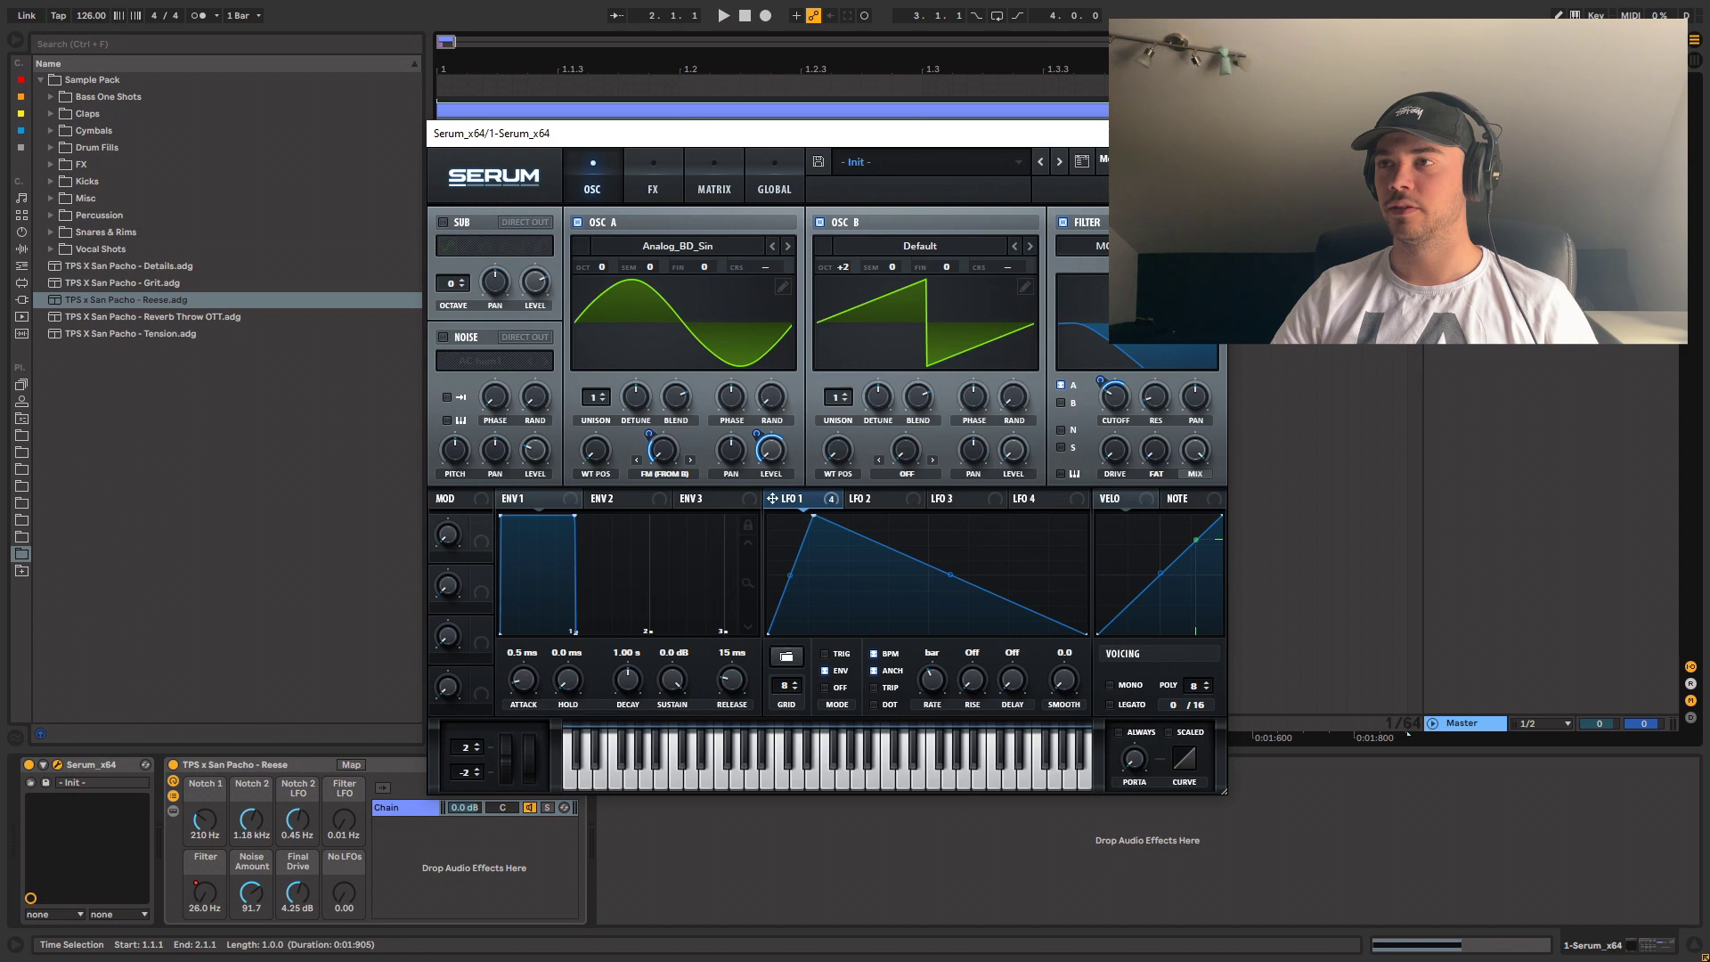
double_click(902, 633)
left_click_drag(902, 633, 870, 634)
left_click_drag(813, 516, 789, 515)
key("space")
key("space")
- Add a curved rise toward the end of LFO 1, set its rate to 1/2, and audition the clip
mouse_move(935, 574)
left_mouse_down()
mouse_move(988, 597)
mouse_move(1087, 558)
left_mouse_up()
double_click(1010, 569)
left_click_drag(978, 596, 978, 618)
key("space")
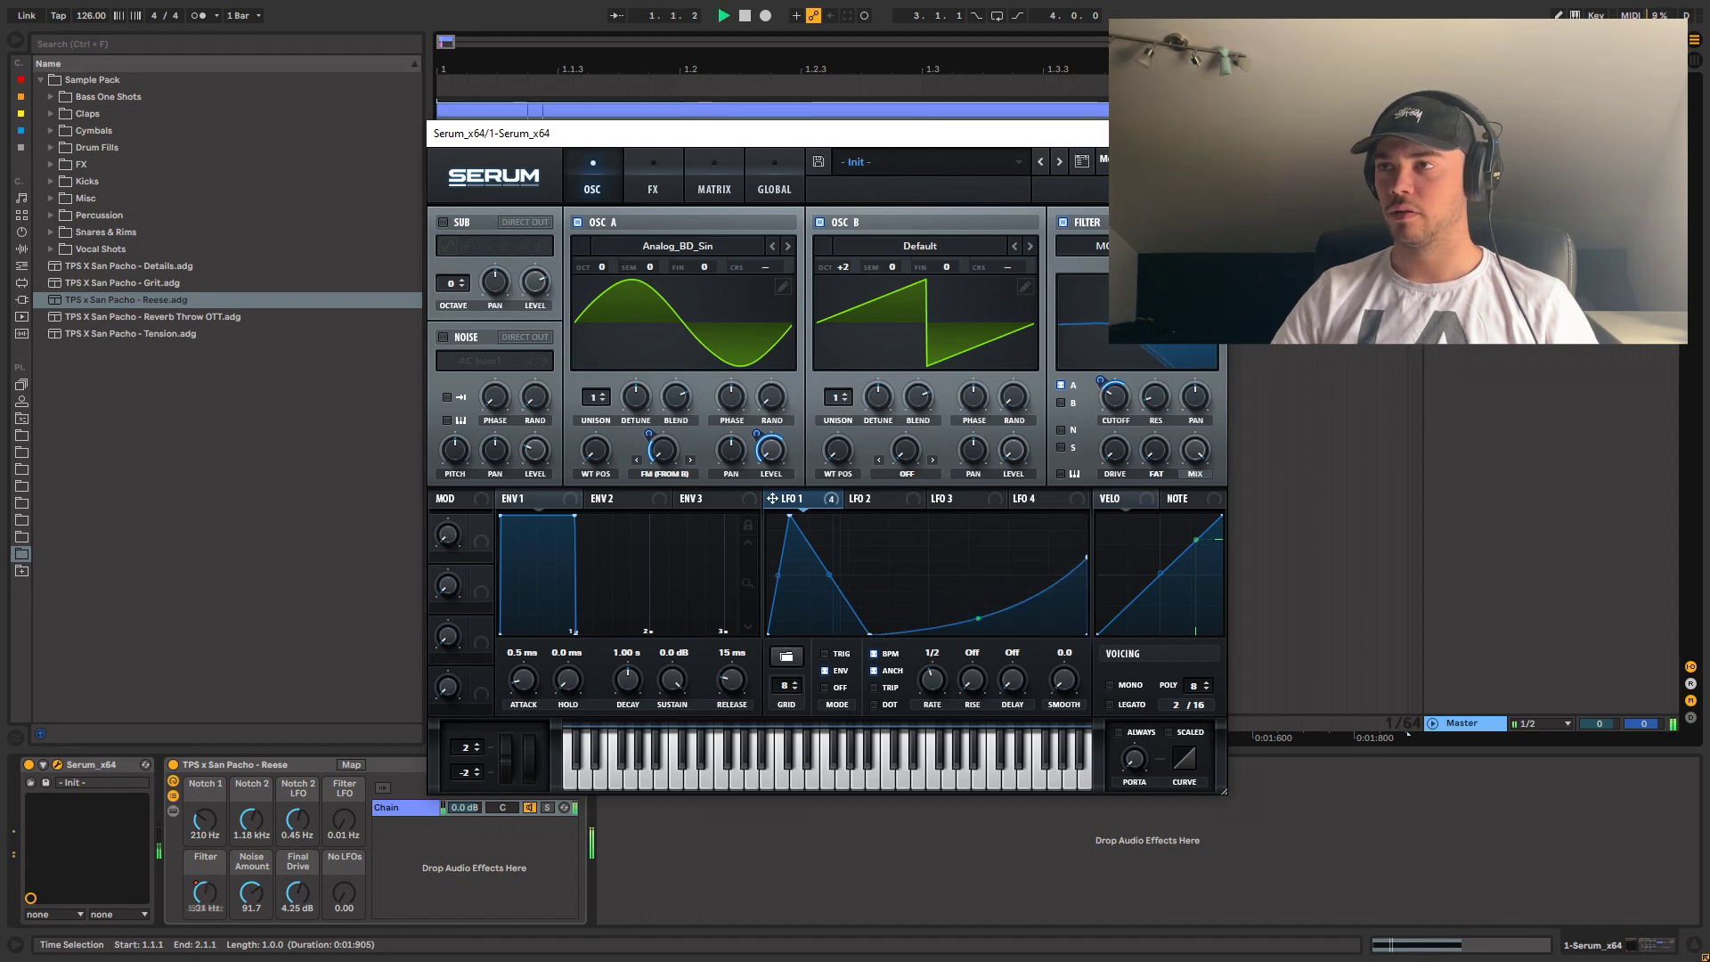
key("space")
- Delete the automation on the Reese rack's Filter macro, set the macro to 568 Hz, and audition the clip
key("ctrl+alt+p")
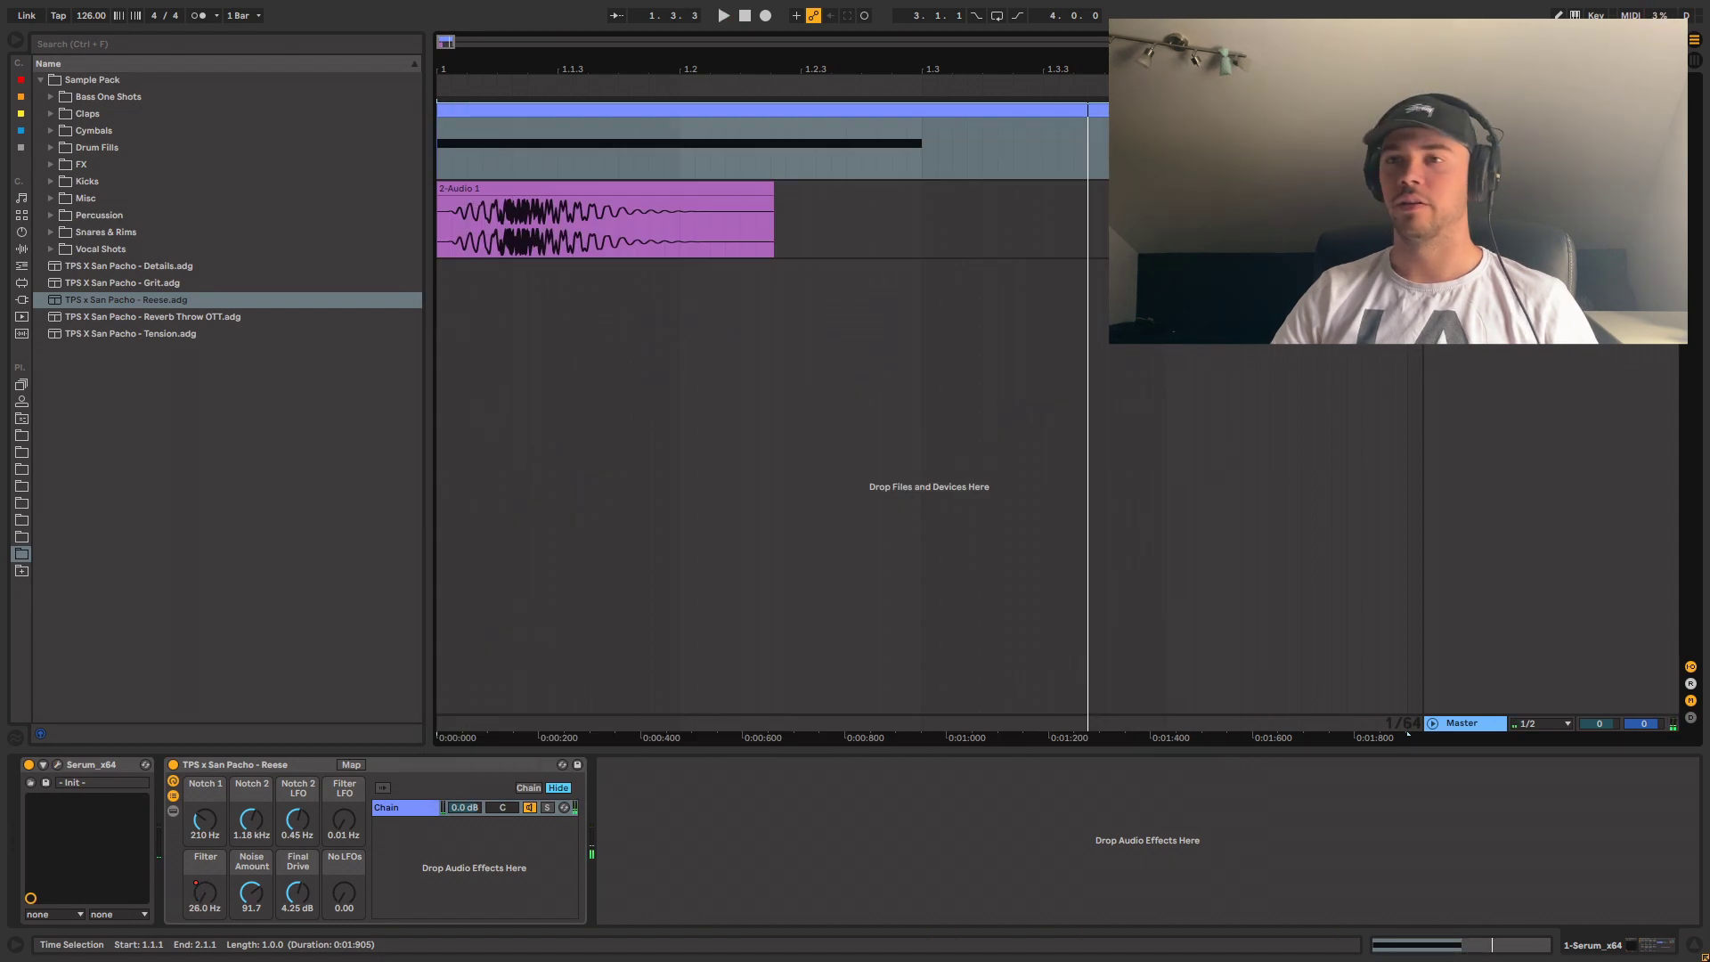
right_click(206, 888)
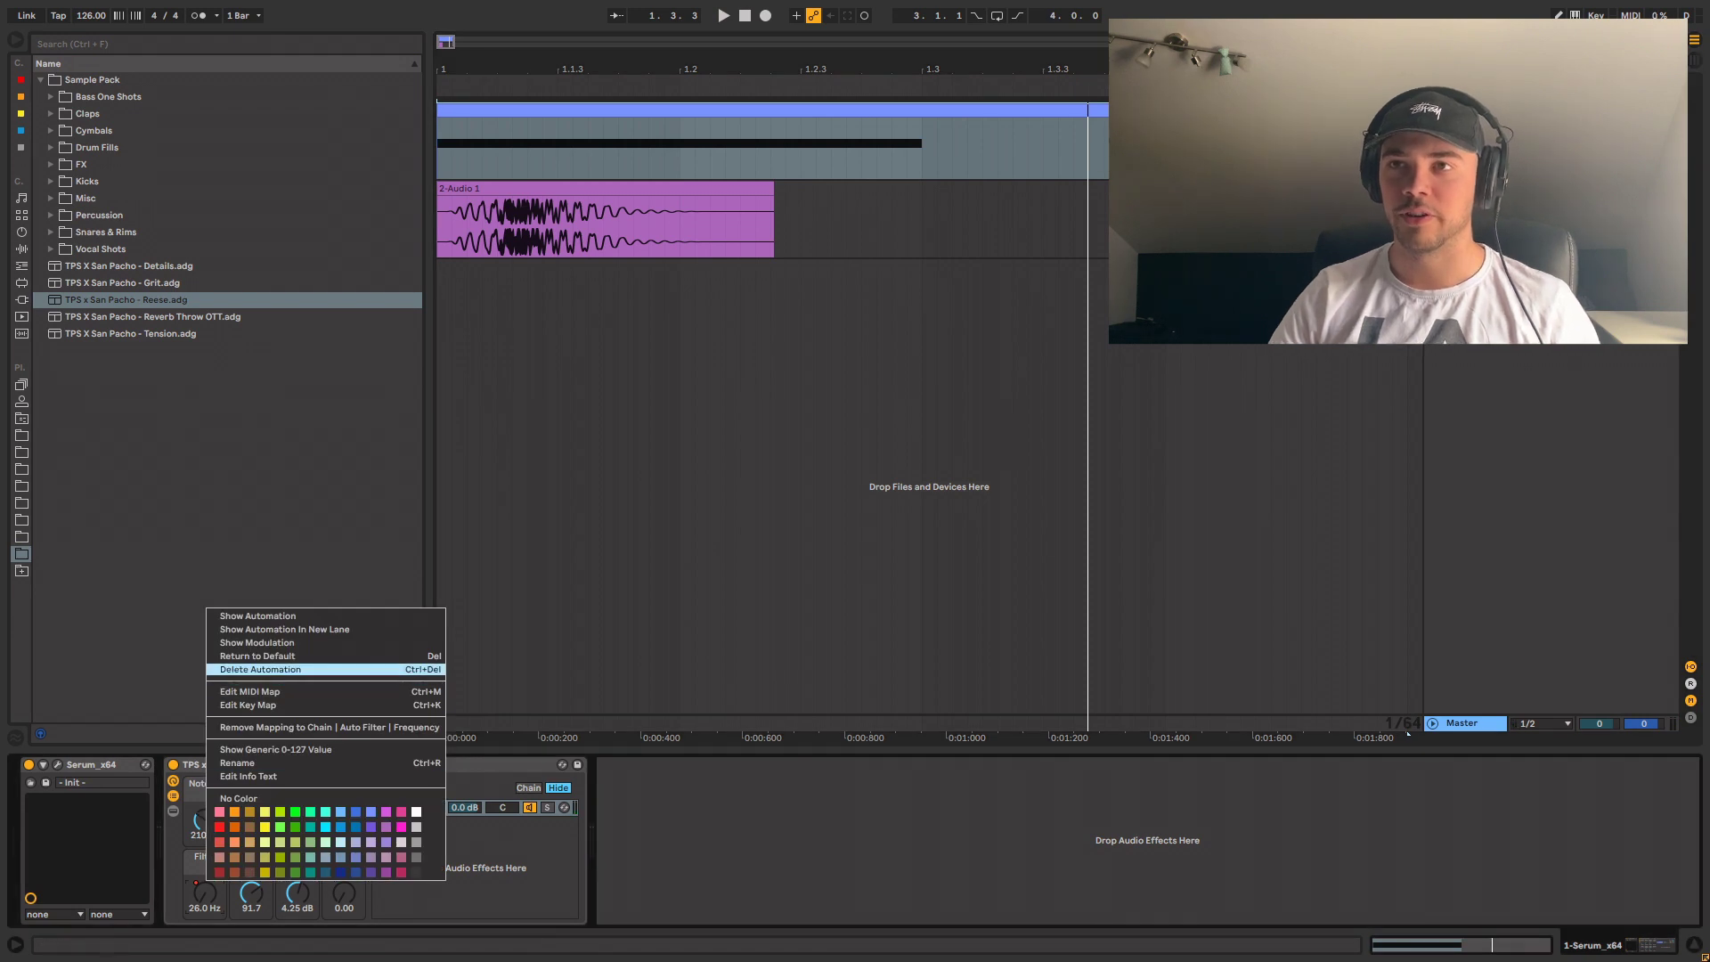
left_click(260, 669)
key("space")
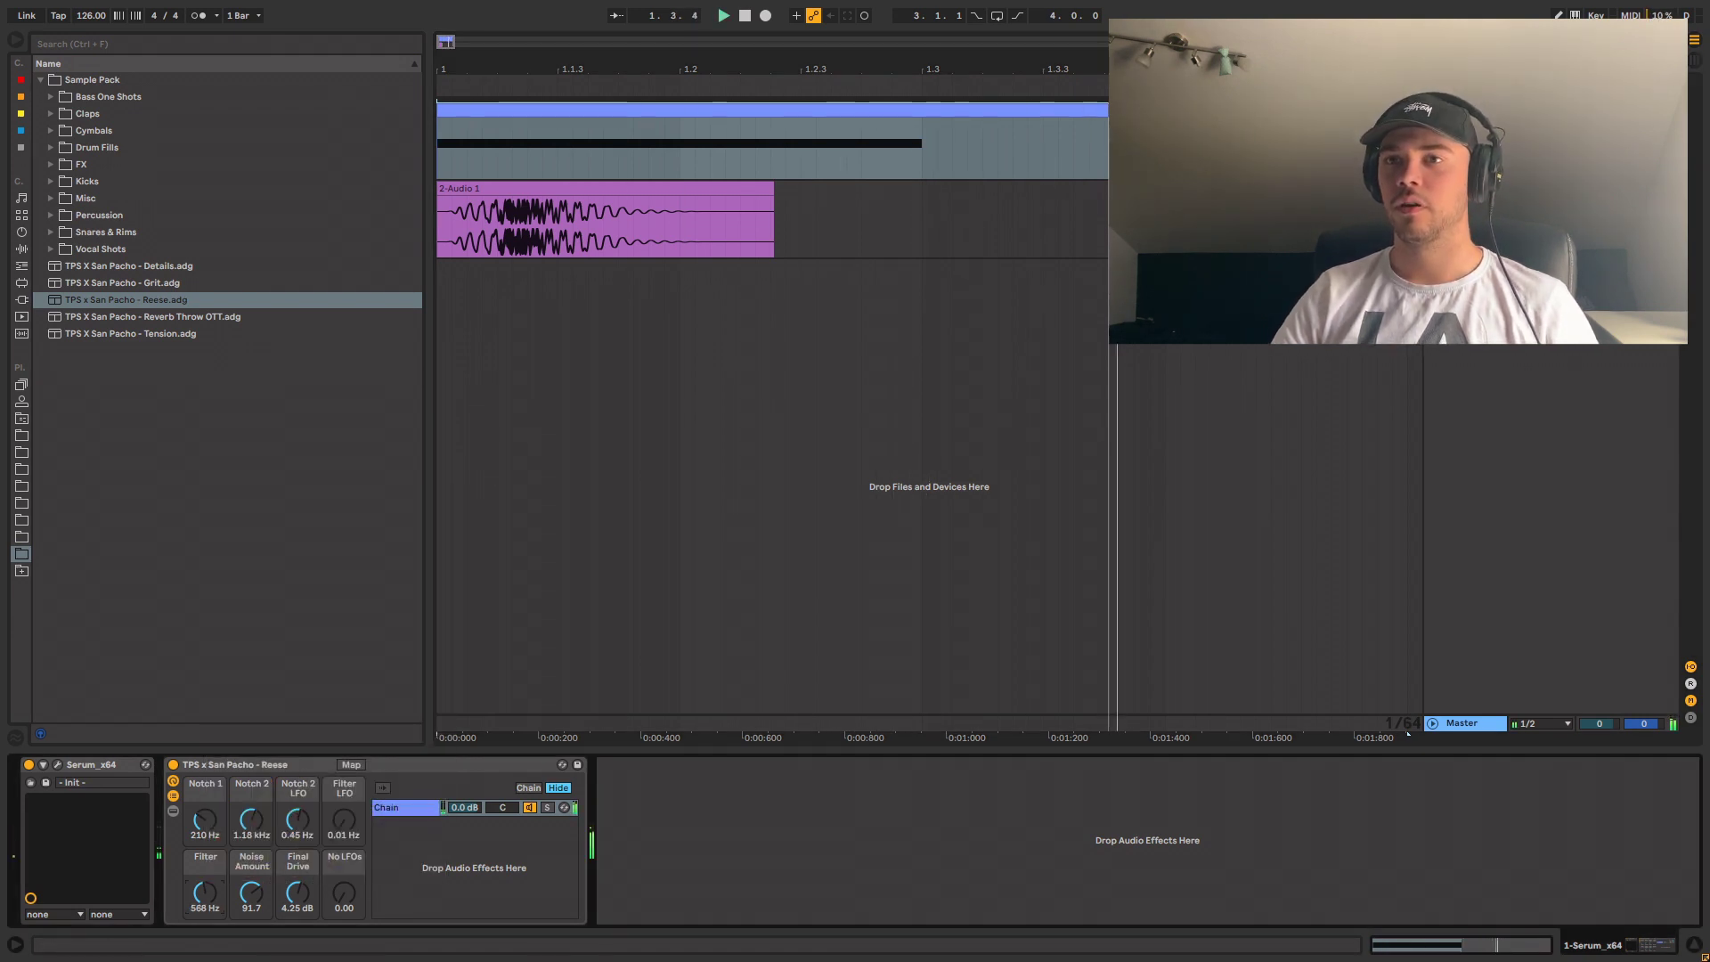
key("space")
- In Serum, pull the final raised point of LFO 1 inward to form a second peak
key("ctrl+alt+p")
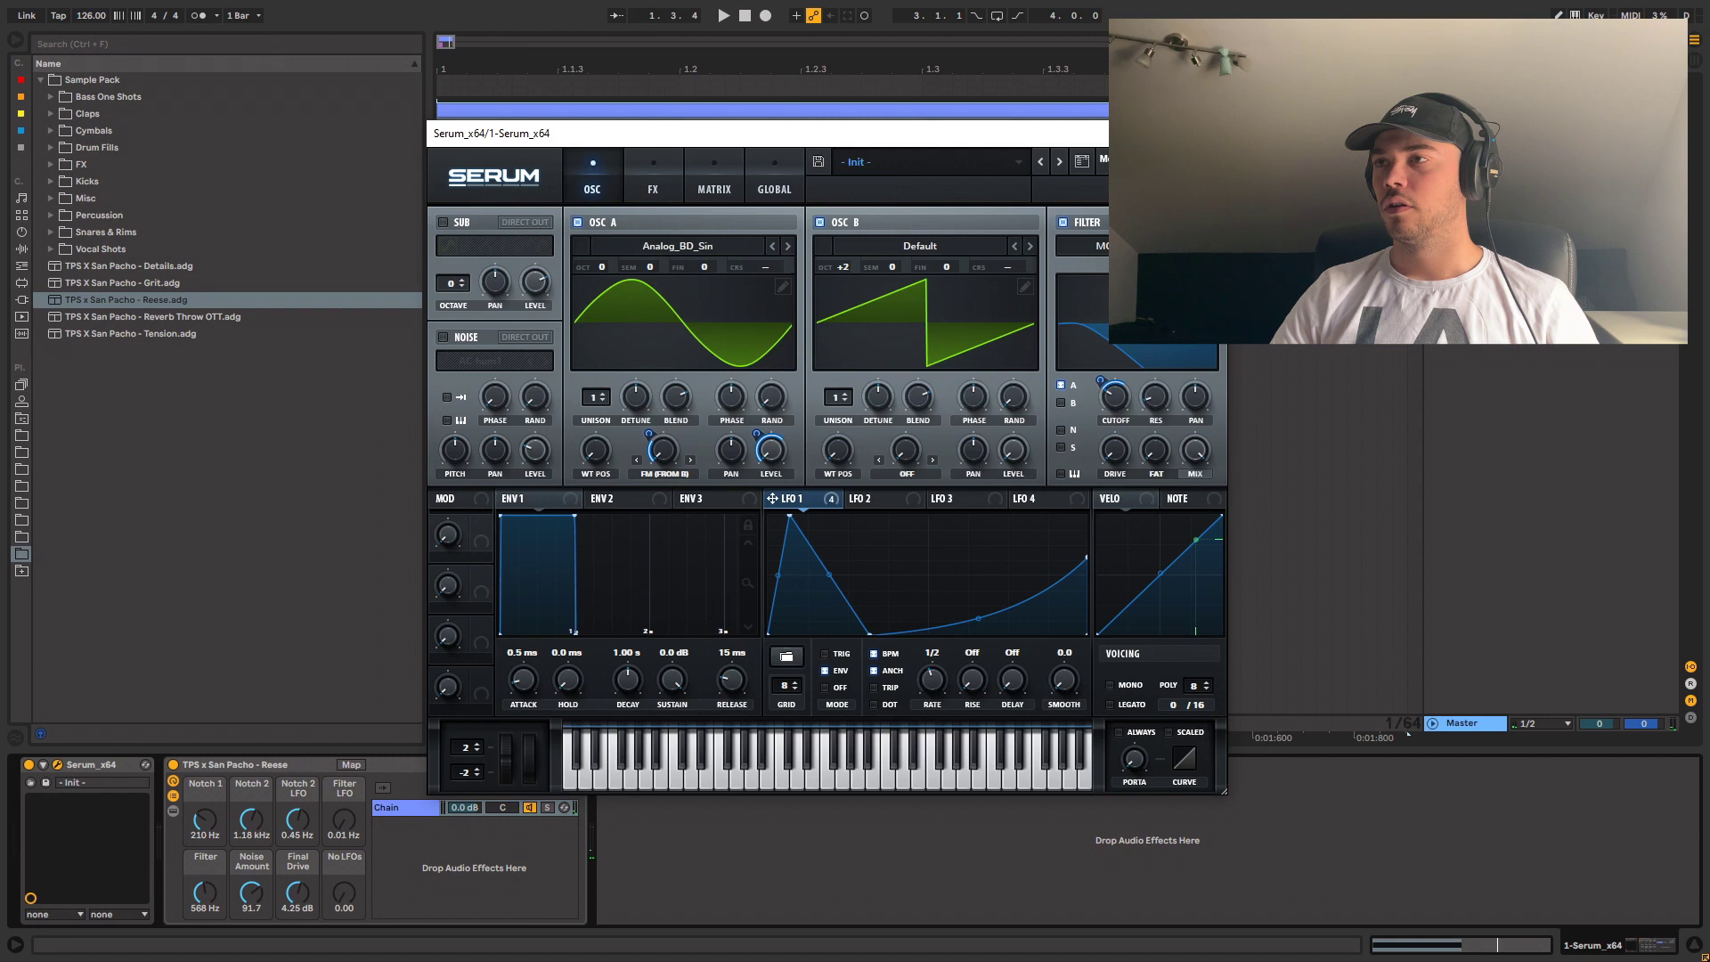
left_click_drag(1086, 557, 1003, 560)
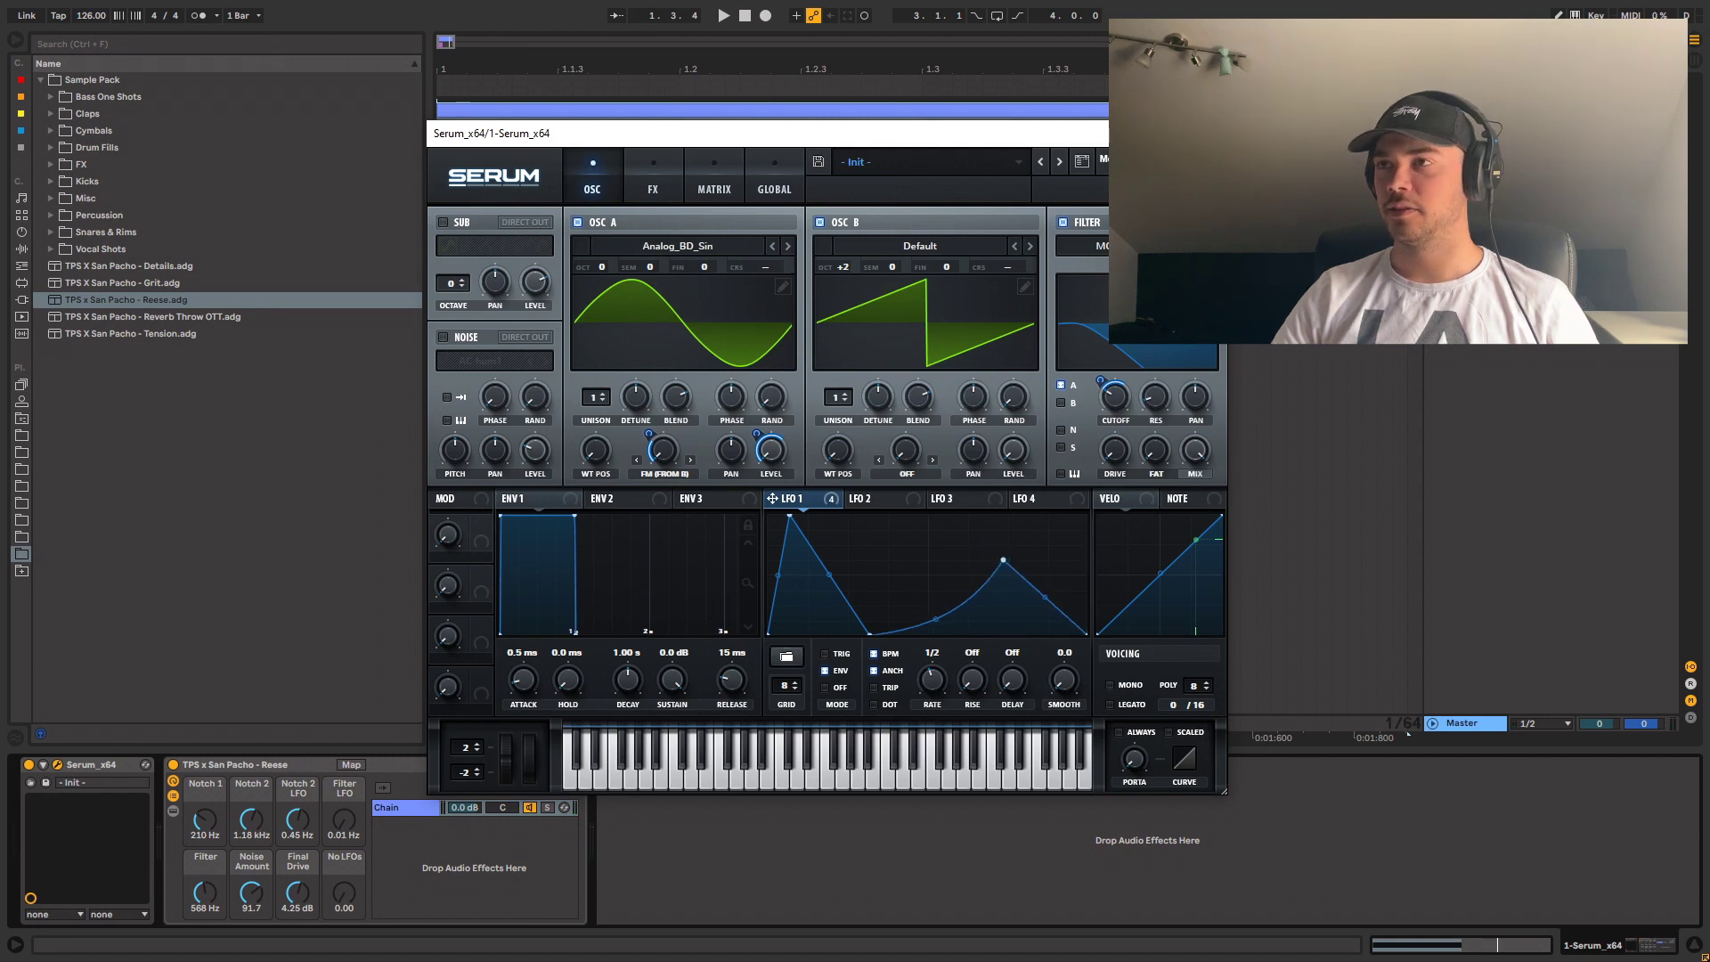
- Set oscillator B's warp mode to Sync (No Window), modulate it with LFO 1 at 38, and audition the clip
left_click(906, 474)
left_click(946, 57)
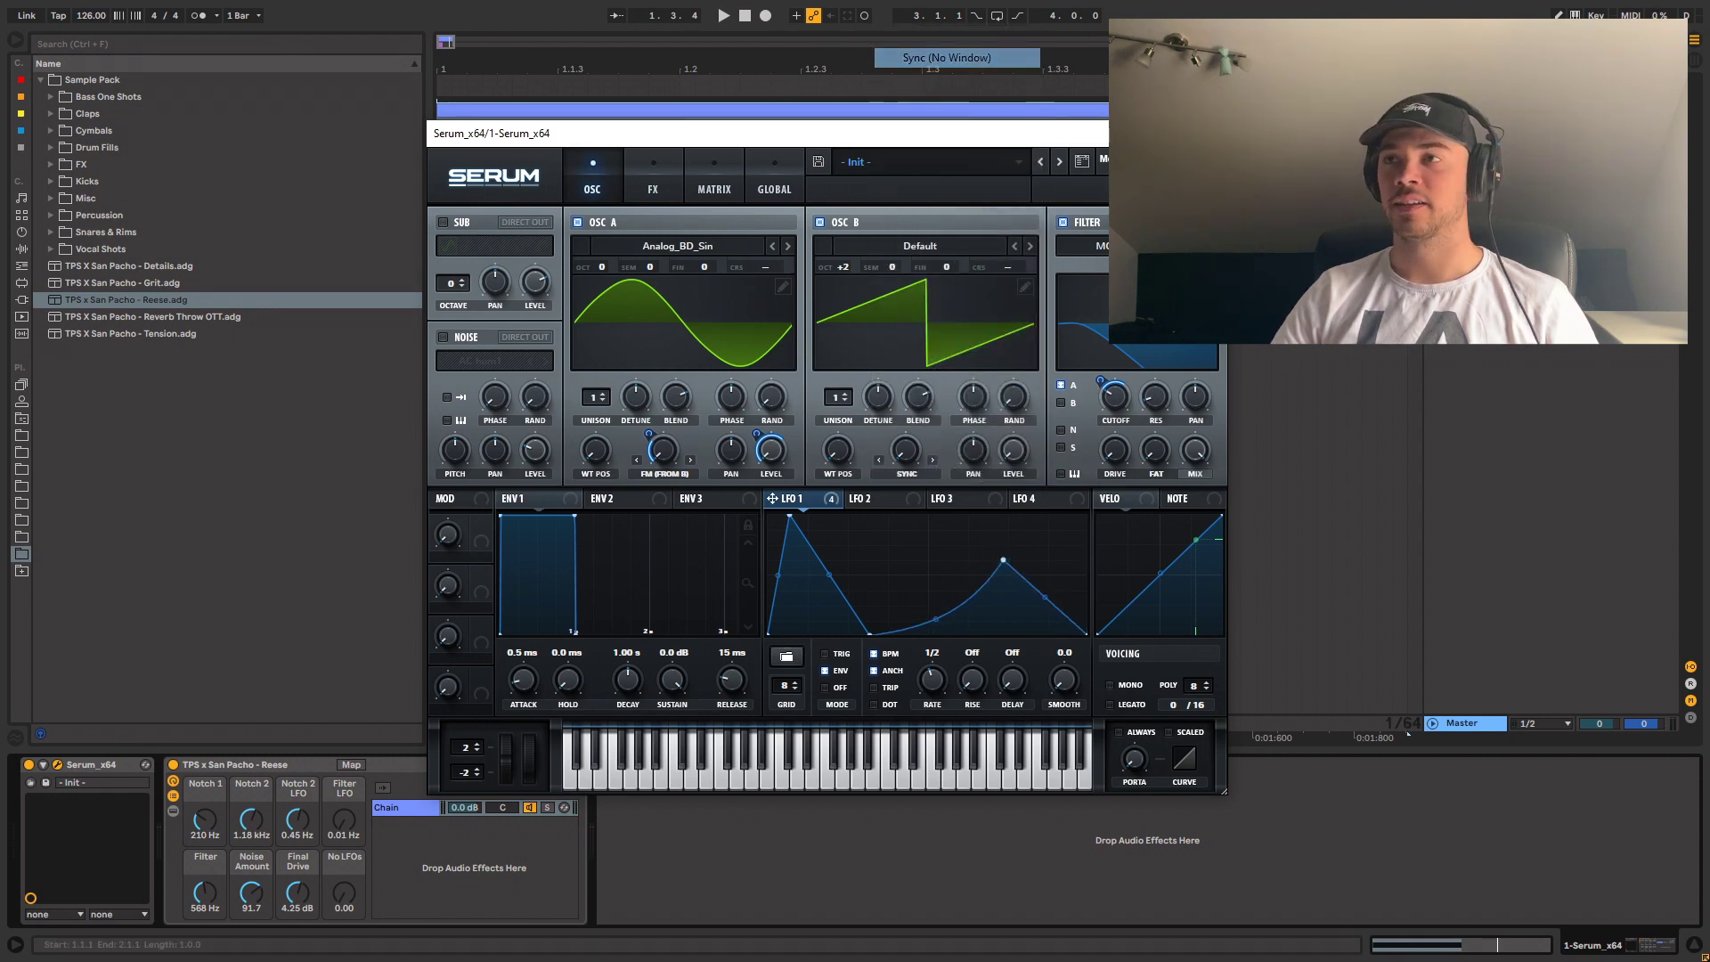
left_click_drag(773, 499, 891, 458)
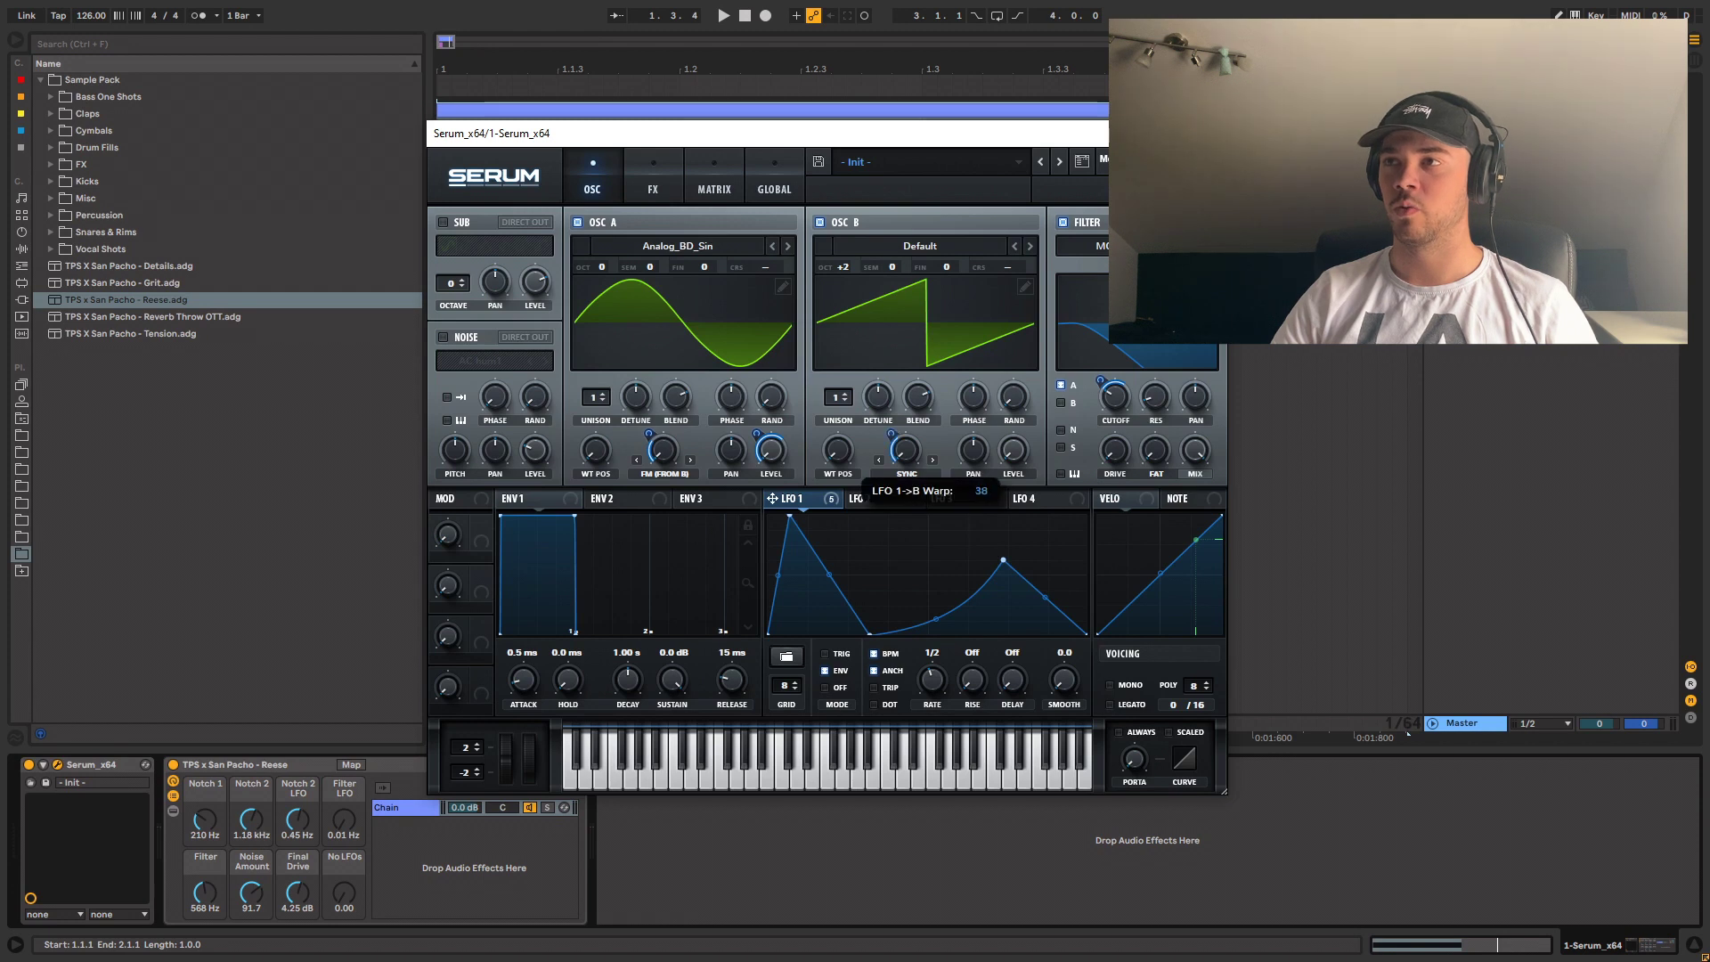
key("space")
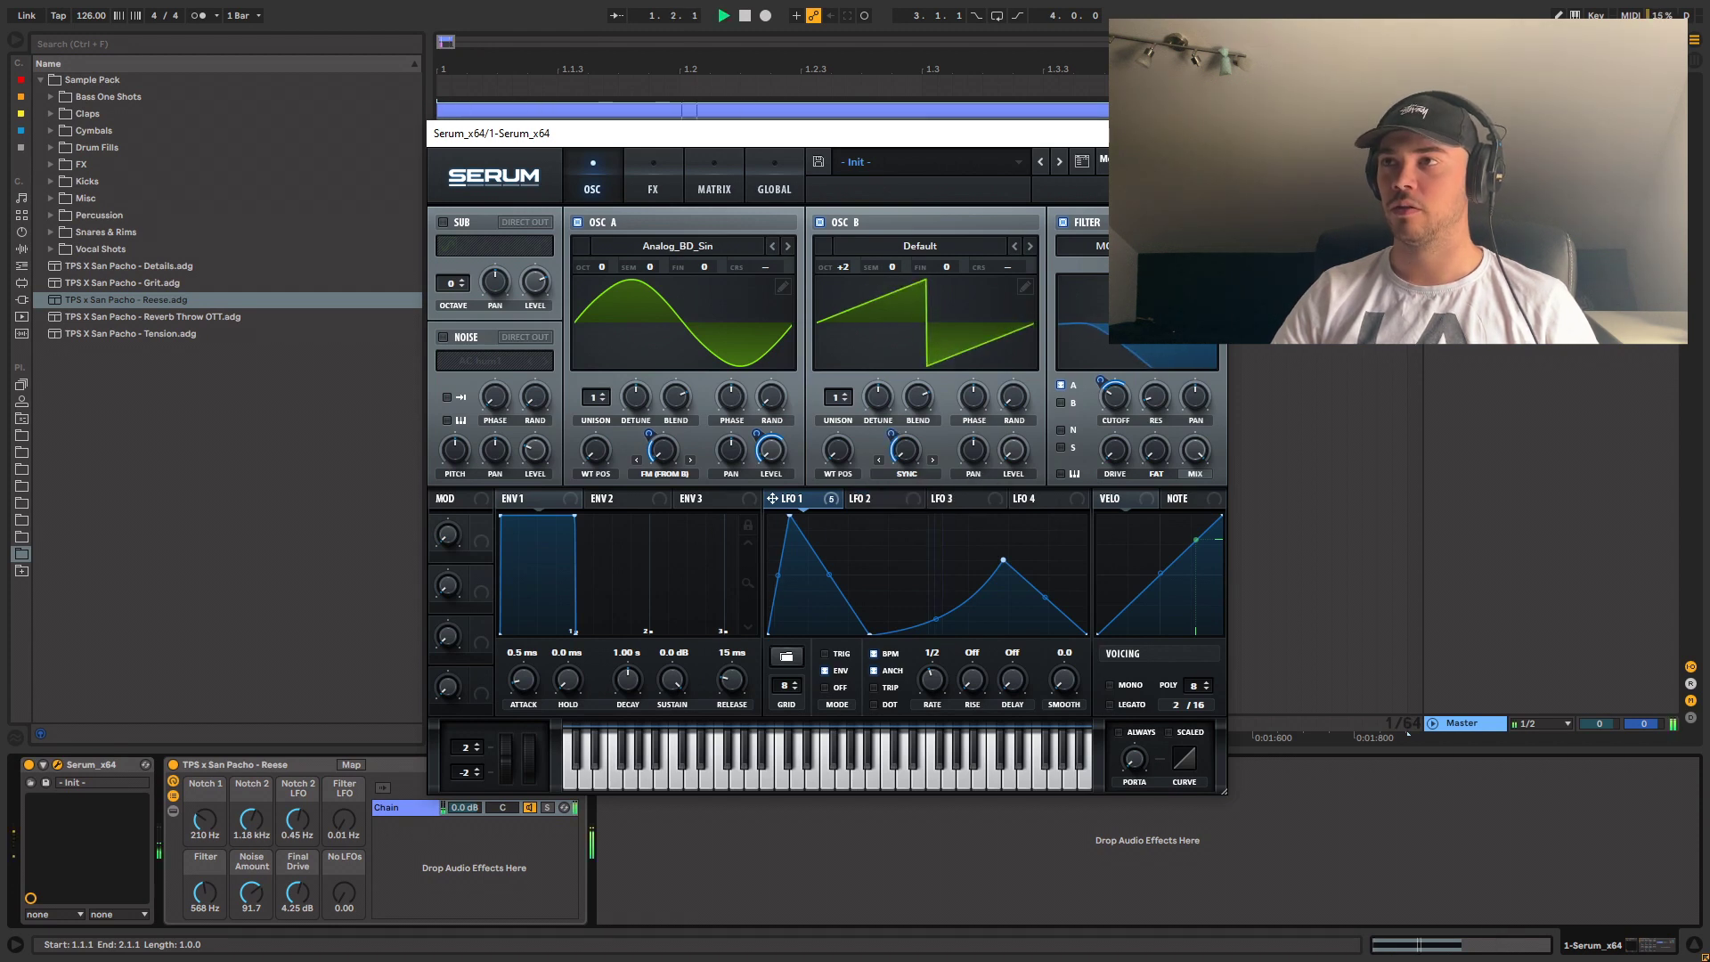
key("space")
- Raise LFO 1's second peak and shift both peaks slightly later, curve the first fall inward, and audition the clip
left_click_drag(1003, 565, 1046, 531)
mouse_move(790, 516)
left_mouse_down()
mouse_move(793, 555)
mouse_move(801, 520)
left_mouse_up()
key("space")
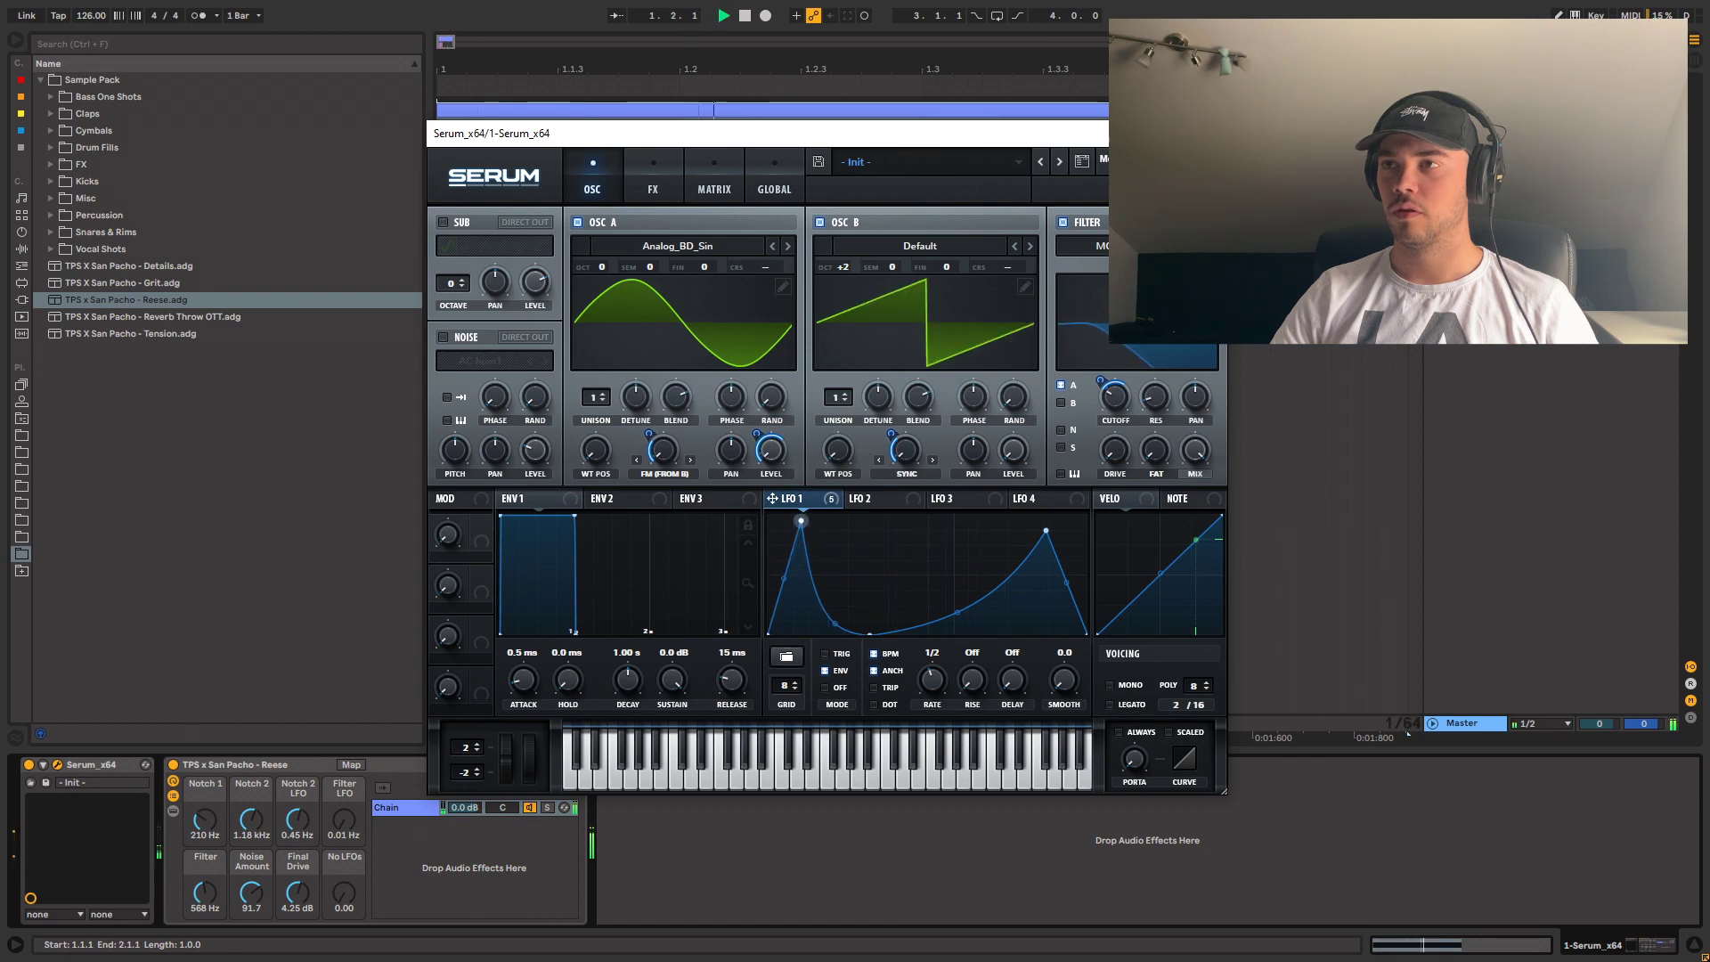
key("space")
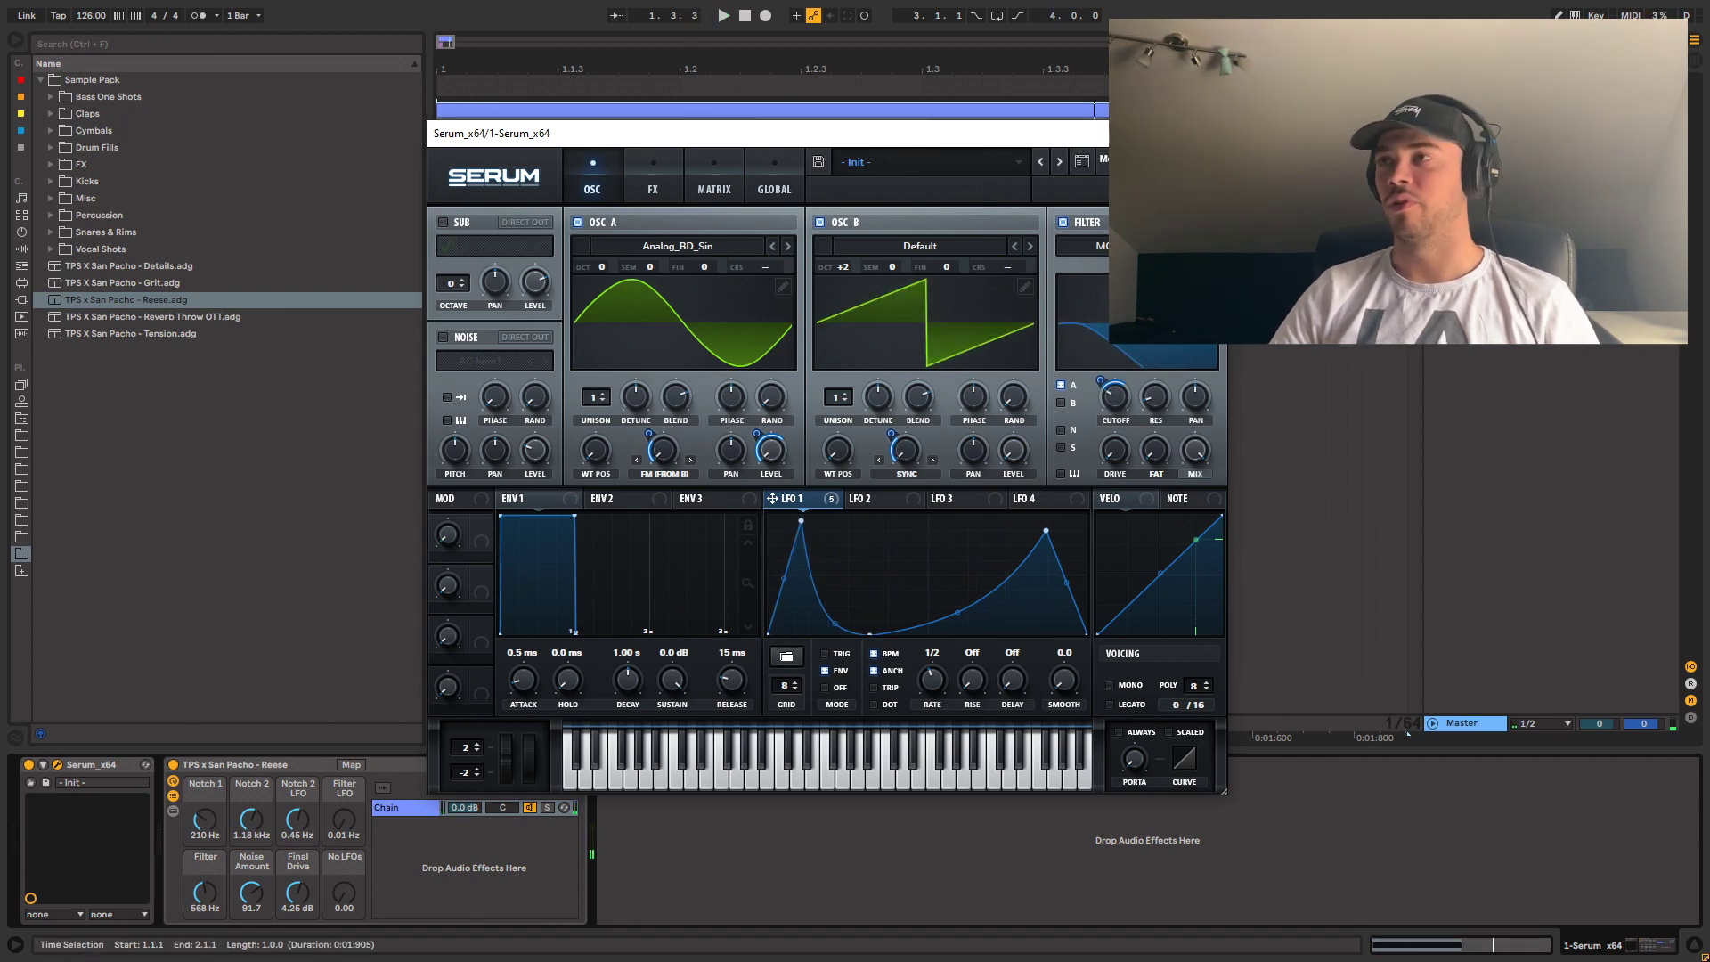
- Change the oscillator filter's type to LN 12 and set its FREQ control to 54%
left_click(1170, 246)
left_click(1229, 364)
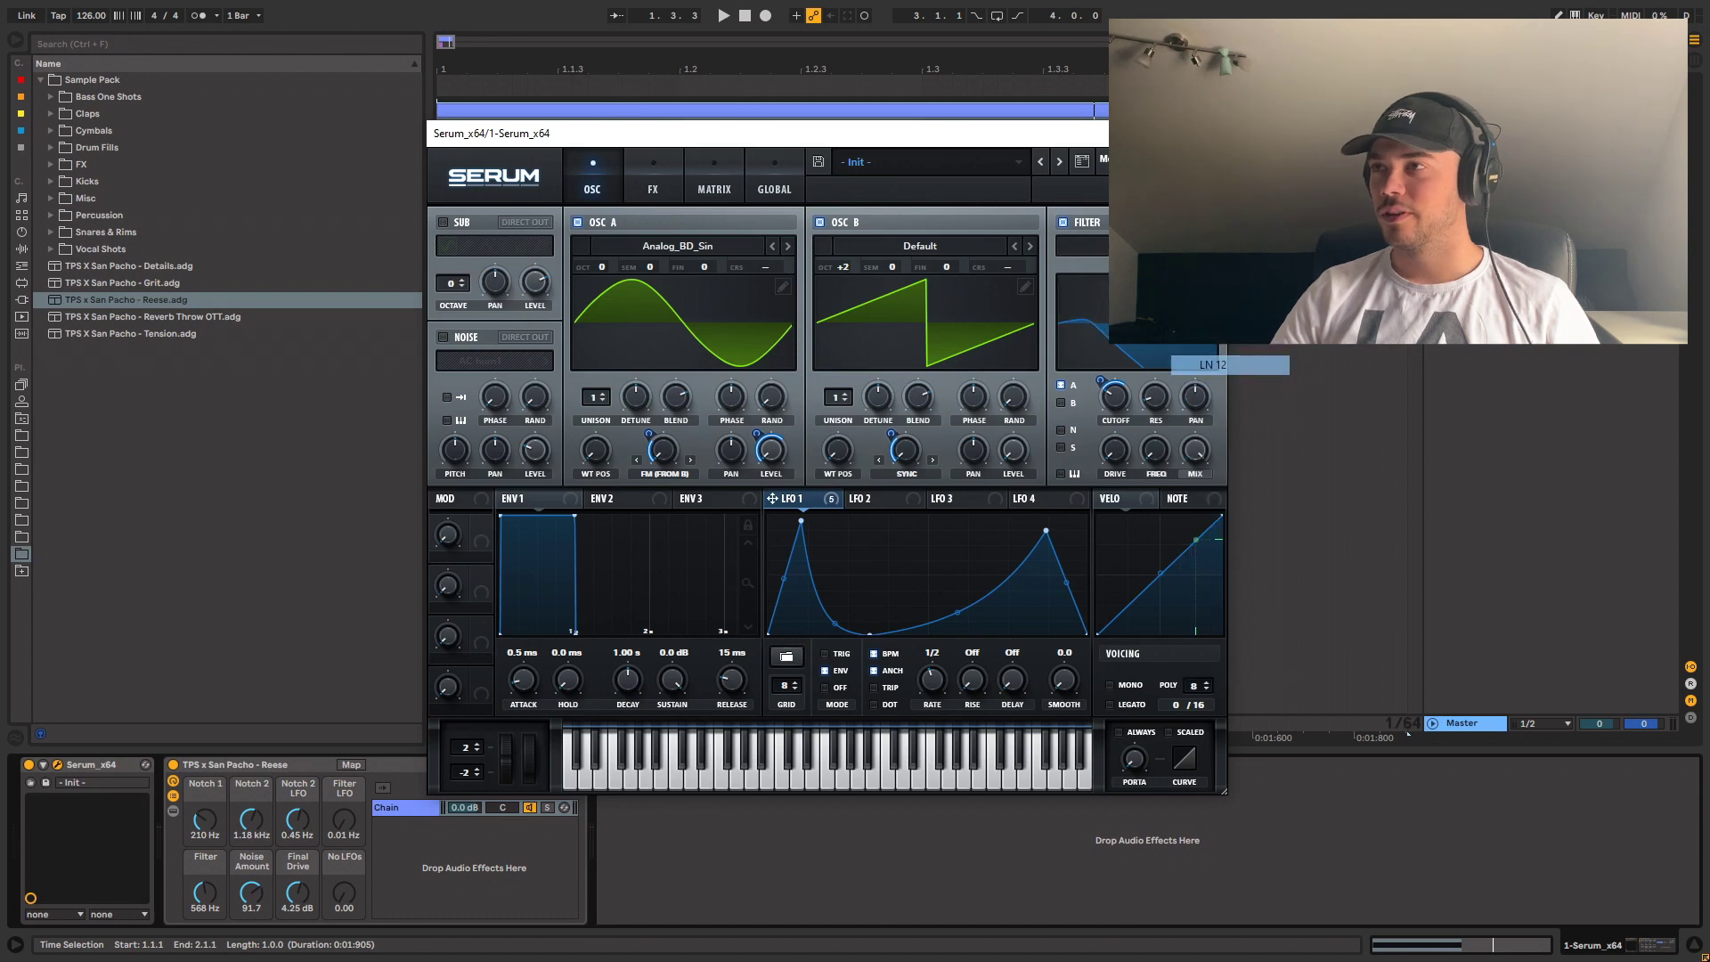
left_click_drag(1156, 450, 1155, 439)
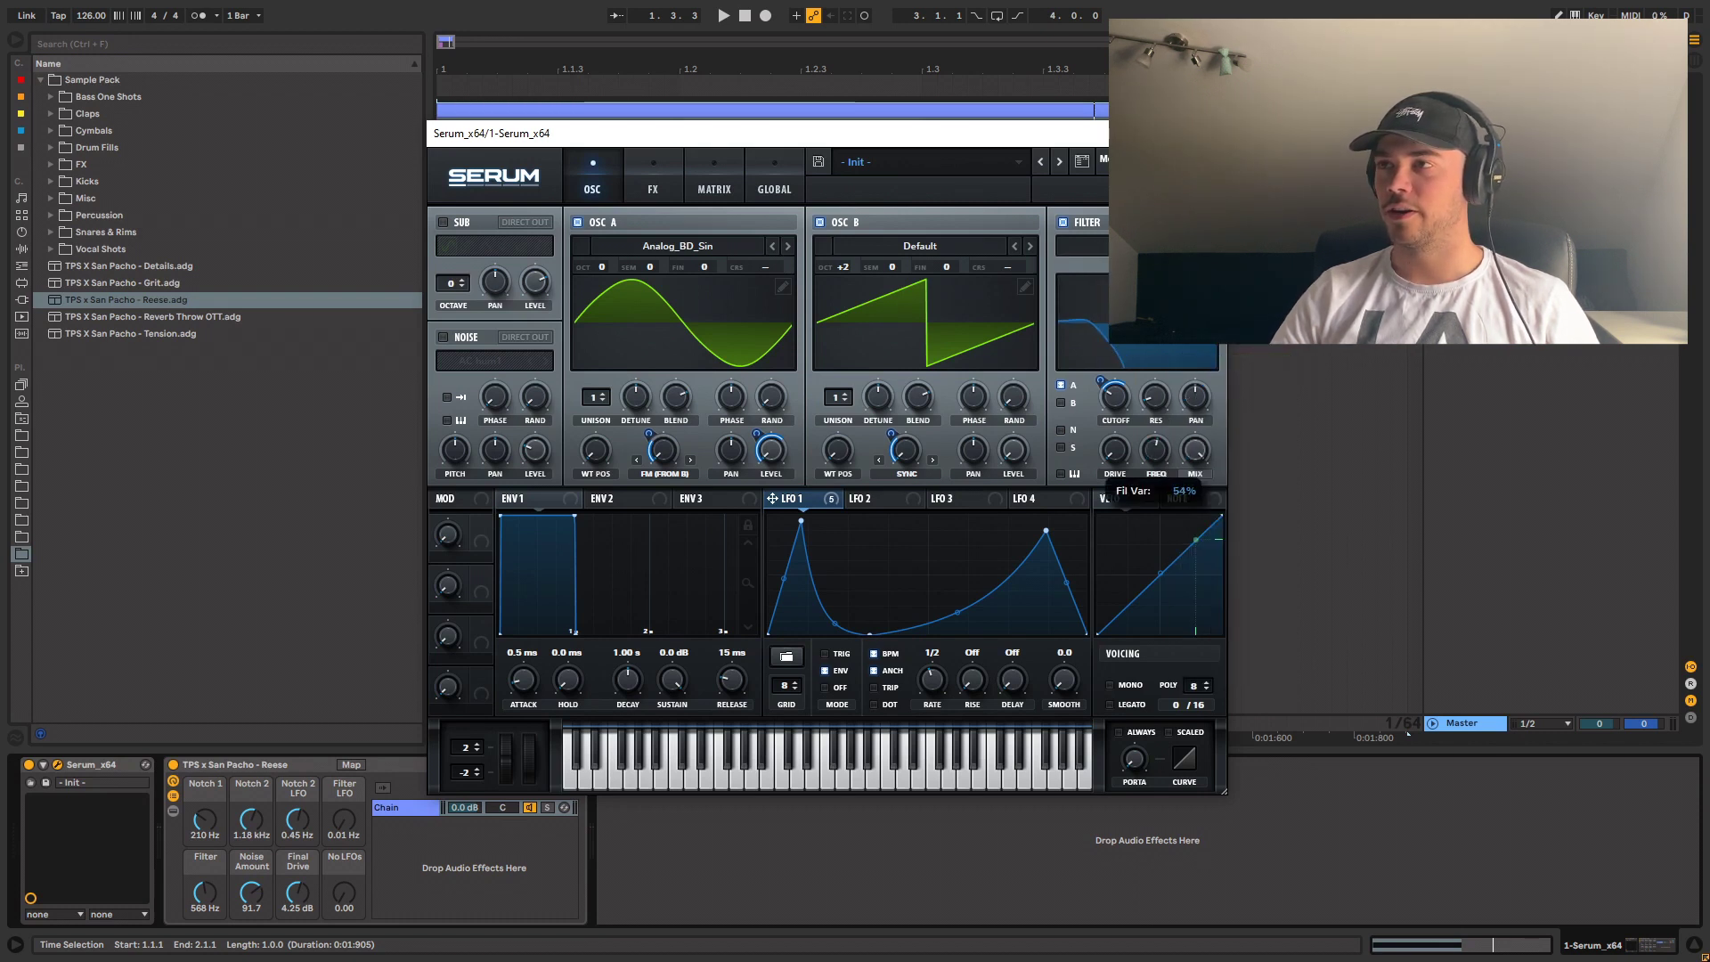
- Modulate the filter's FREQ control with LFO 2 at rate 1/2, setting FREQ to 73% during playback
left_click(871, 498)
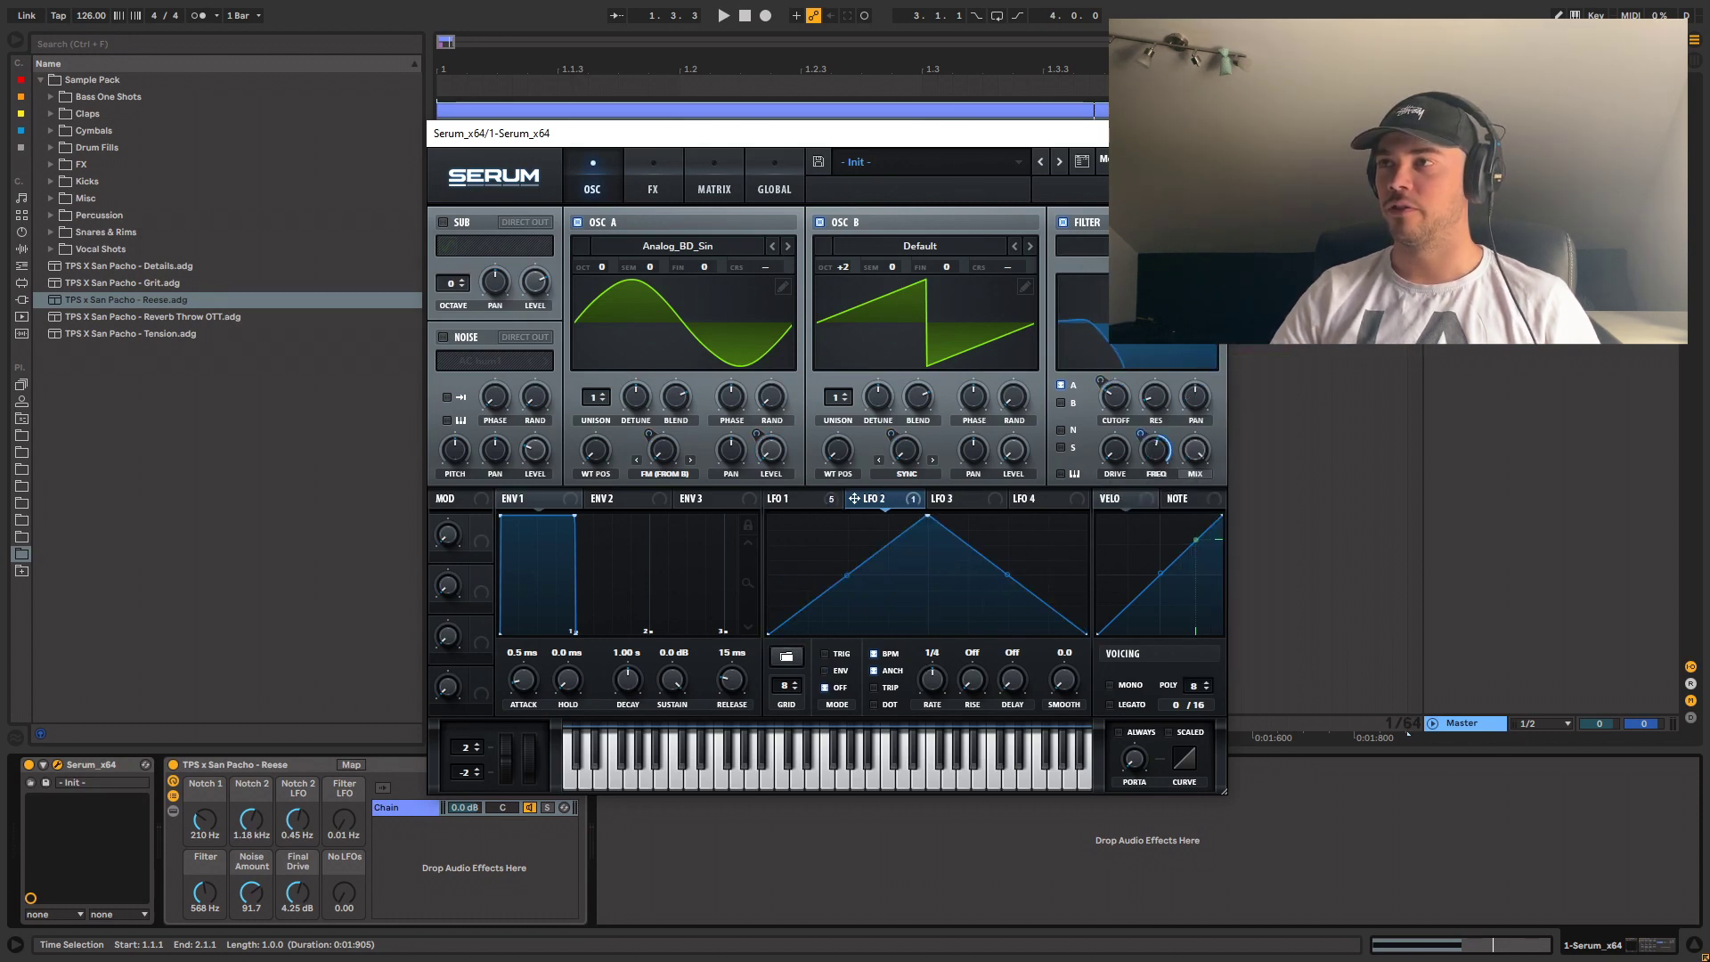
key("space")
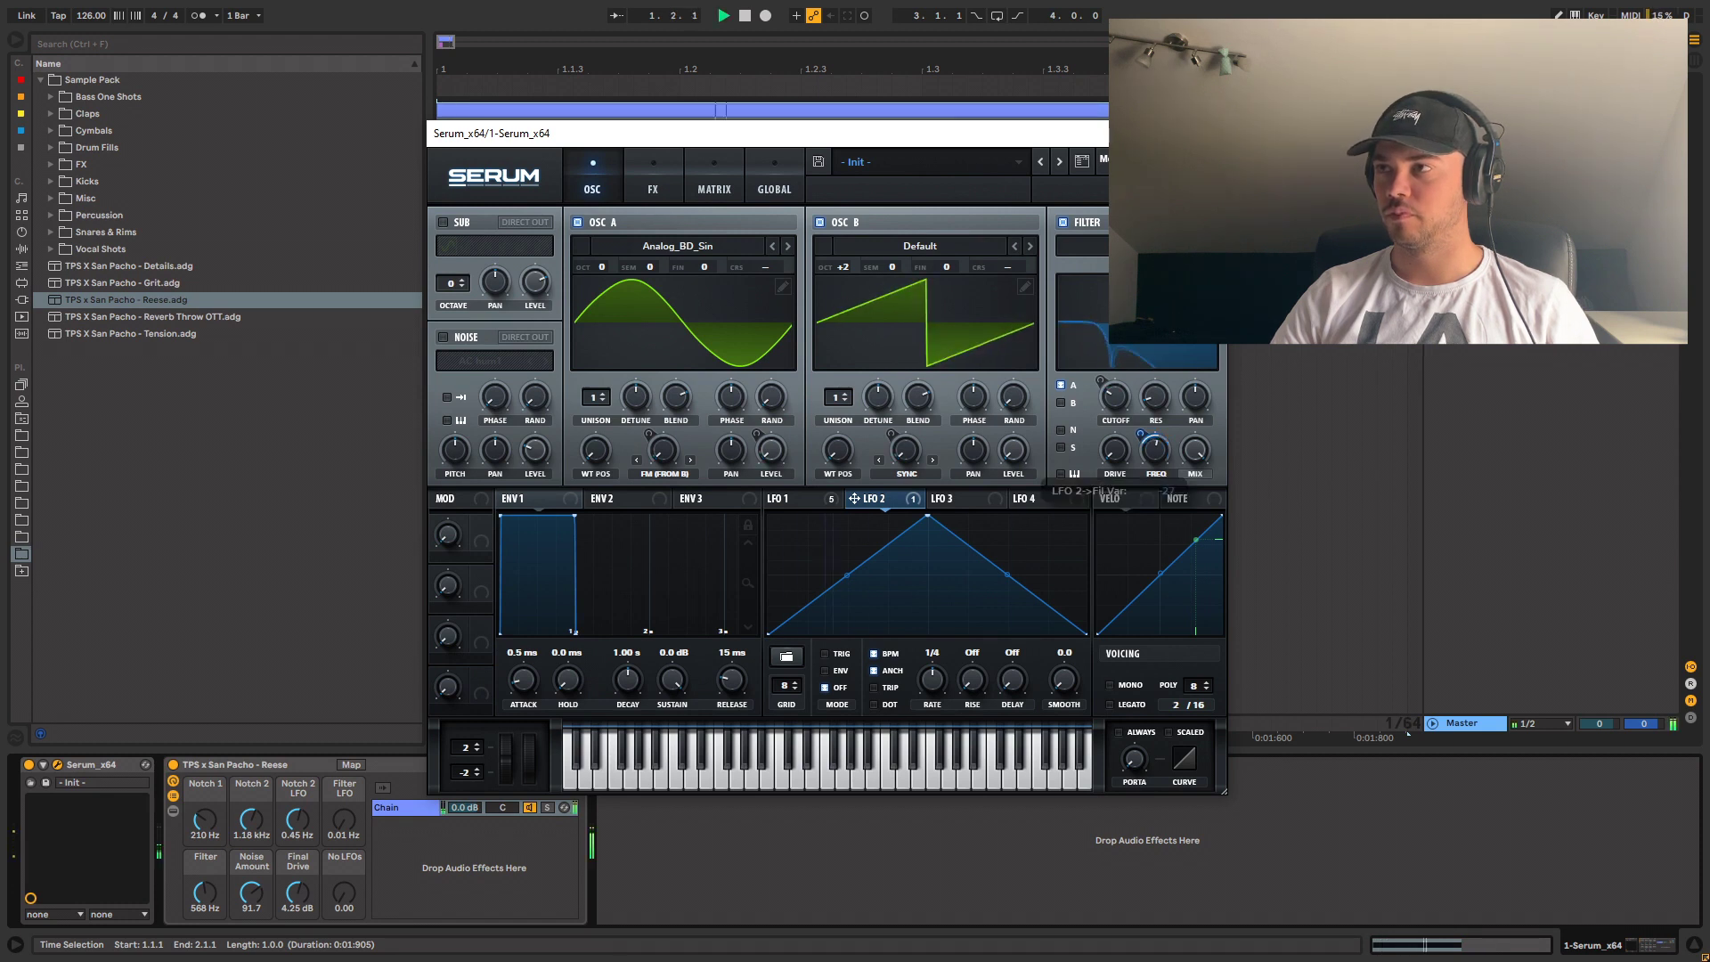
key("space")
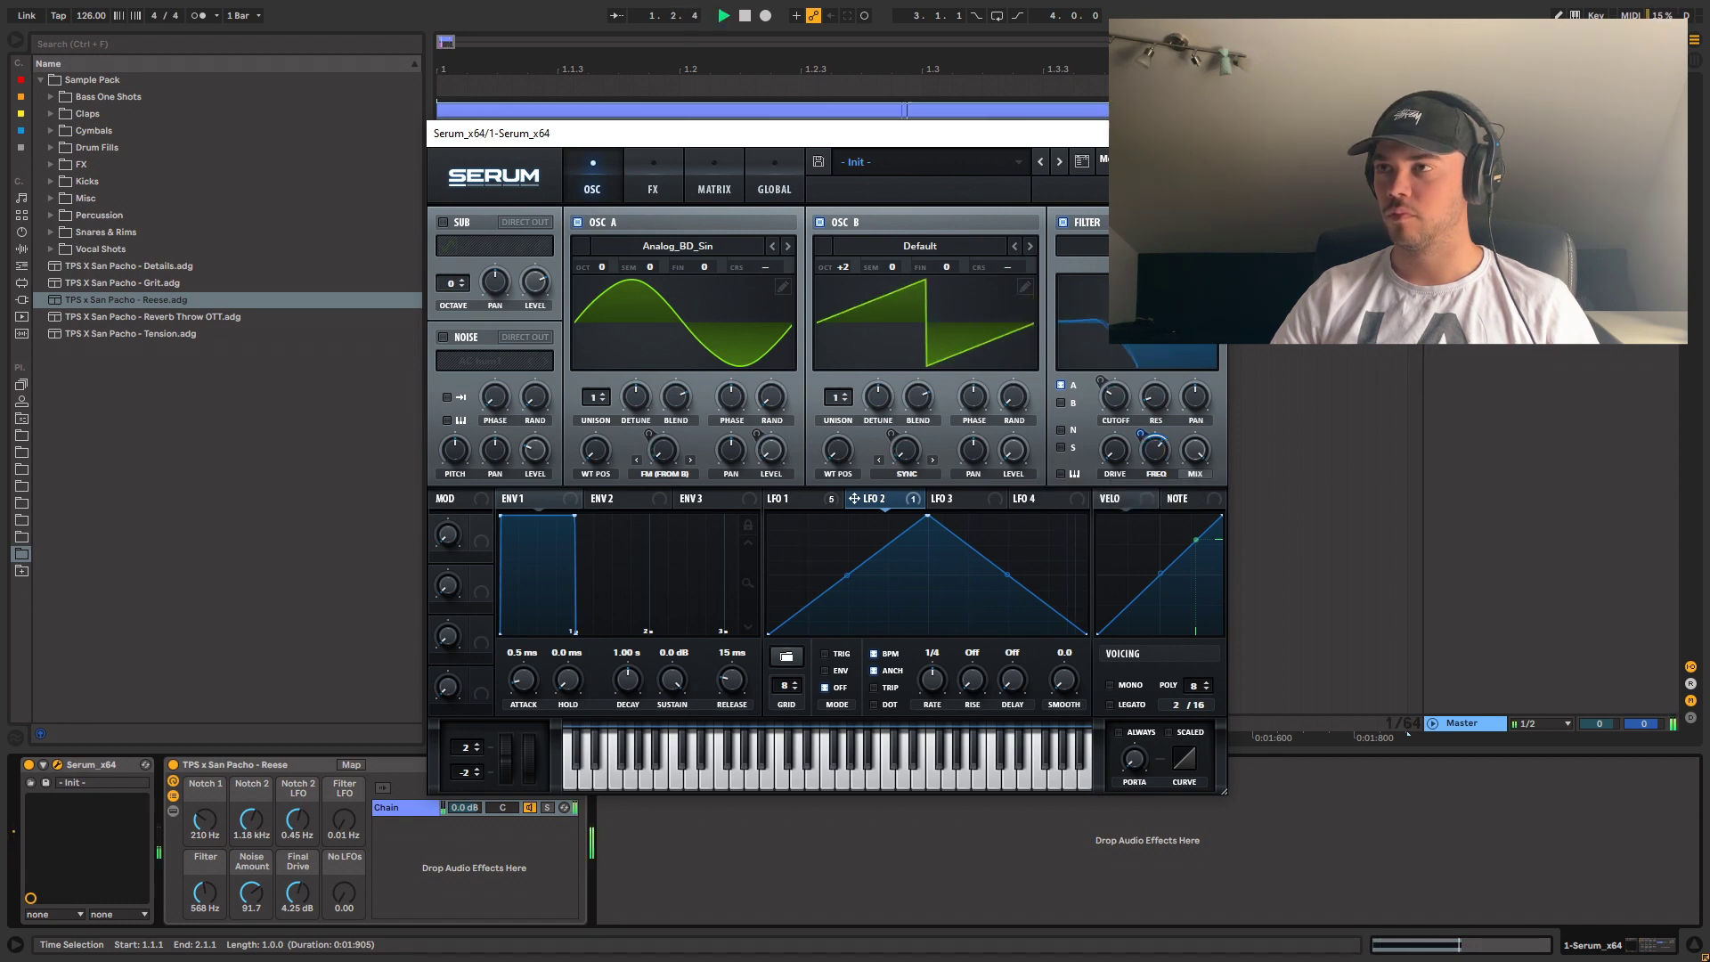
key("space")
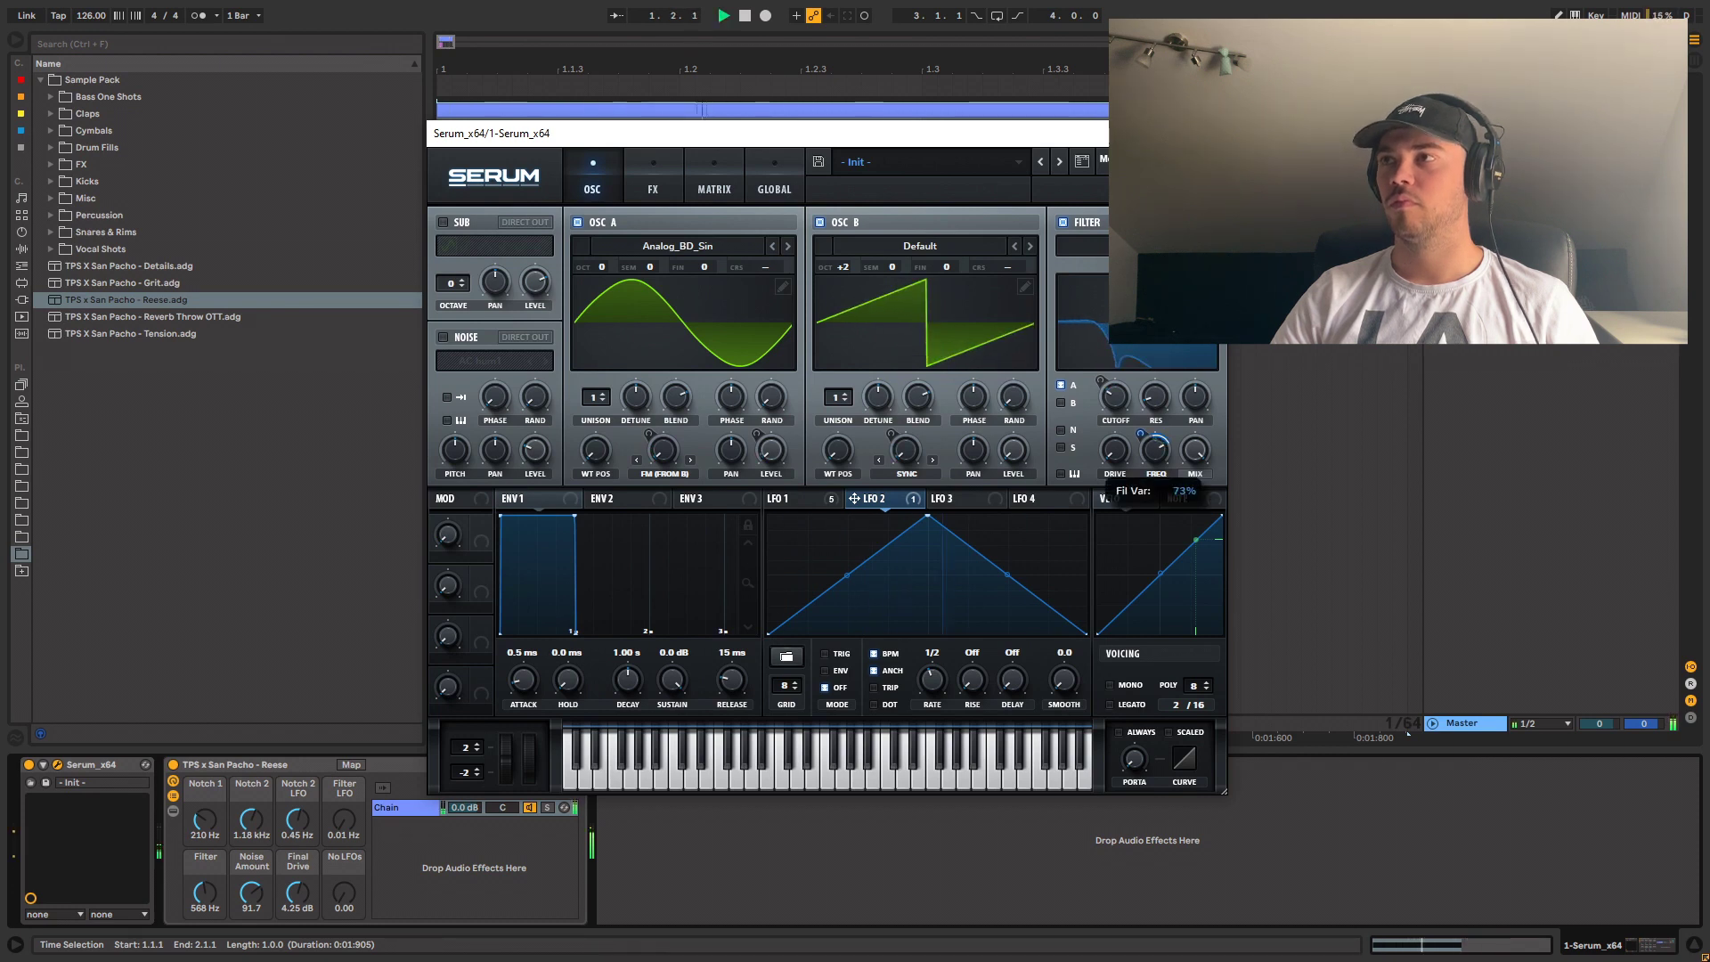
- Return to LFO 1, try the 4088 wavetable on oscillator A, and play the clip
left_click(788, 499)
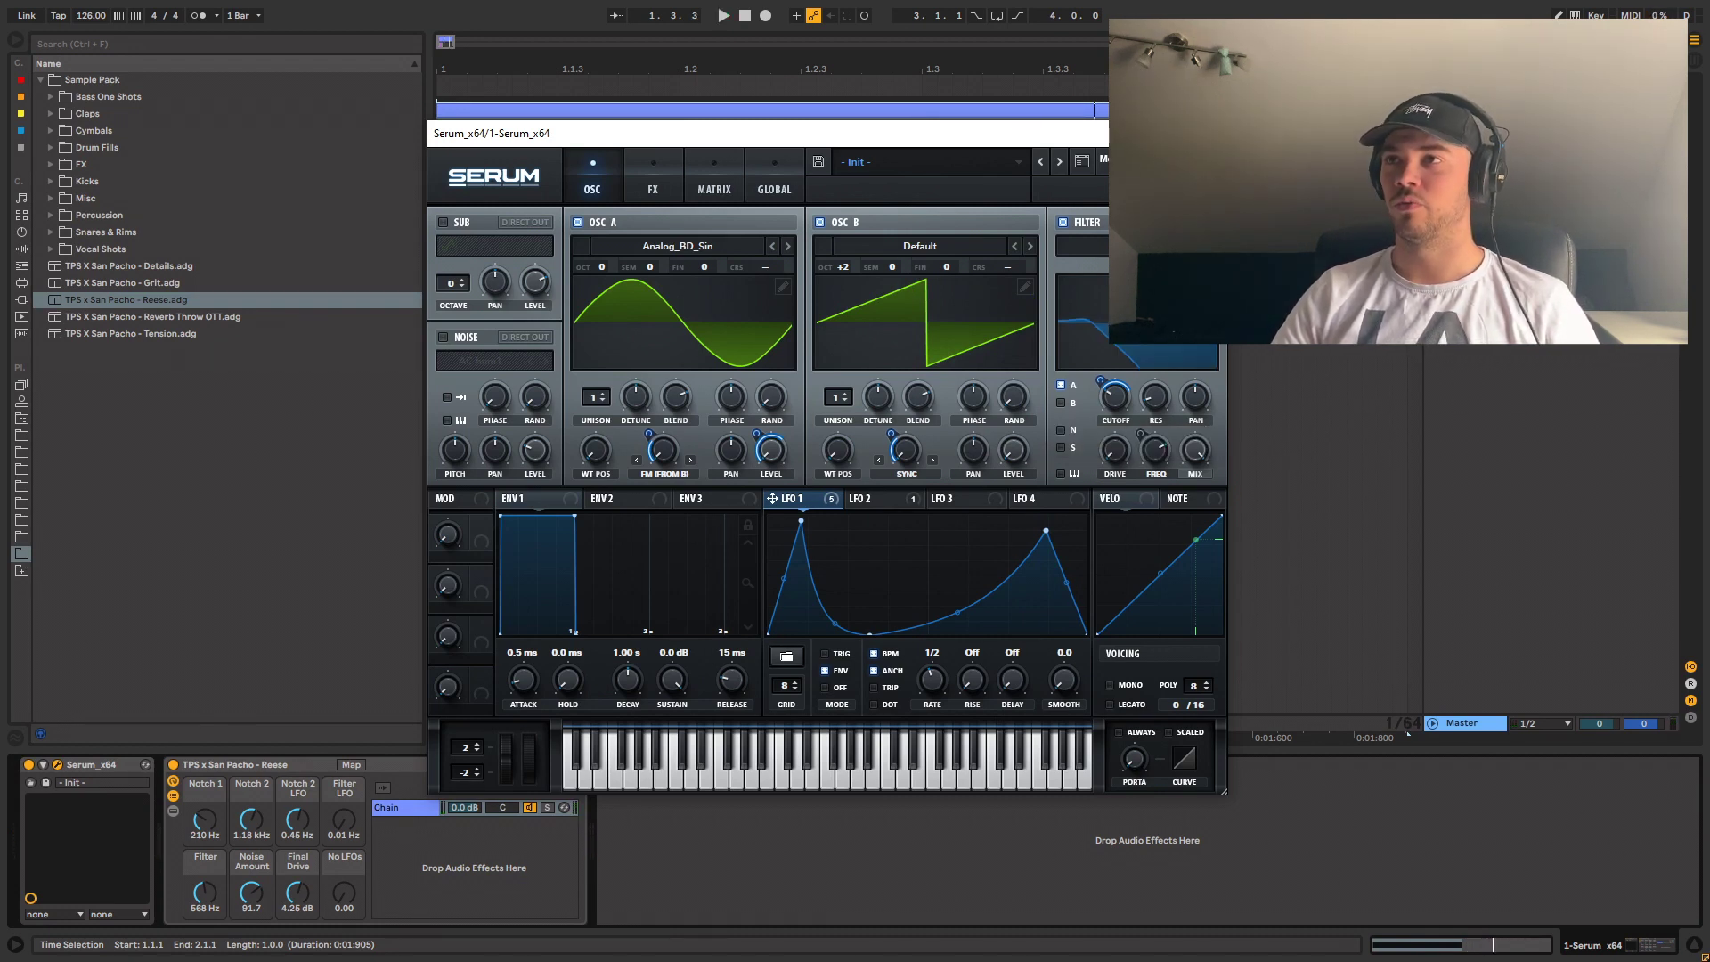
left_click(772, 245)
left_click(773, 246)
left_click(772, 246)
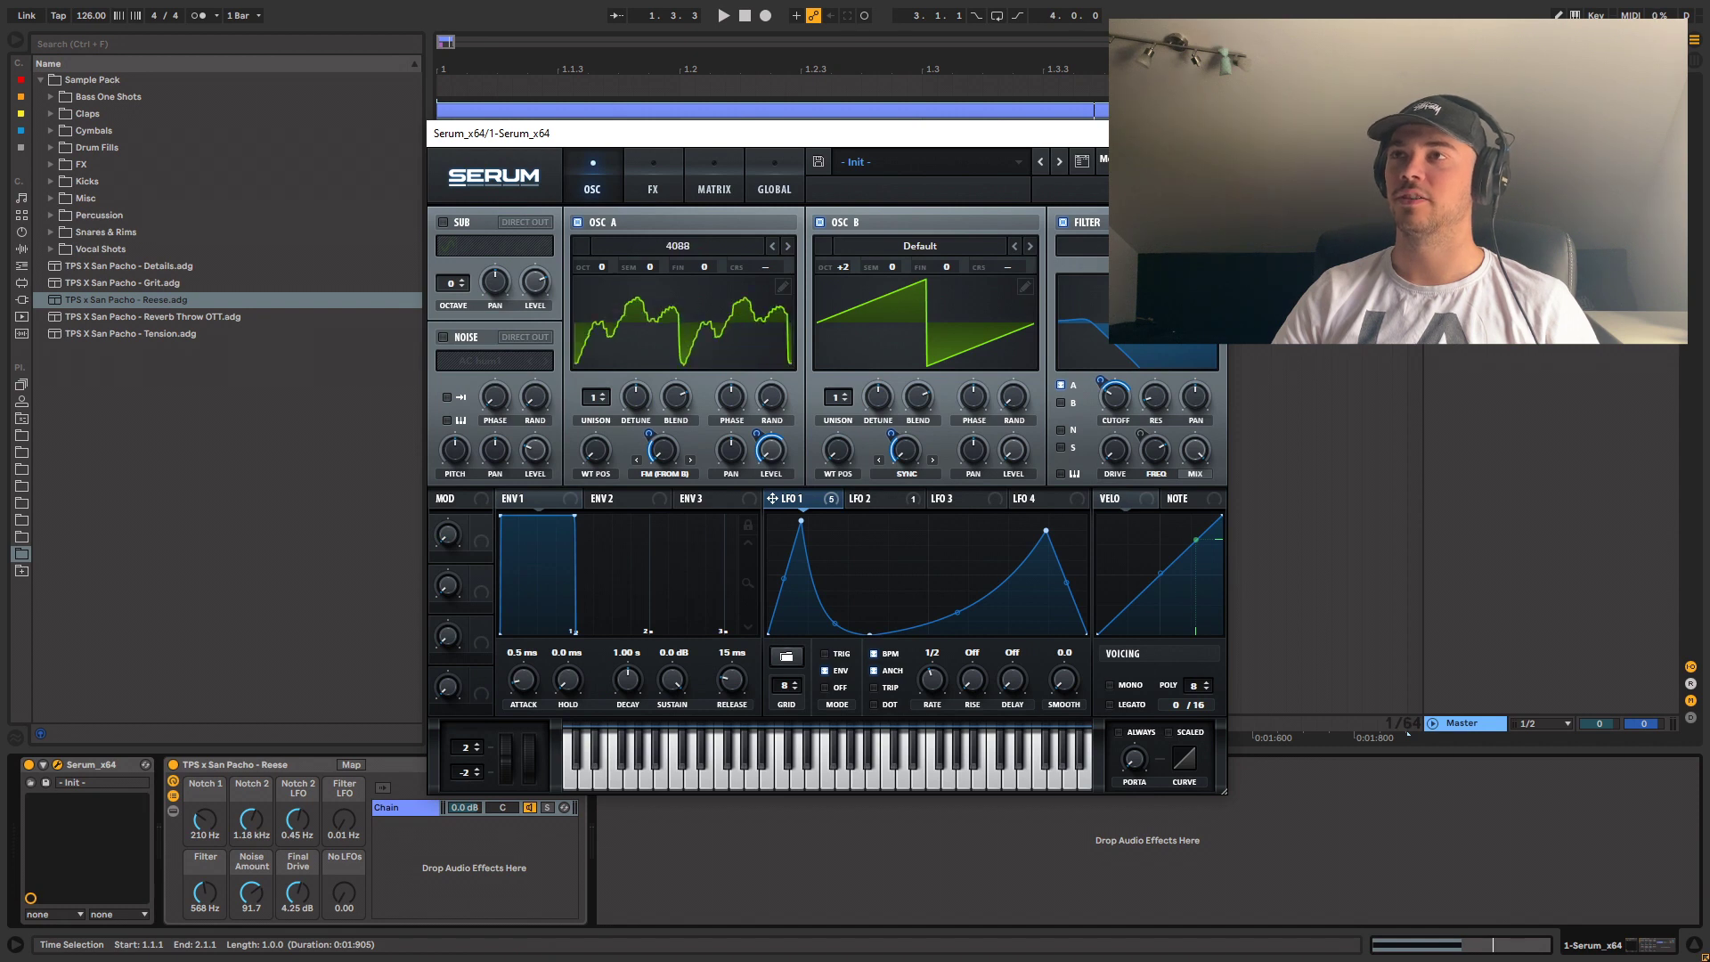
key("space")
key("space")
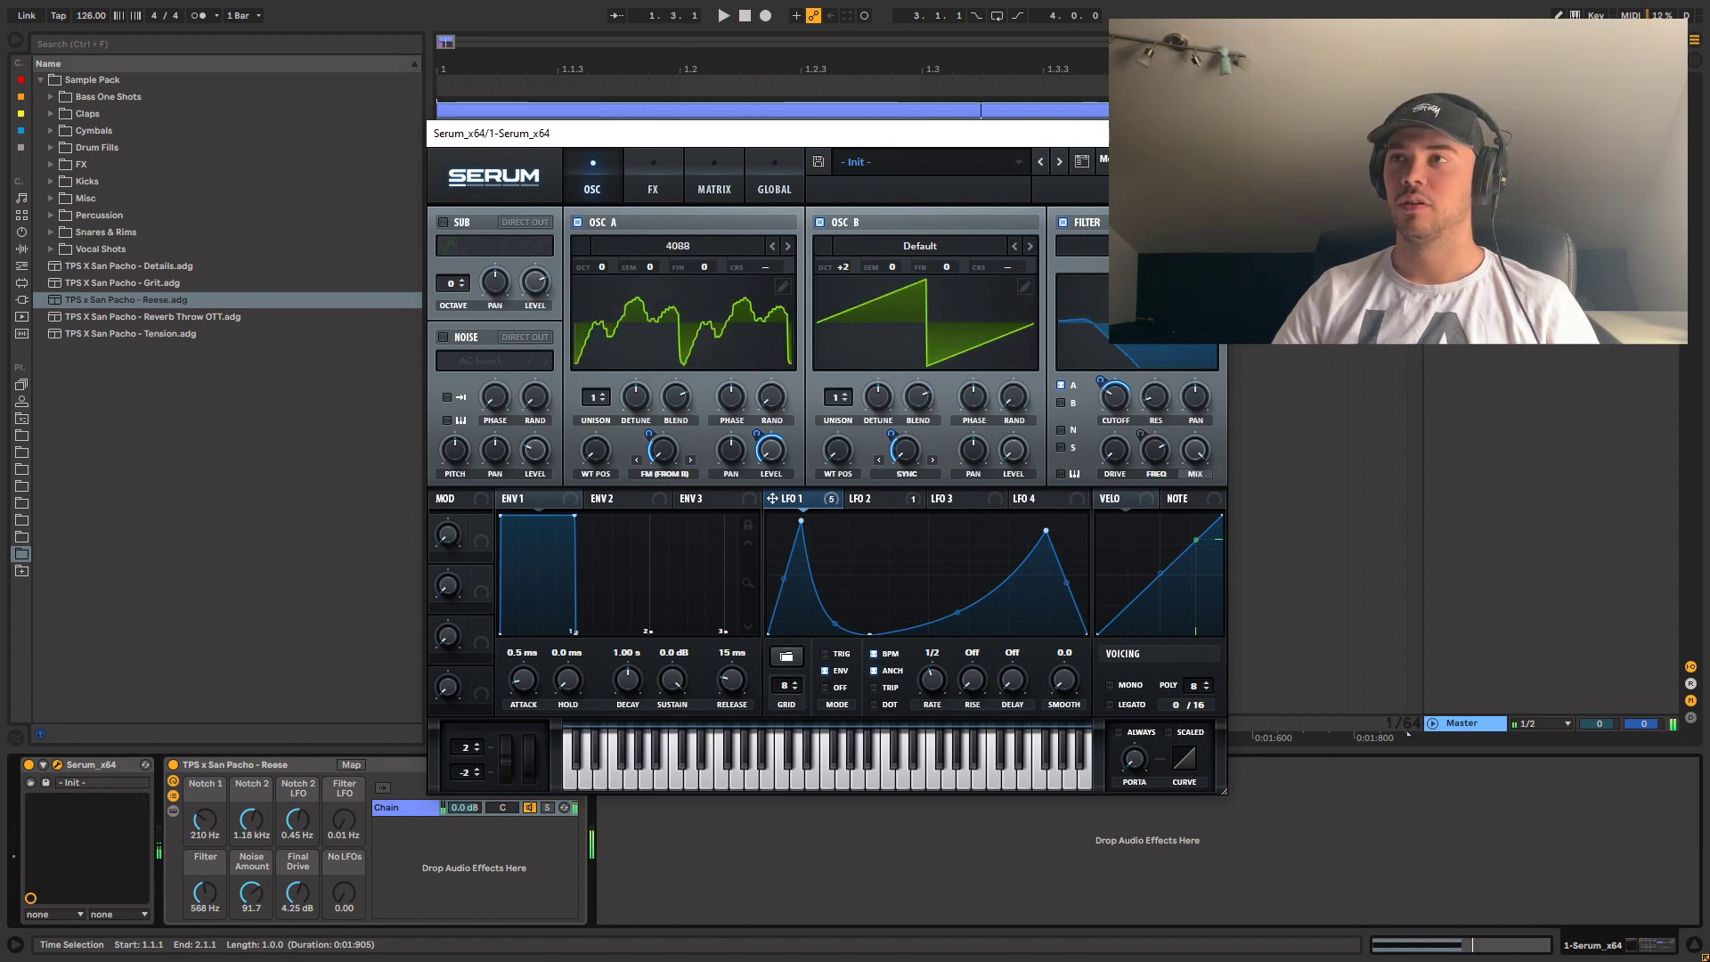
- Change oscillator A's wavetable to Basic Mini and set its wavetable position to 2
left_click(788, 246)
left_click(788, 246)
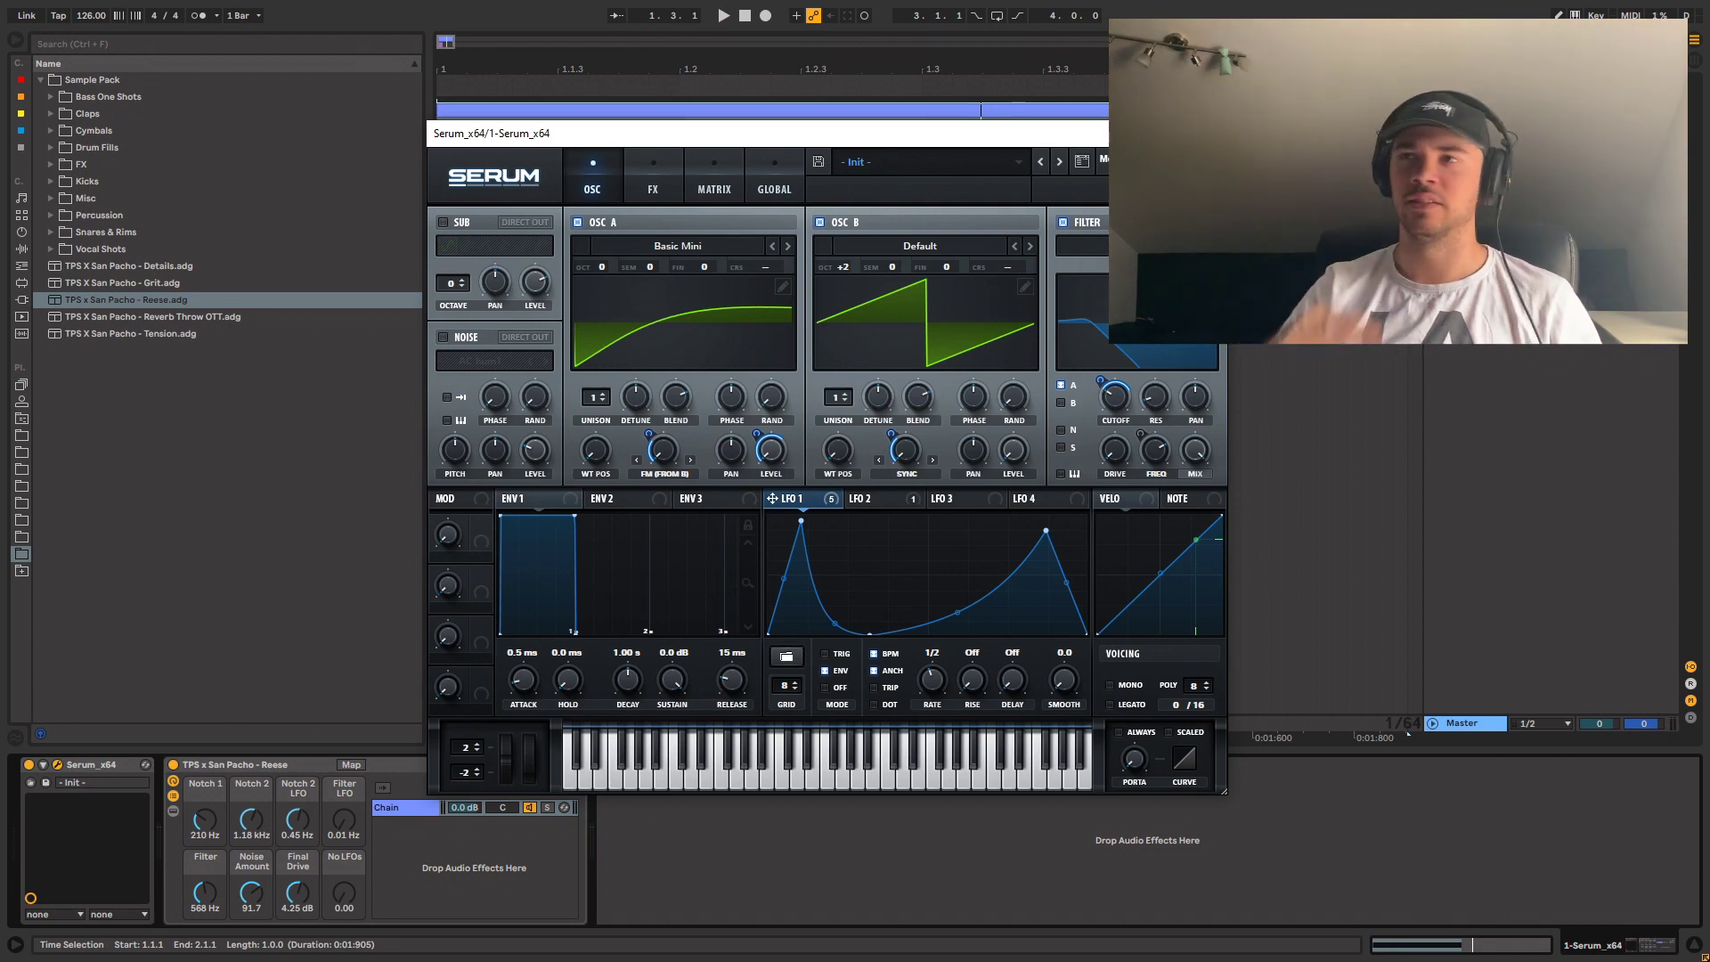
left_click_drag(596, 450, 596, 444)
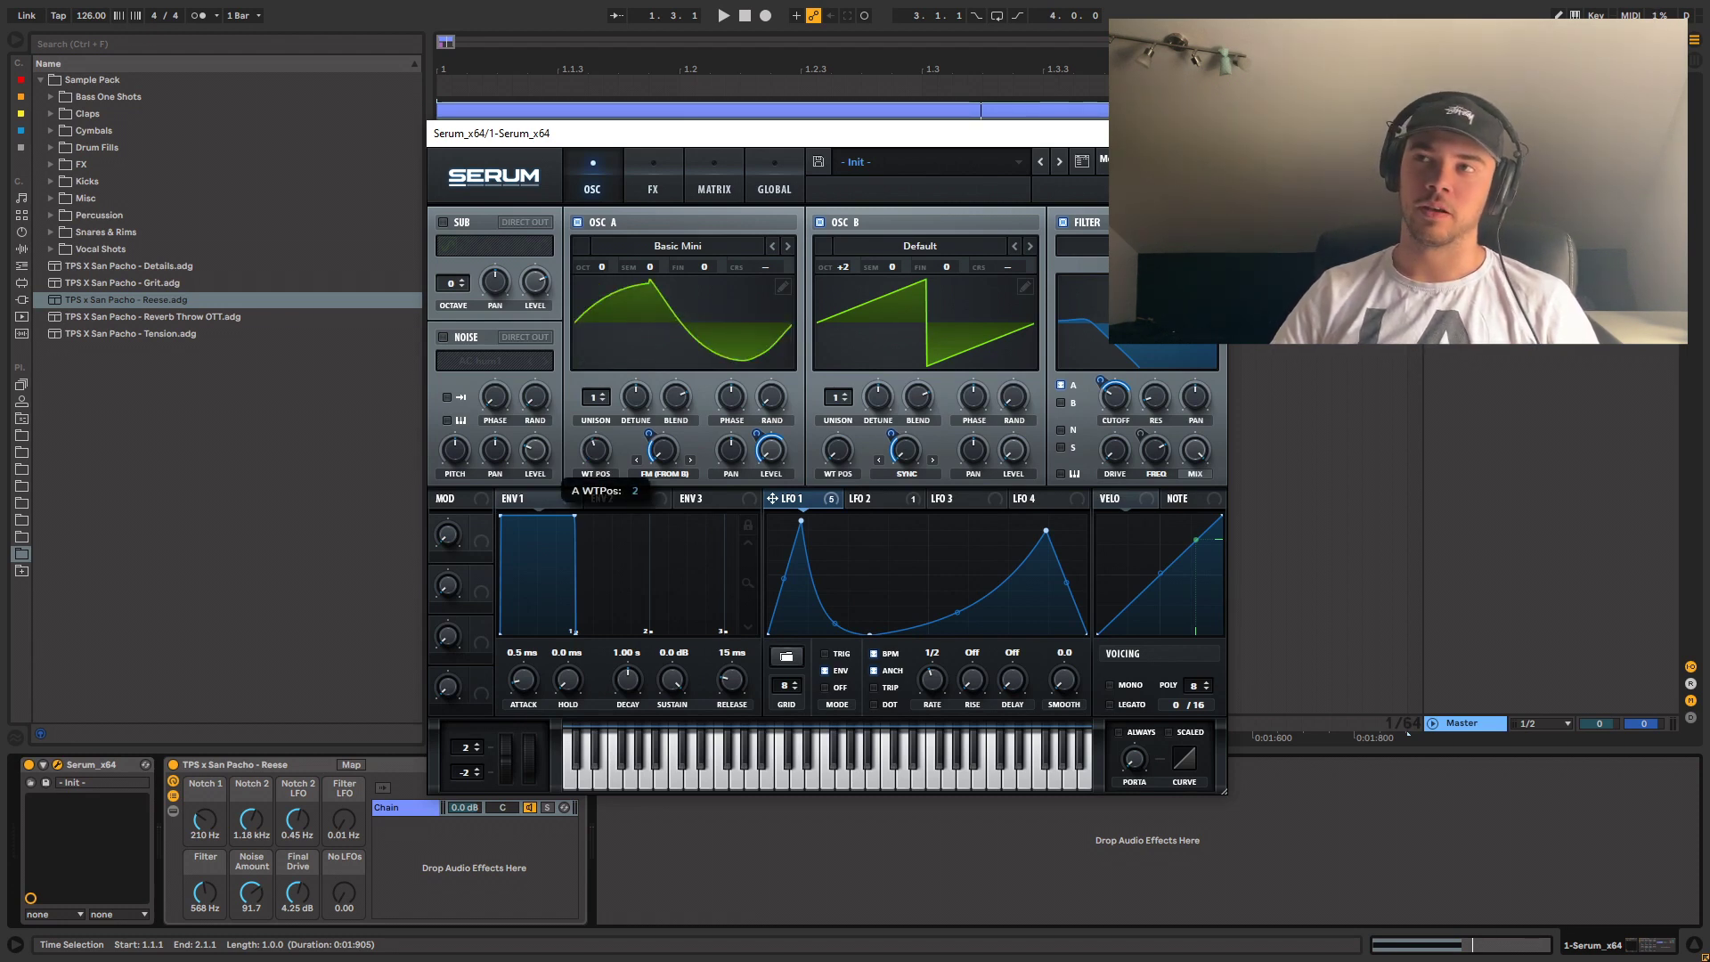
- Change oscillator A's wavetable to Basic Shapes, move its wavetable position to the saw shape, and play the clip
left_click_drag(595, 444, 596, 447)
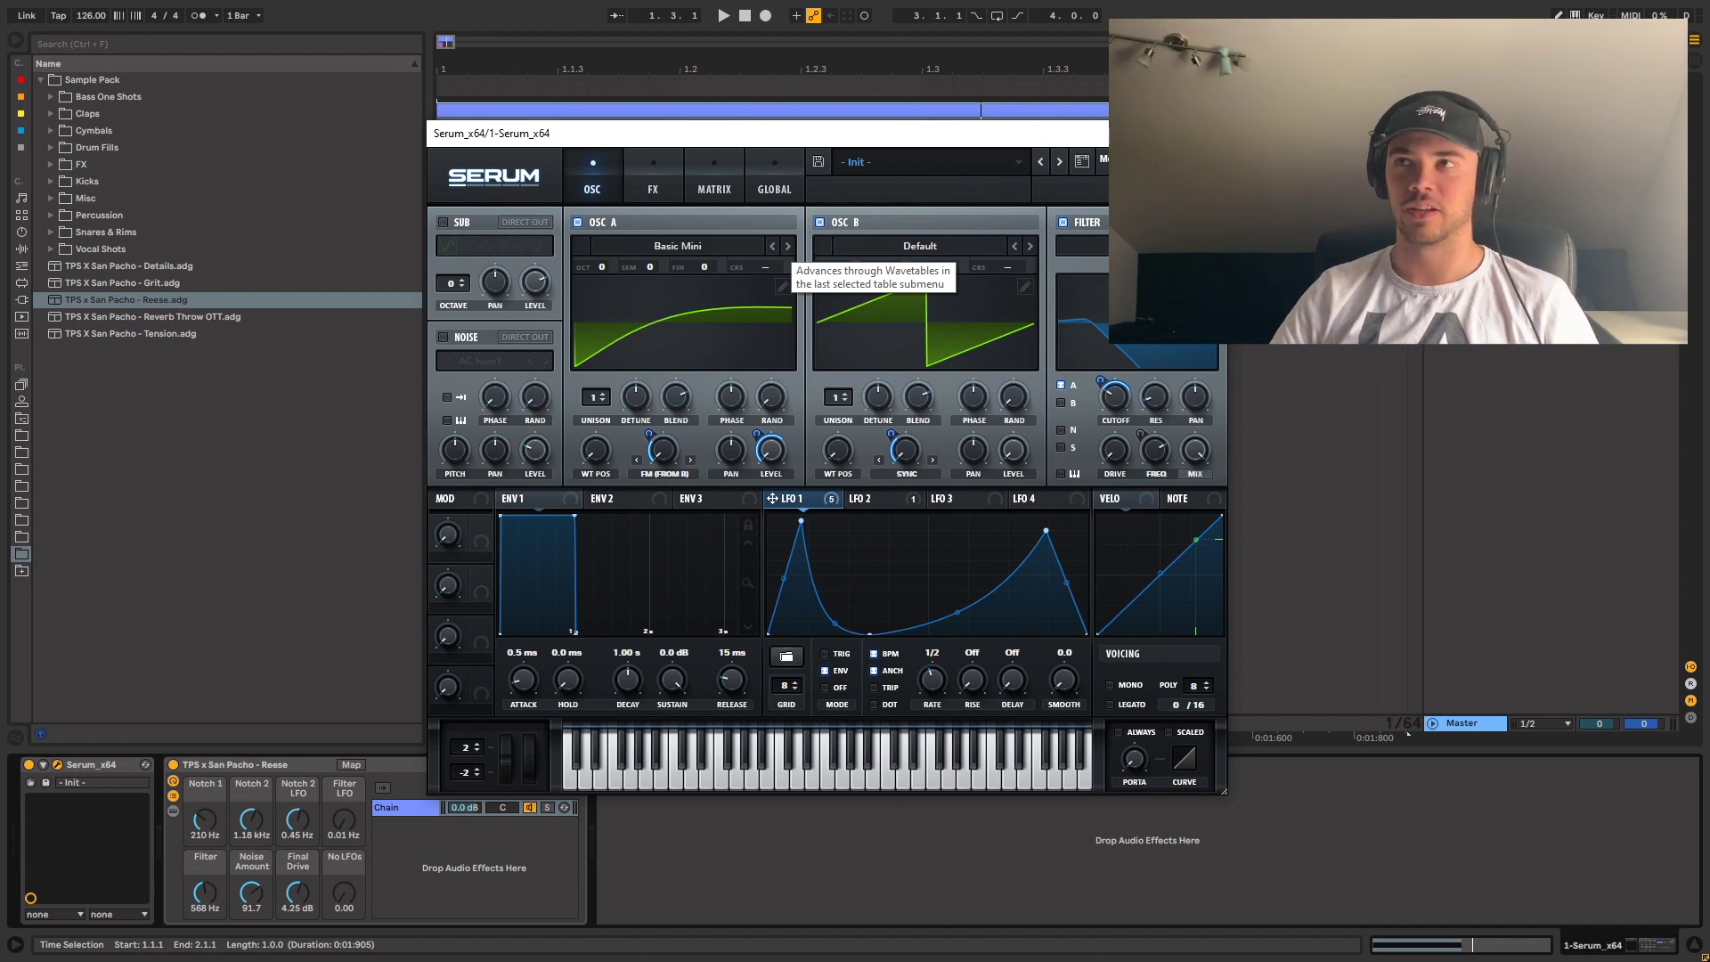
left_click(788, 245)
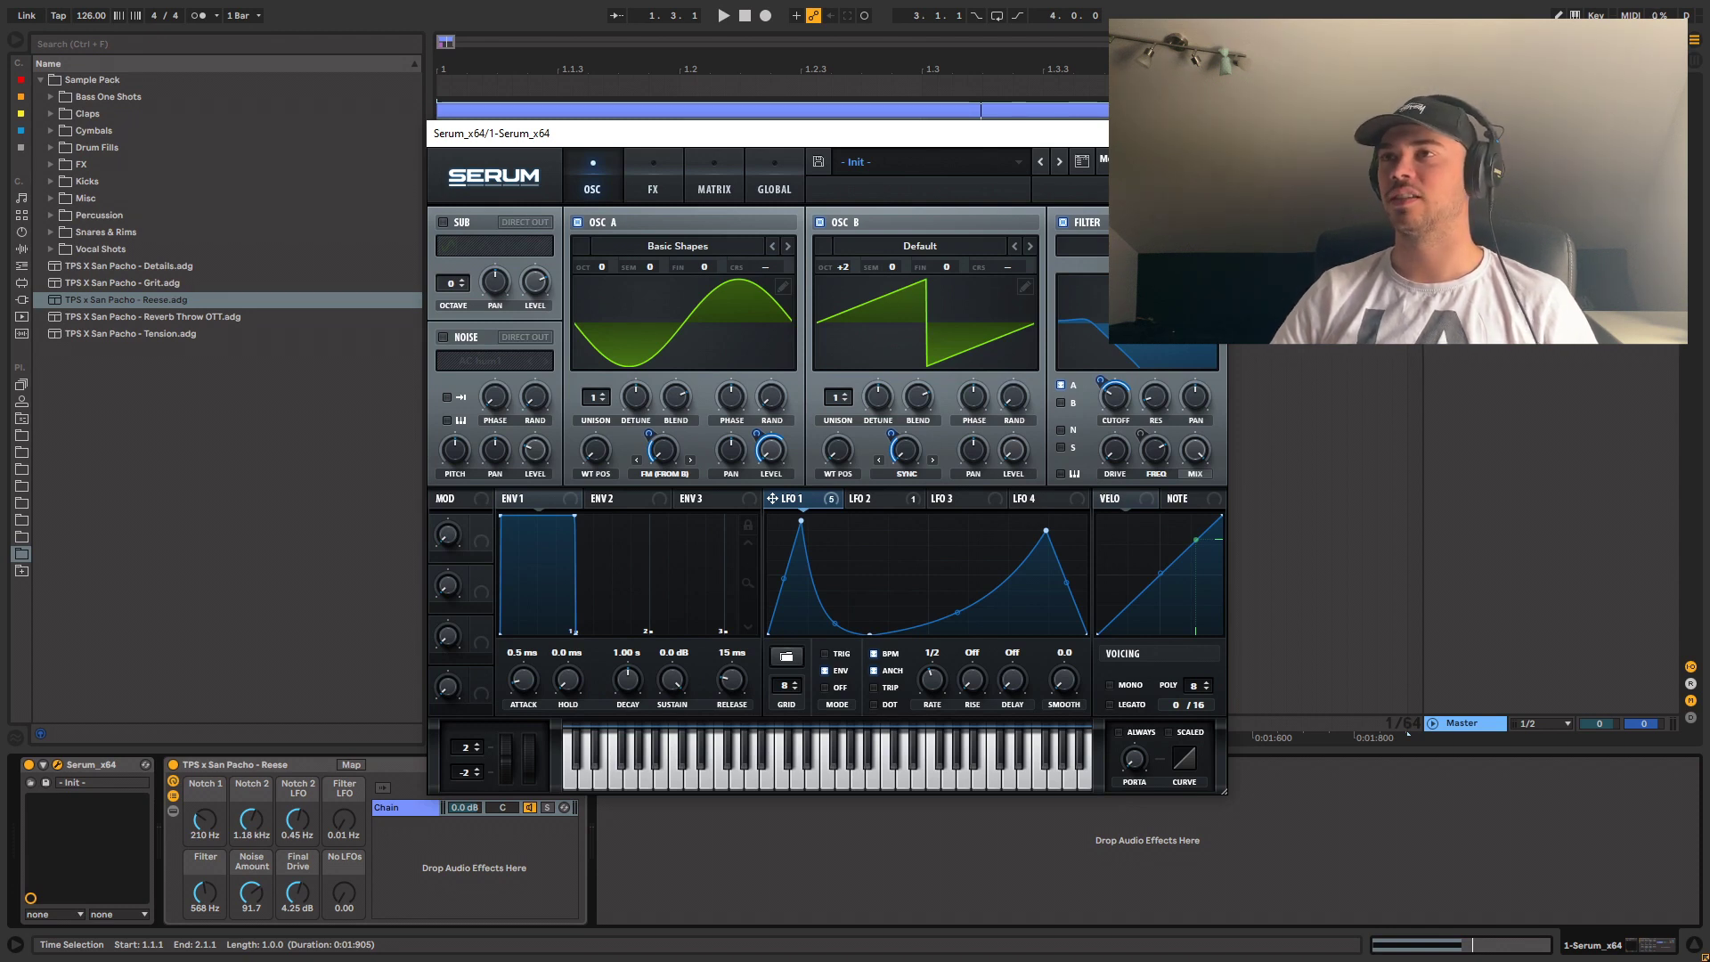
mouse_move(595, 450)
left_mouse_down()
mouse_move(596, 426)
mouse_move(596, 449)
left_mouse_up()
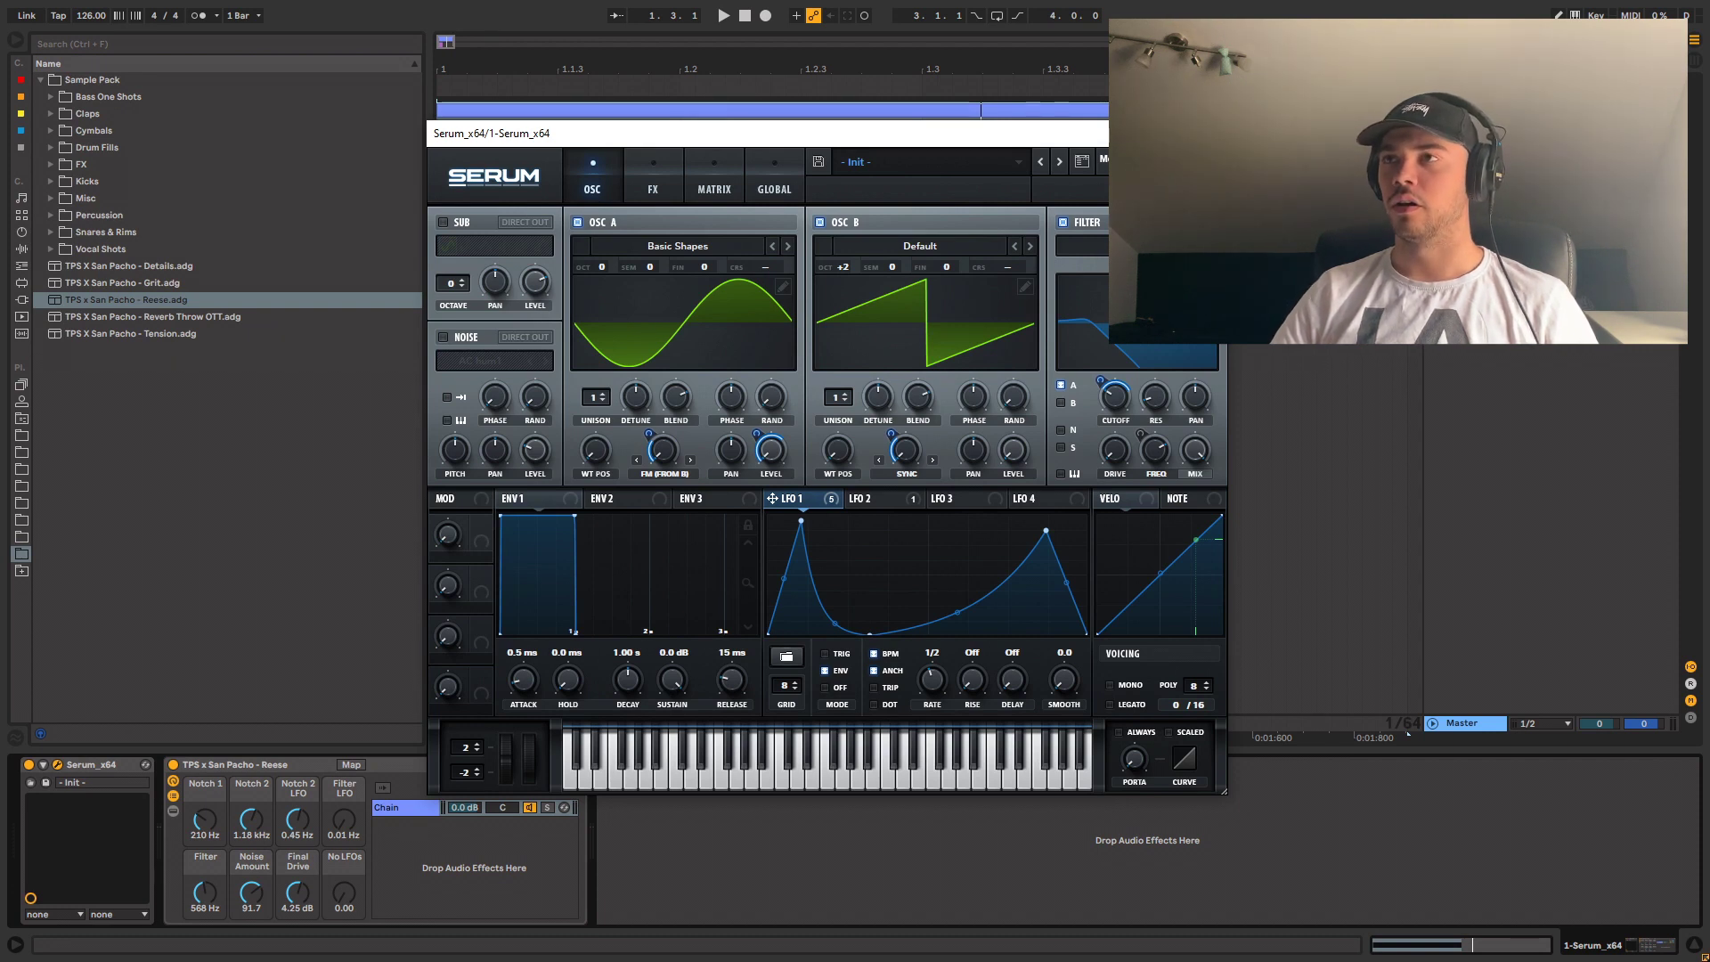
left_click_drag(595, 449, 595, 415)
key("space")
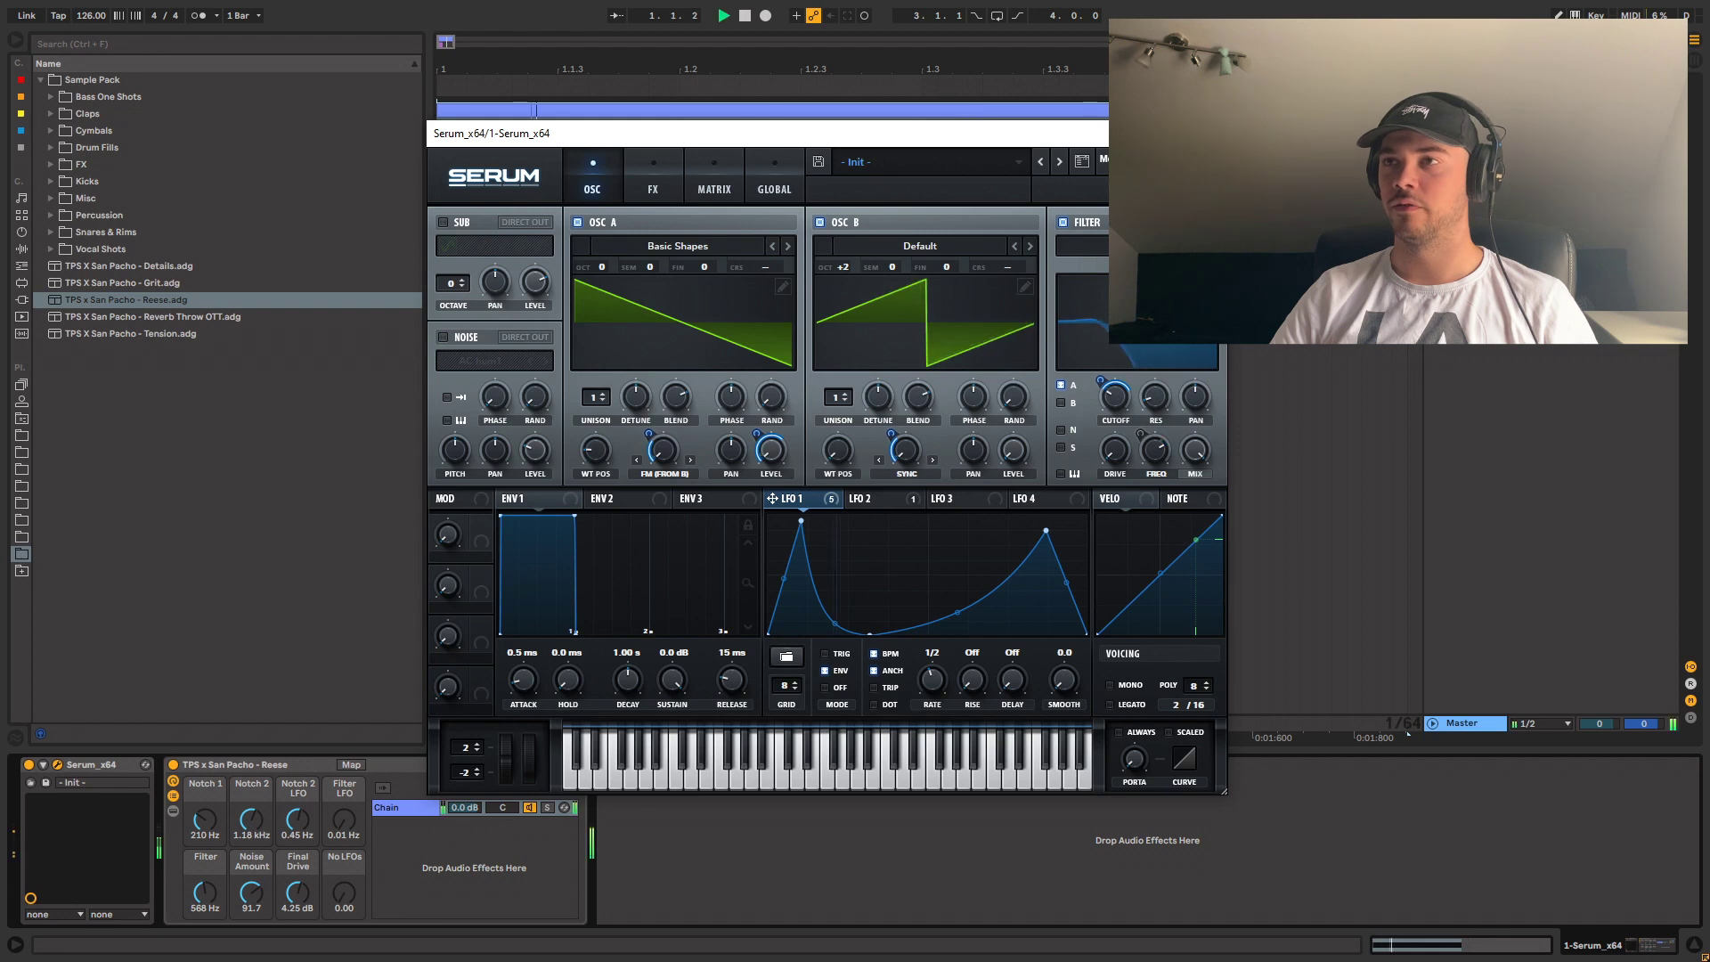
key("space")
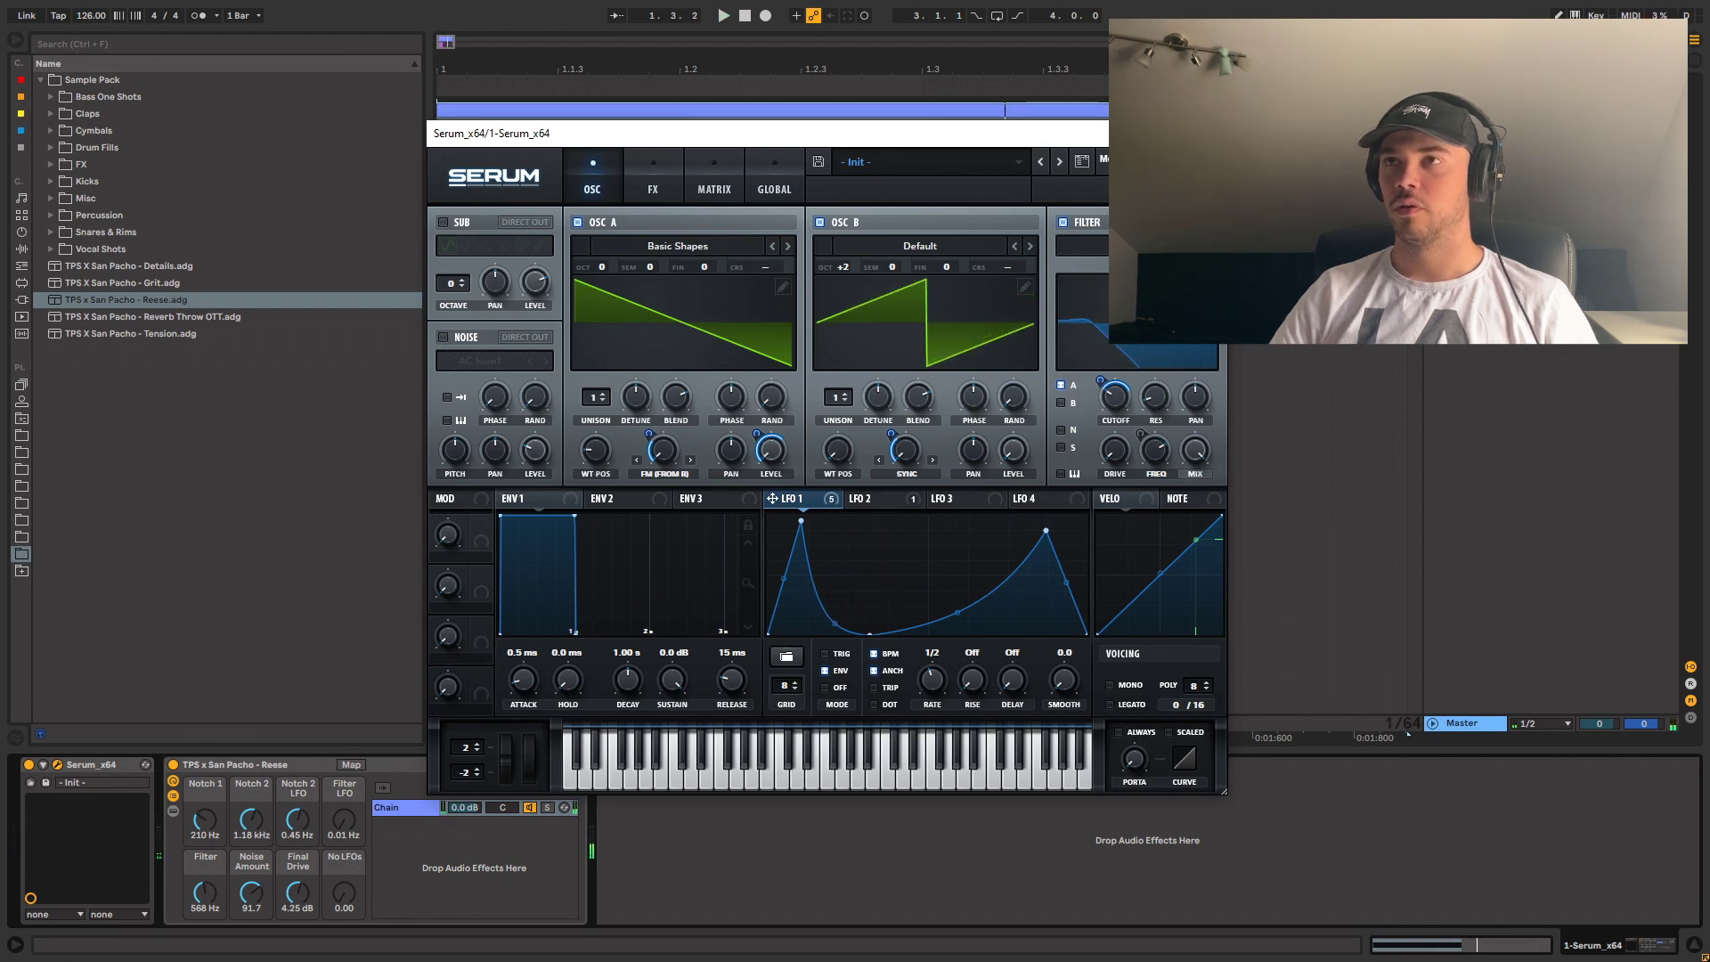
- Enable the sub oscillator with Direct Out and modulate its level with LFO 1
left_click(443, 222)
left_click(525, 223)
left_click_drag(536, 283, 535, 374)
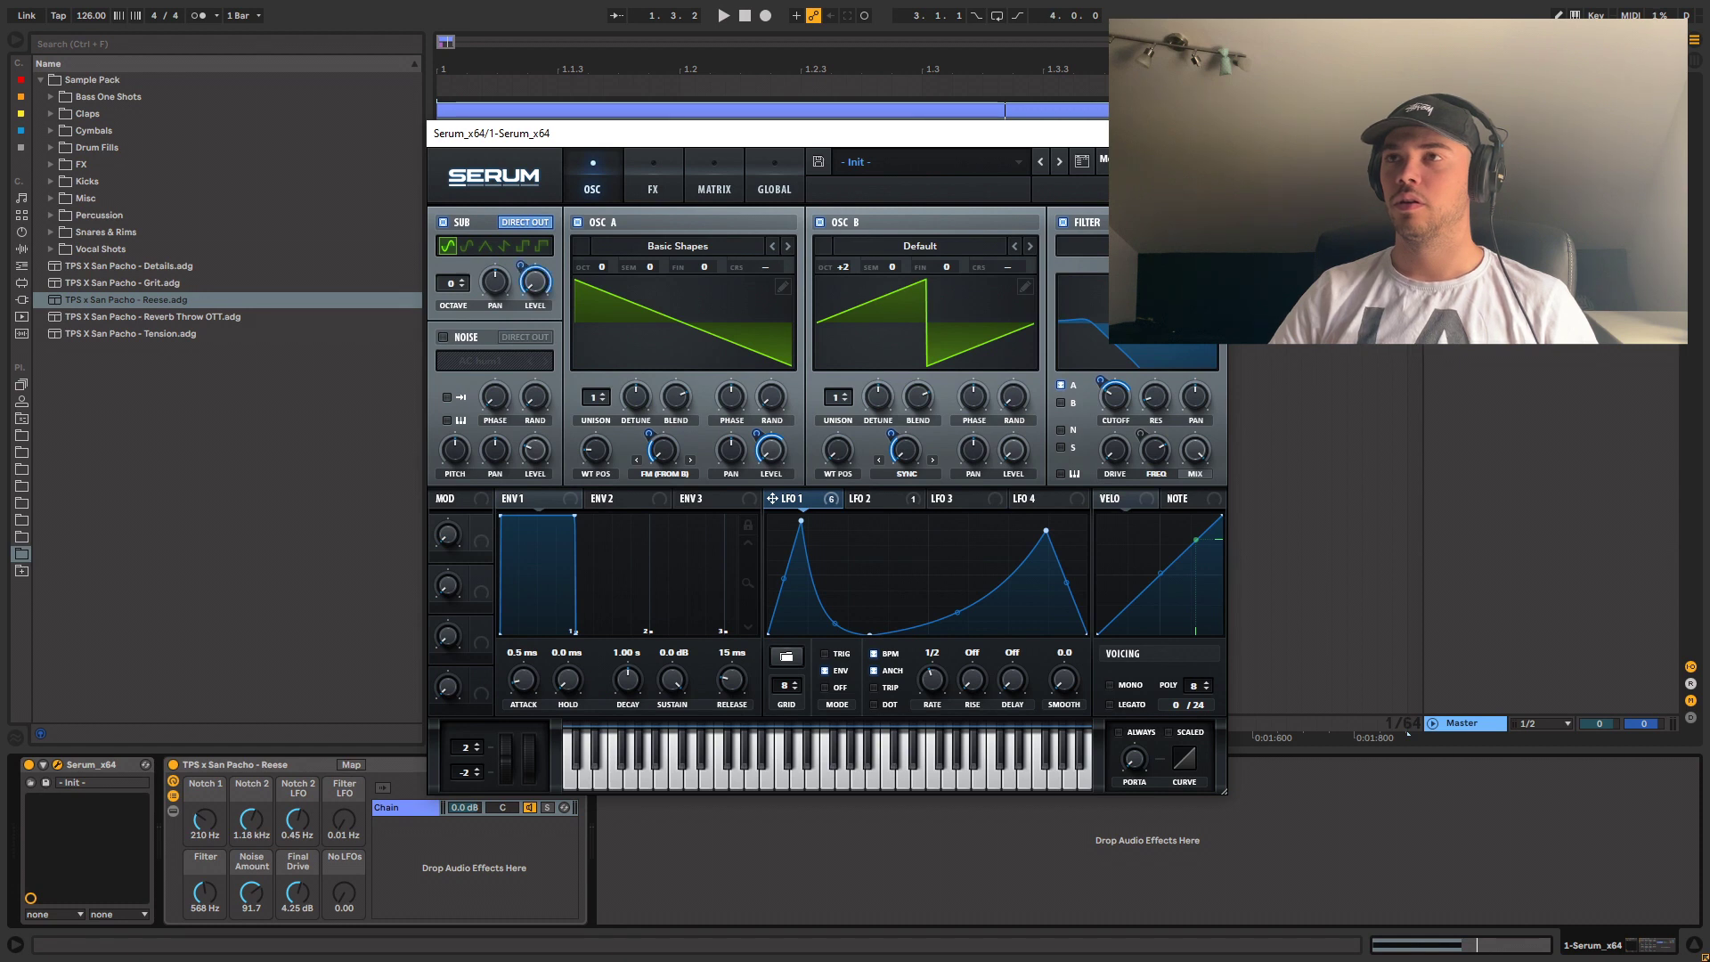
- Switch the oscillator filter to a low-pass type from the Normal group and audition the clip with oscillator B at +3 octaves
left_click(1149, 246)
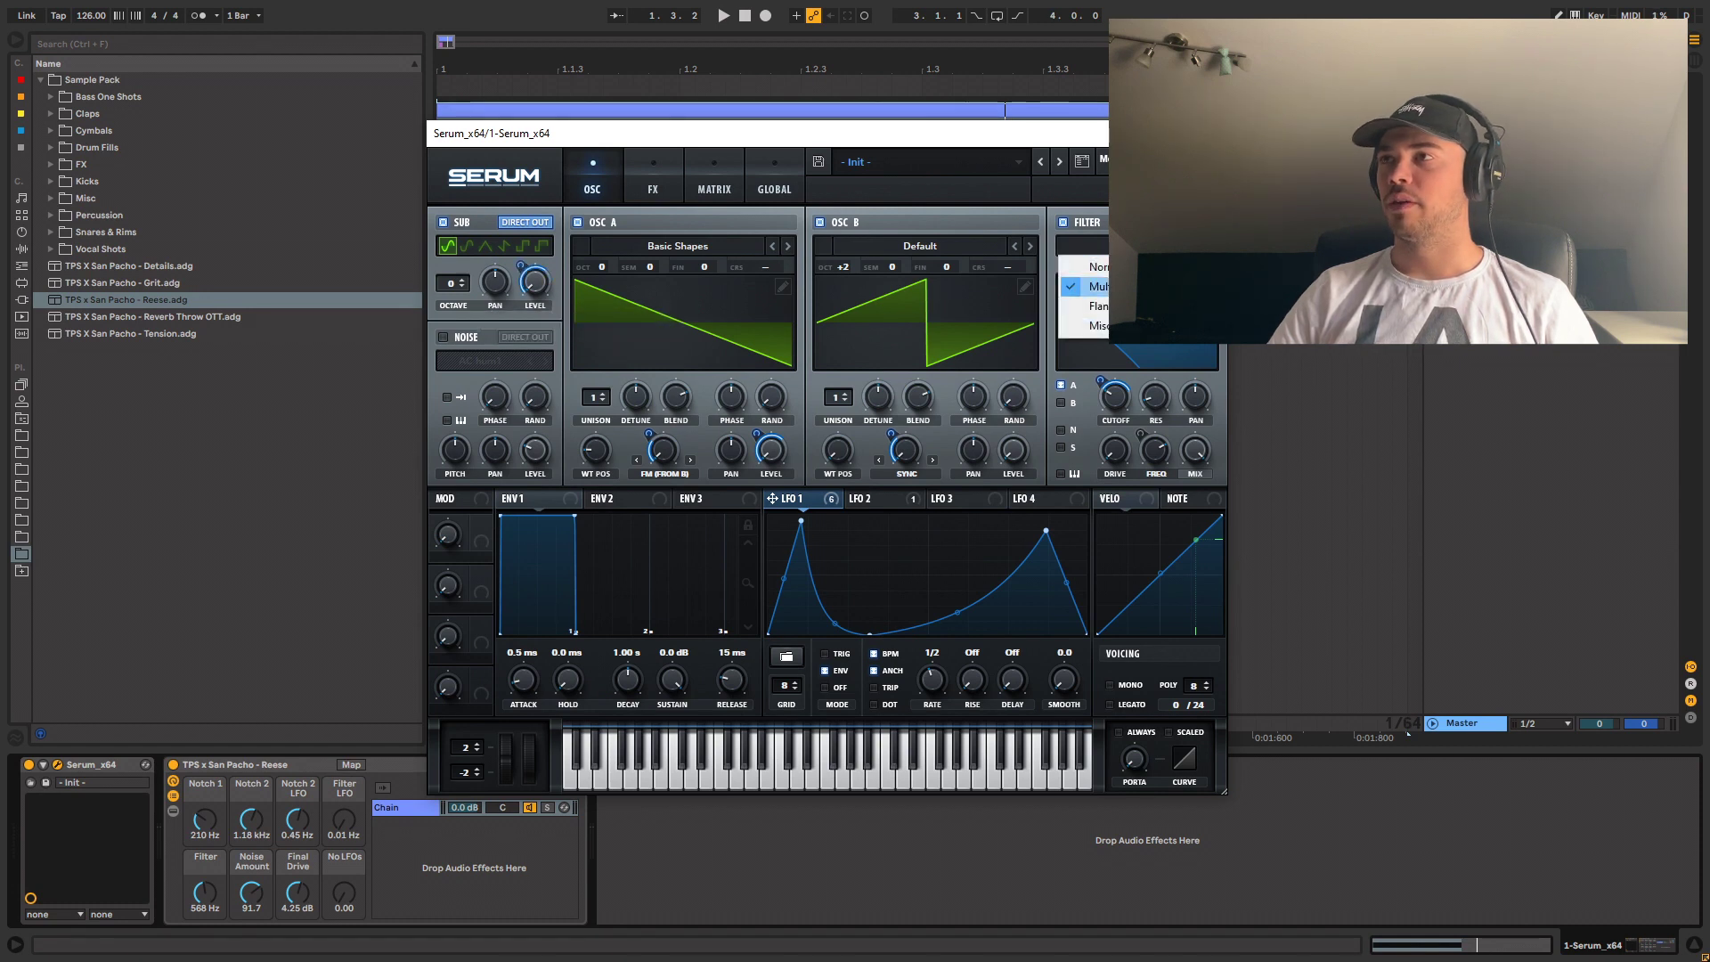
mouse_move(1130, 267)
left_click(1225, 286)
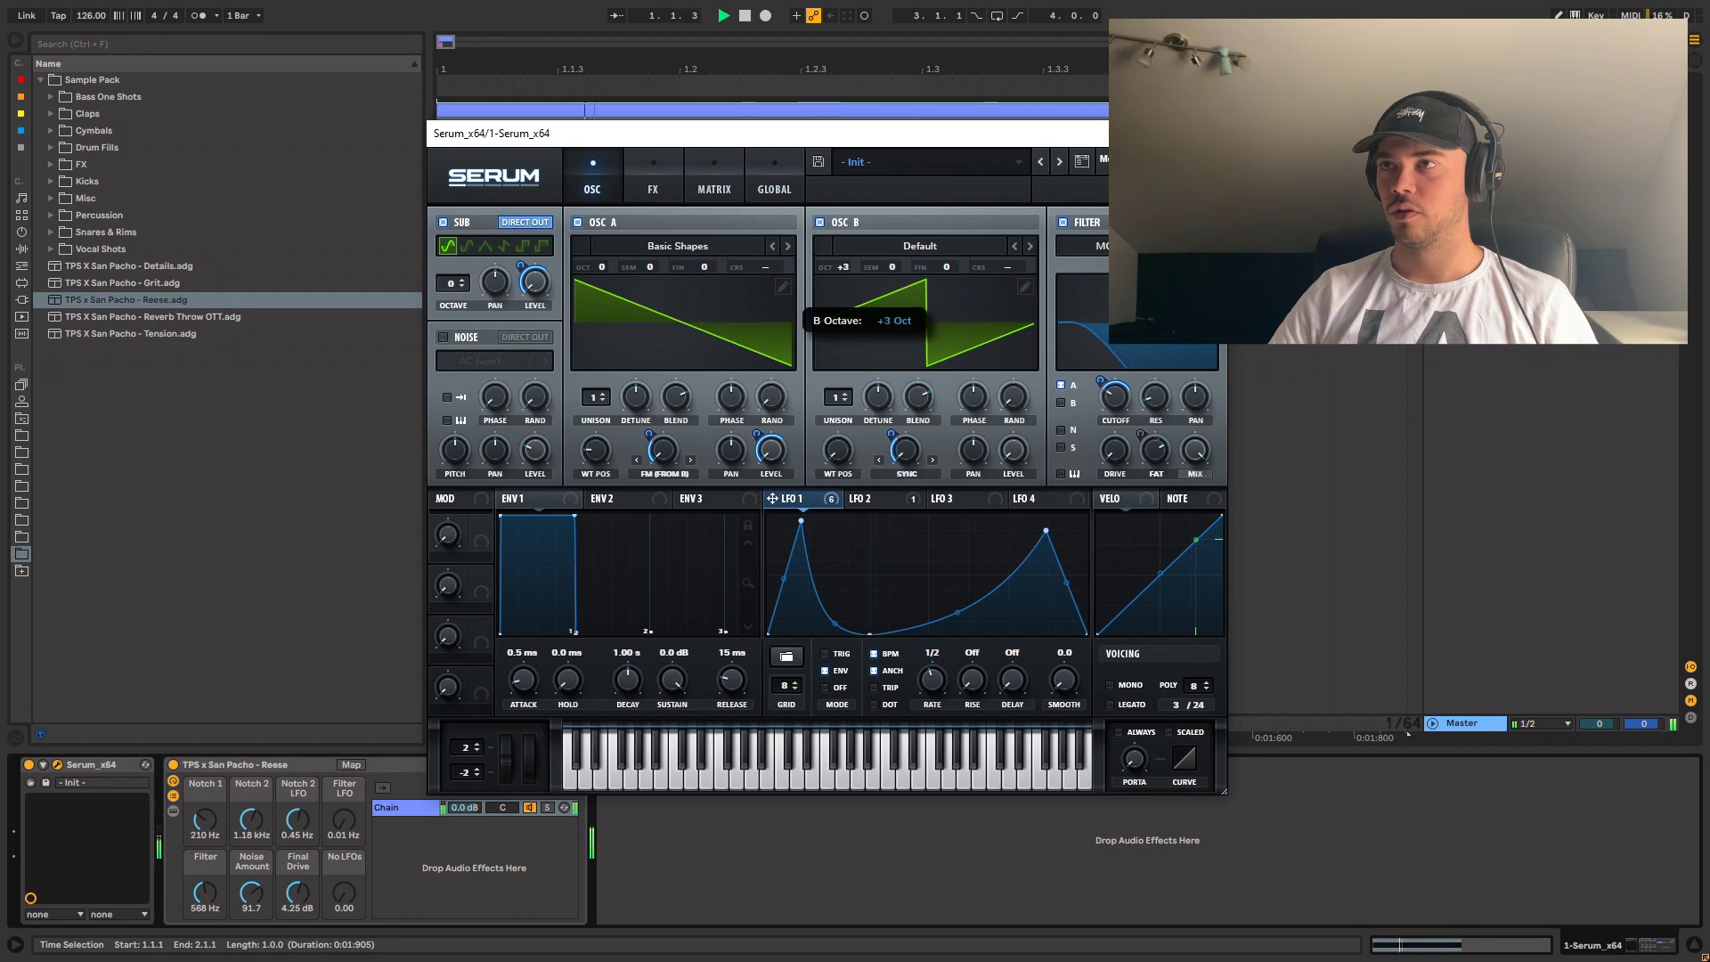
key("space")
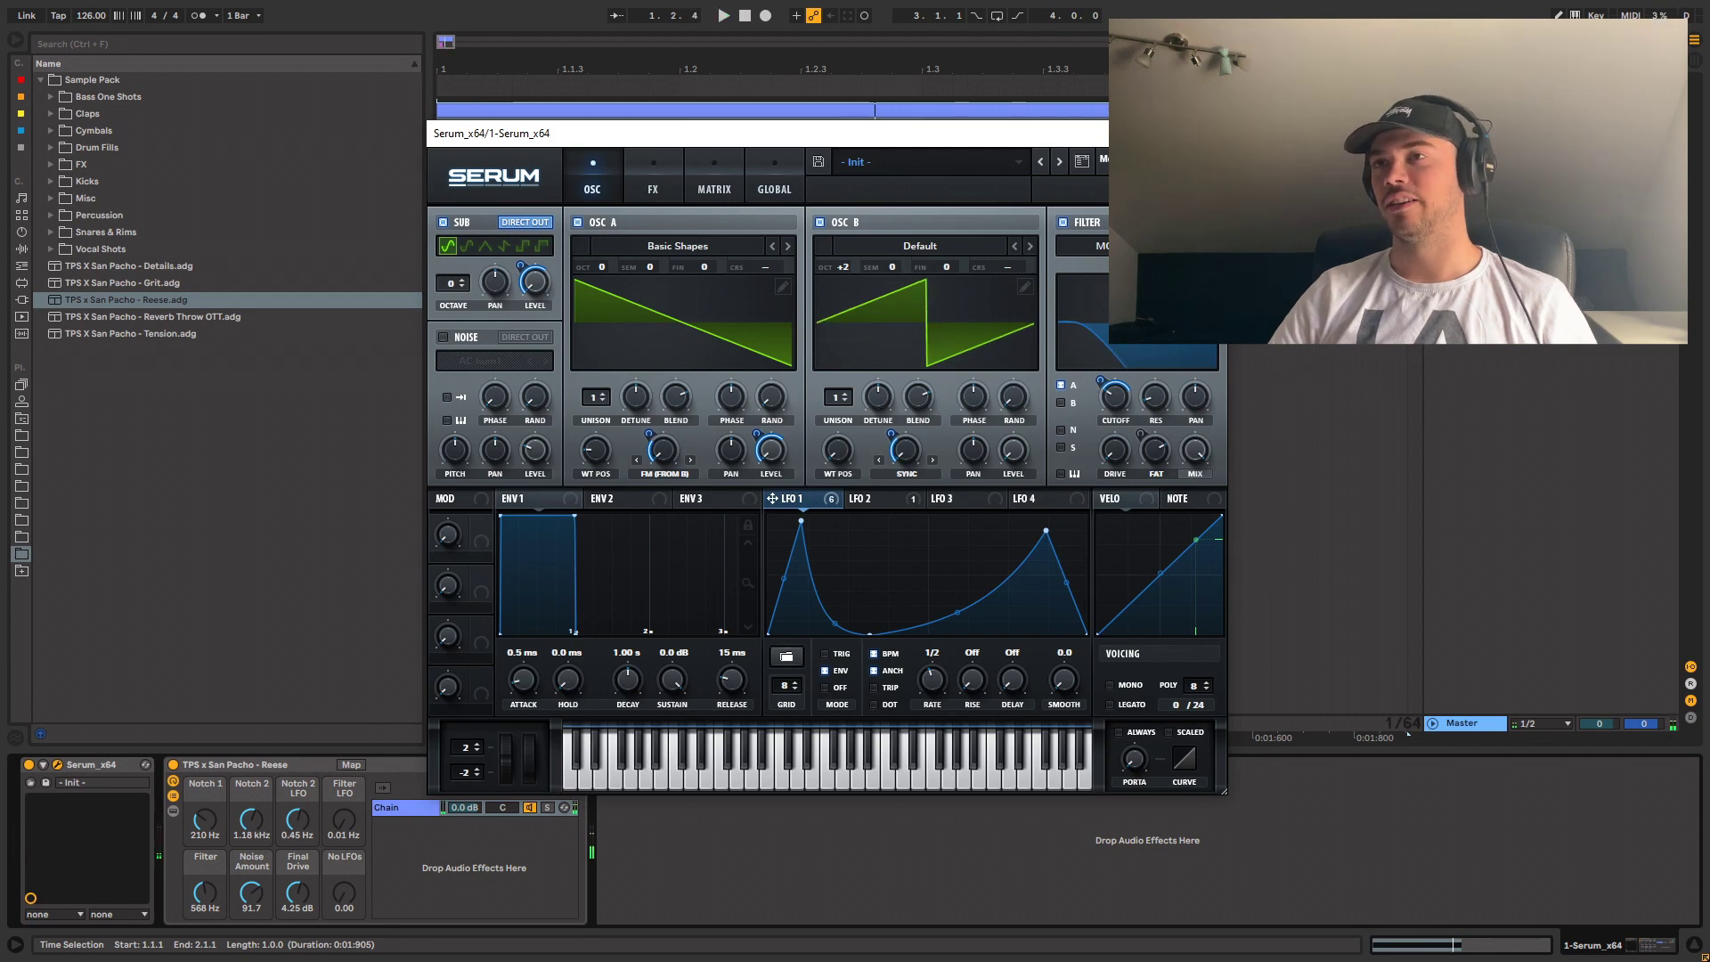
key("space")
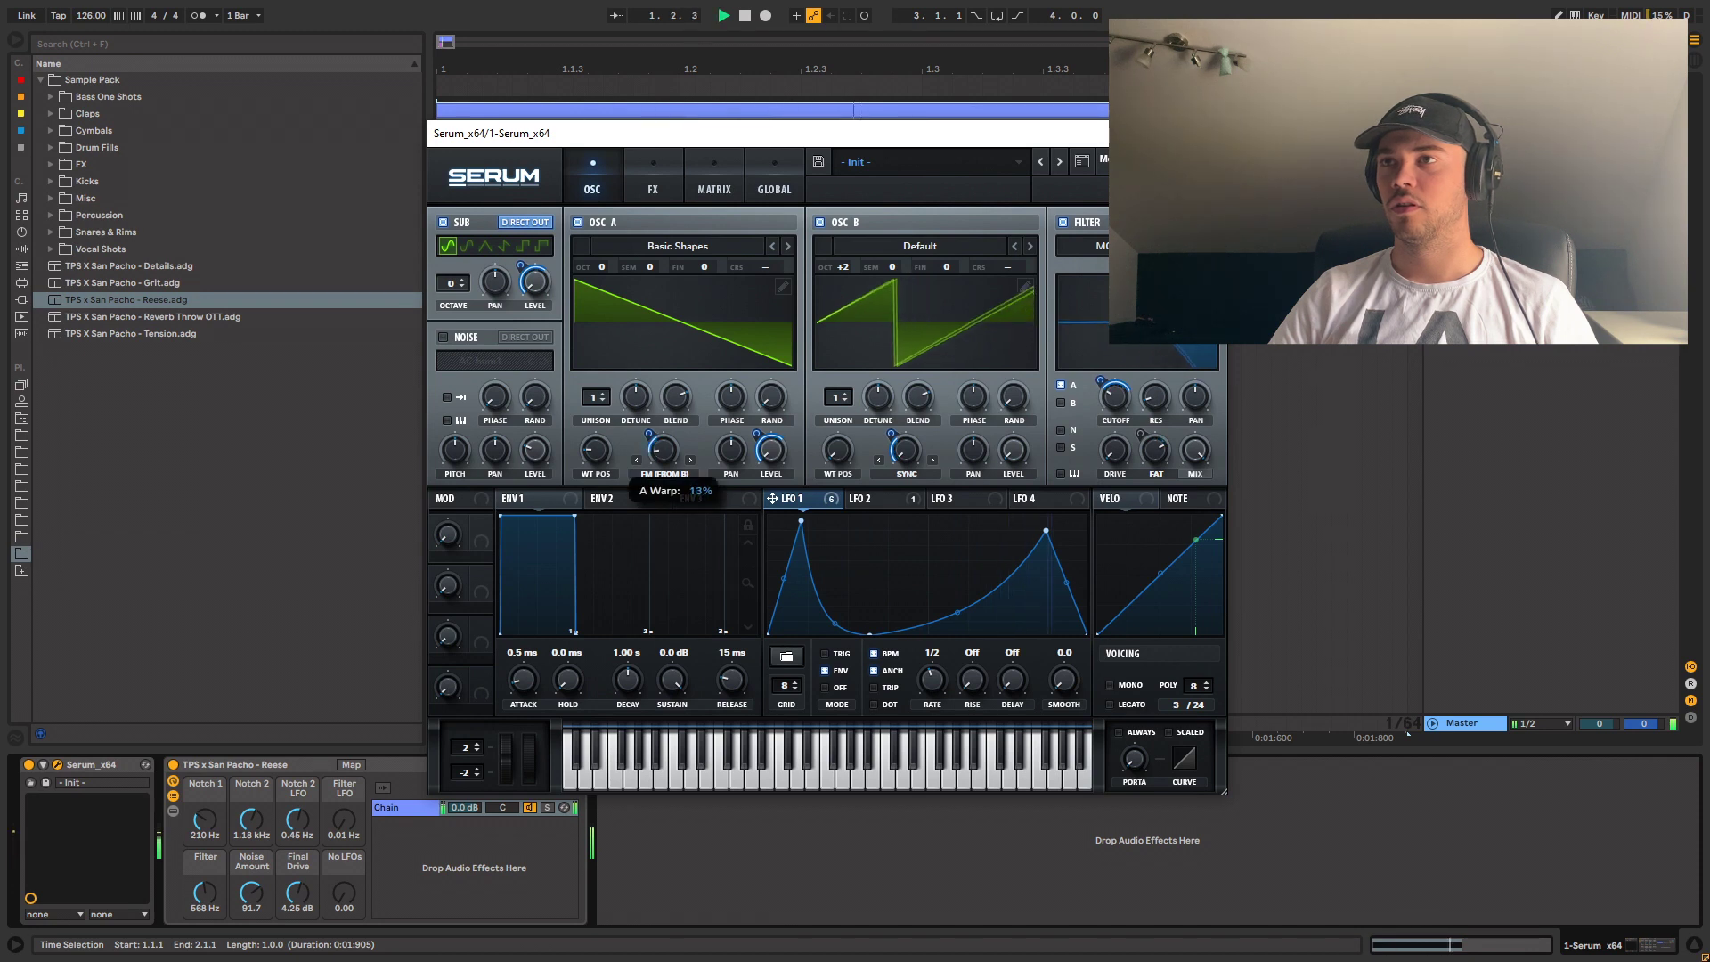
- Turn off the FX filter, enable the EQ with its low band set to a low-cut shape, and play the clip
left_click(653, 182)
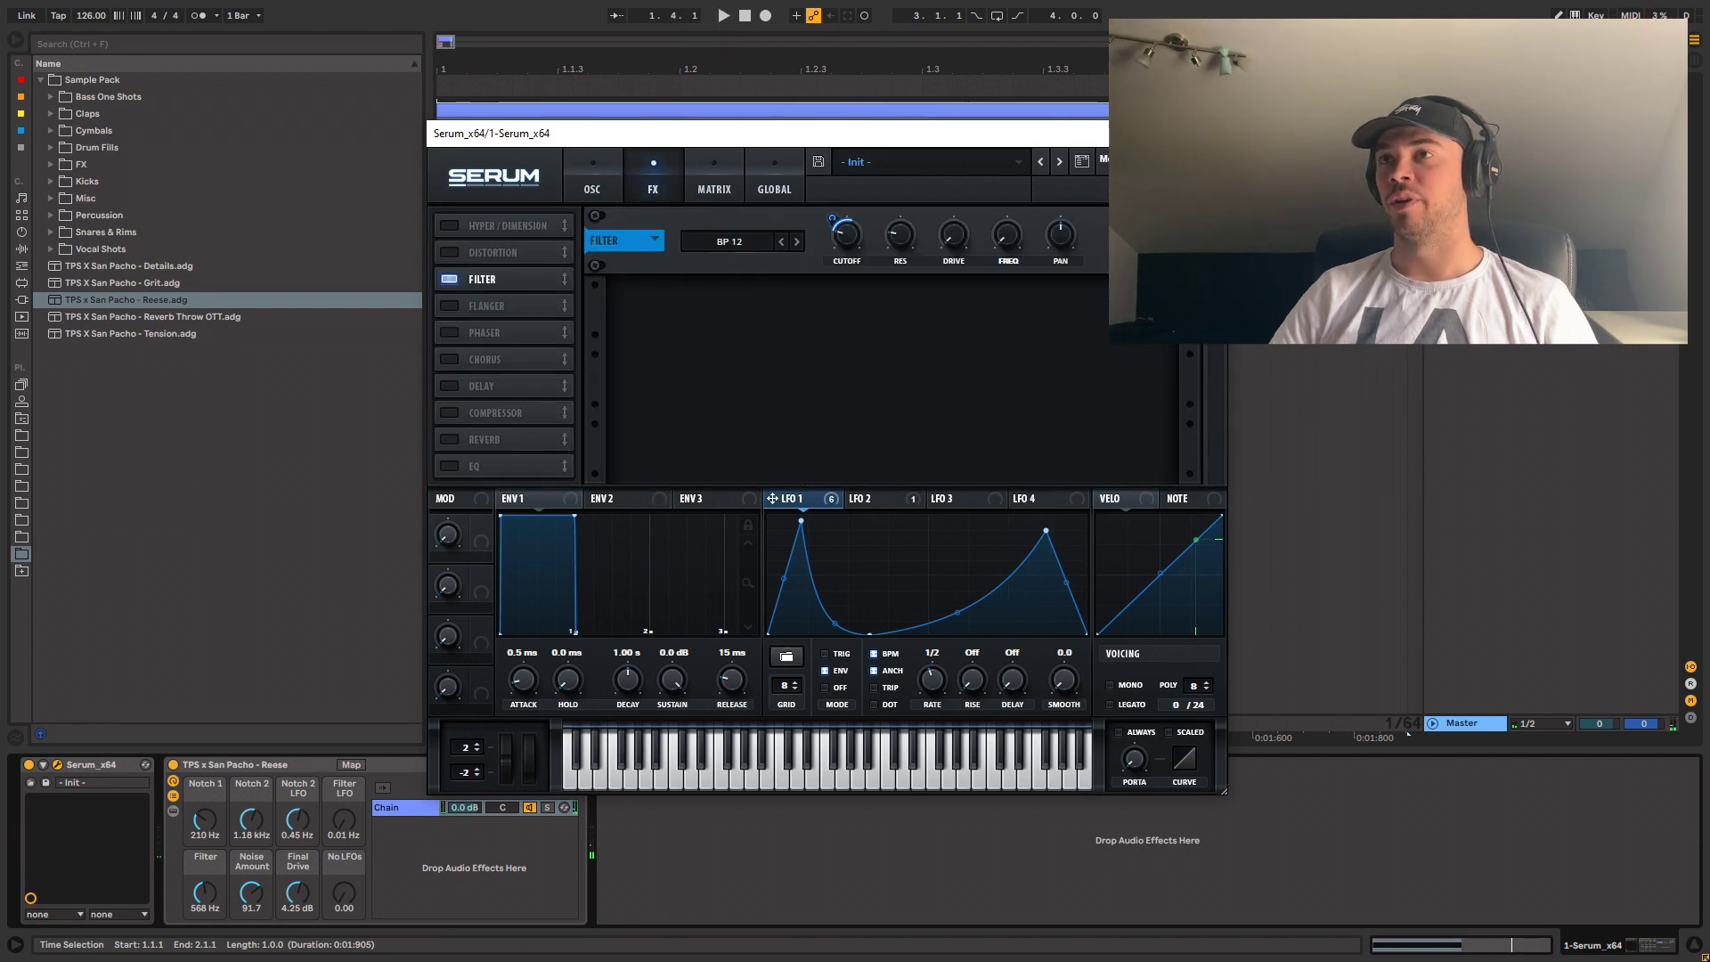
left_click(450, 278)
key("space")
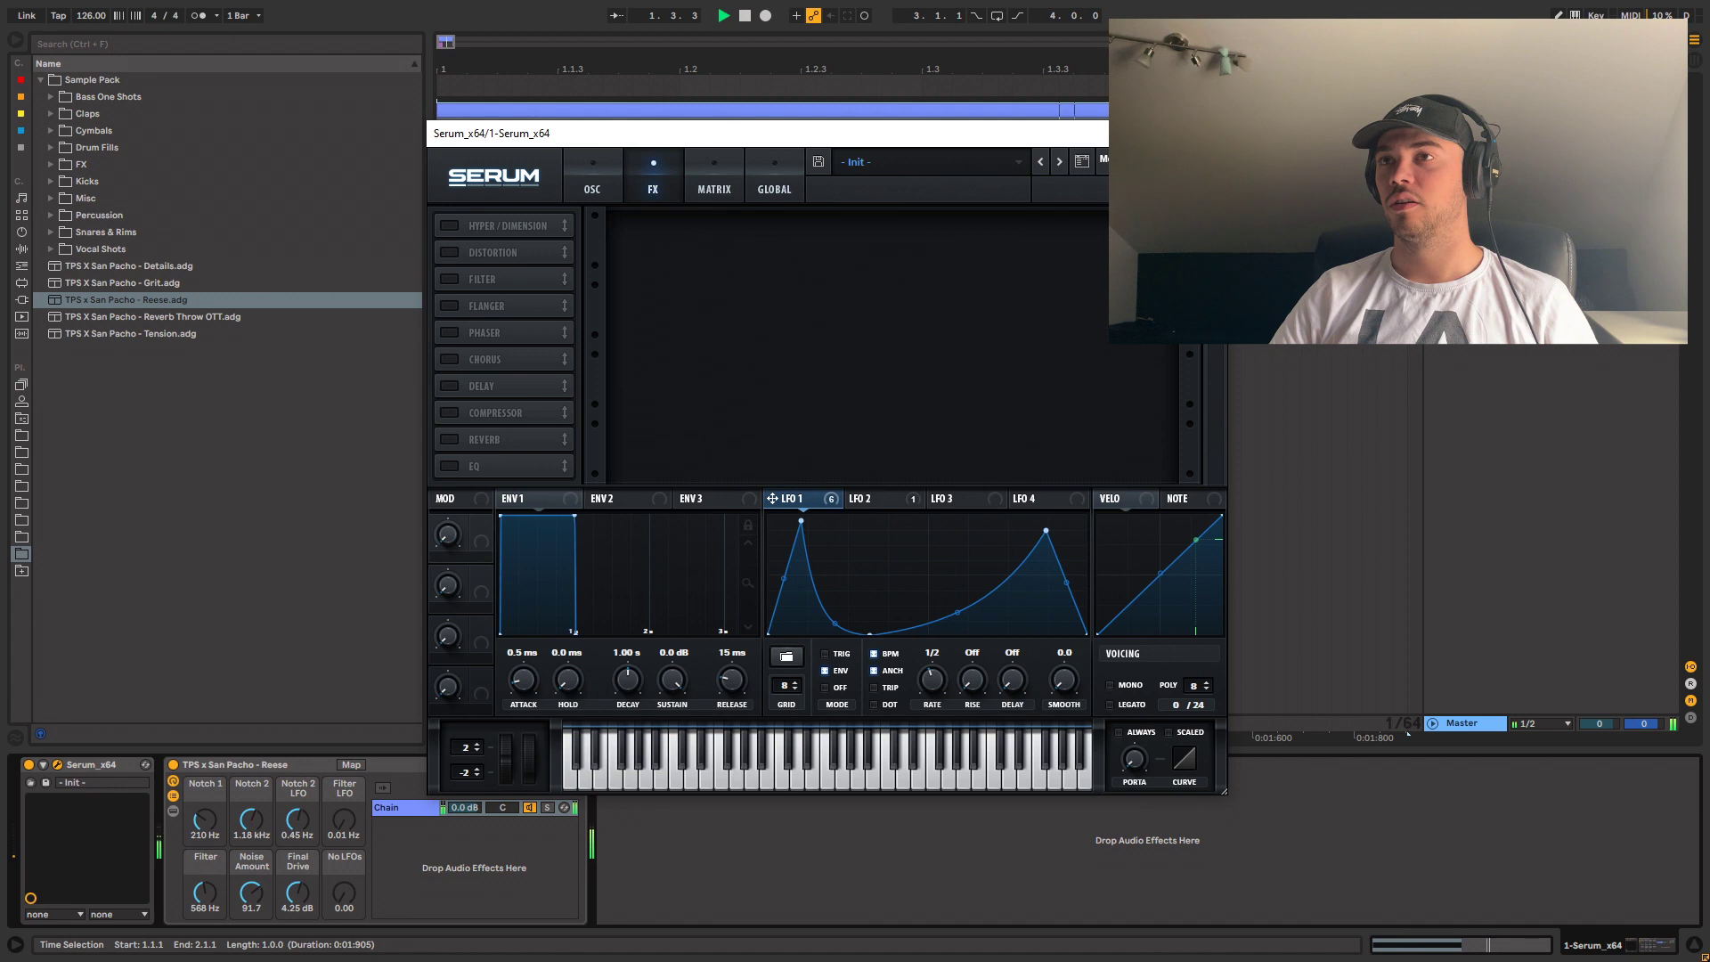
left_click(449, 466)
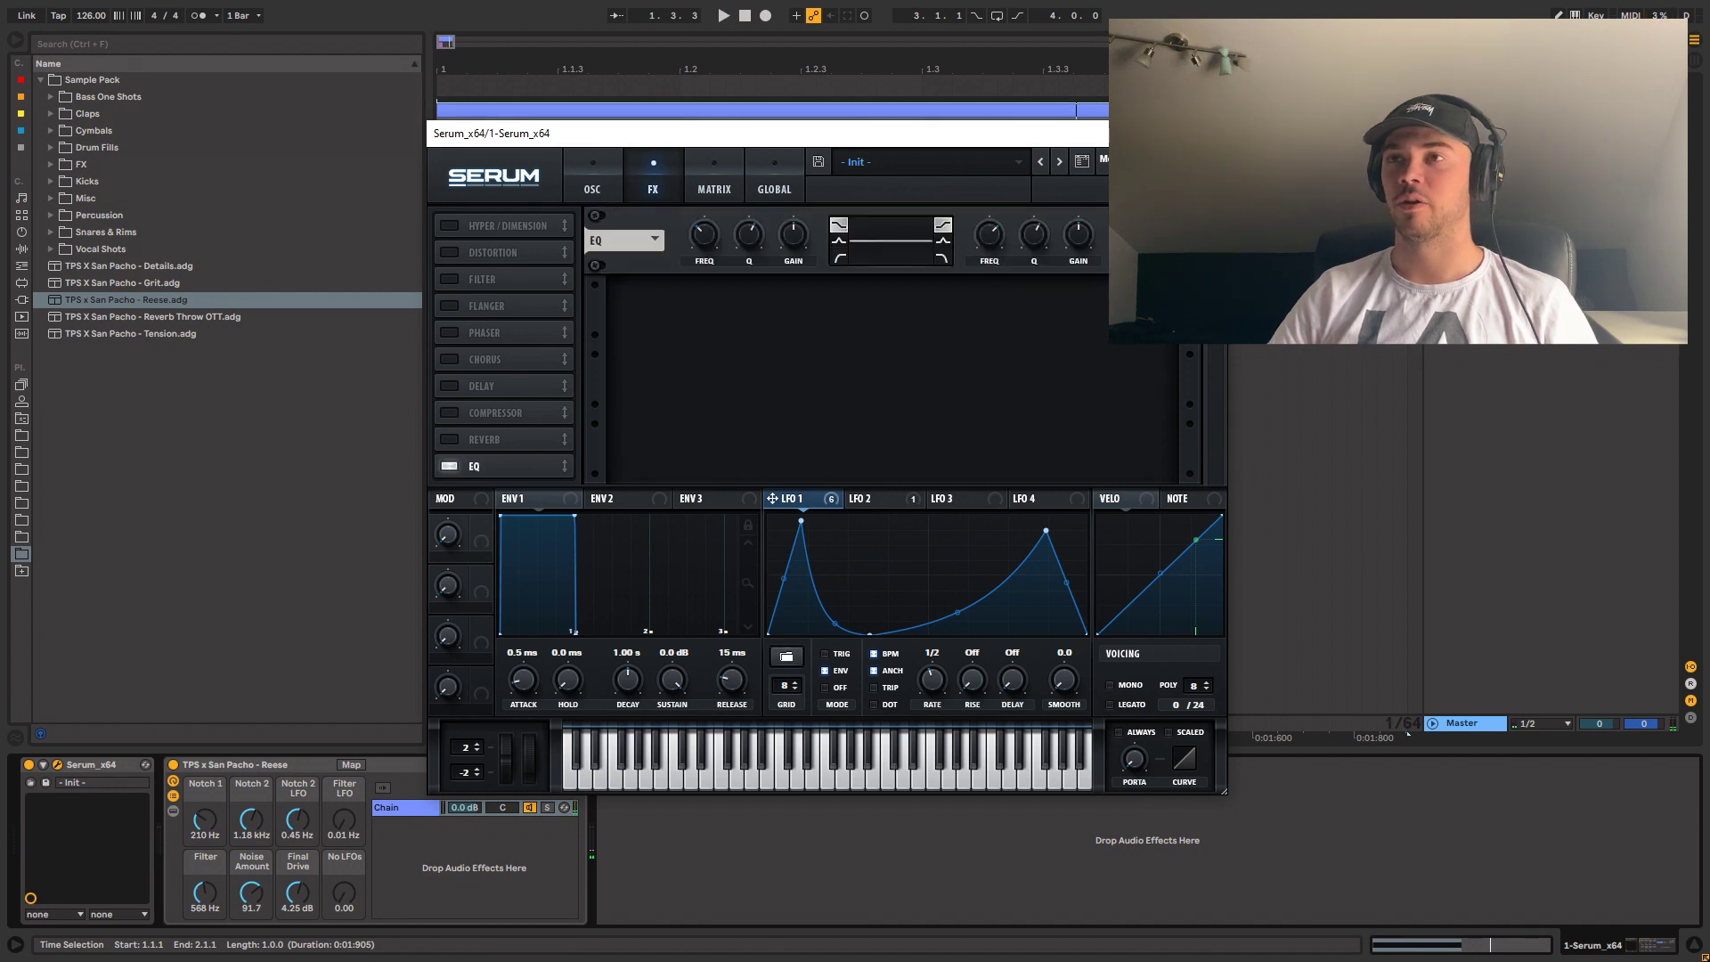
left_click(839, 258)
key("space")
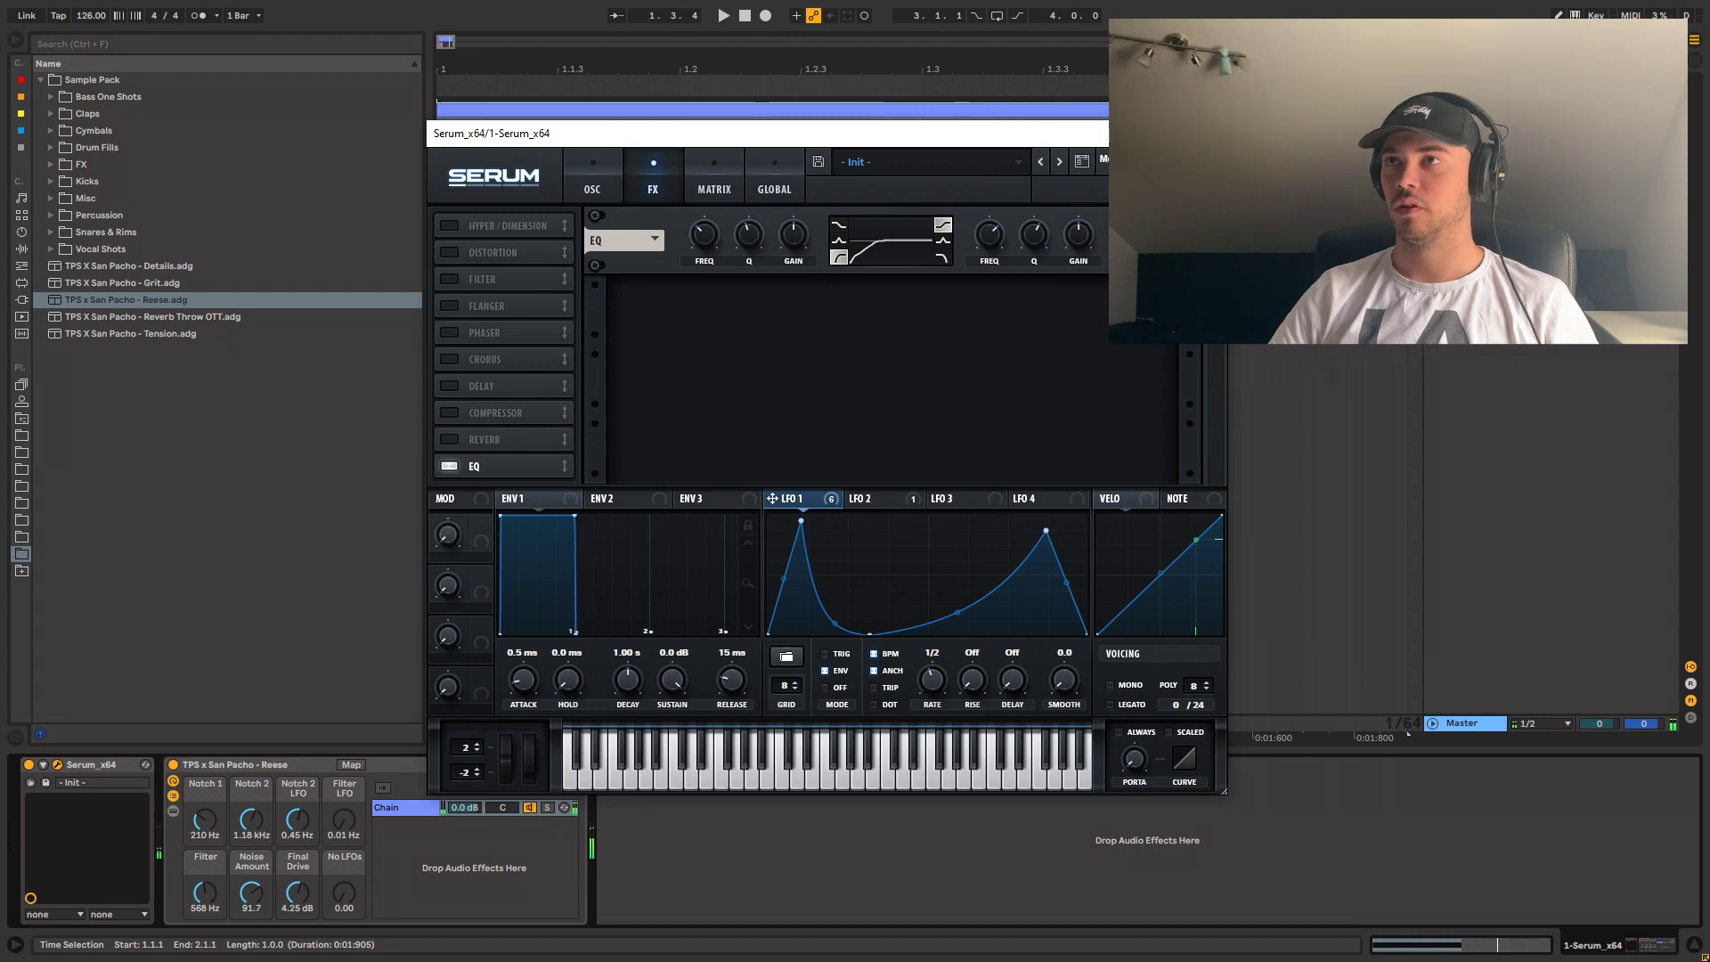
- Set the Reese rack's macros to Noise Amount 117, Final Drive -1.42 dB, No LFOs 20.8, Notch 1 959 Hz and Notch 2 303 Hz
left_click(592, 186)
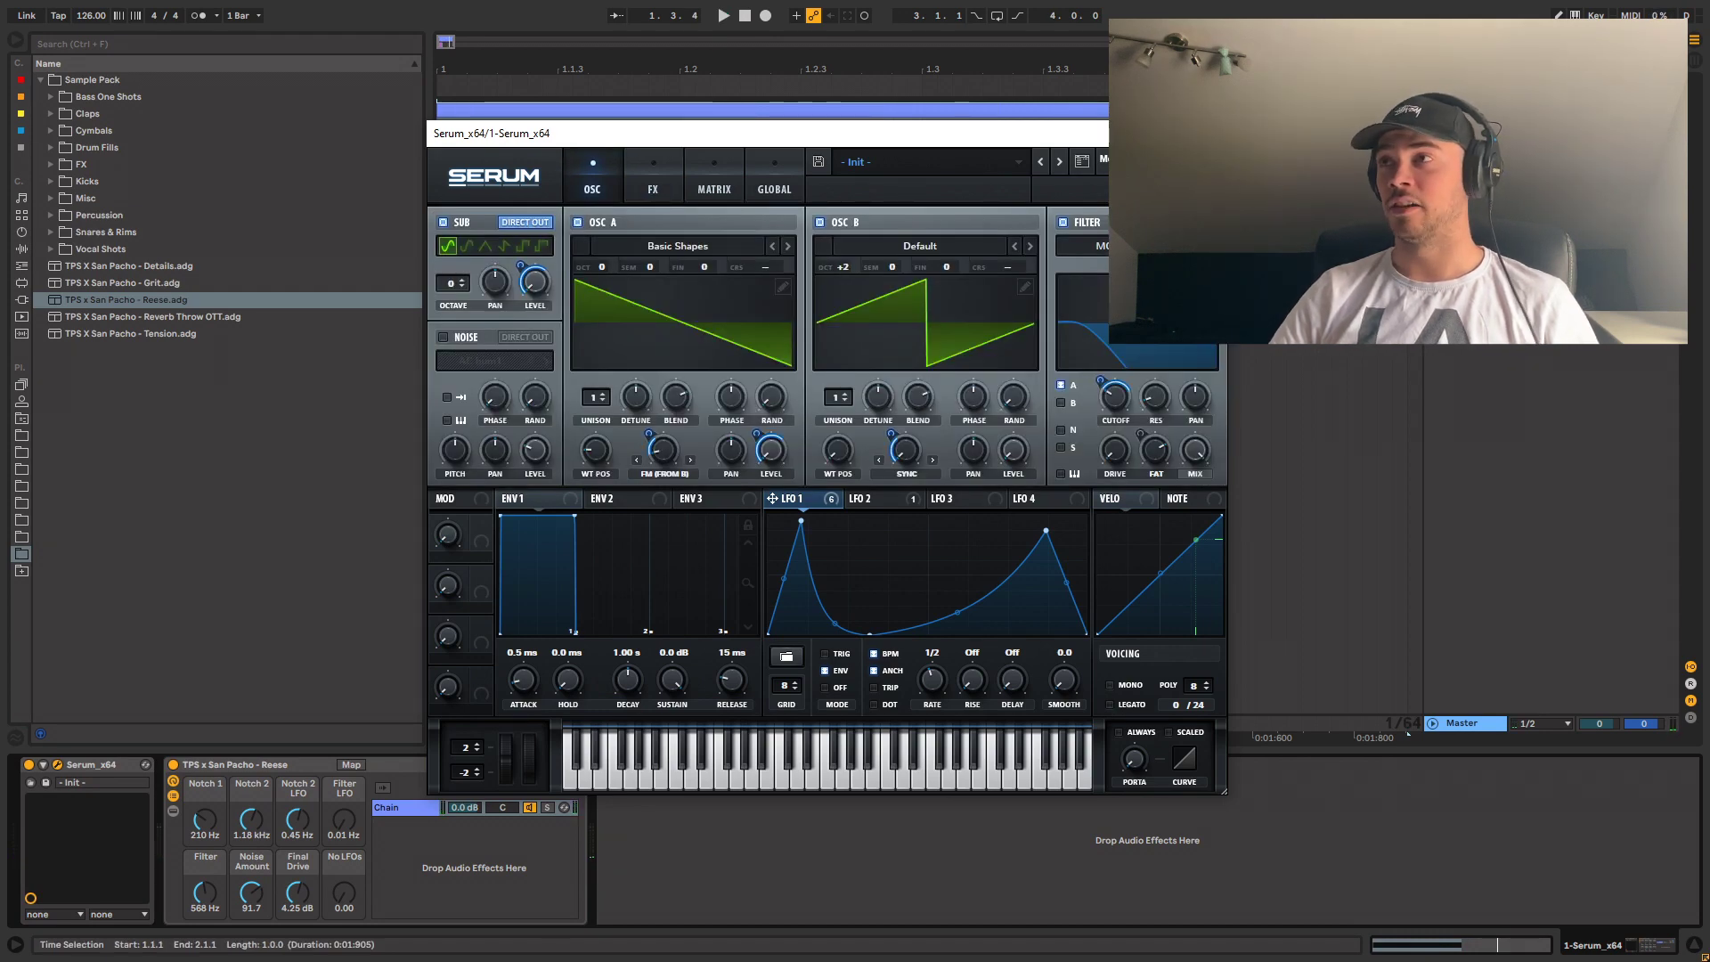
key("ctrl+alt+p")
key("space")
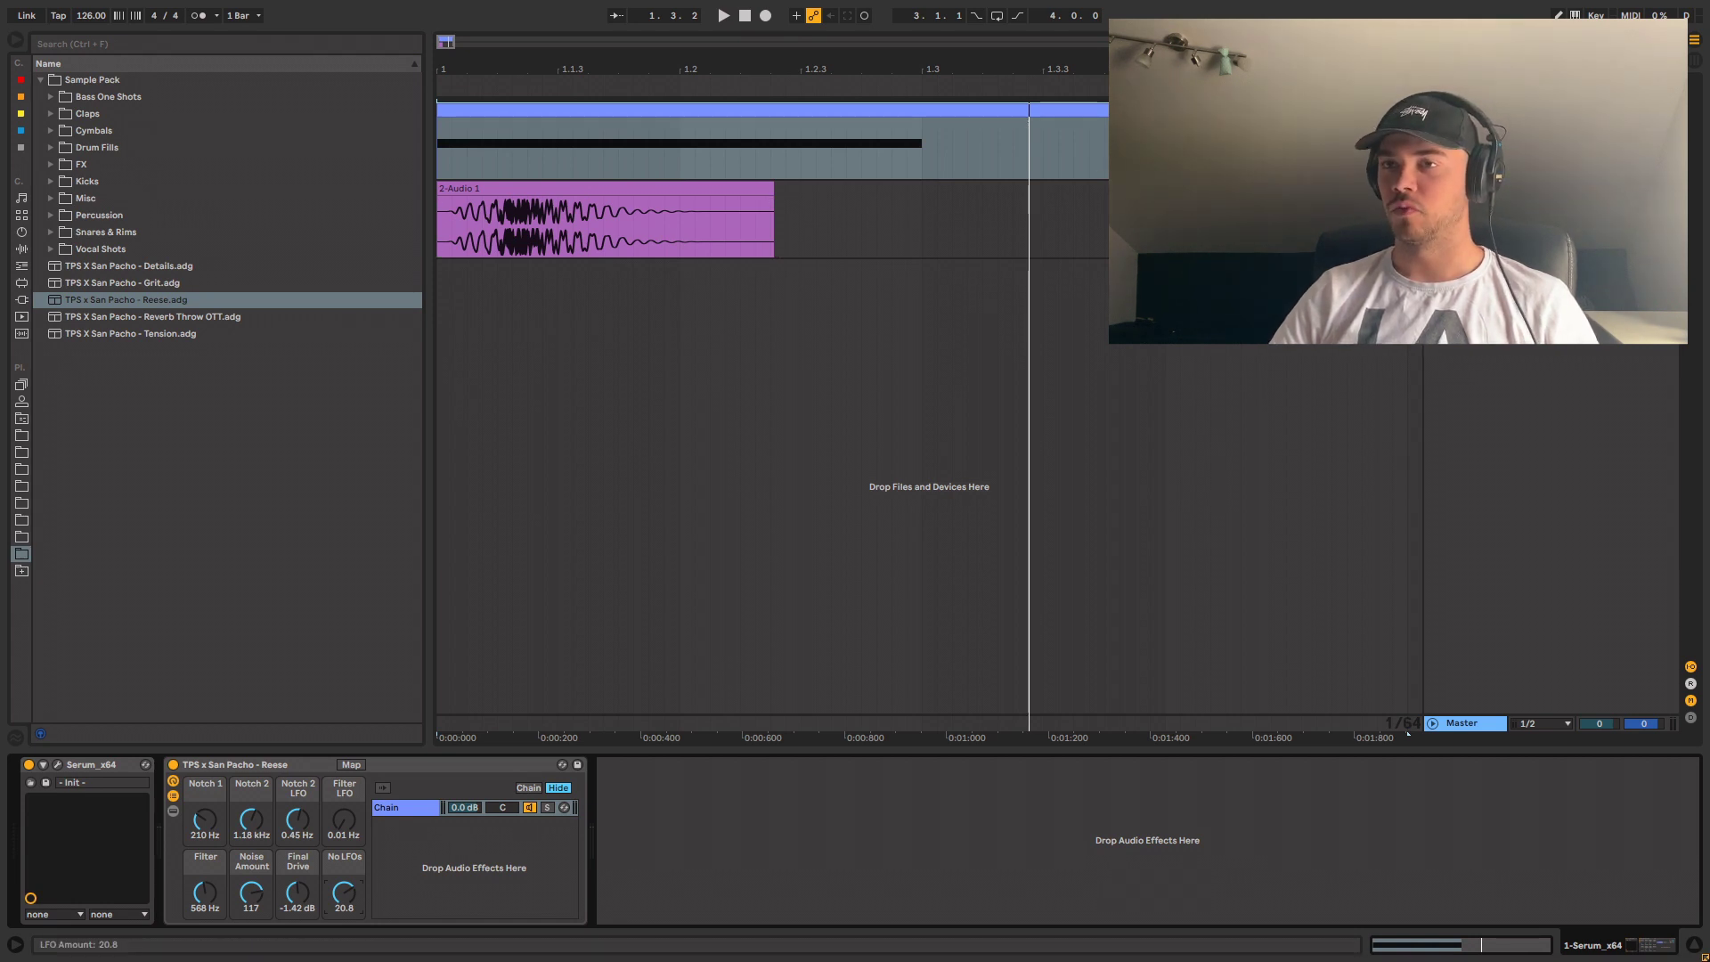
key("space")
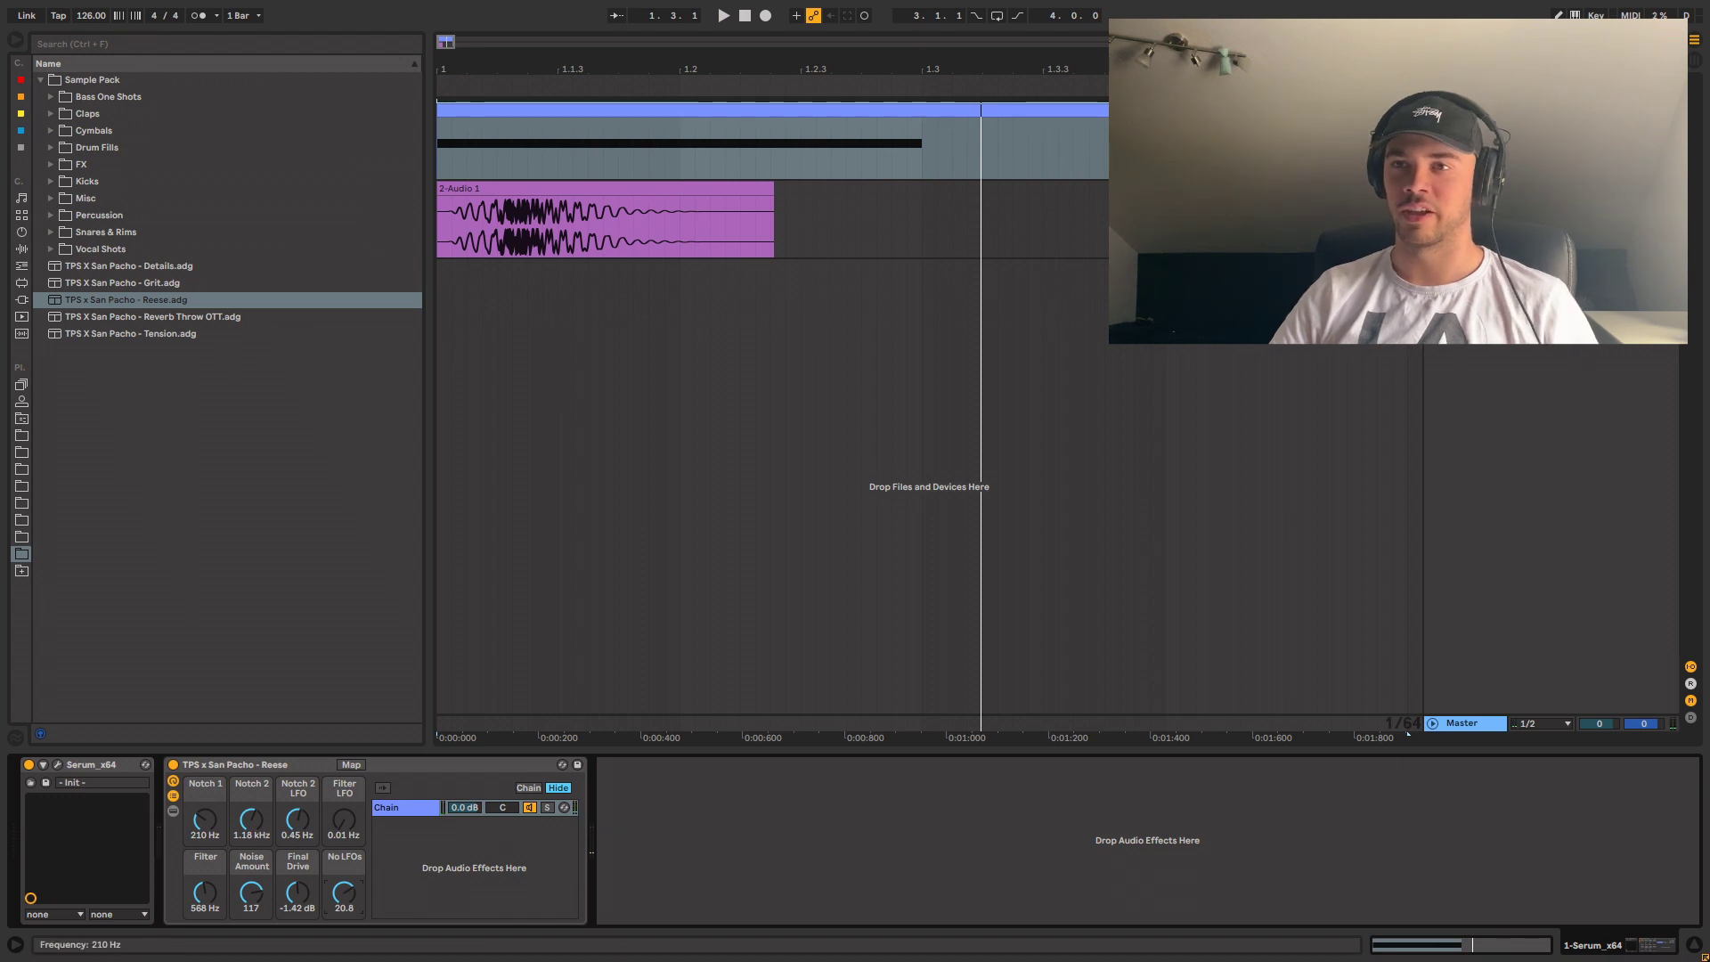
key("space")
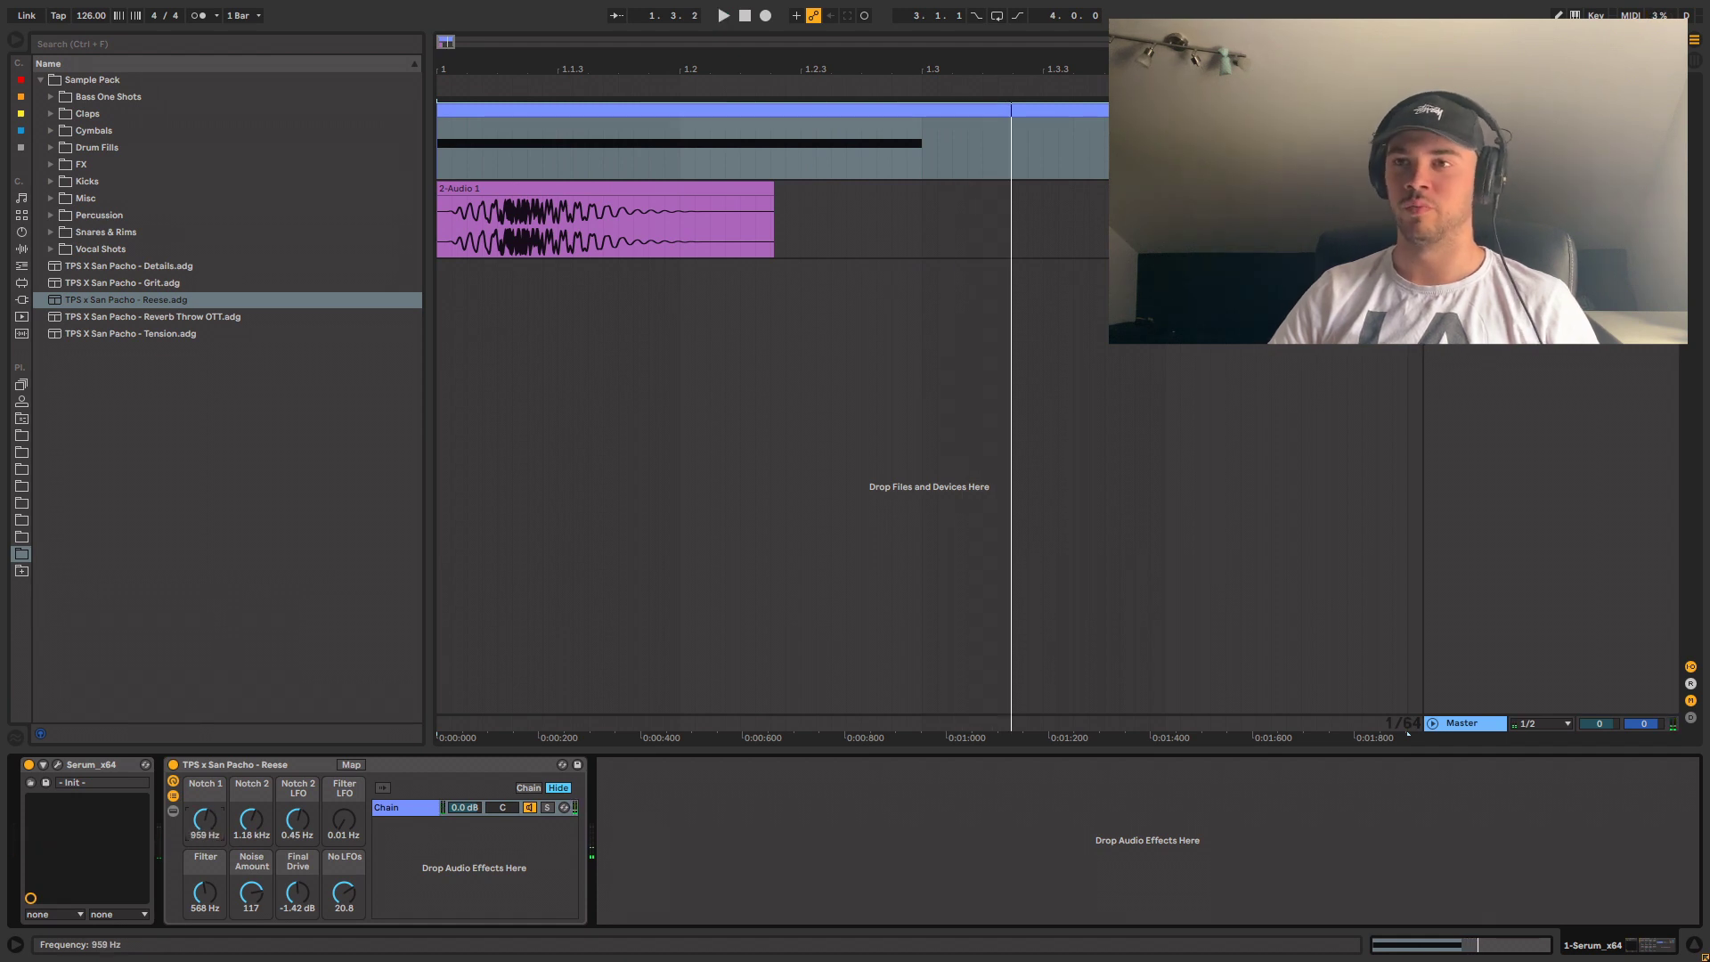
key("ctrl+alt+p")
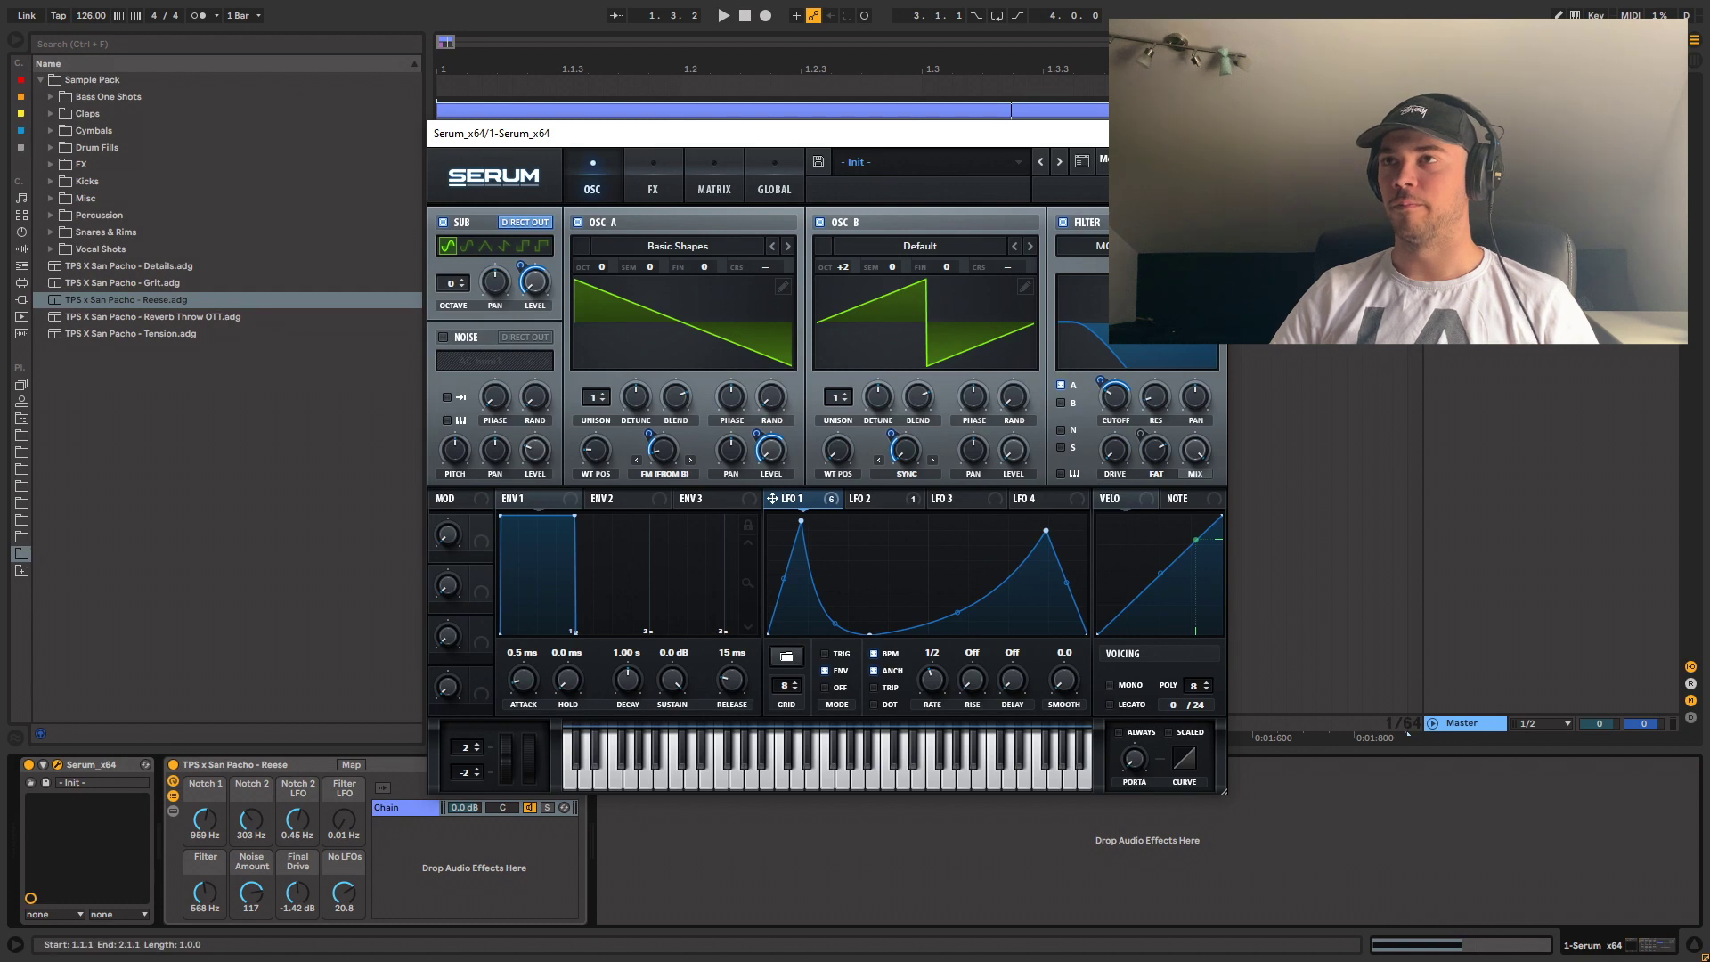
- Enable the Phaser effect and adjust its rate and depth while auditioning the clip
left_click(653, 179)
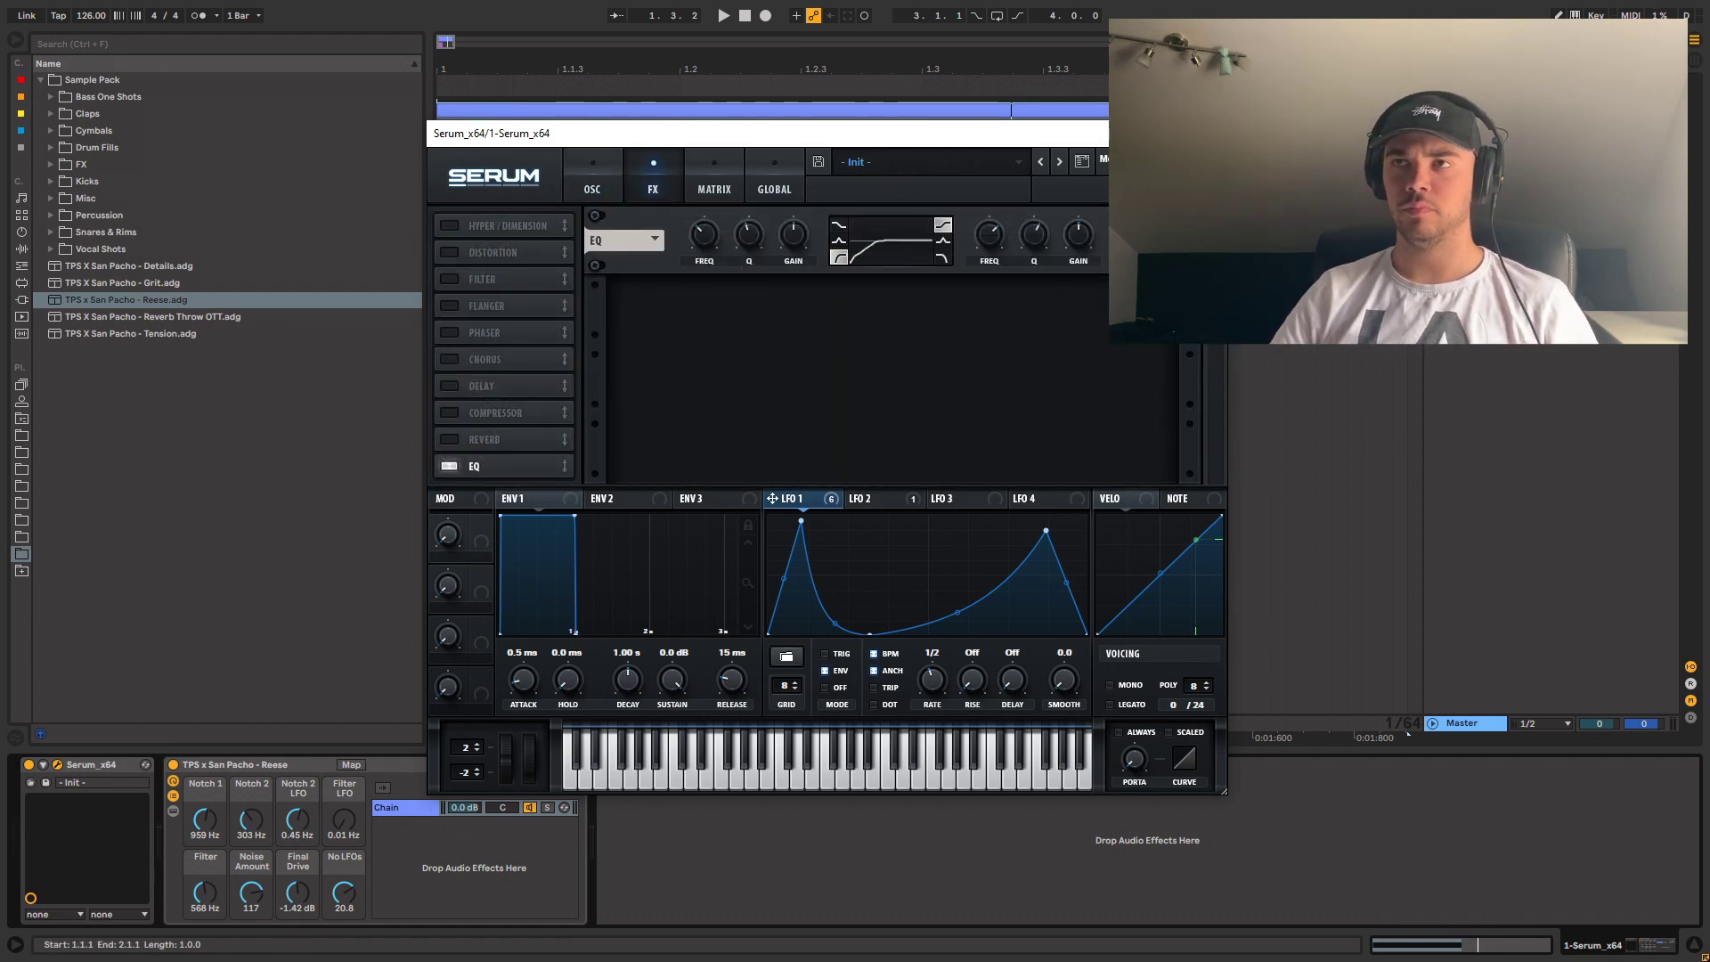
left_click(449, 332)
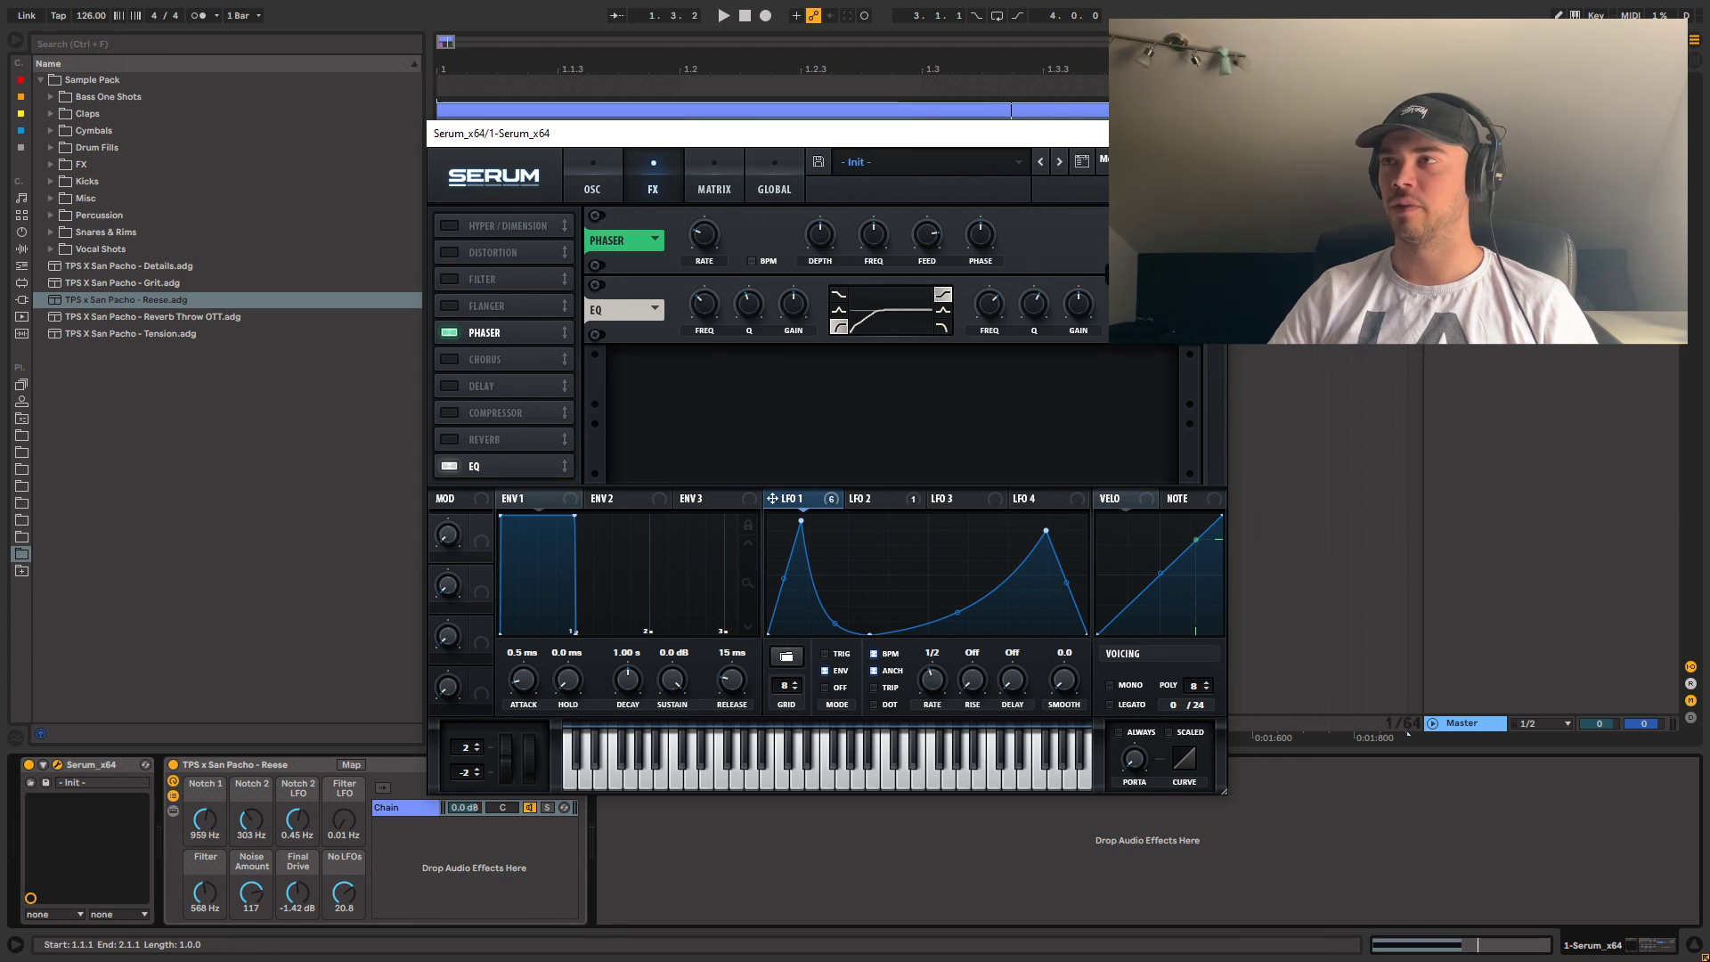
left_click_drag(704, 235, 703, 254)
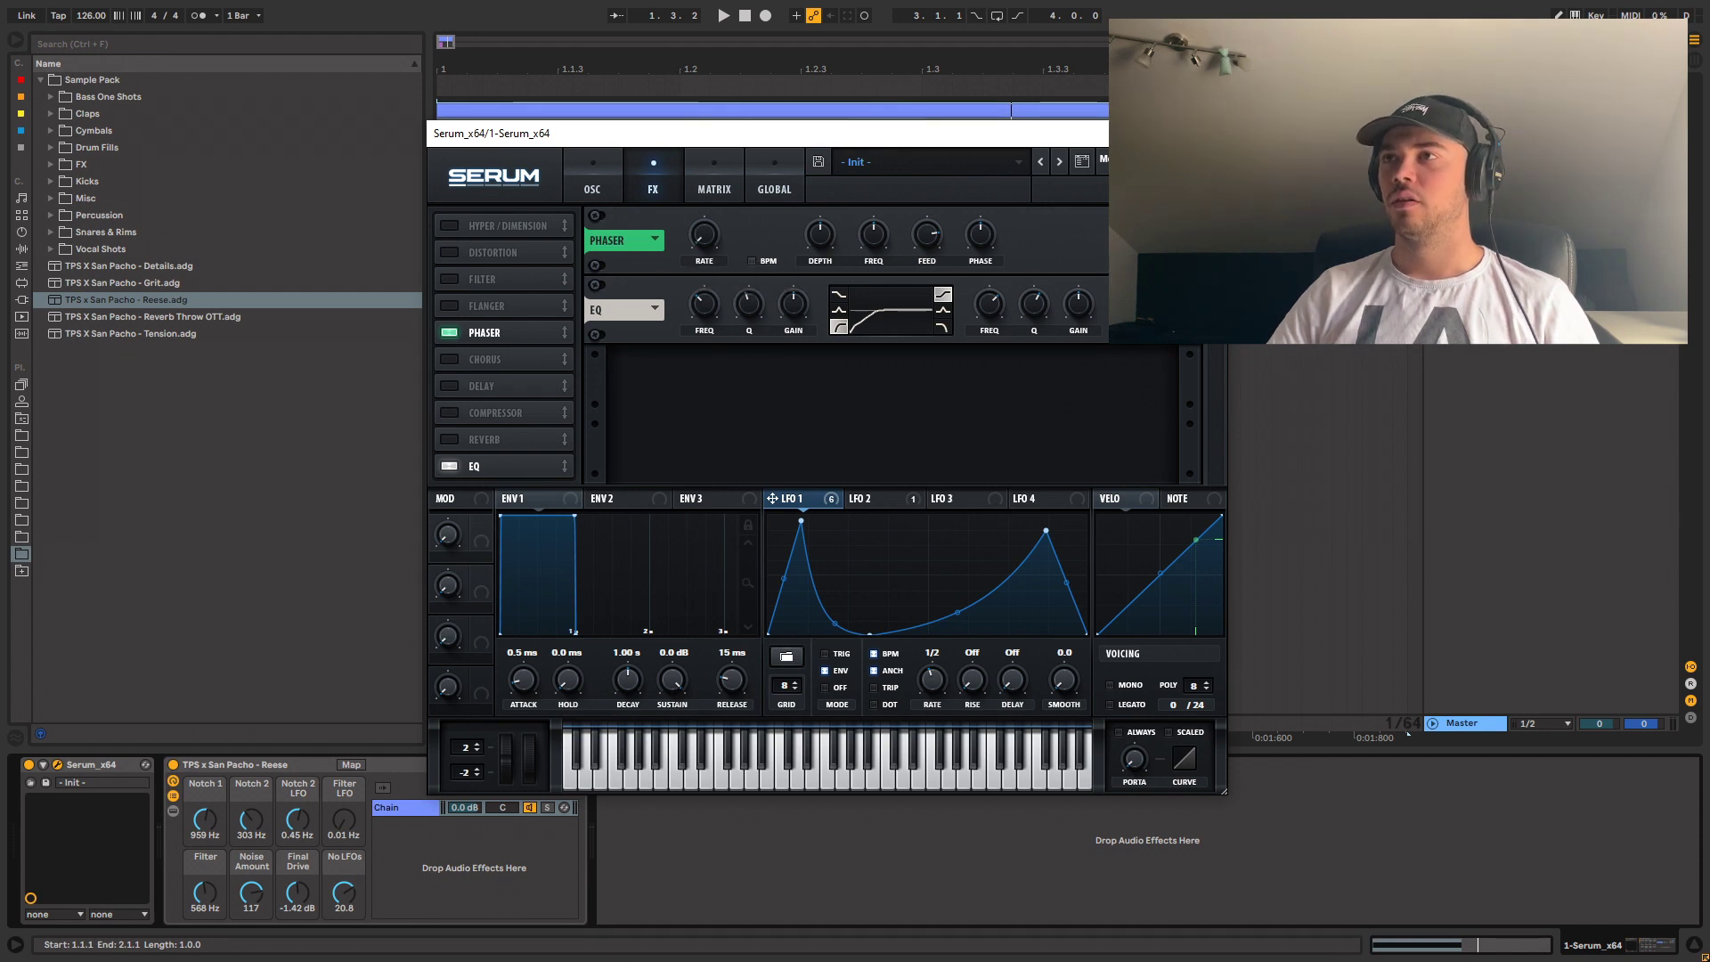
key("space")
left_click_drag(820, 235, 820, 258)
- Return oscillator A to the sine shape and set the LFO 1 modulation of its warp to 43 during playback
left_click(592, 178)
key("space")
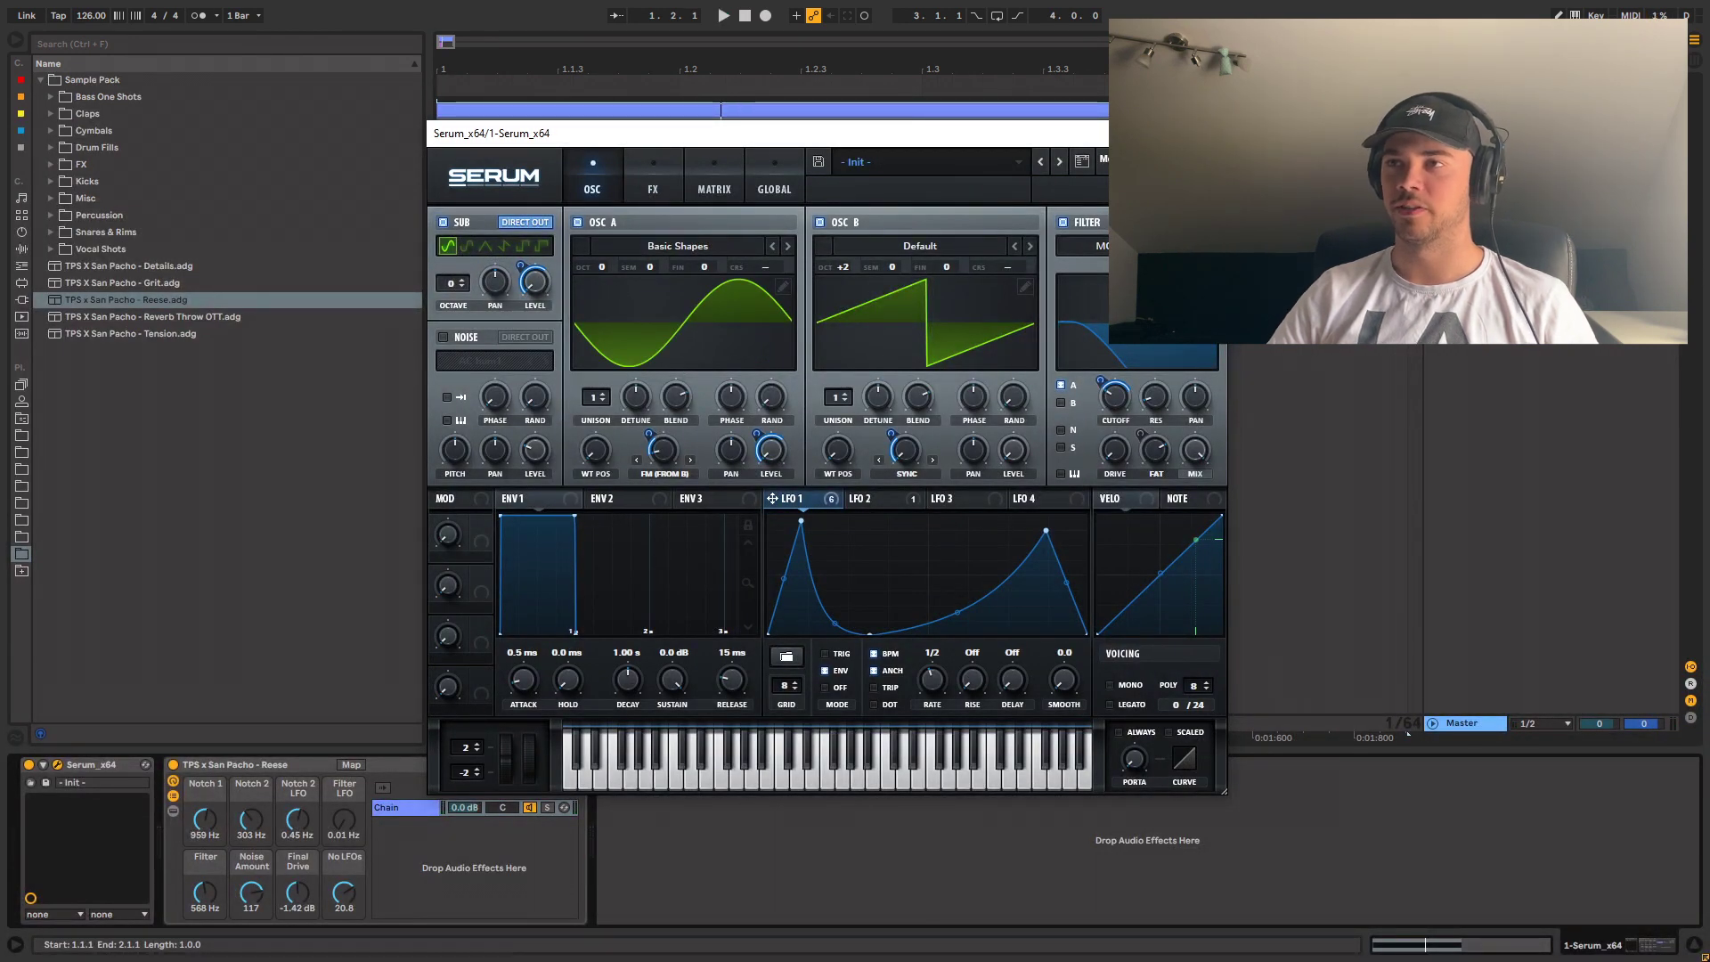
key("space")
left_click_drag(648, 434, 648, 414)
key("space")
key("space")
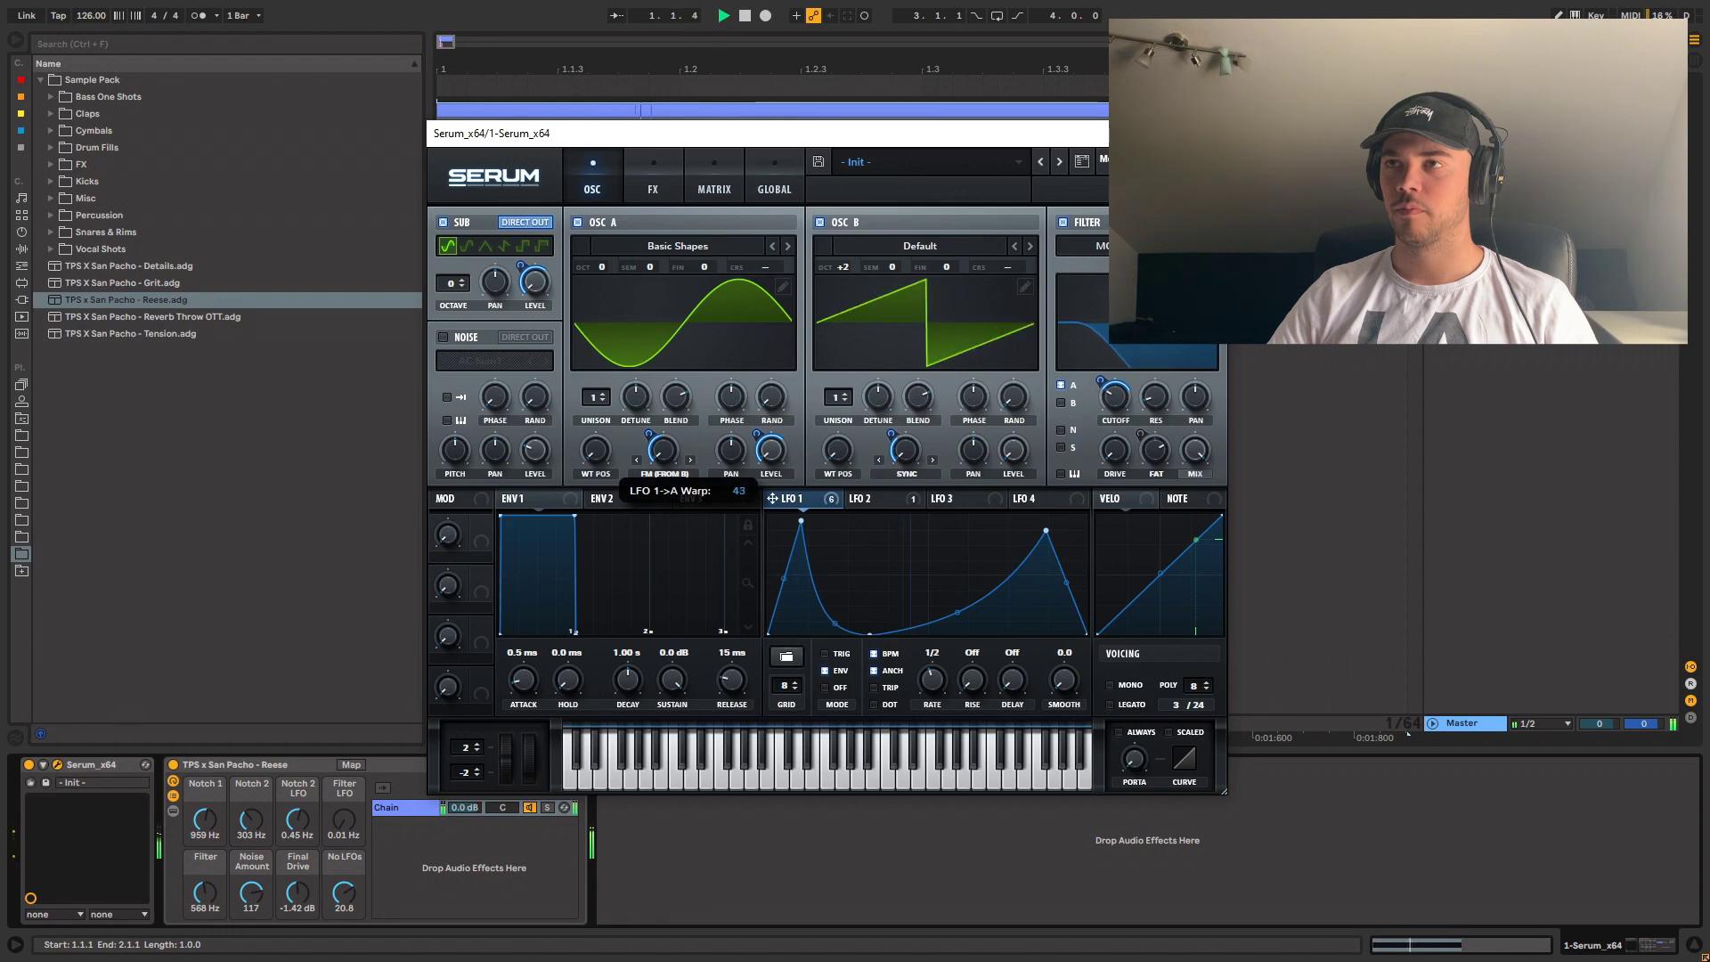
- Raise oscillator B to +3 octaves and set the LFO 1 modulation of the sub oscillator's level to 26
key("space")
left_click_drag(842, 267, 842, 257)
key("space")
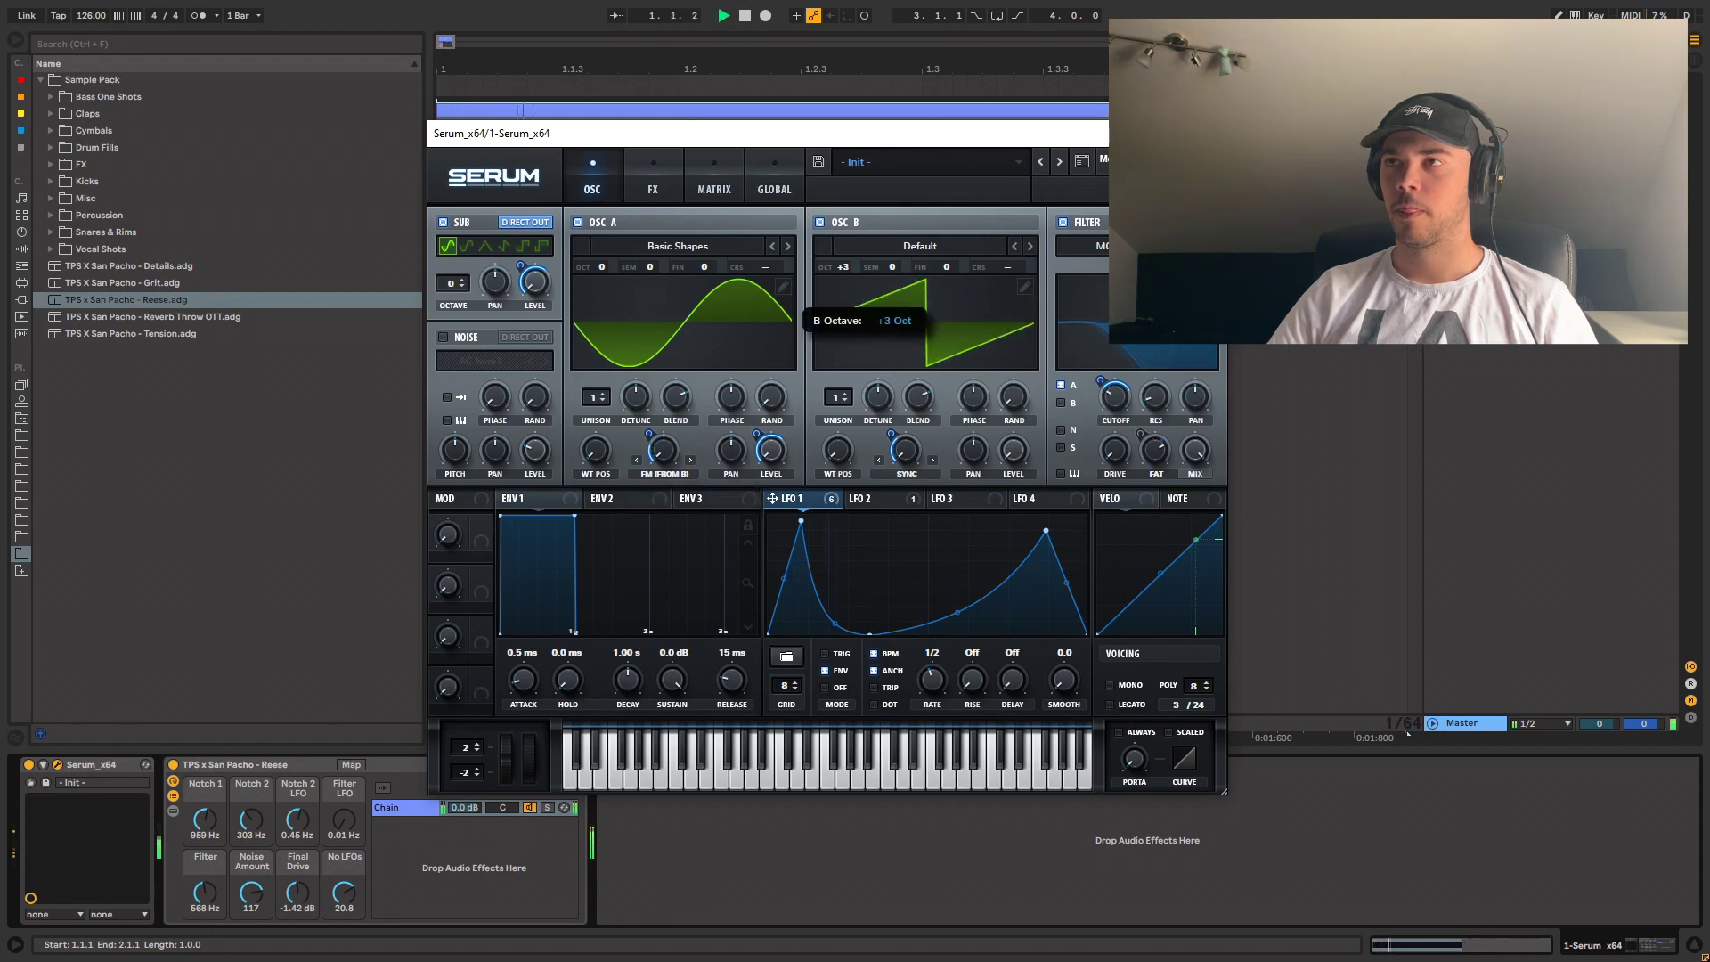
key("space")
left_click_drag(520, 266, 520, 276)
key("space")
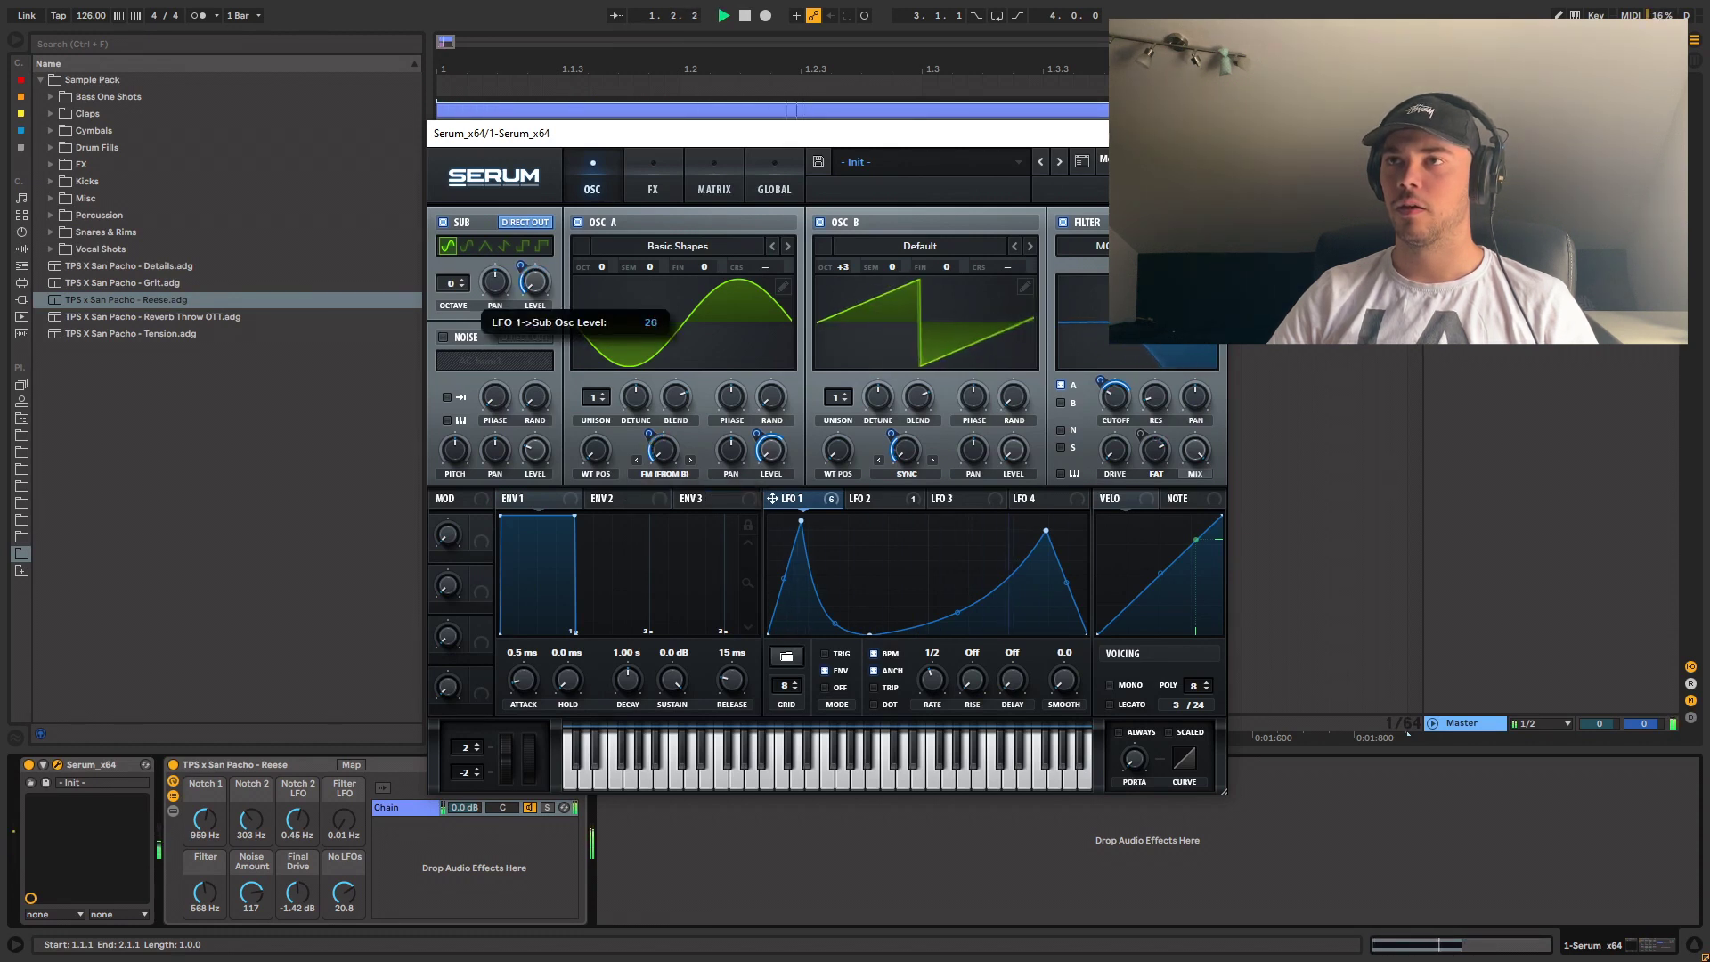
- Raise the oscillator filter's cutoff and reshape LFO 1 by lowering its first peak and shifting that peak and the following valley rightward
key("space")
key("space")
left_click_drag(1115, 397, 1115, 383)
left_click_drag(801, 520, 869, 515)
left_click_drag(869, 634, 947, 634)
left_click_drag(869, 515, 848, 548)
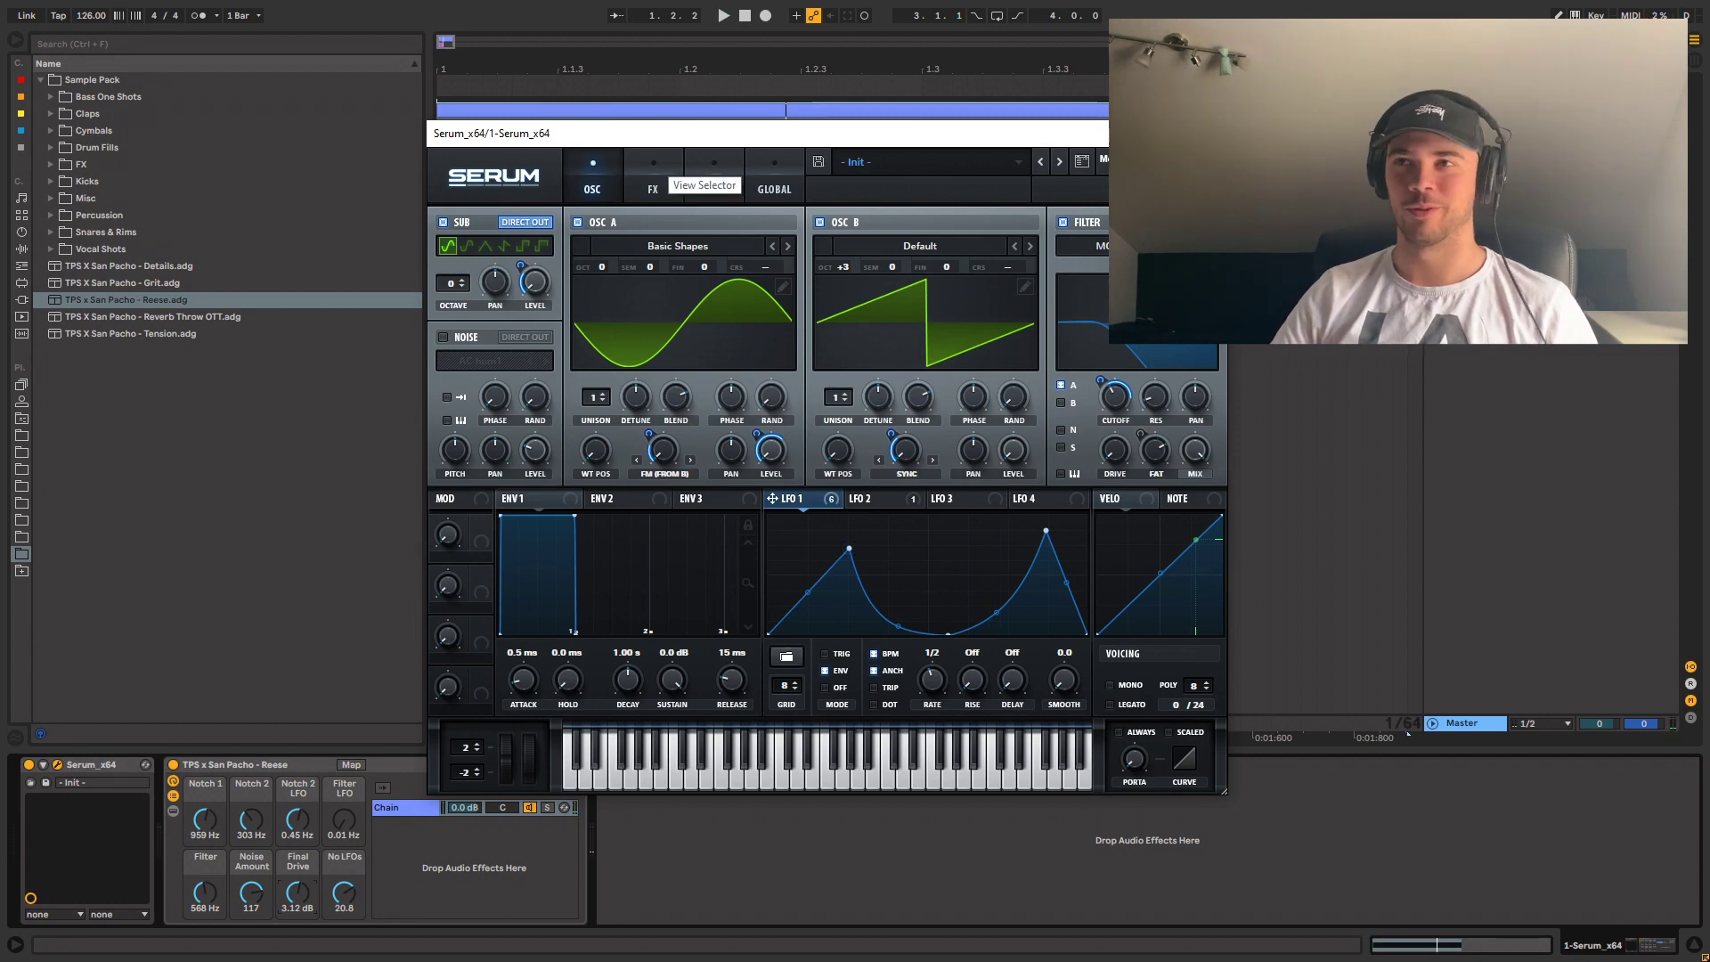
- Modulate the Phaser's depth with LFO 1 at 34 and enable the Compressor in multiband mode, auditioning the clip
left_click(655, 176)
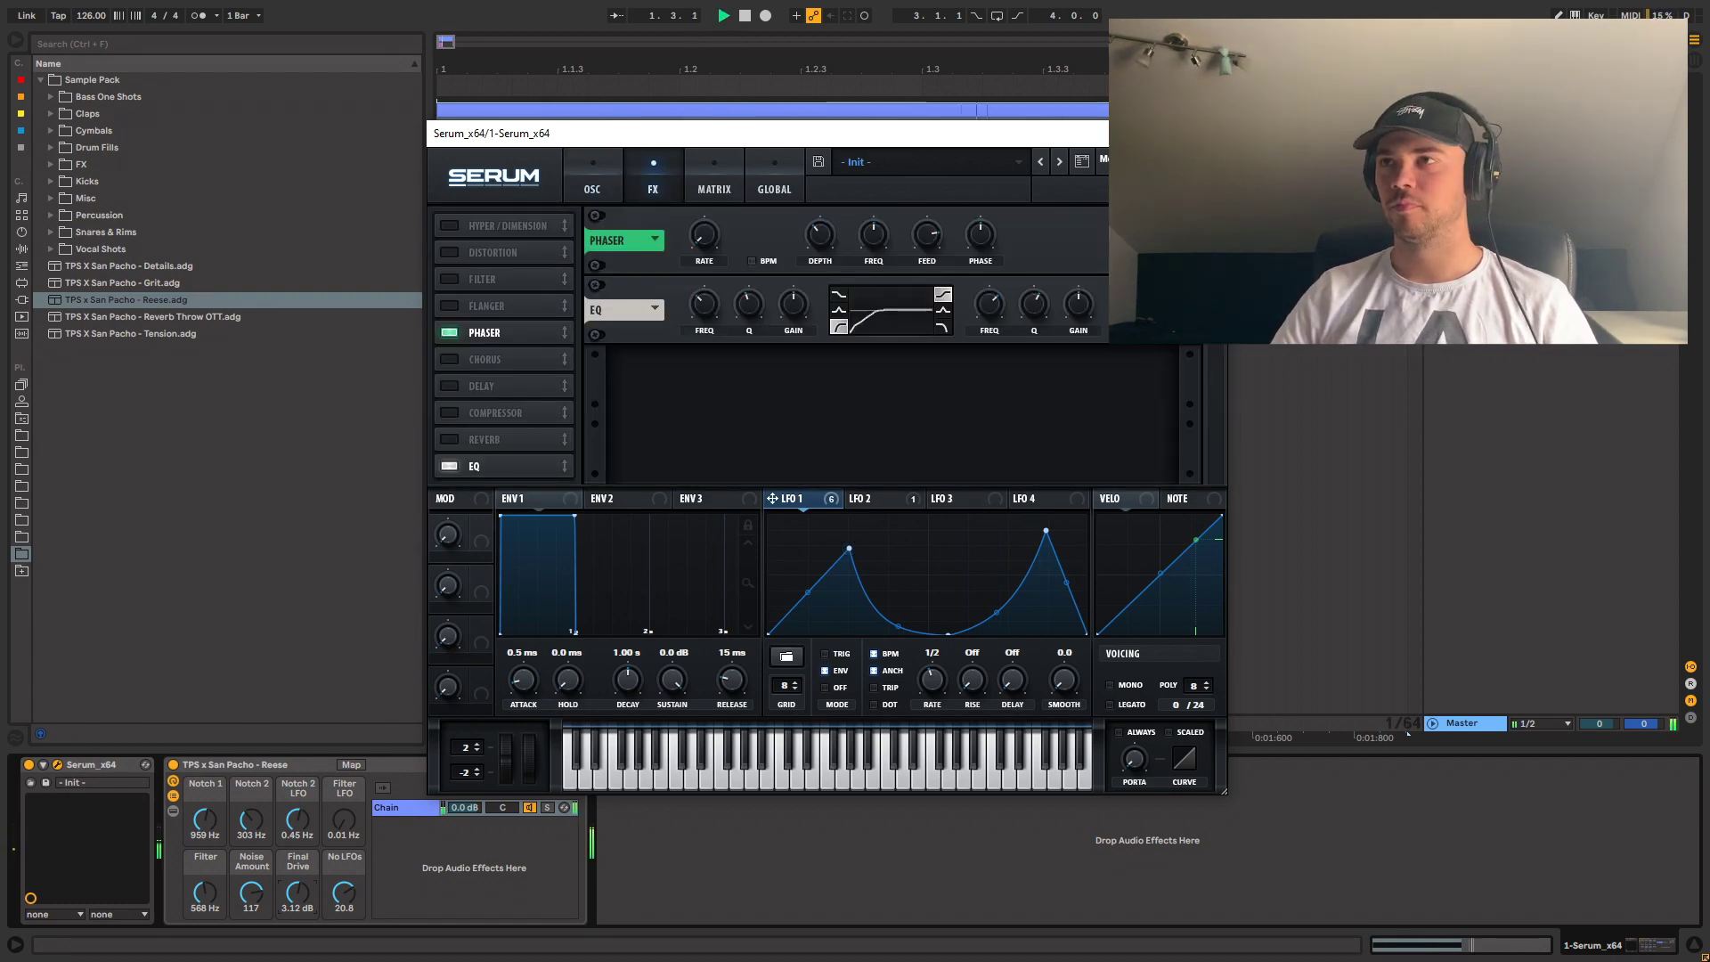
left_click_drag(790, 498, 819, 235)
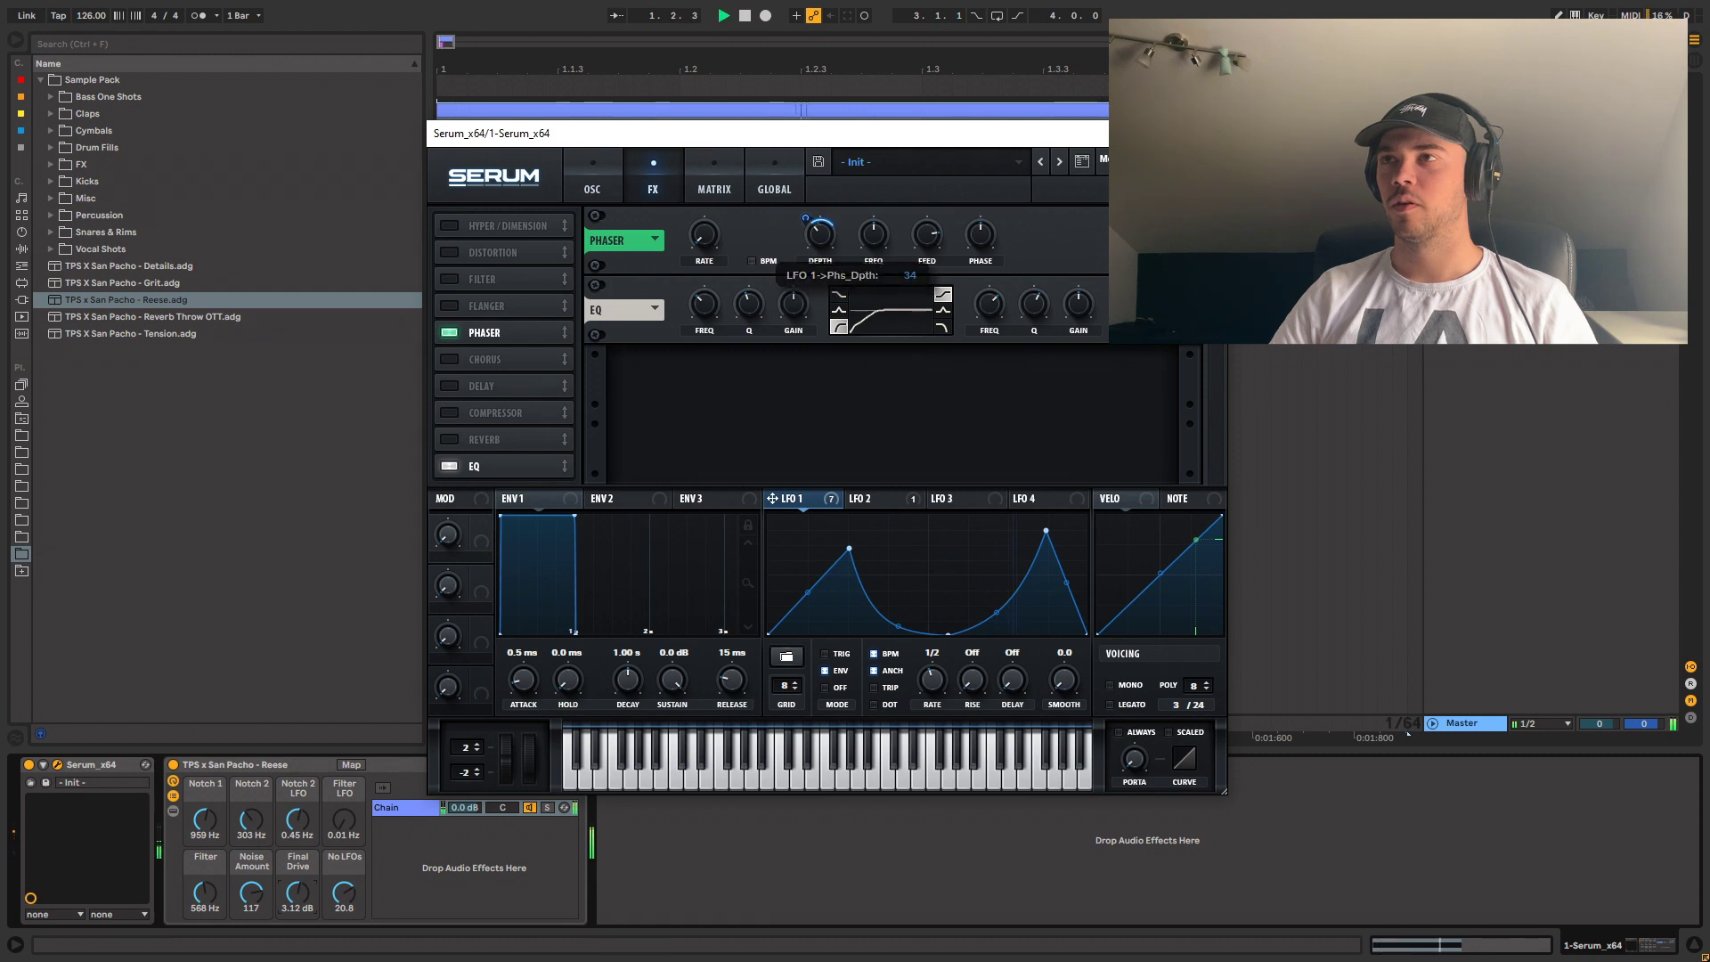
left_click(450, 413)
left_click(971, 330)
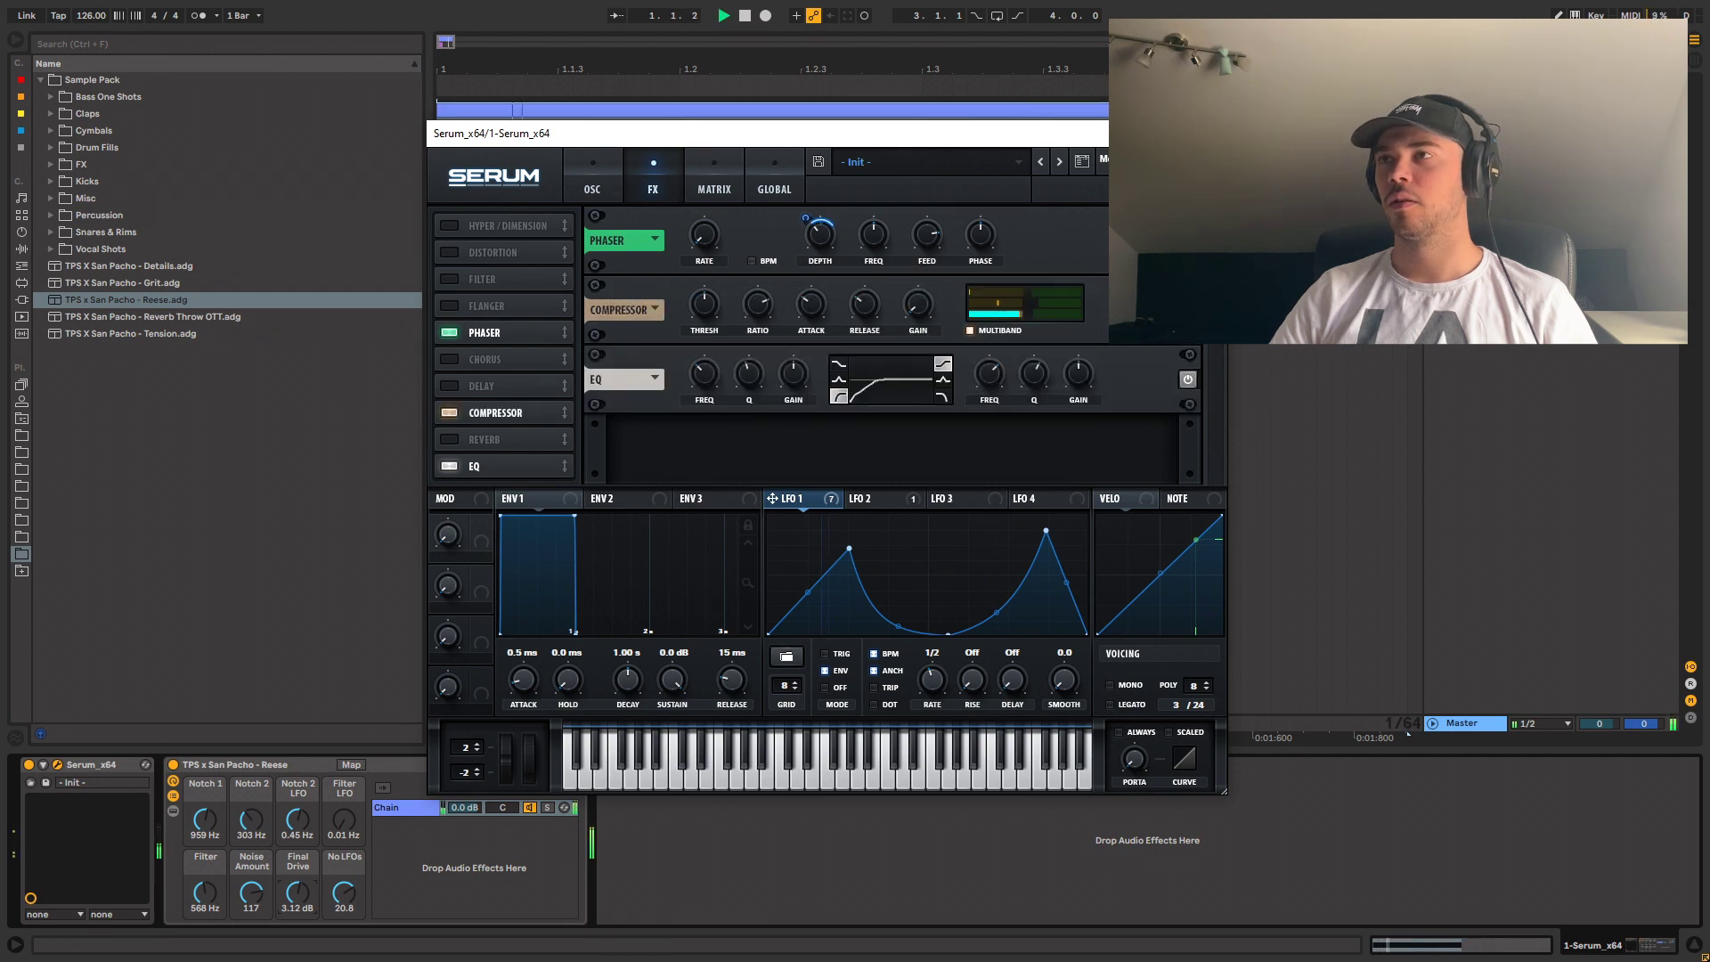
key("space")
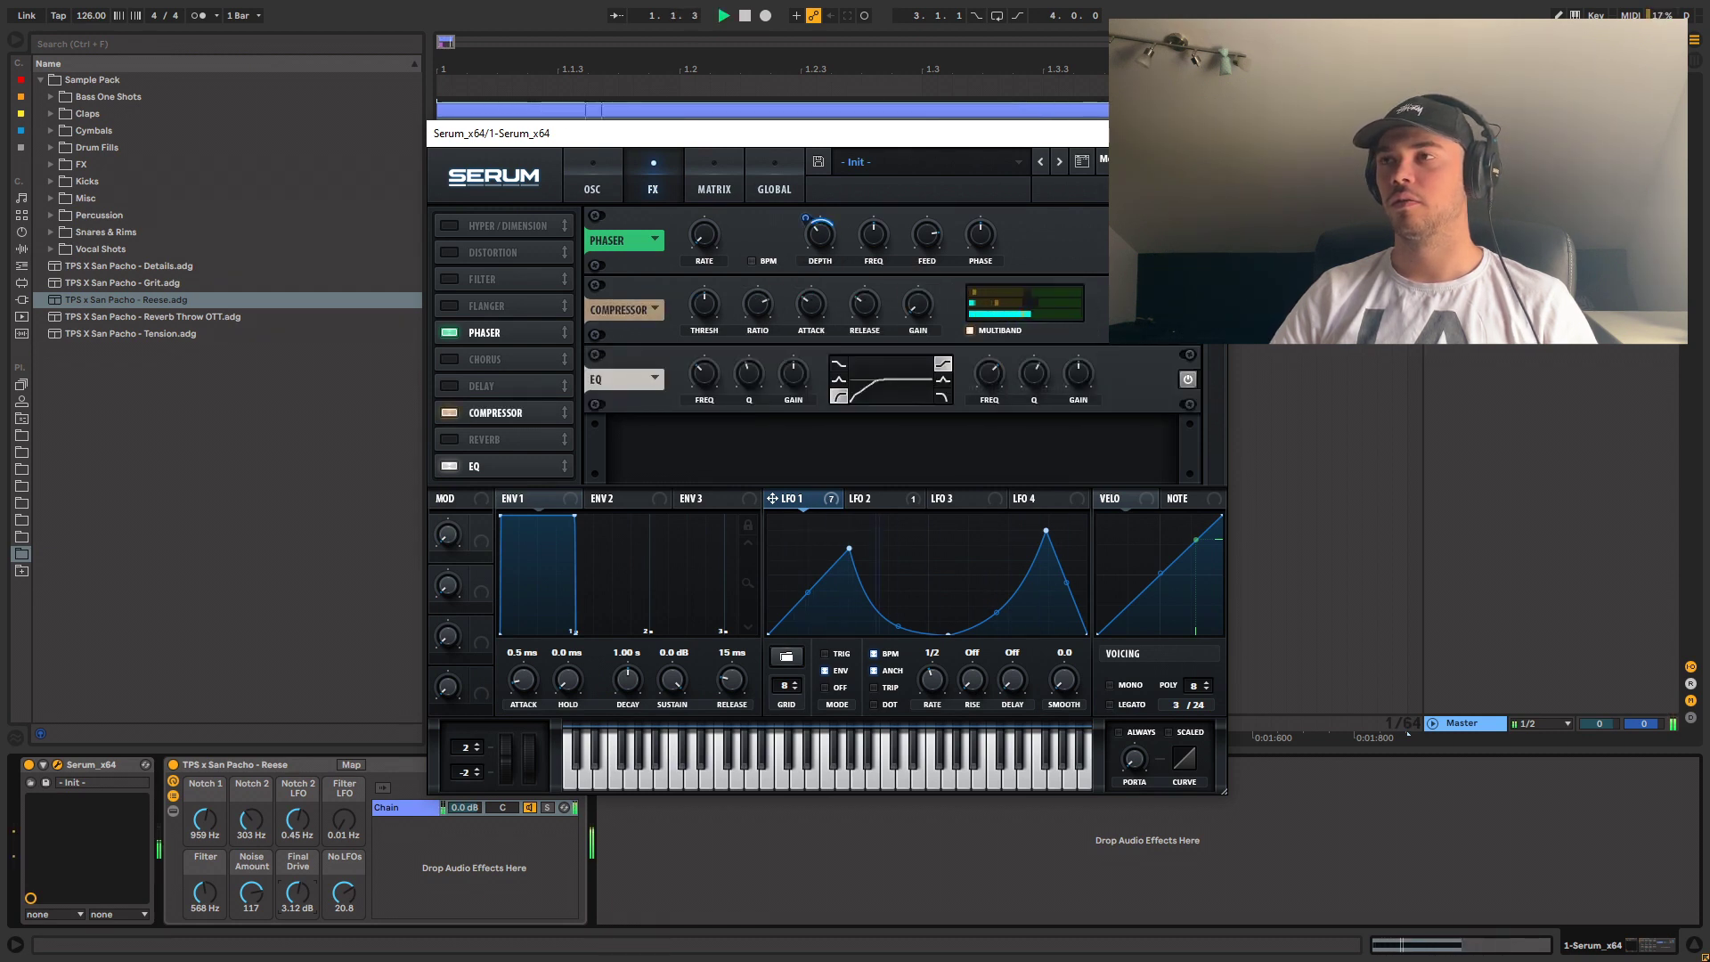
key("space")
- Remove LFO 1's second peak, set its rate to 1/4, and shift the remaining peak slightly earlier with a gentler falling curve
double_click(1046, 531)
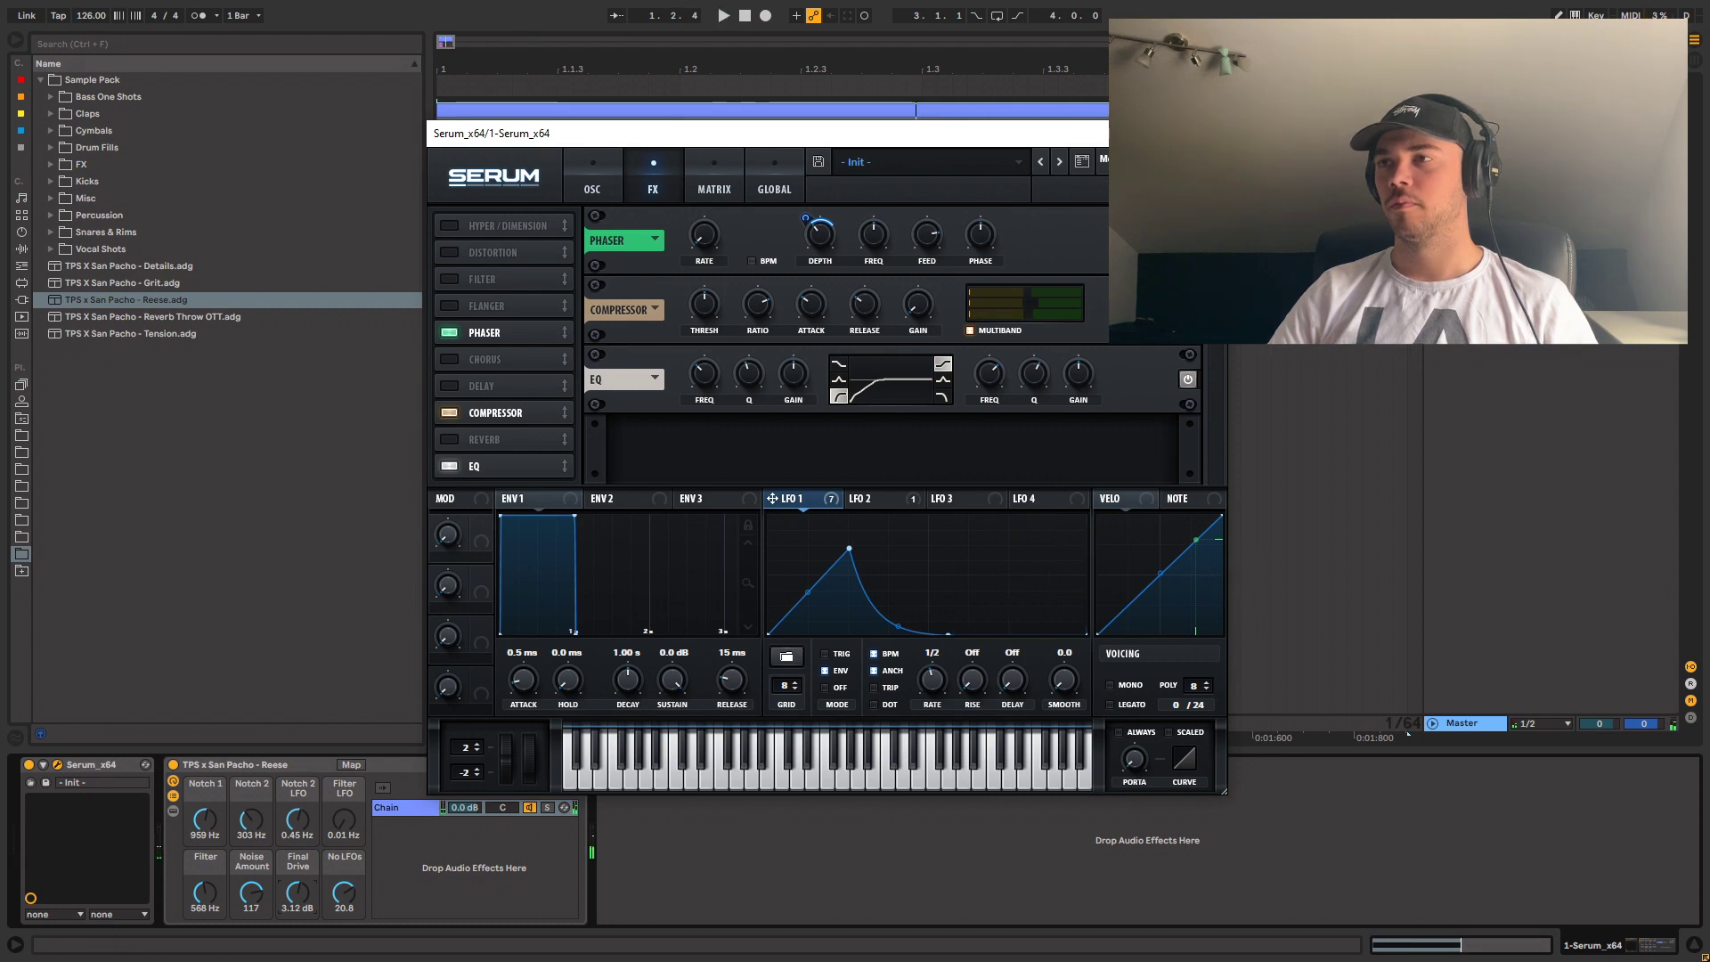
key("space")
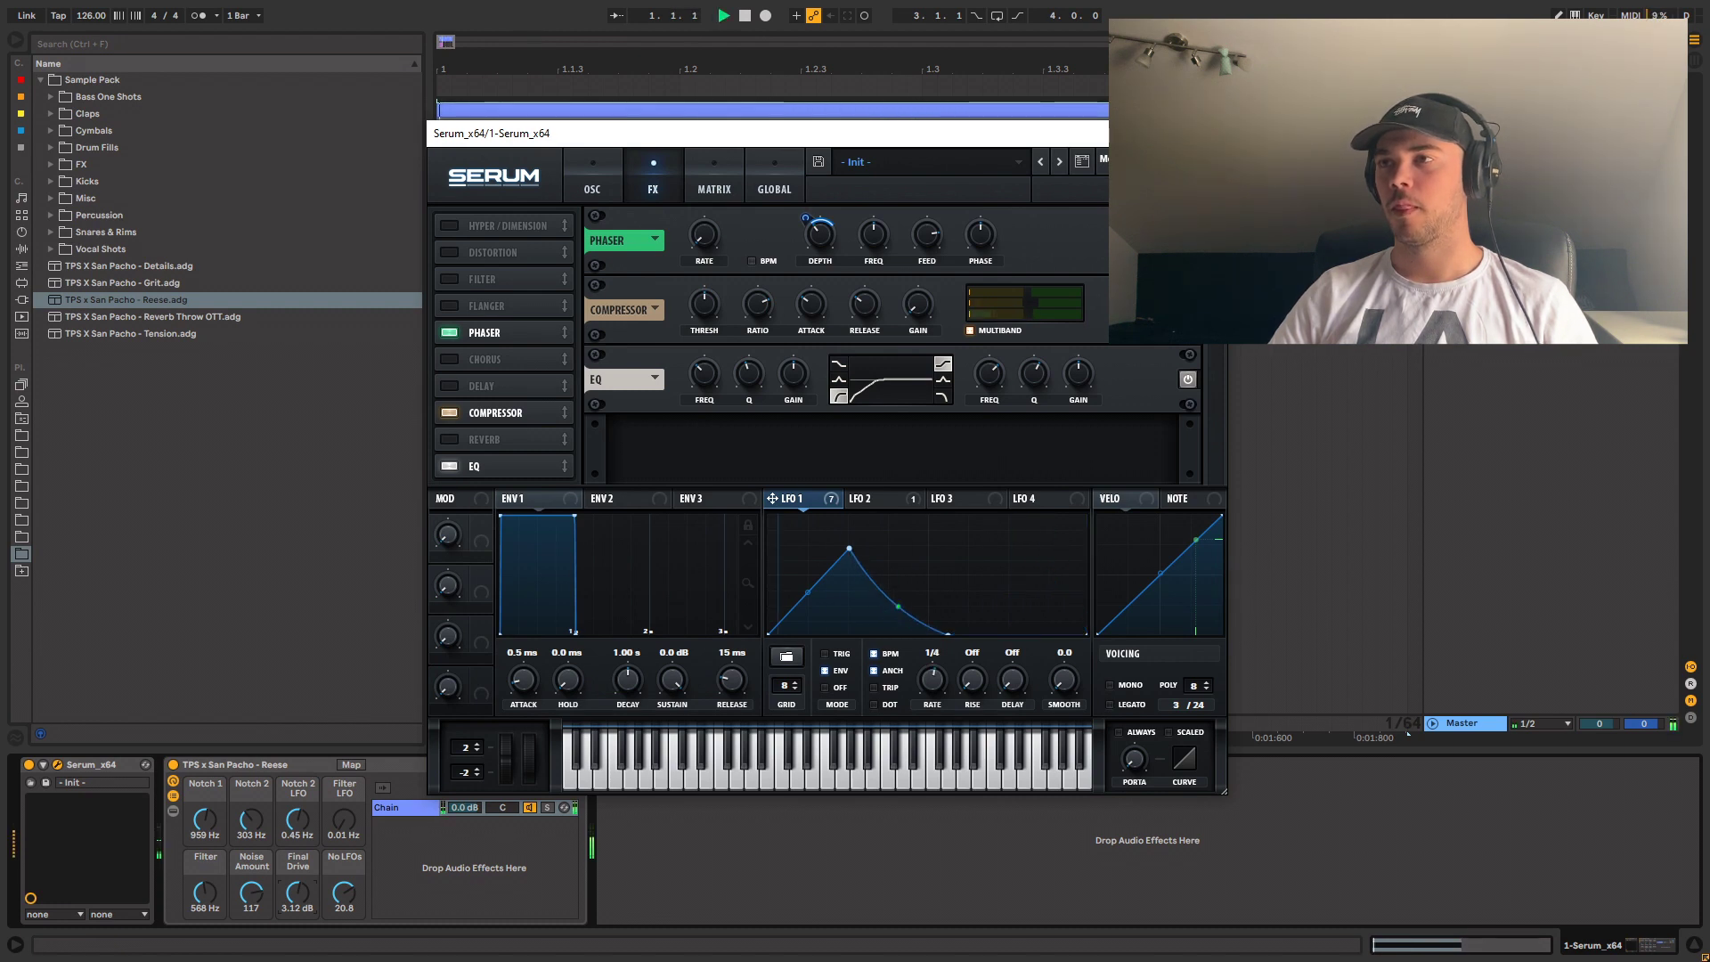
mouse_move(848, 547)
left_mouse_down()
mouse_move(926, 521)
mouse_move(805, 570)
mouse_move(828, 553)
left_mouse_up()
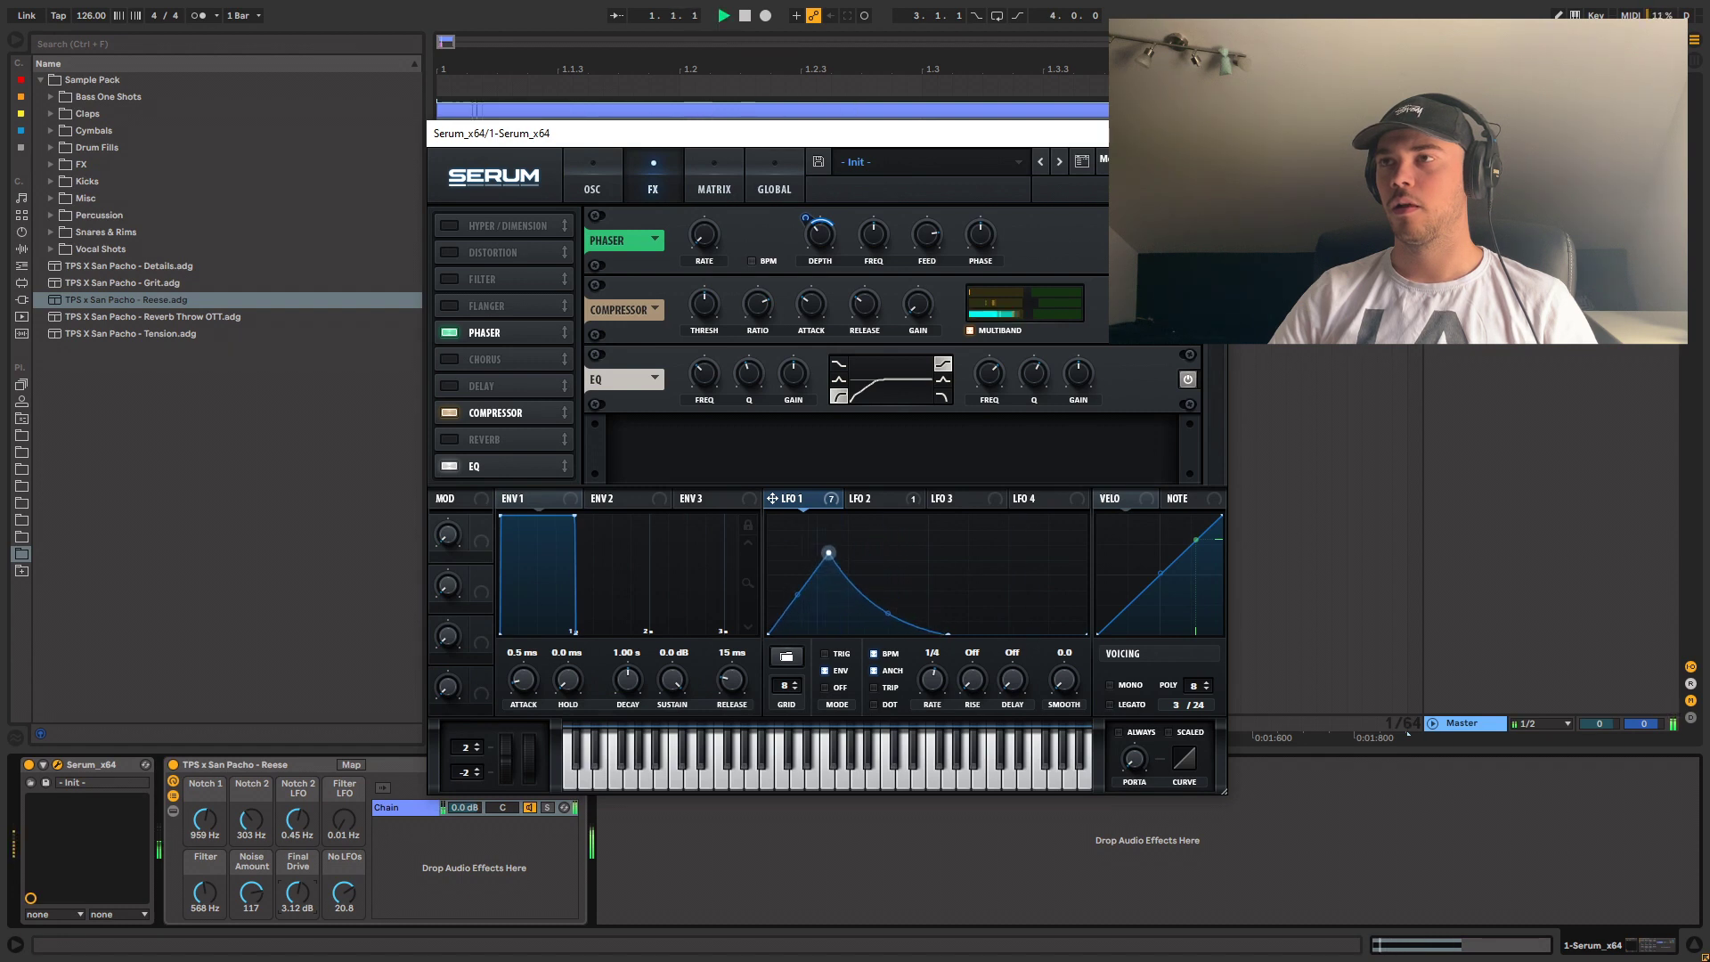
- Enable the Hyper/Dimension effect
left_click(449, 226)
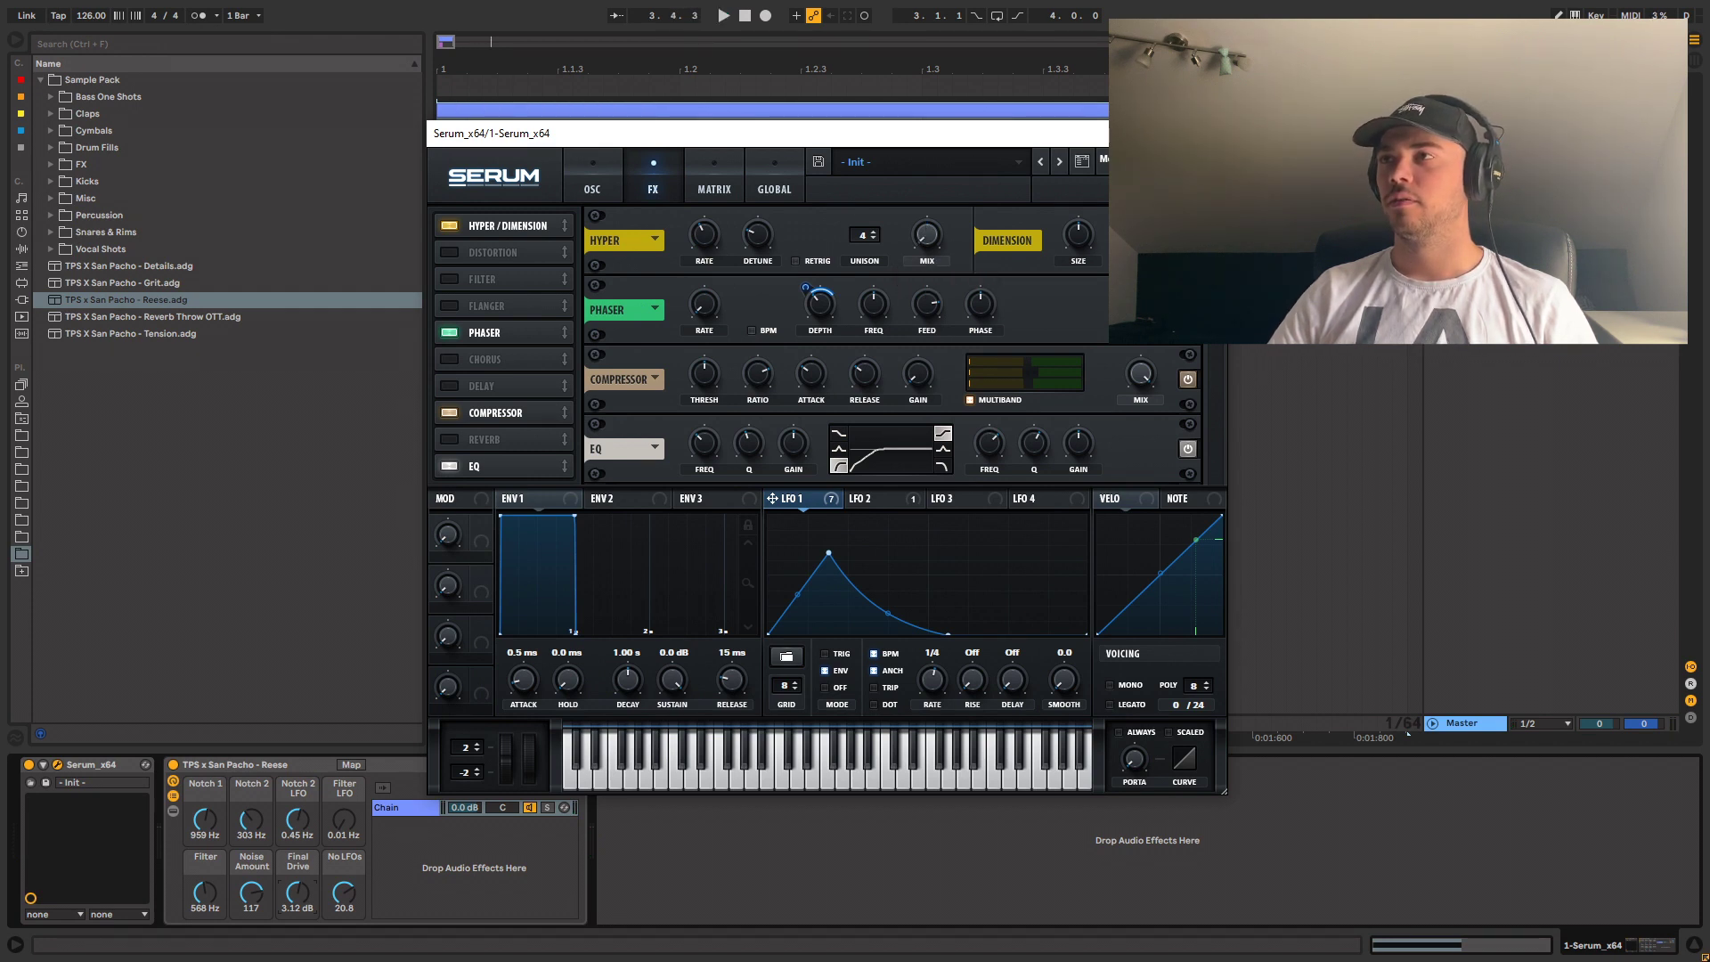
- Modulate the Hyper effect's mix with LFO 1 and audition the clip
key("space")
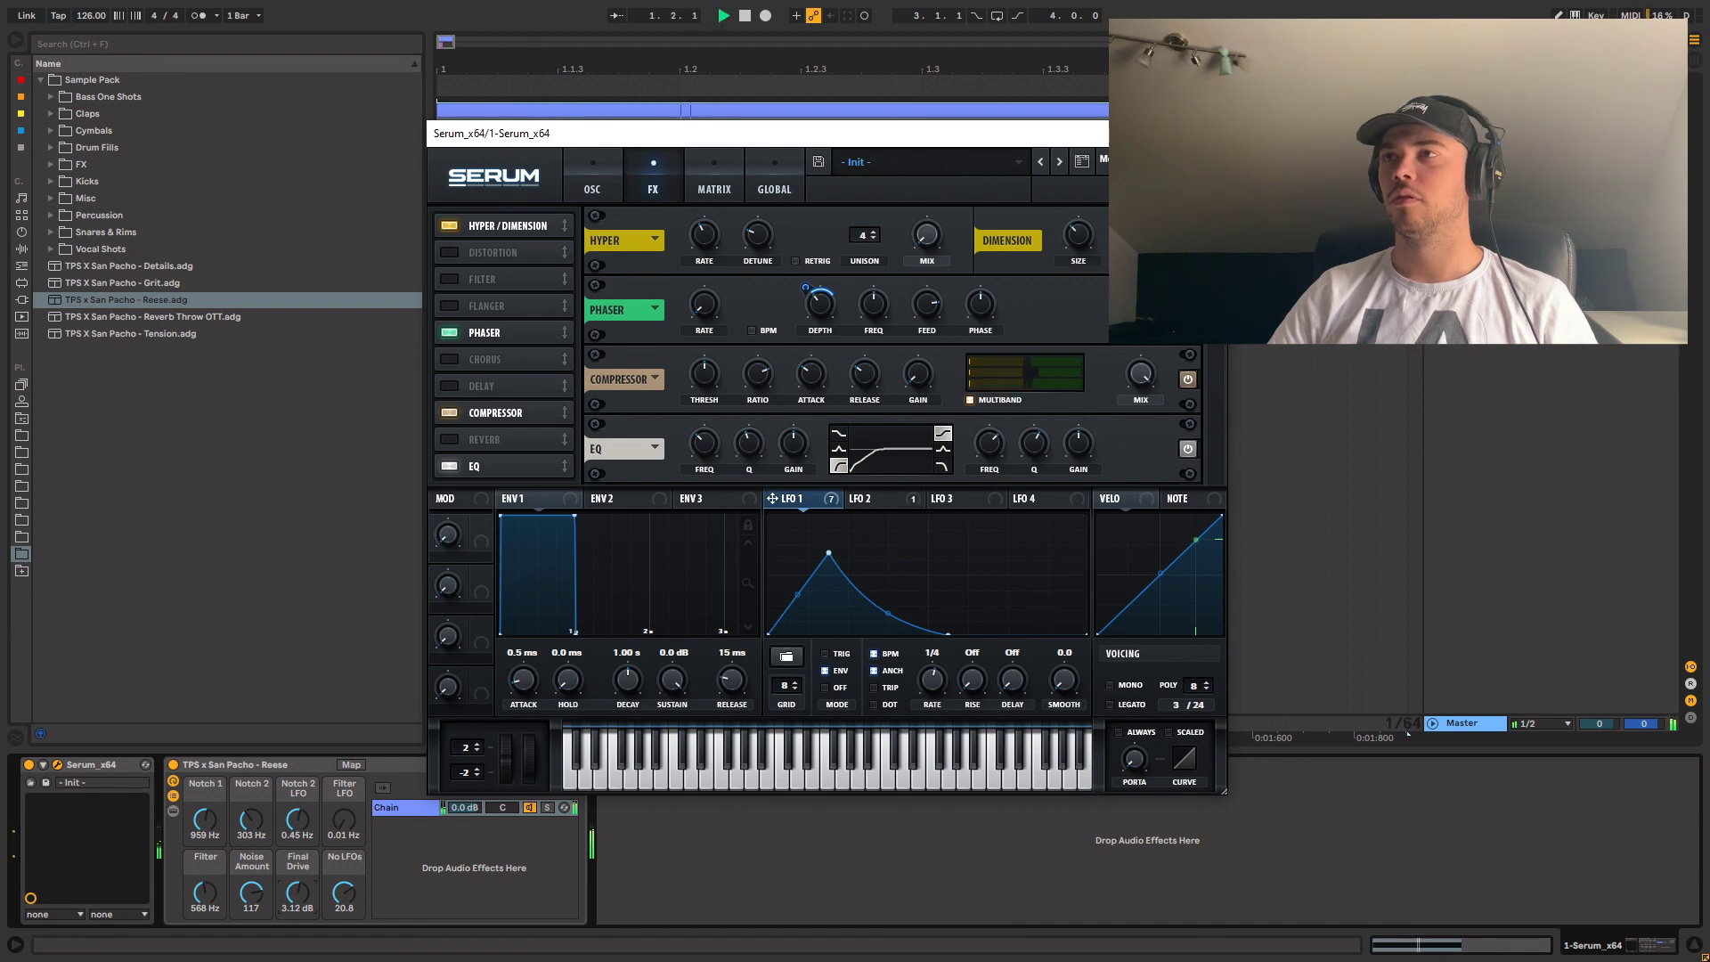
left_click_drag(773, 498, 926, 218)
key("space")
key("space")
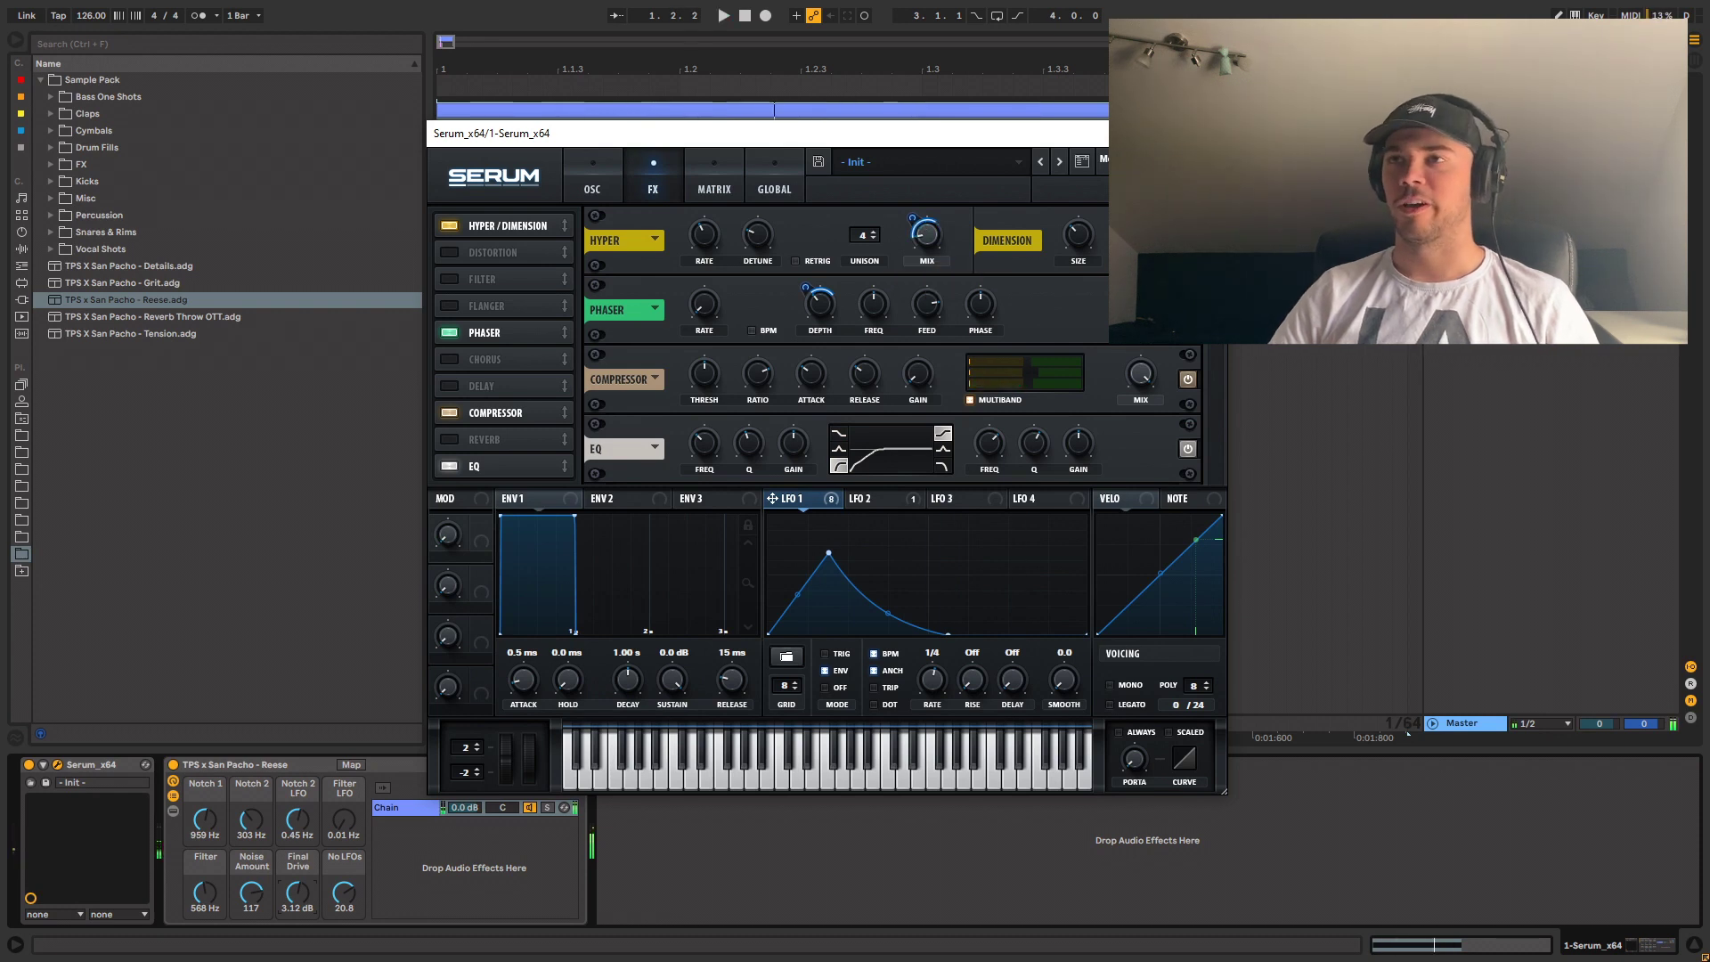
- Enable the Distortion effect, set its type to Sine Shaper, and audition the clip
left_click(450, 252)
scroll(890, 347, "down", 2)
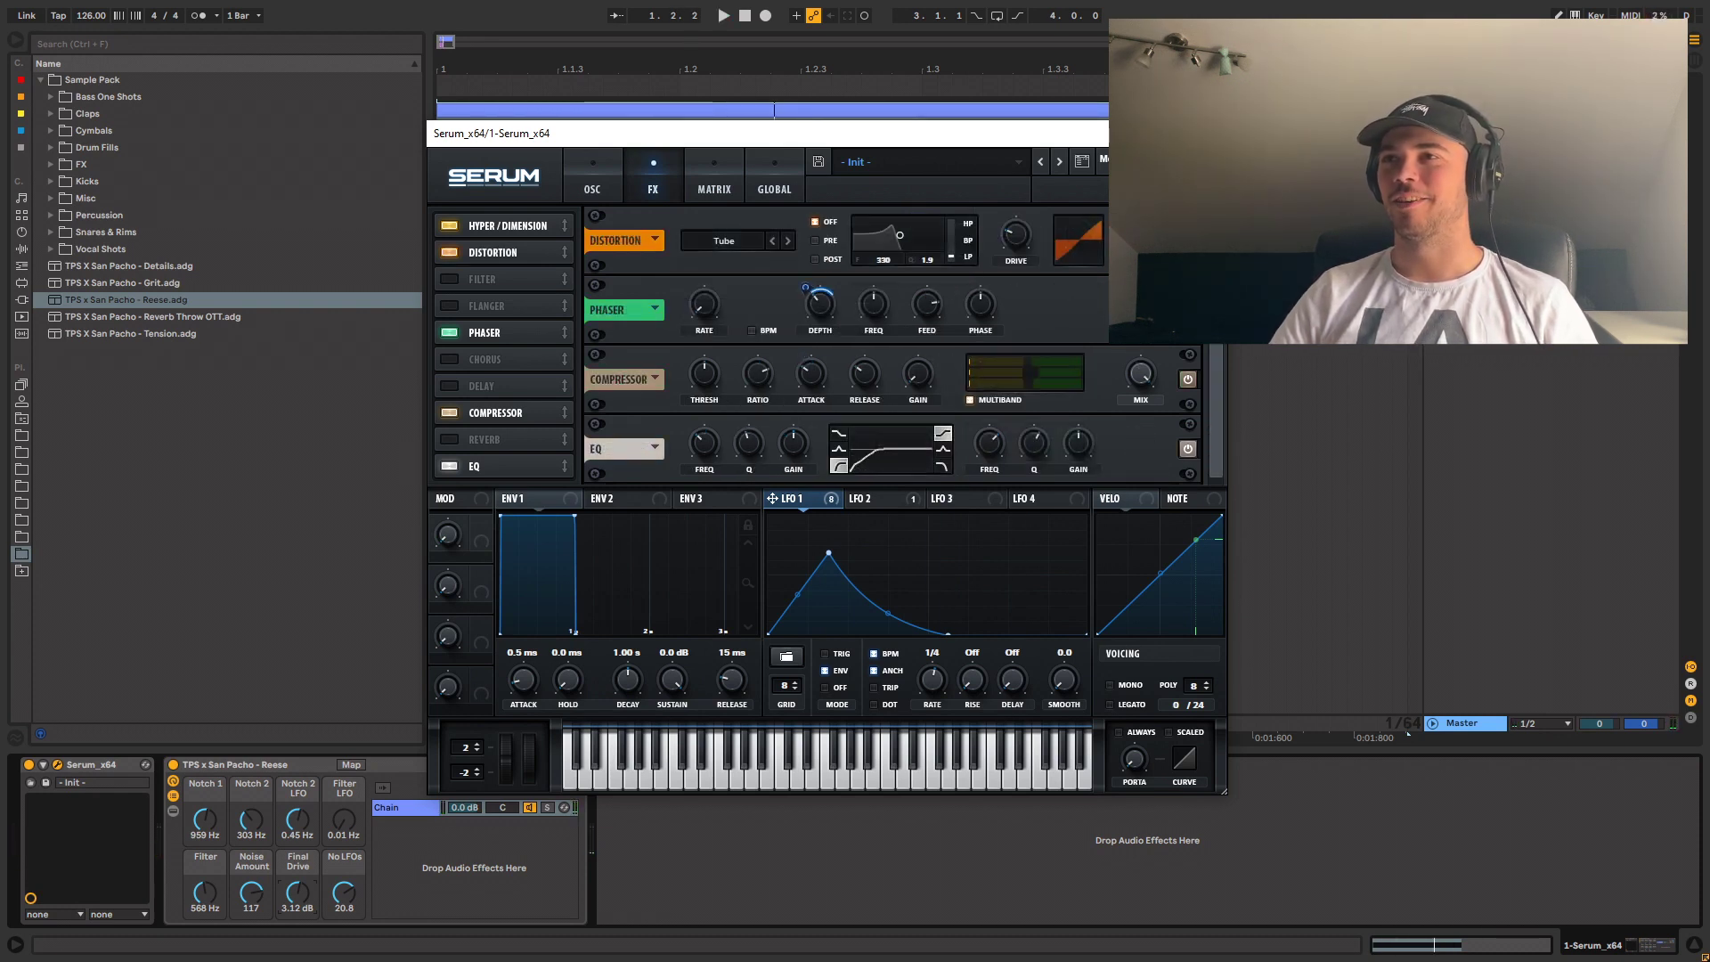
left_click(784, 240)
left_click(824, 485)
key("space")
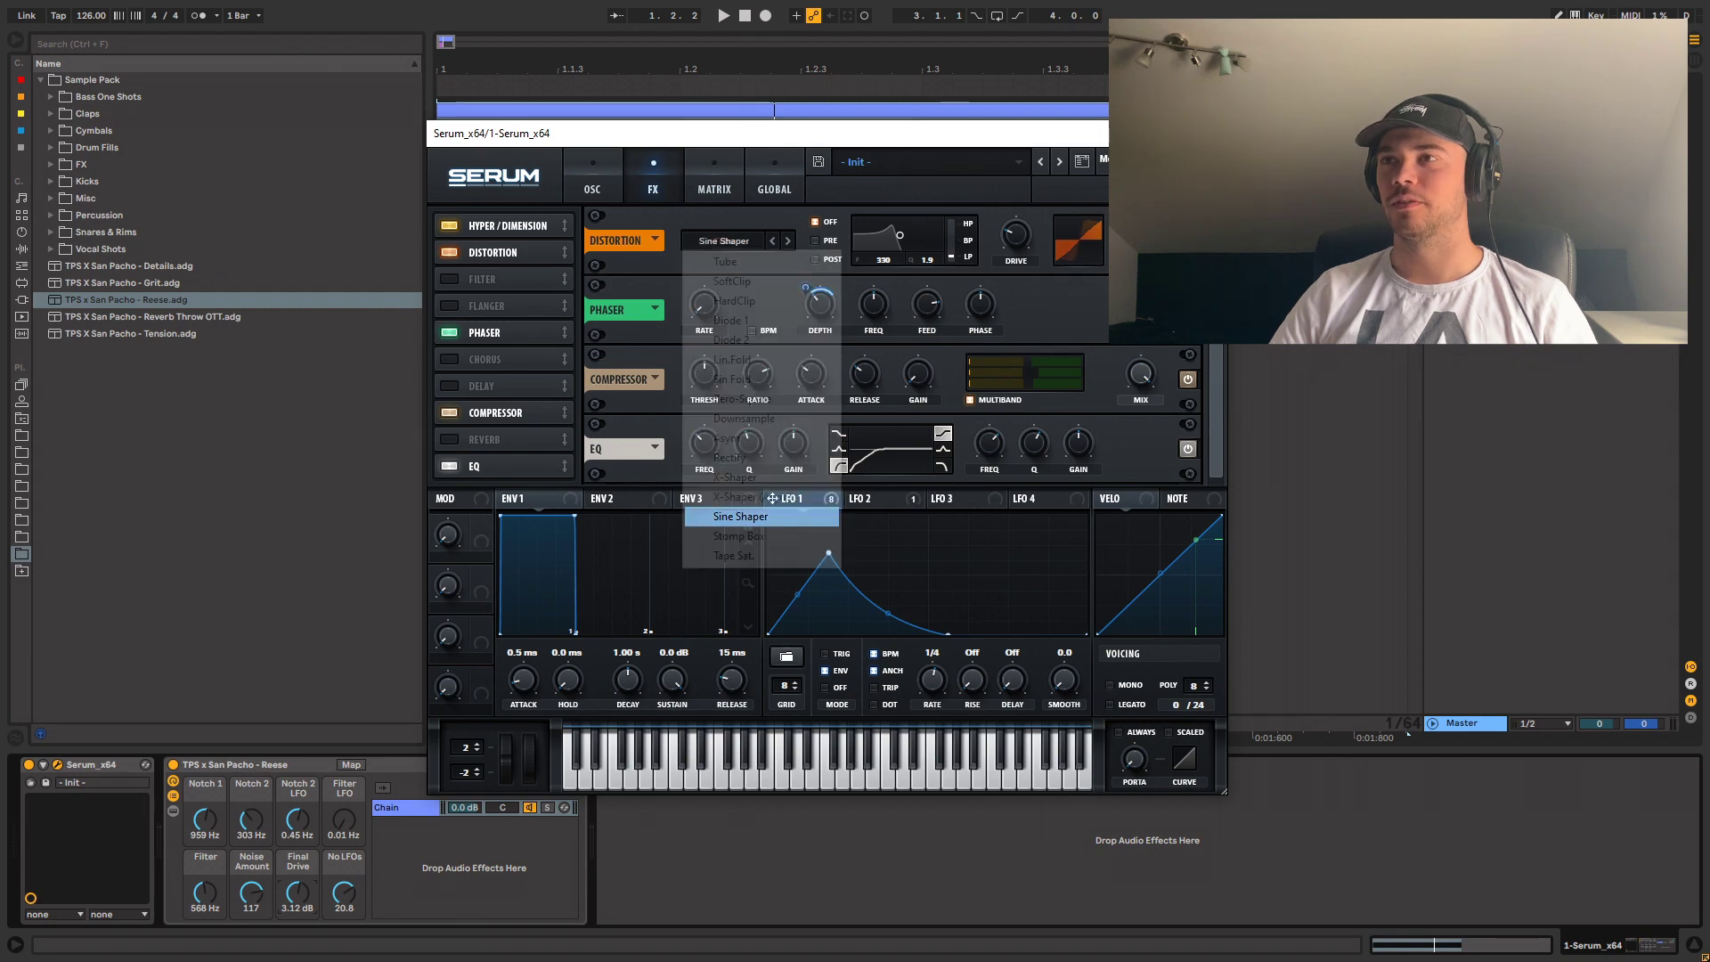
key("space")
key("space")
key("space")
key("space")
key("space")
- Reshape LFO 3 into a short falling ramp by moving its peak to the start and adding a low point shortly after
left_click(592, 178)
left_click(958, 498)
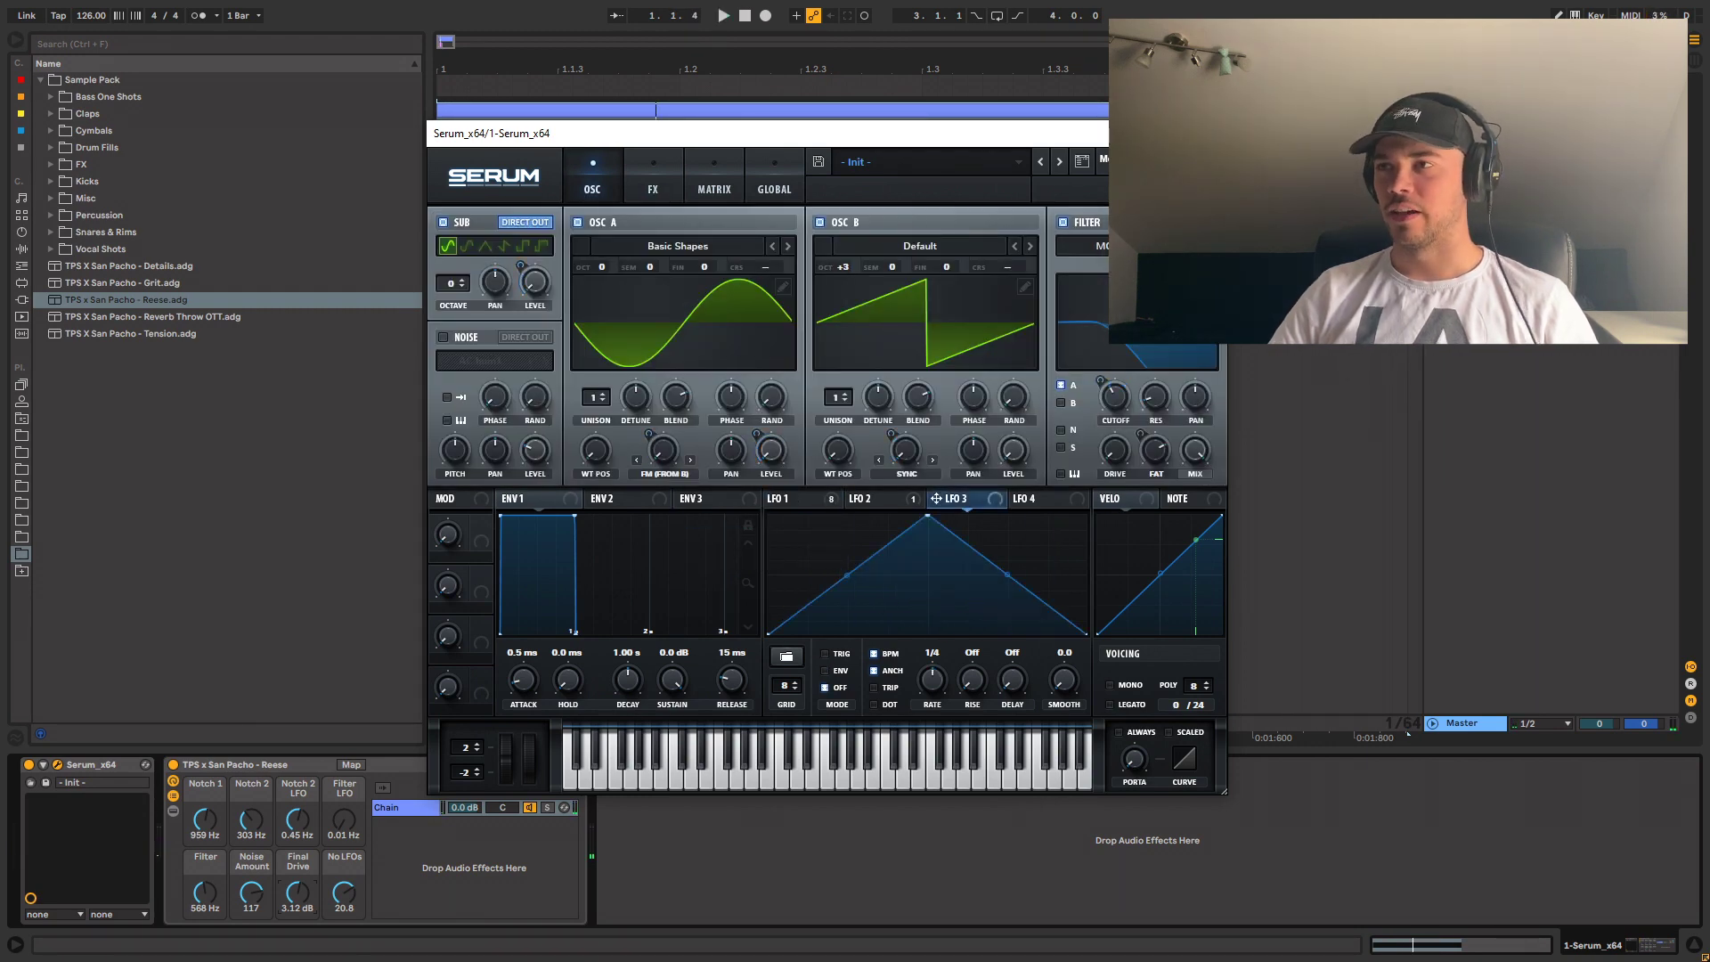
left_click_drag(928, 516, 768, 516)
double_click(812, 634)
- Add a modulation matrix routing from LFO 3 to the master tuning (Mast.Tun)
left_click(714, 178)
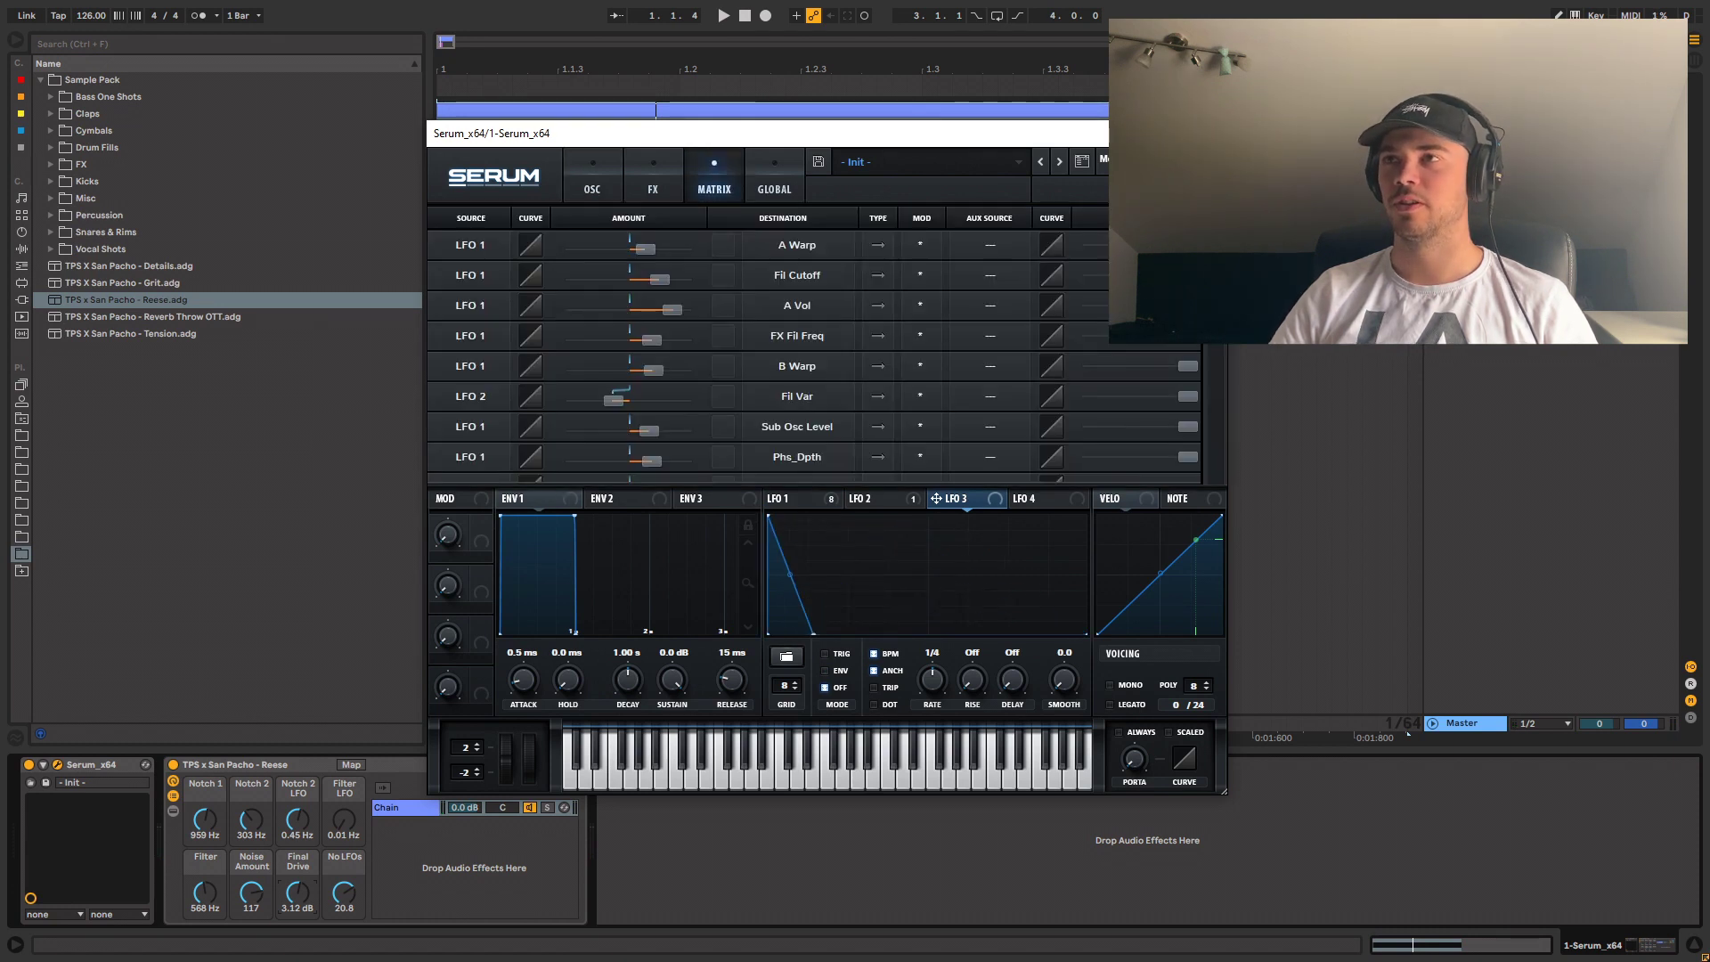
scroll(499, 401, "down", 2)
left_click(470, 437)
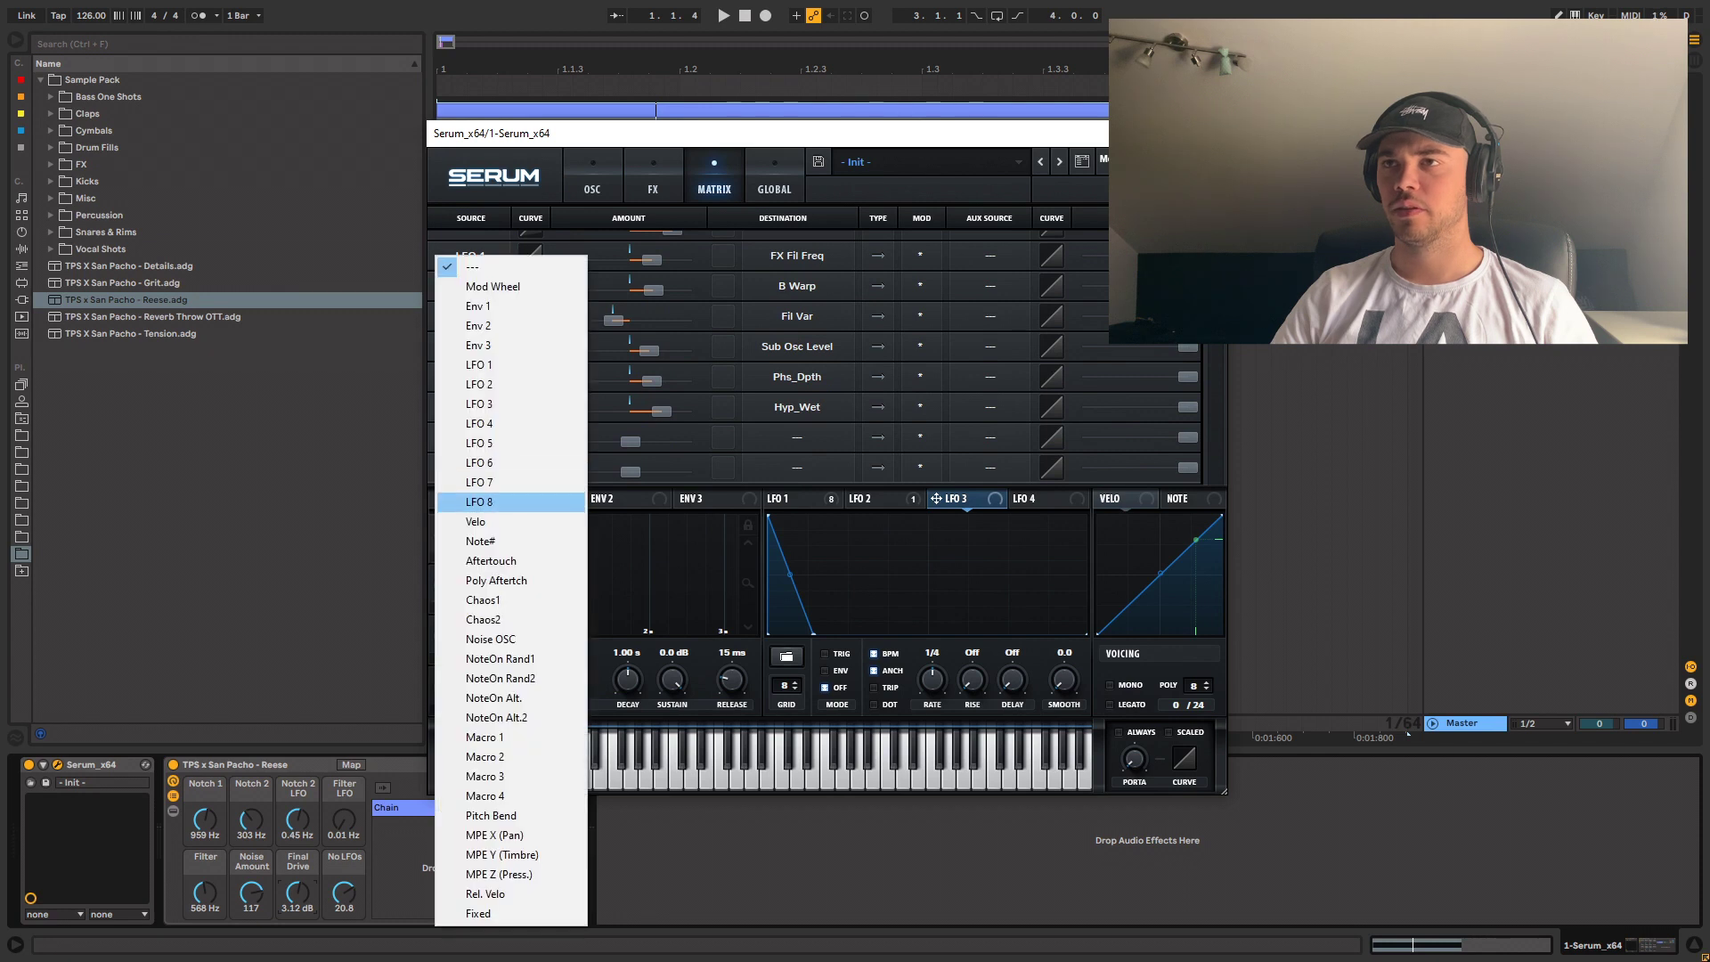
left_click(797, 436)
mouse_move(802, 595)
left_click(926, 660)
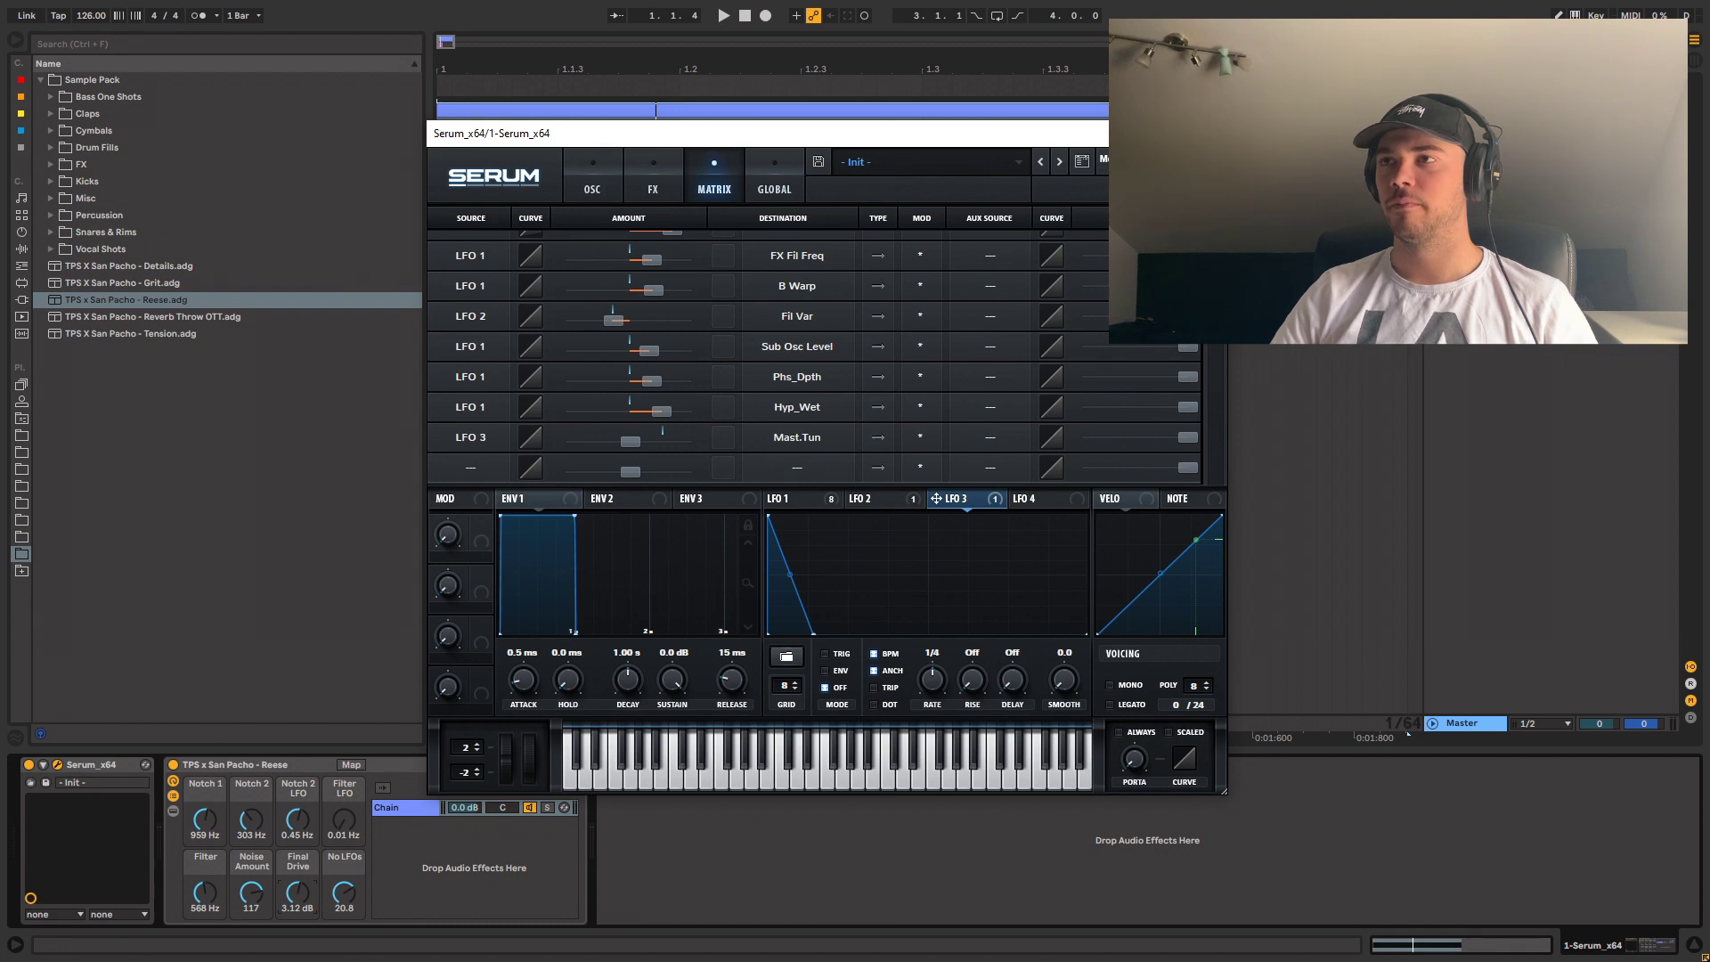
- Set LFO 3 to envelope mode and lengthen its fall with a concave curve, auditioning the clip
left_click(592, 183)
key("space")
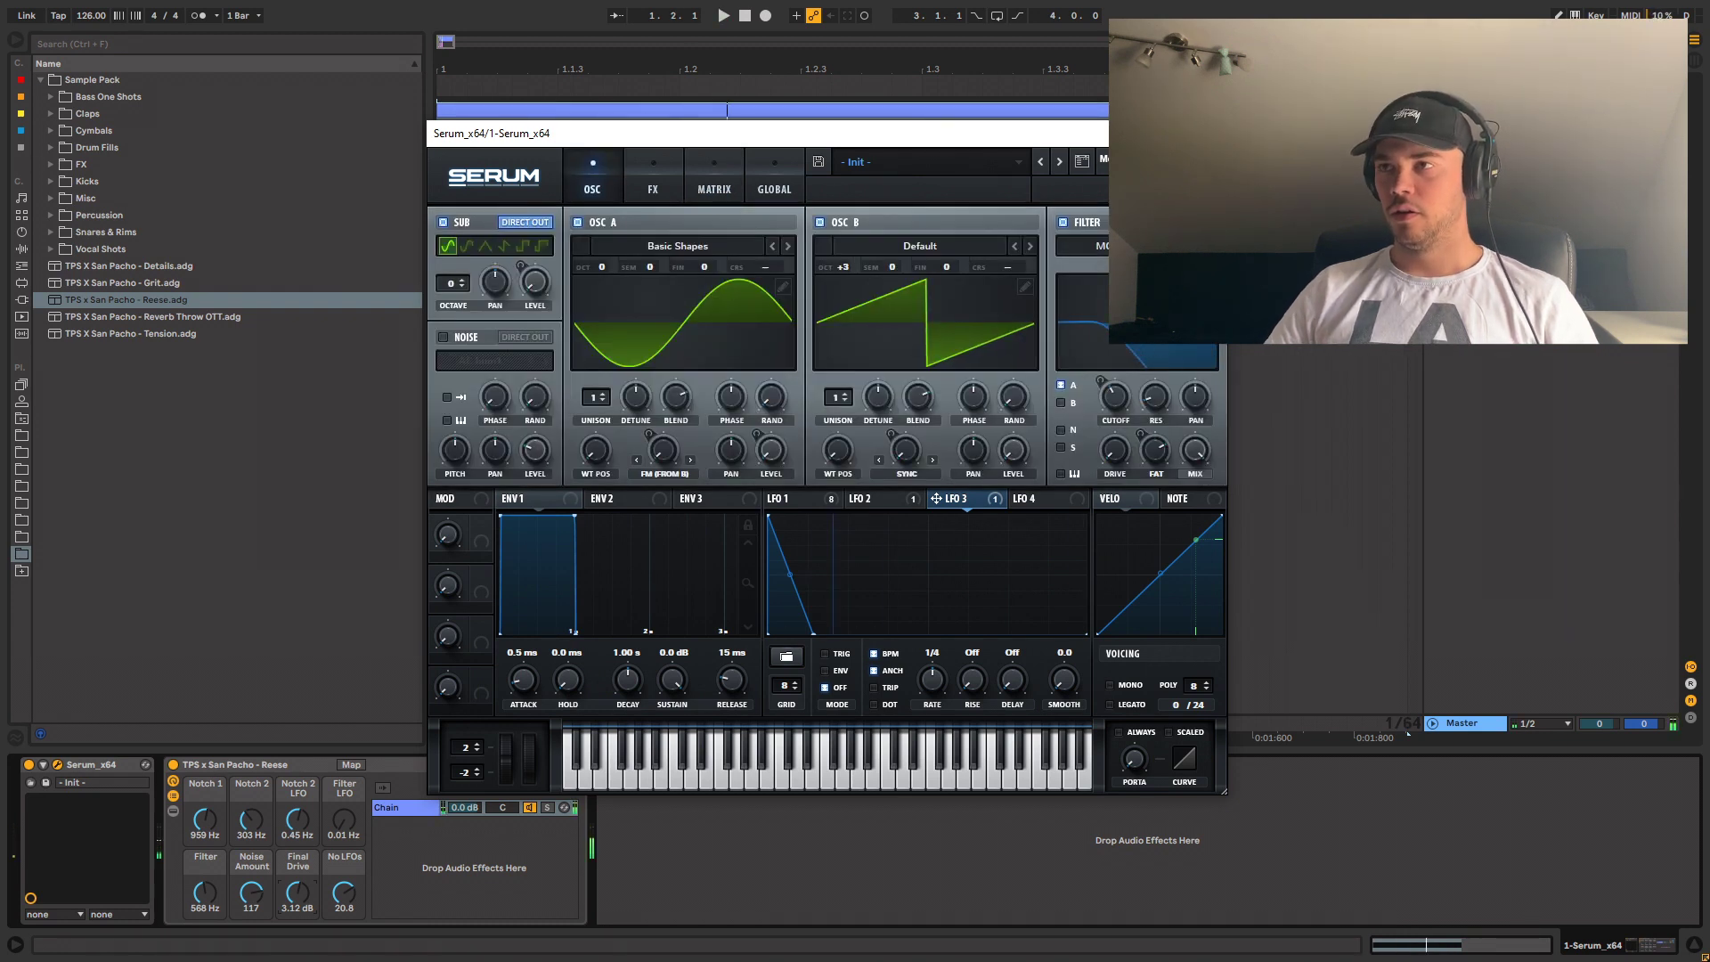
left_click(824, 669)
key("space")
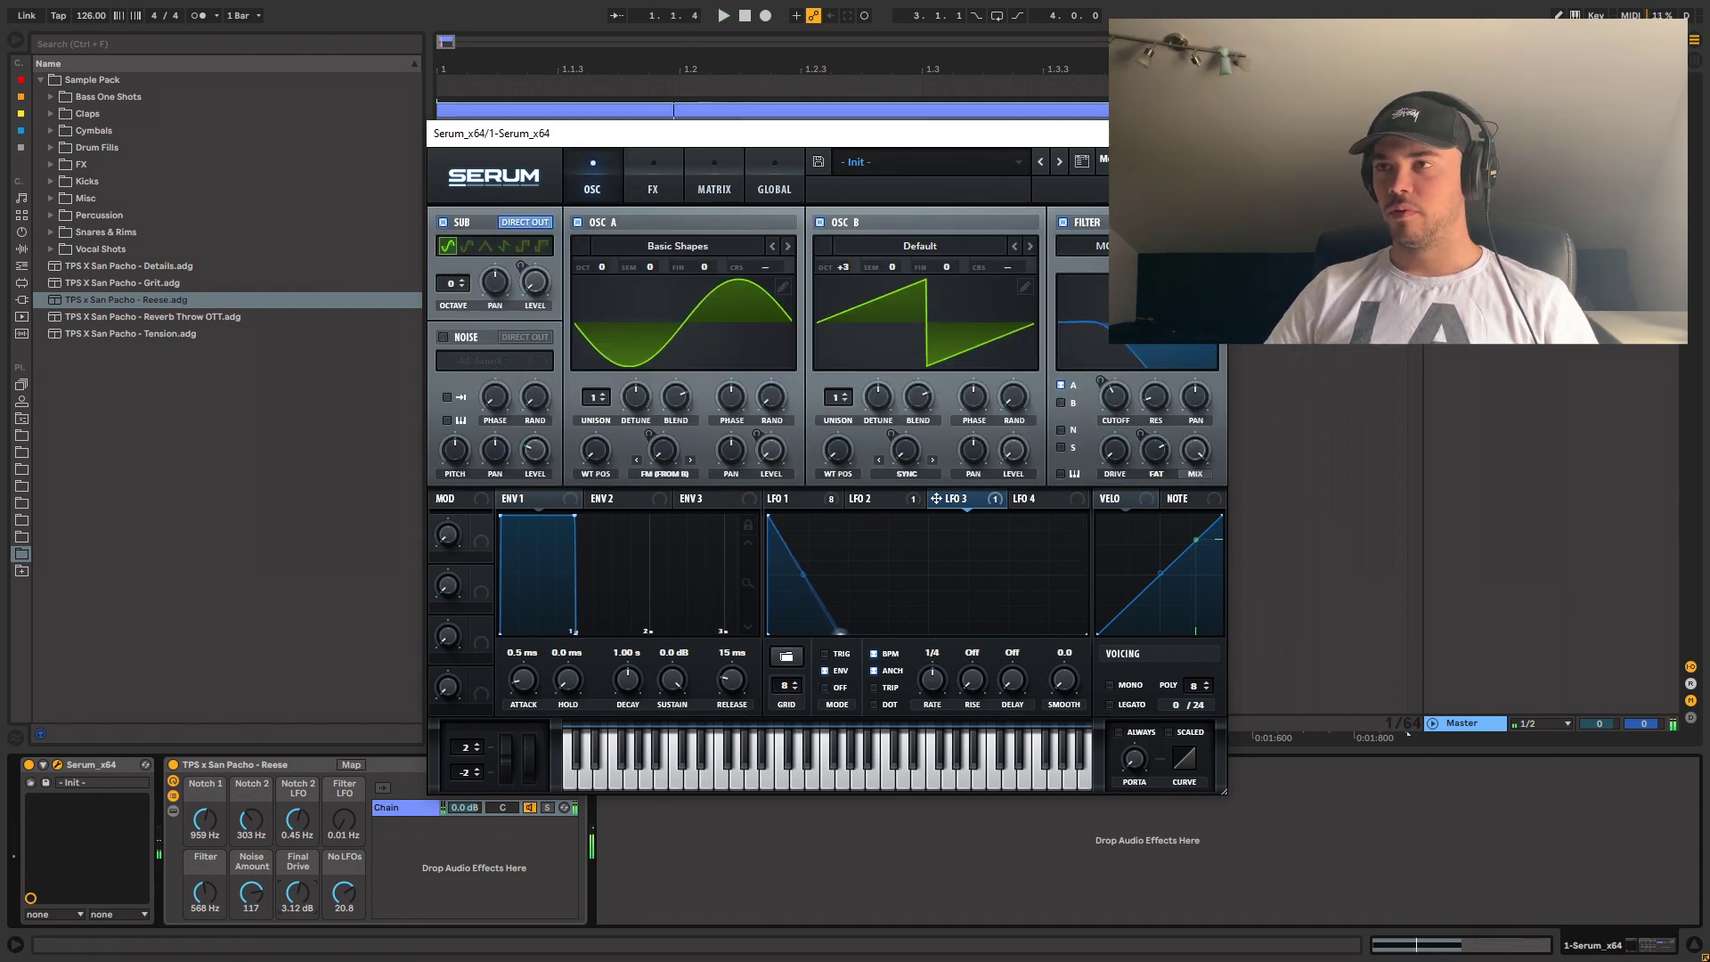
left_click_drag(830, 575, 830, 594)
- Set the LFO 3 to Mast.Tun modulation amount to 9 and shorten LFO 3's falling curve
left_click(713, 187)
key("space")
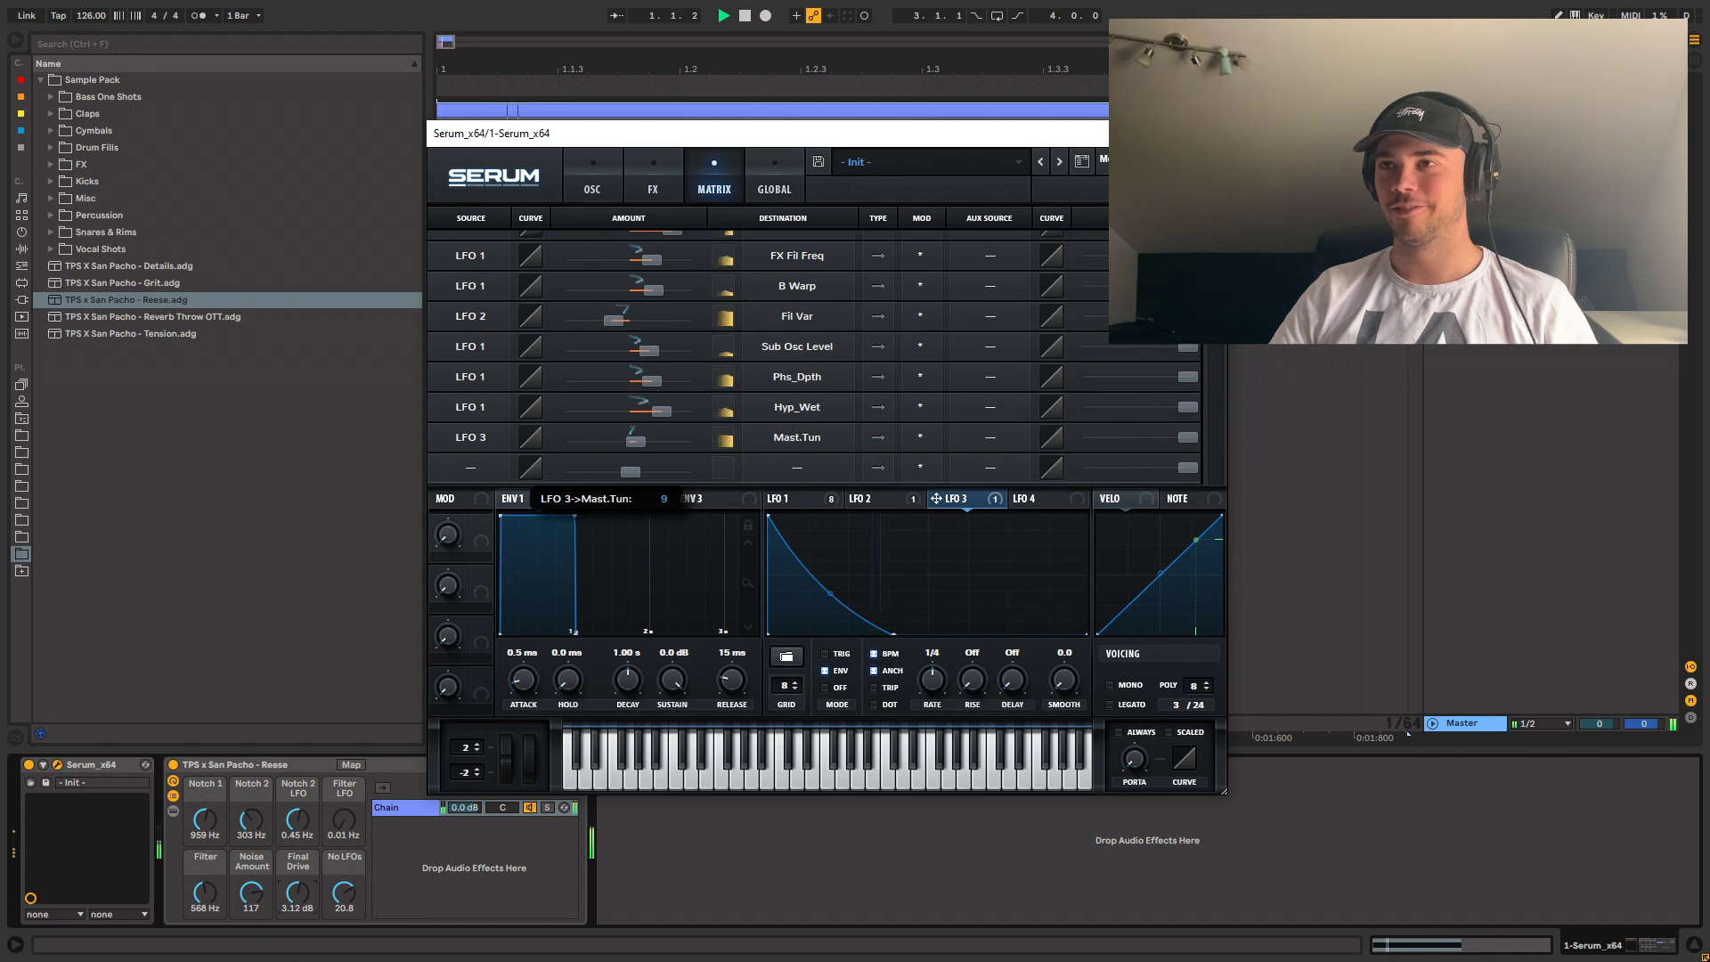
key("space")
left_click_drag(893, 634, 830, 634)
key("space")
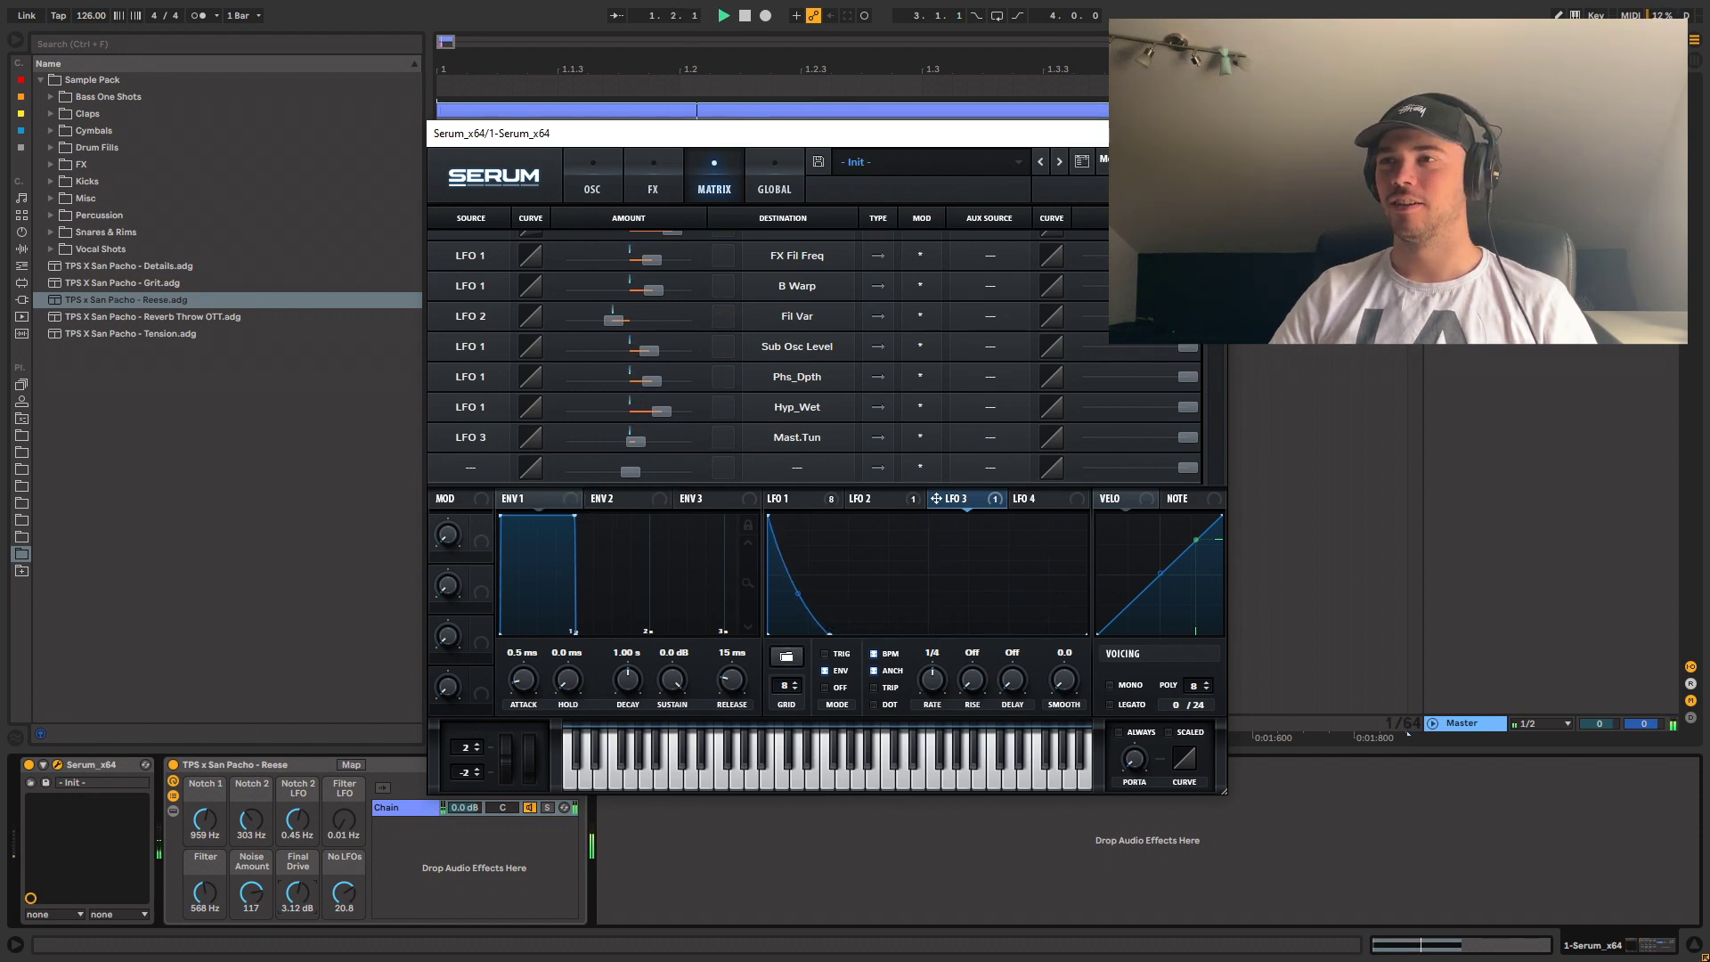
- Lower LFO 3's opening peak and shift it slightly later, then add a second peak about three-quarters through with a curved rise
left_click_drag(768, 516, 781, 538)
key("space")
double_click(1010, 567)
left_click_drag(919, 602, 920, 627)
key("space")
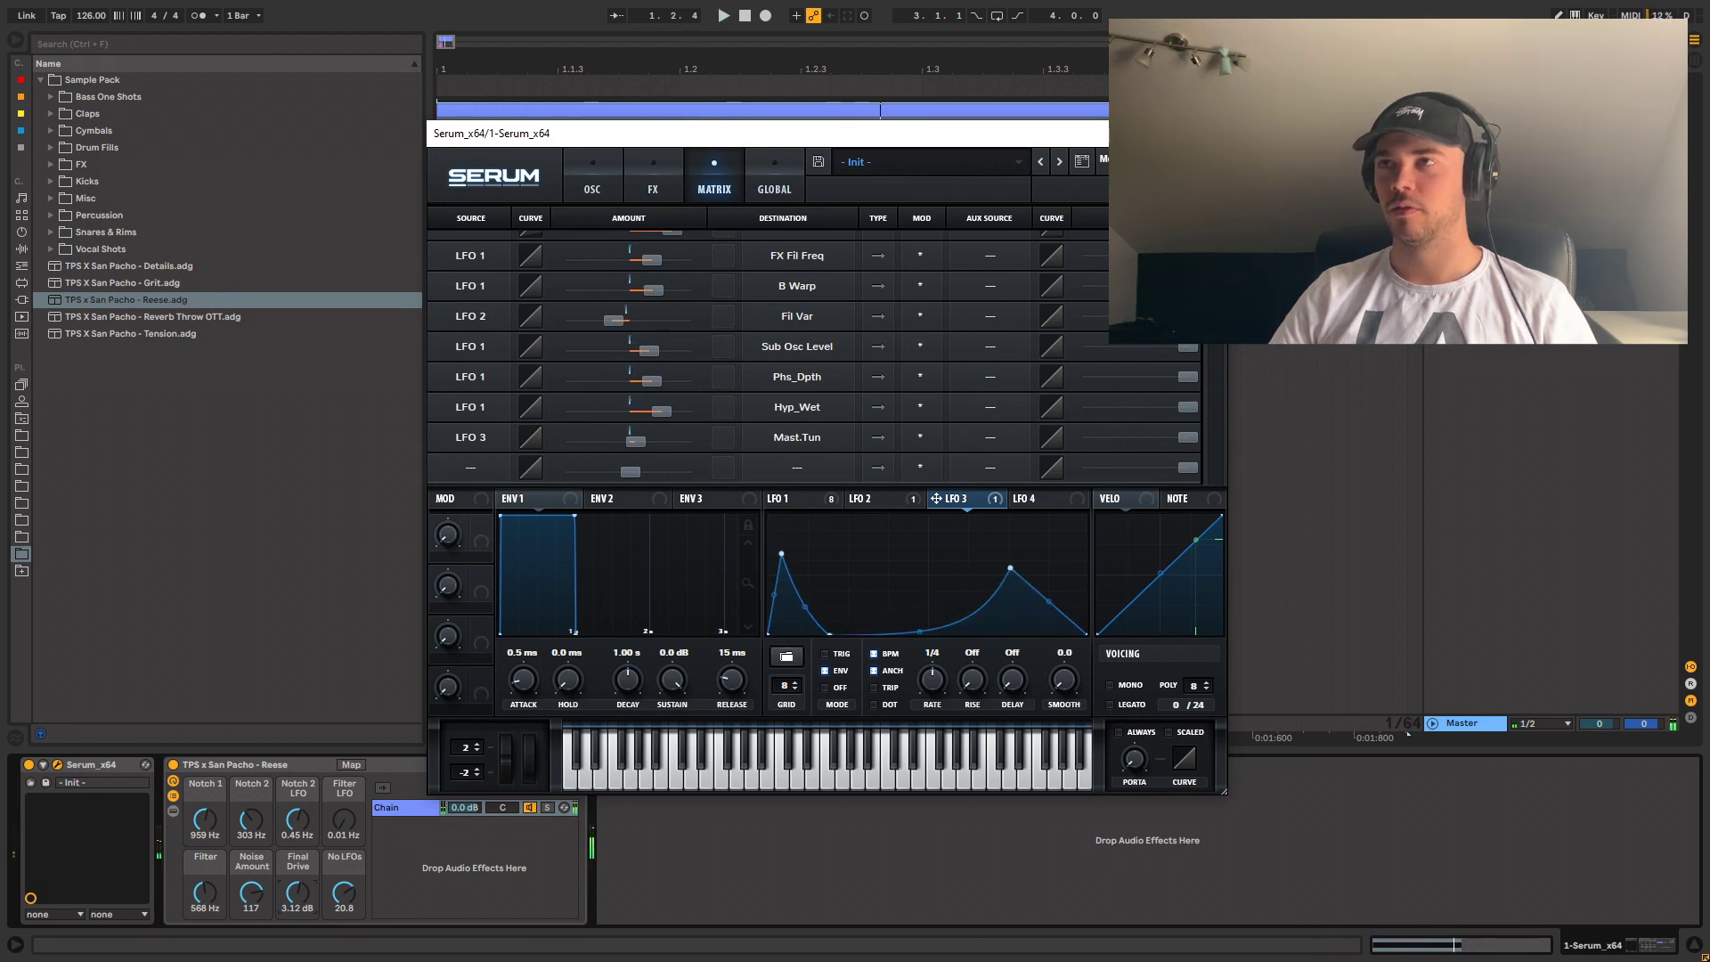
- Set LFO 1's rate to 1/2, add a second peak after its first fall, and move the valley between the peaks earlier
left_click(772, 498)
key("space")
double_click(976, 579)
left_click_drag(975, 579, 975, 560)
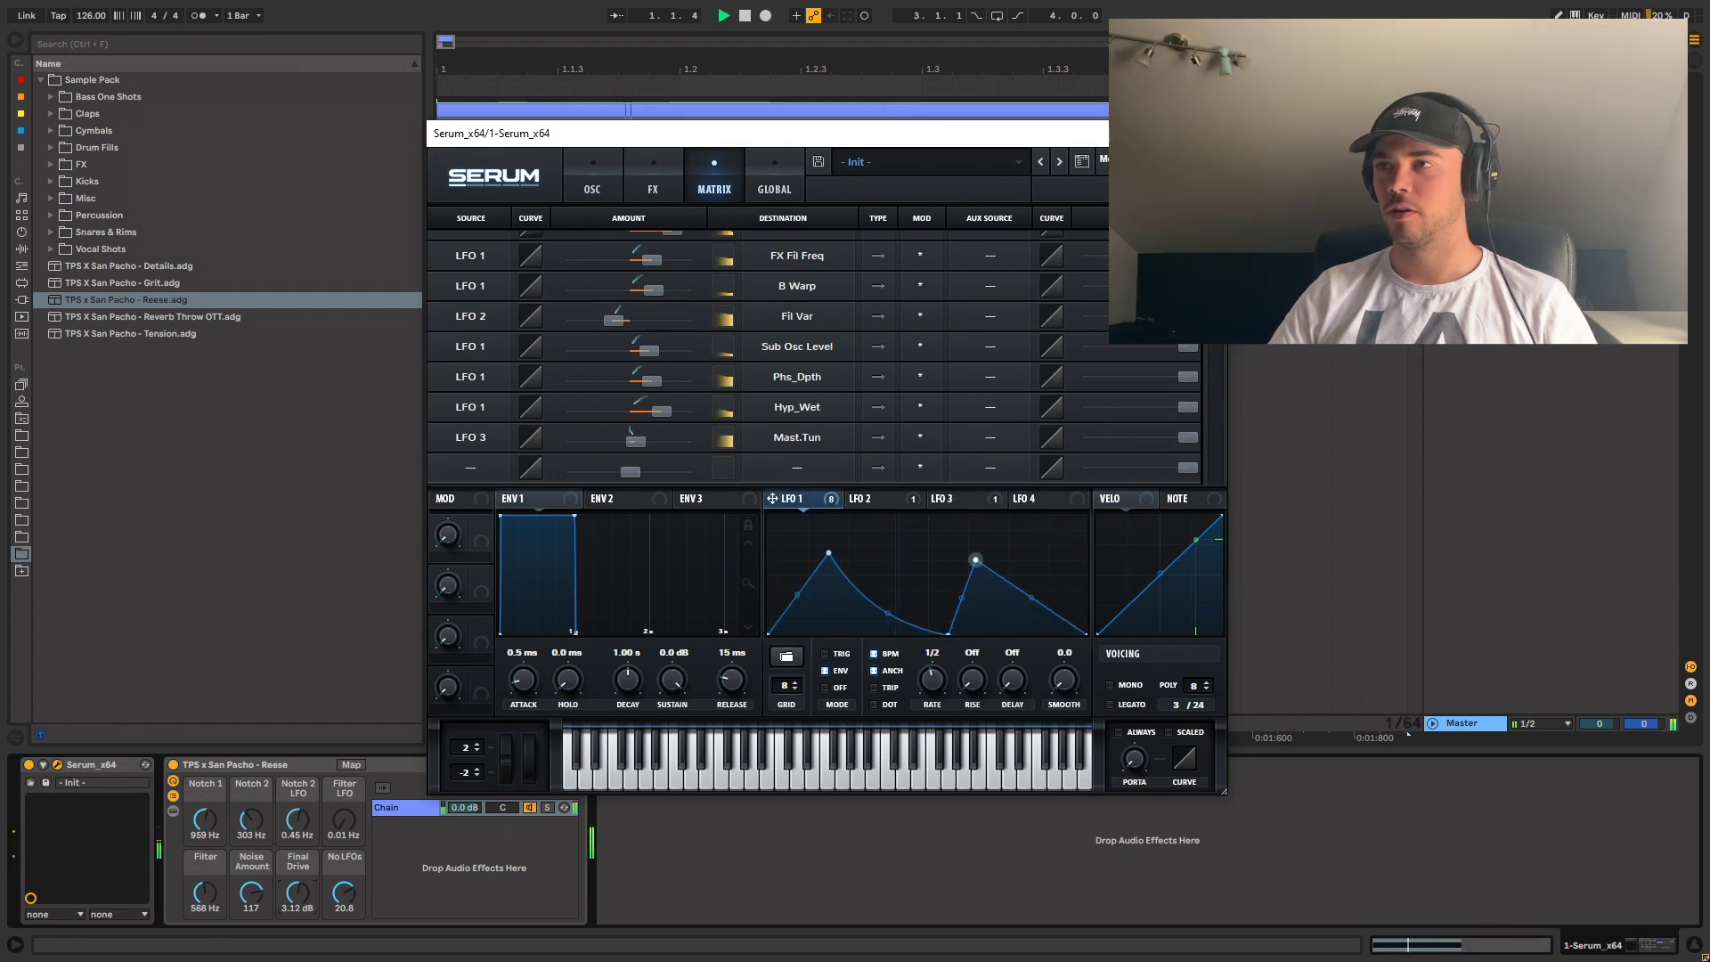
key("space")
key("space")
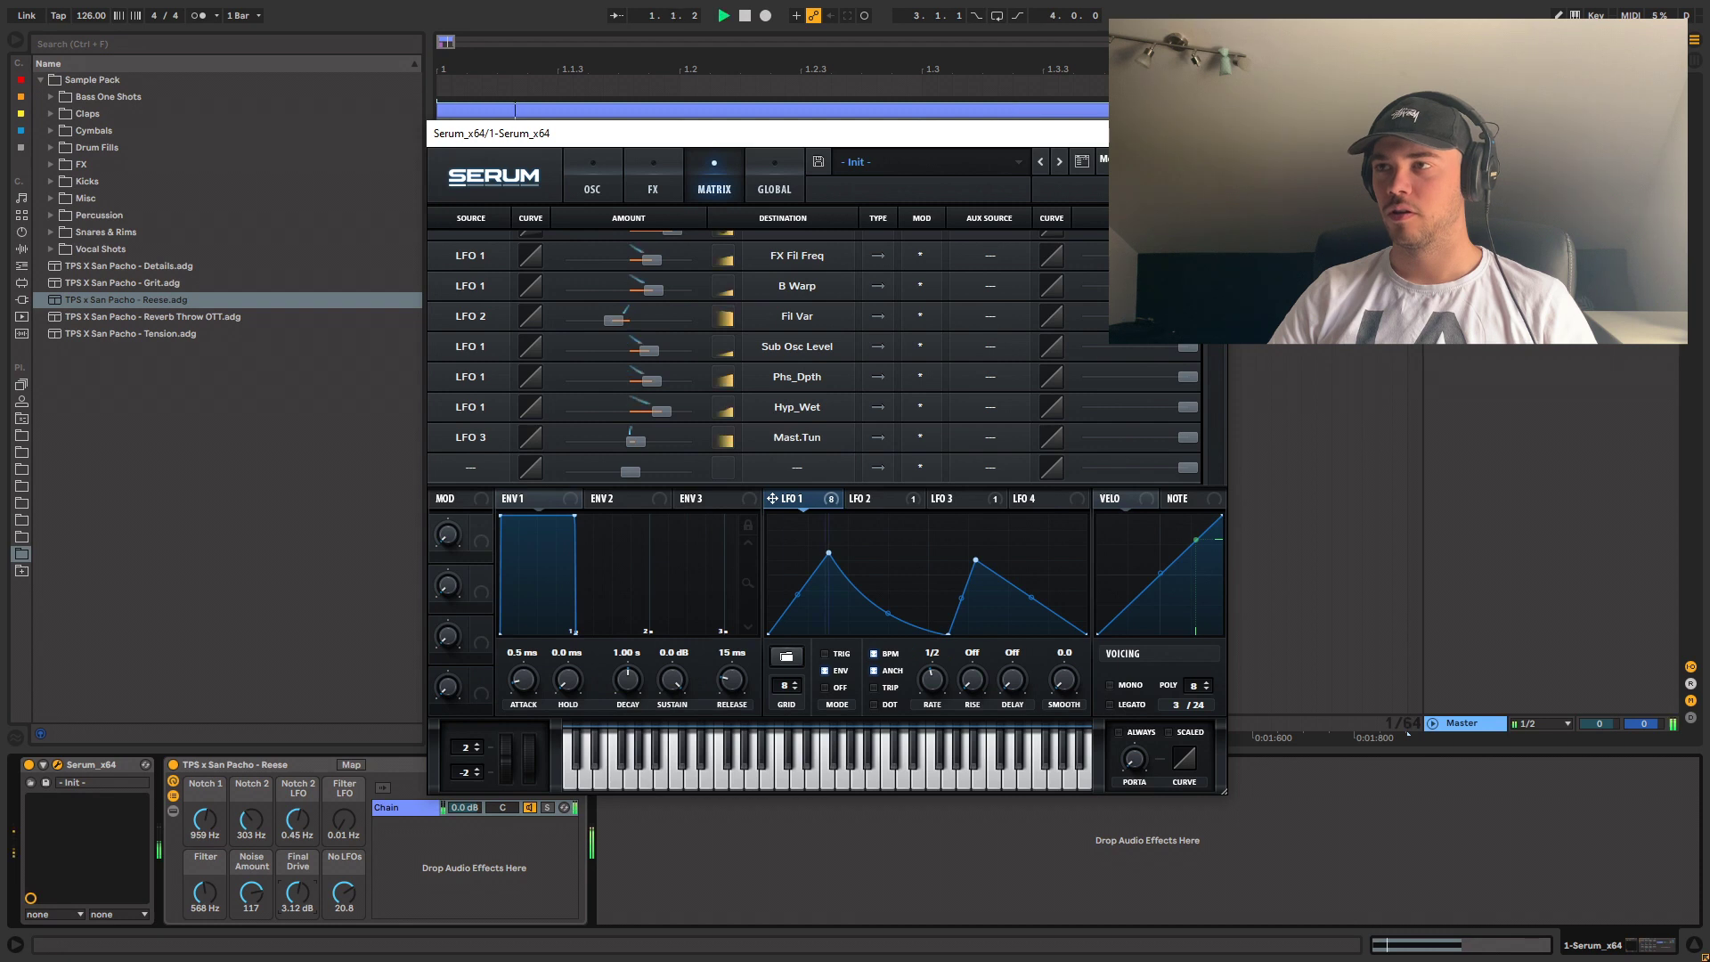
left_click_drag(948, 633, 920, 634)
key("space")
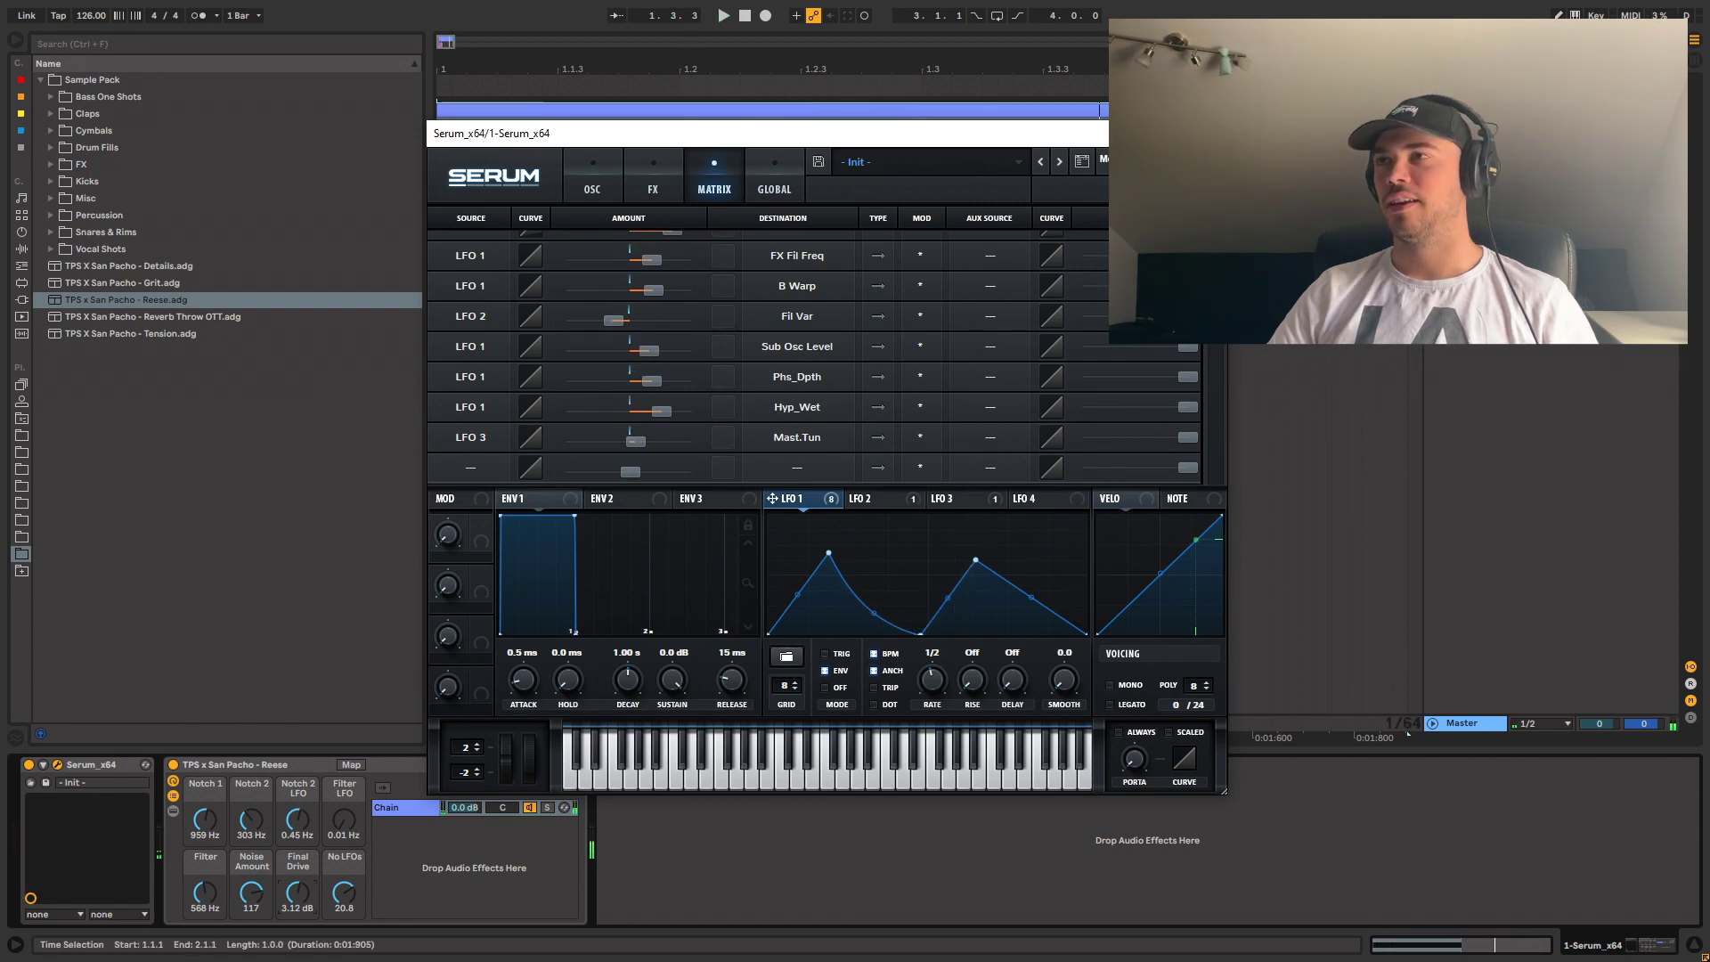
- Close the Serum window, add the OTT.adv preset after the Reese rack, and set its Amount to 31%
left_click(1207, 133)
key("ctrl+f")
type("ott")
double_click(81, 114)
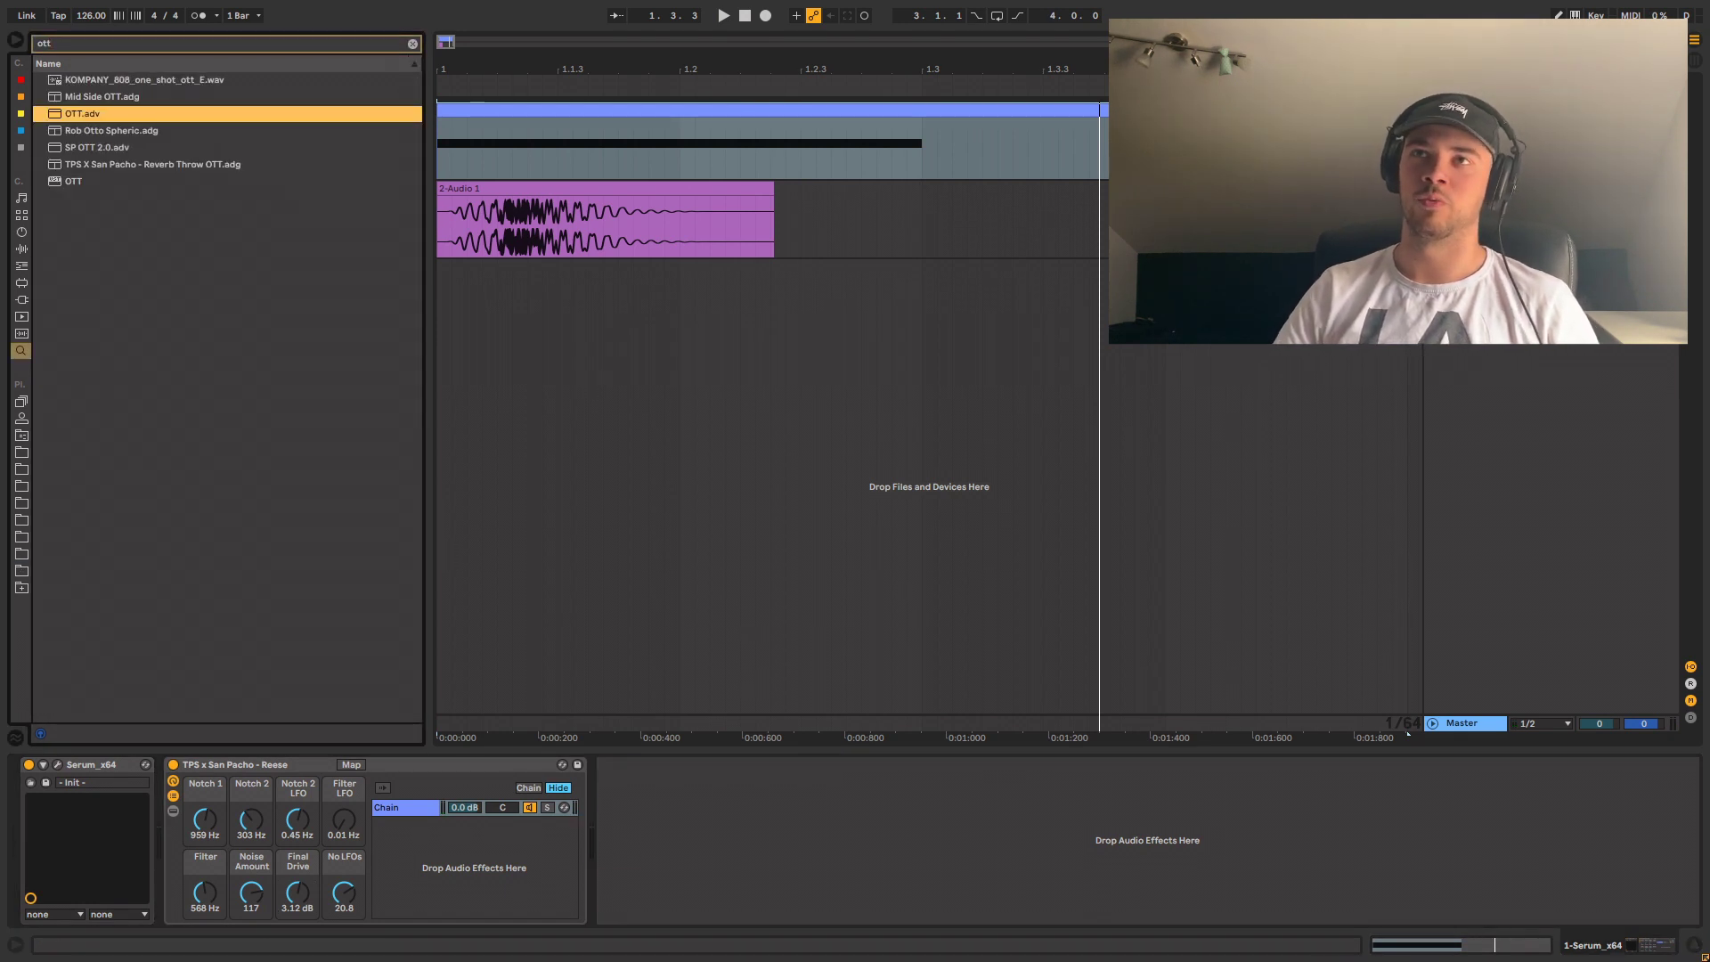
left_click_drag(1001, 852, 1001, 763)
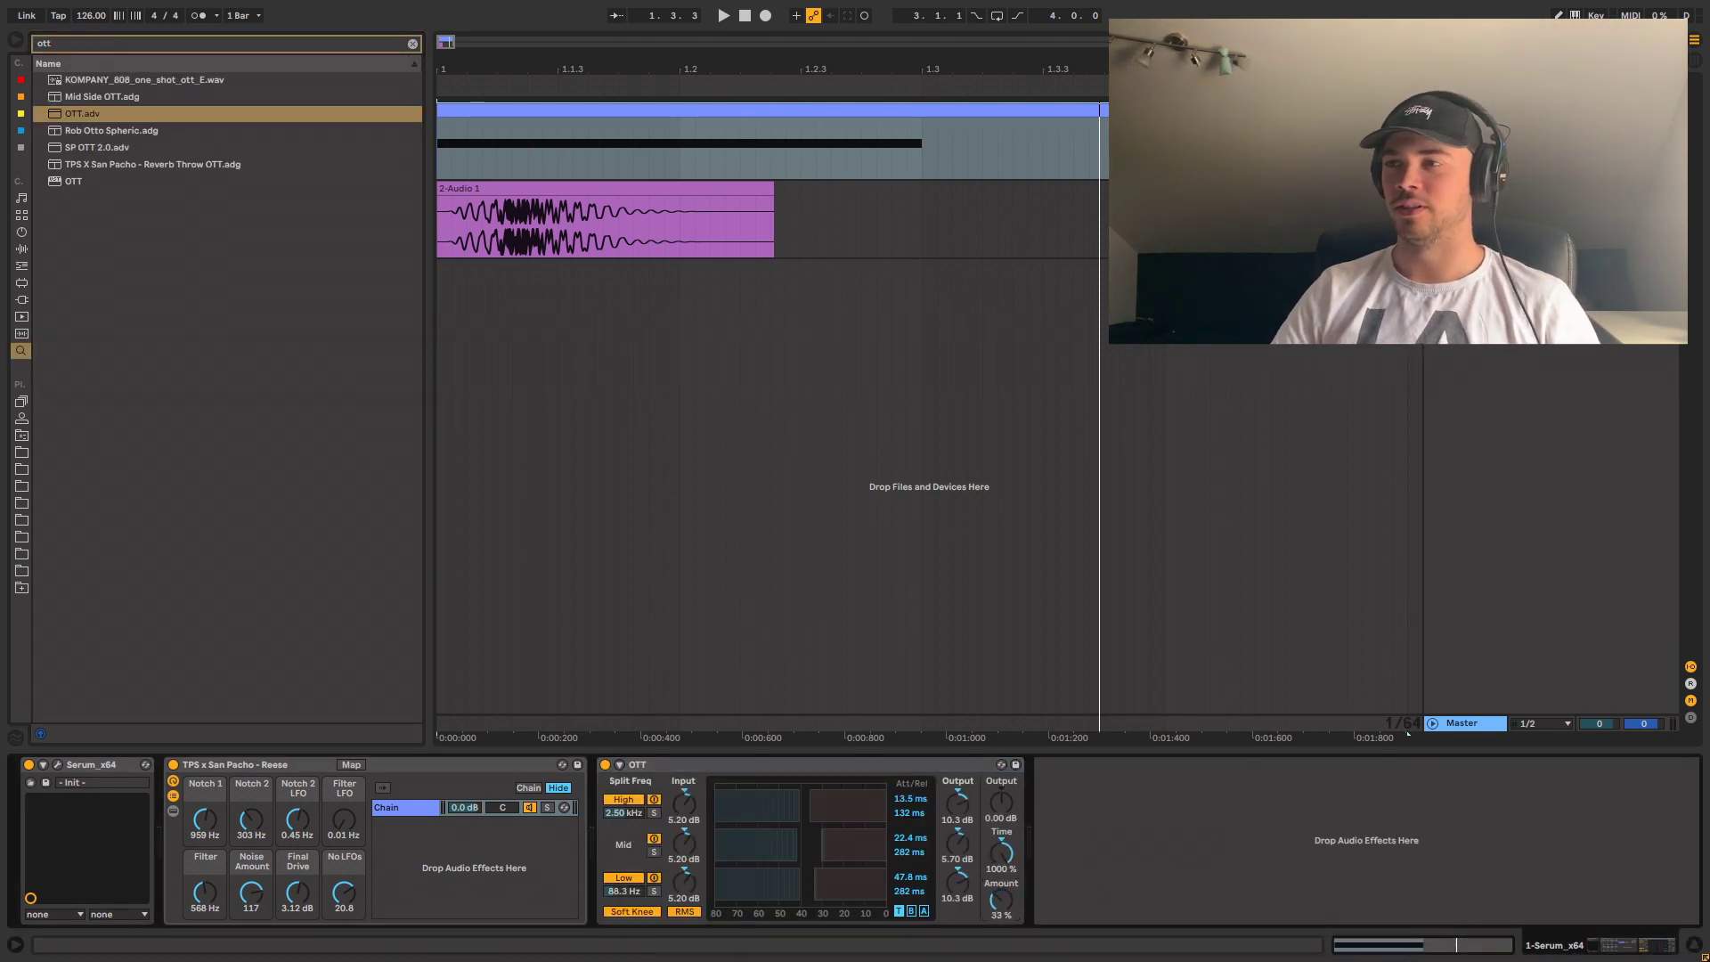
- Search the browser for "eq" and add EQ Eight after OTT
key("ctrl+f")
type("eq")
key("Down")
key("Down")
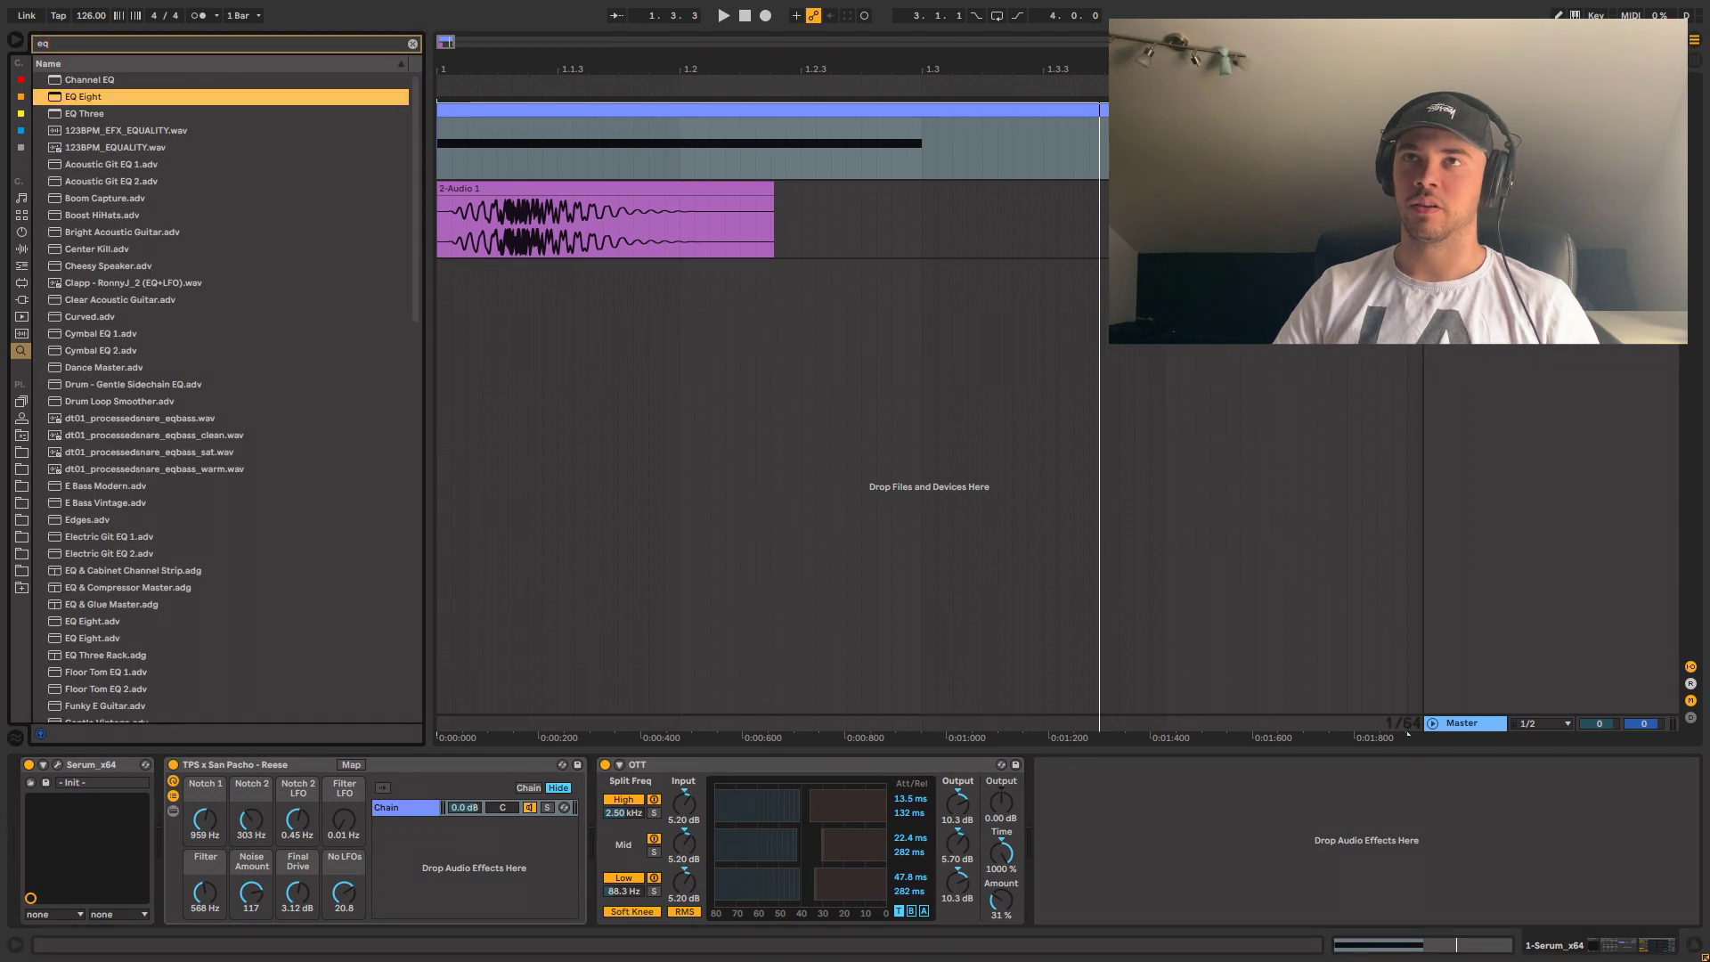
key("Return")
- Add Saturator after EQ Eight and enable its Soft Clip, auditioning the clip
key("ctrl+f")
type("sat")
key("Down")
key("Return")
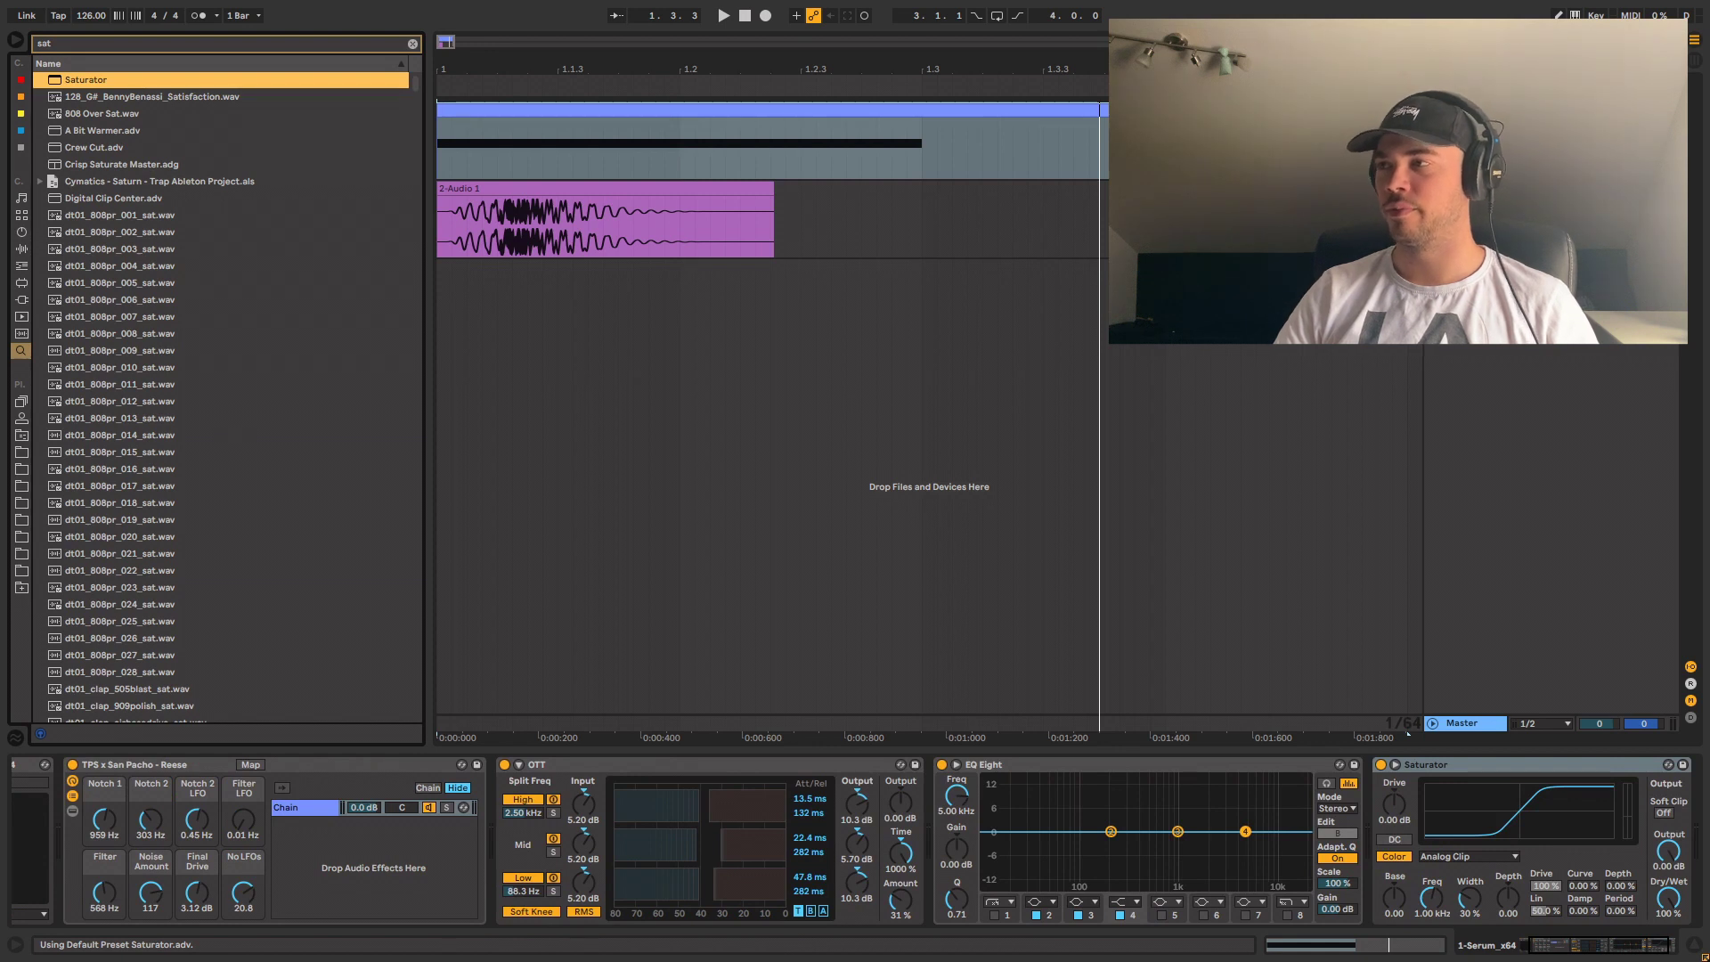
key("space")
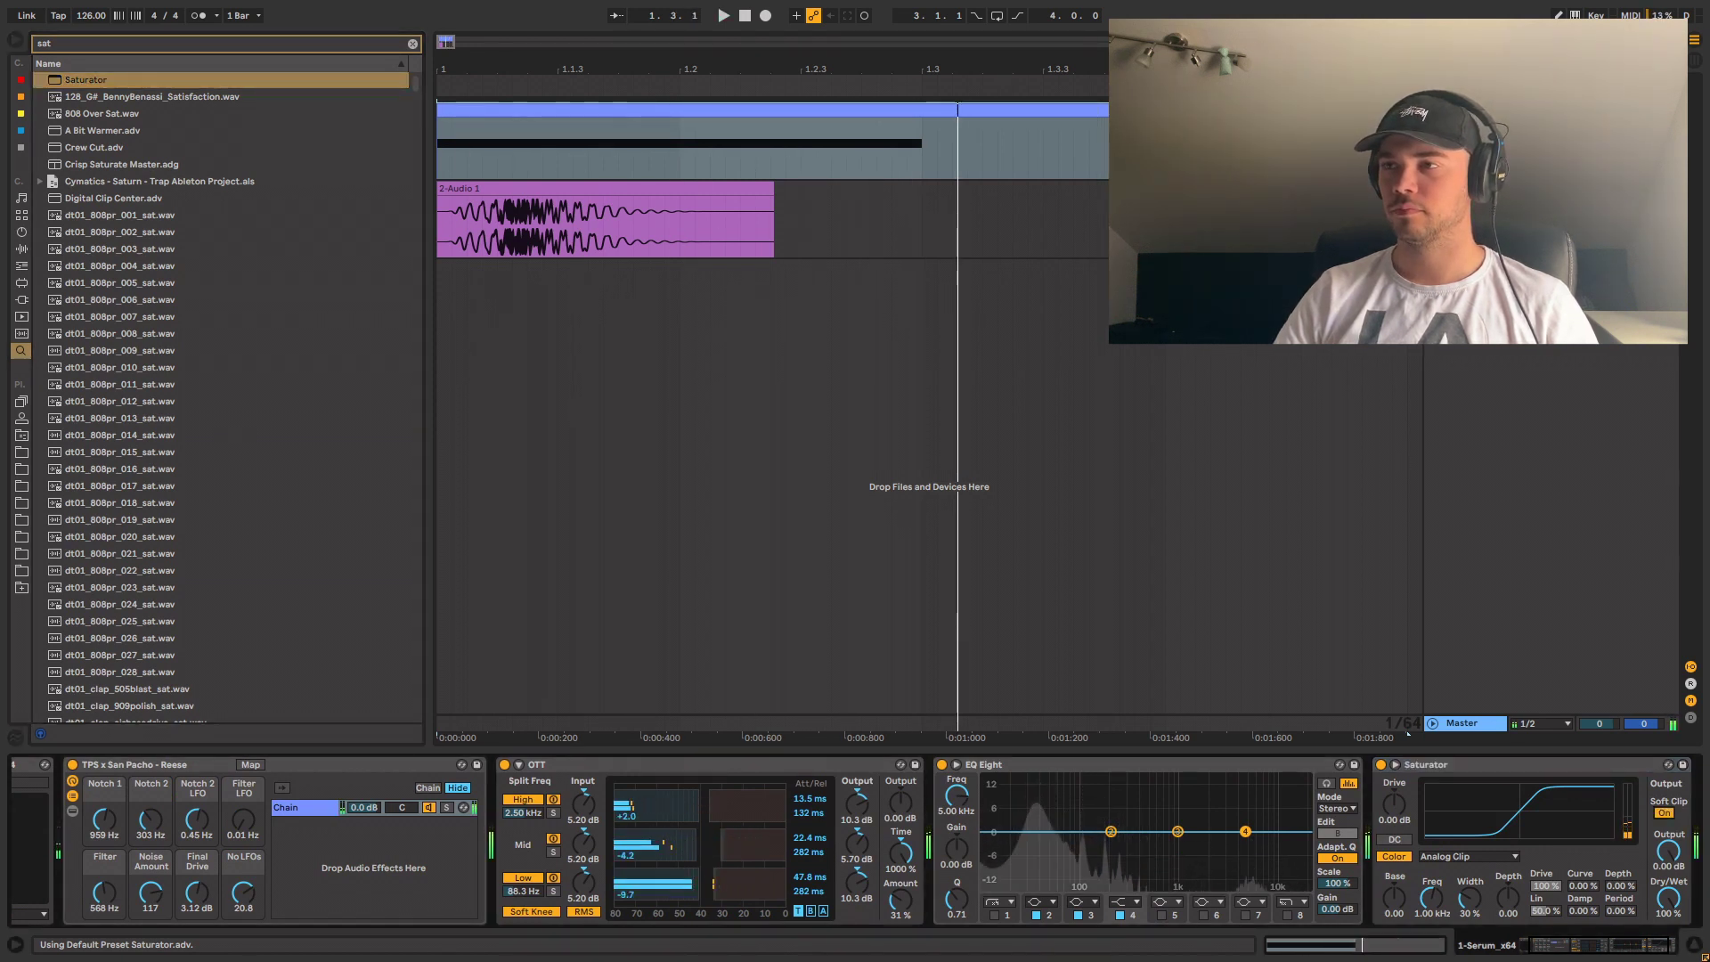
key("space")
- Dip EQ Eight's band 2 in the low mids, boost band 3 by 6.57 dB at 979 Hz, and set OTT's output to 7.50 dB
key("space")
left_click_drag(1110, 831, 1177, 809)
key("space")
key("space")
key("space")
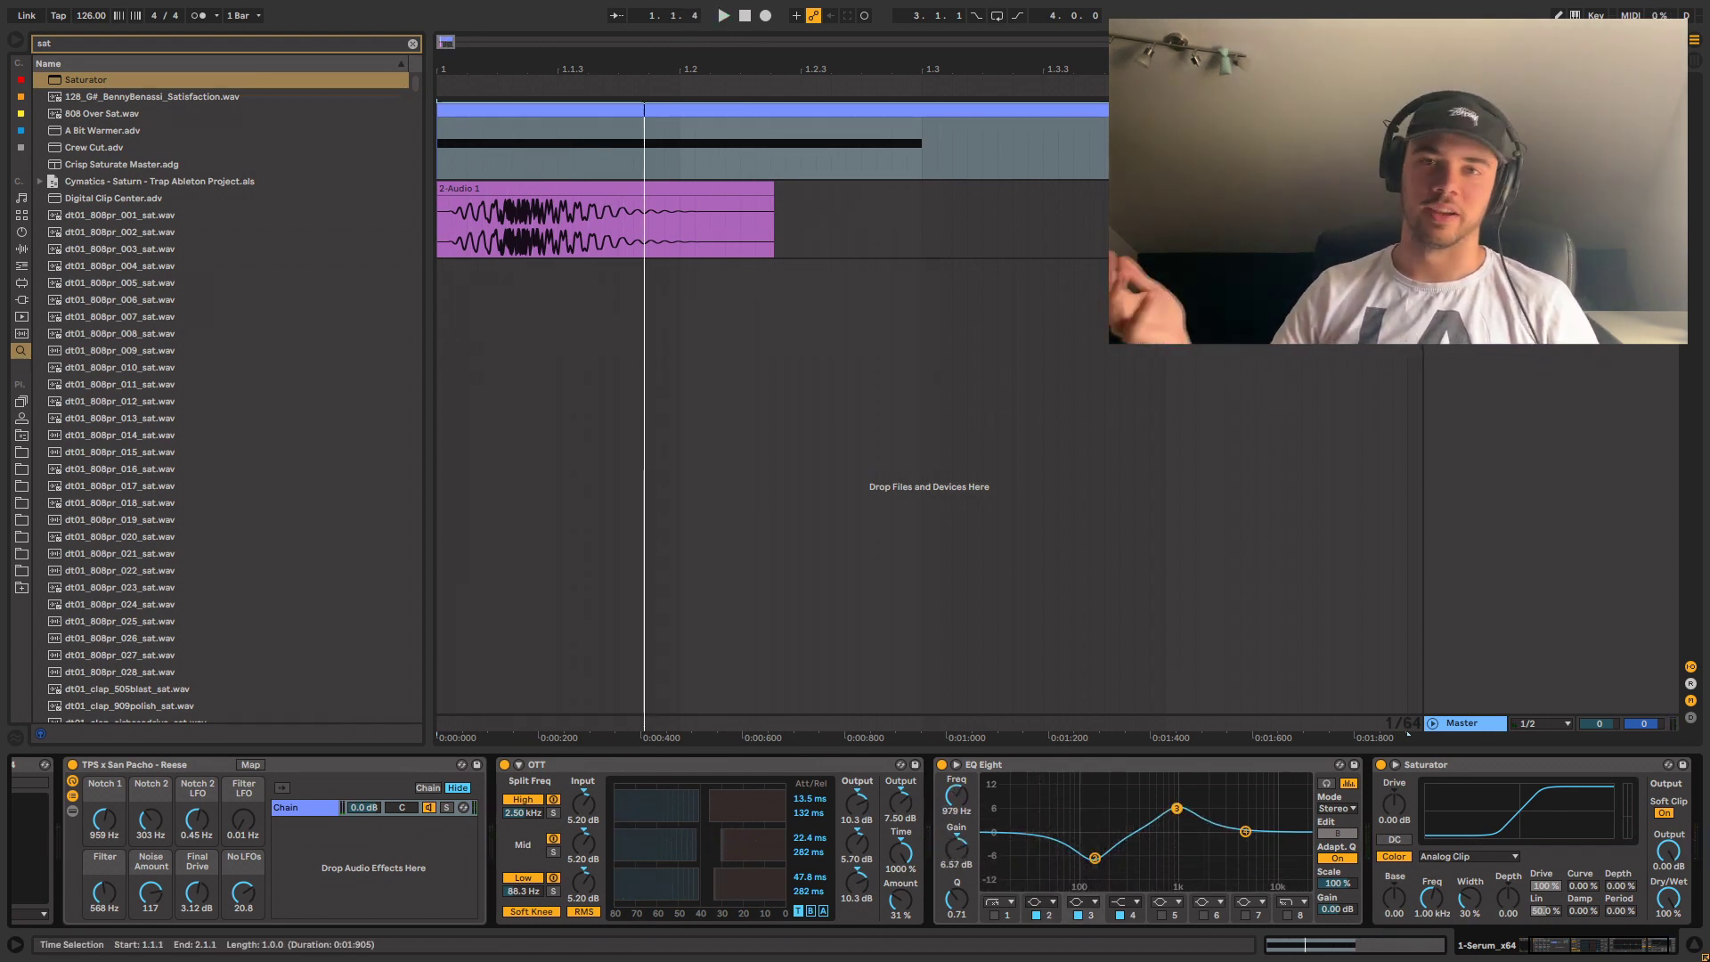
- Select the audio clip on the 2-Audio track and clear the browser search
left_click(606, 189)
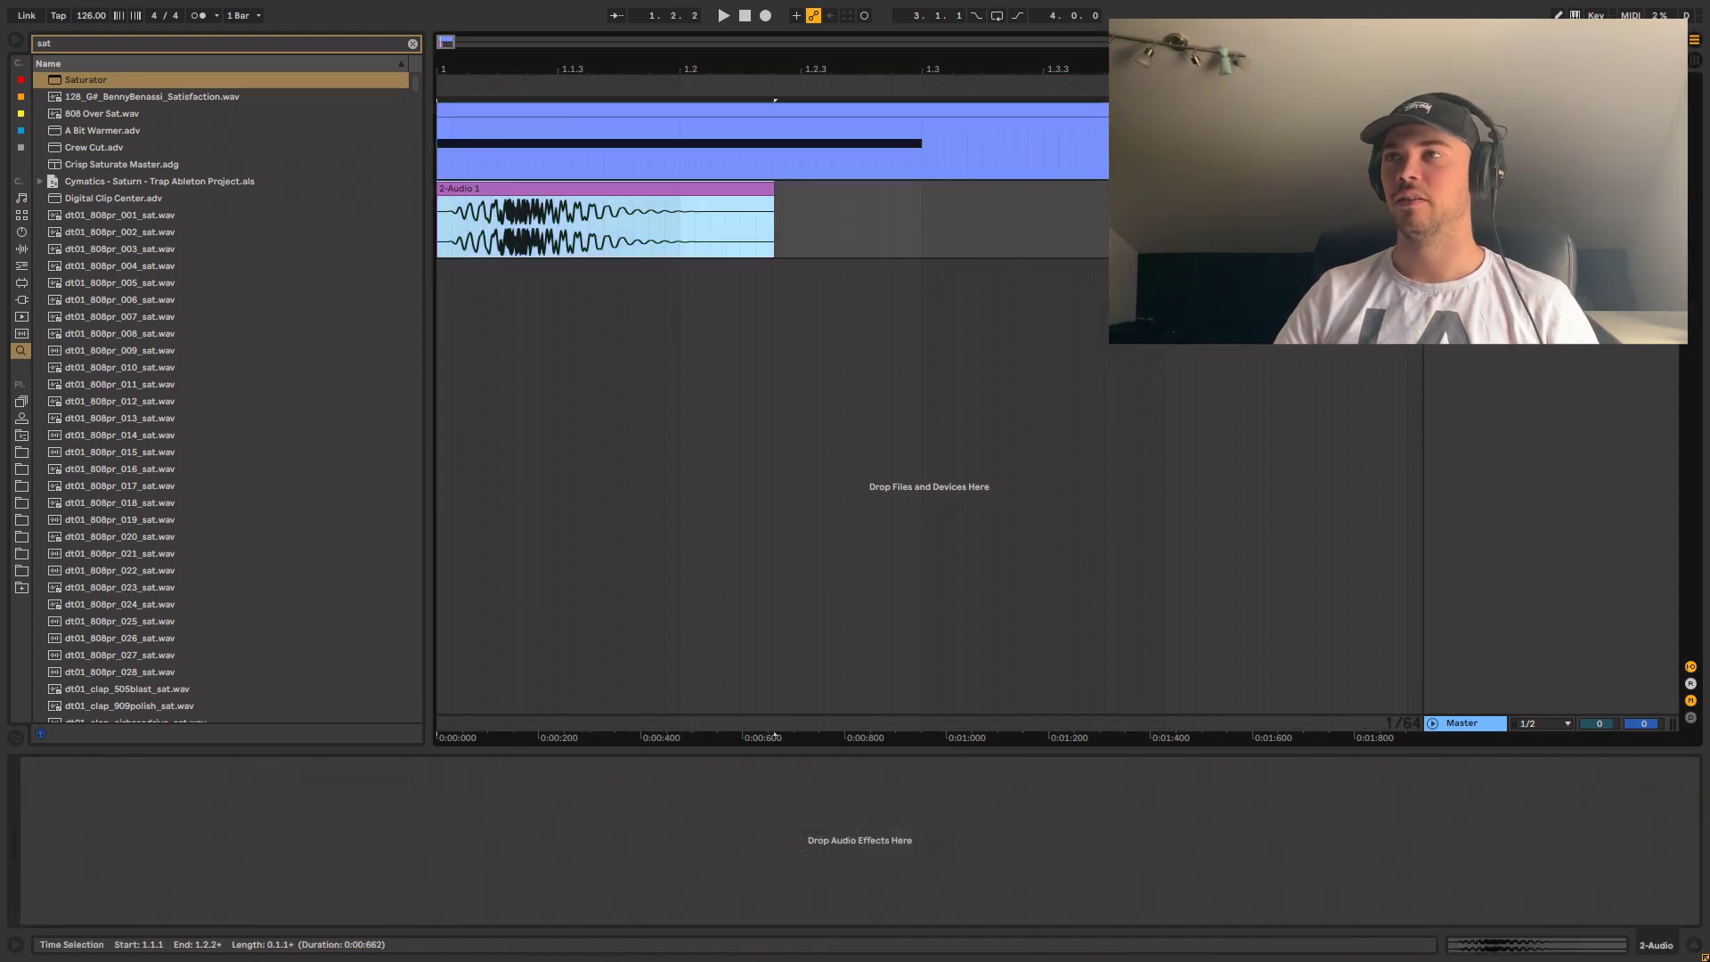
key("ctrl+f")
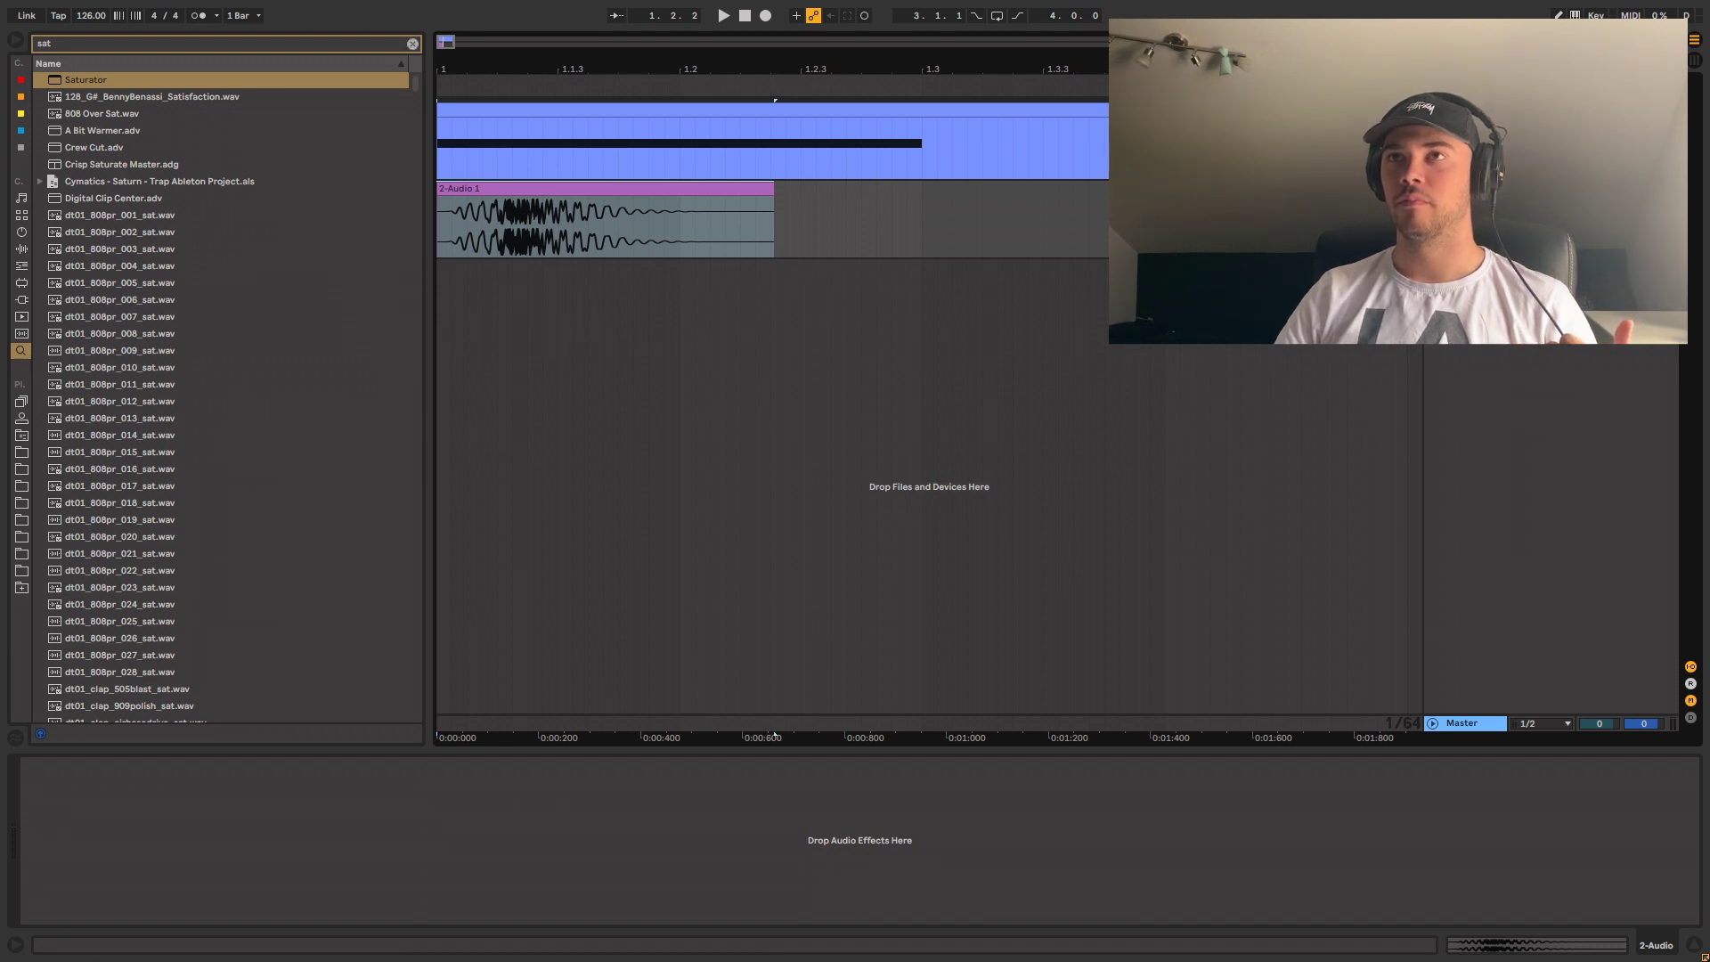
key("BackSpace")
key("BackSpace")
key("BackSpace")
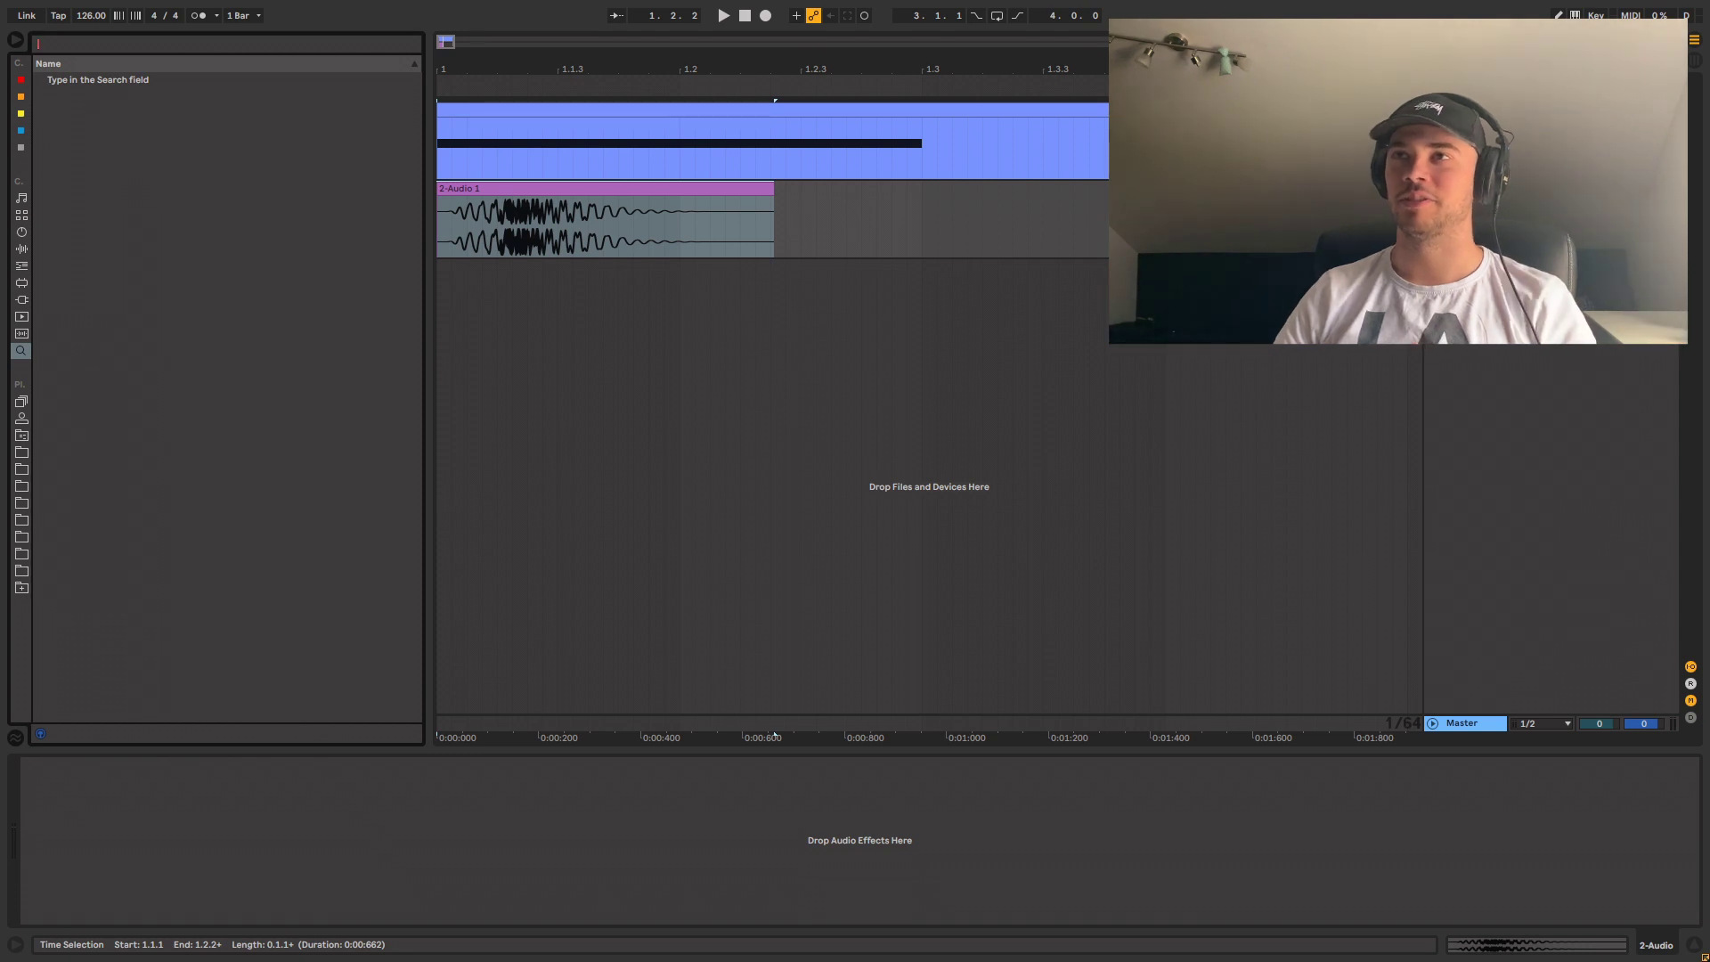
- Review the Serum track's device chain and audition the audio clip against the synth bass
left_click(452, 152)
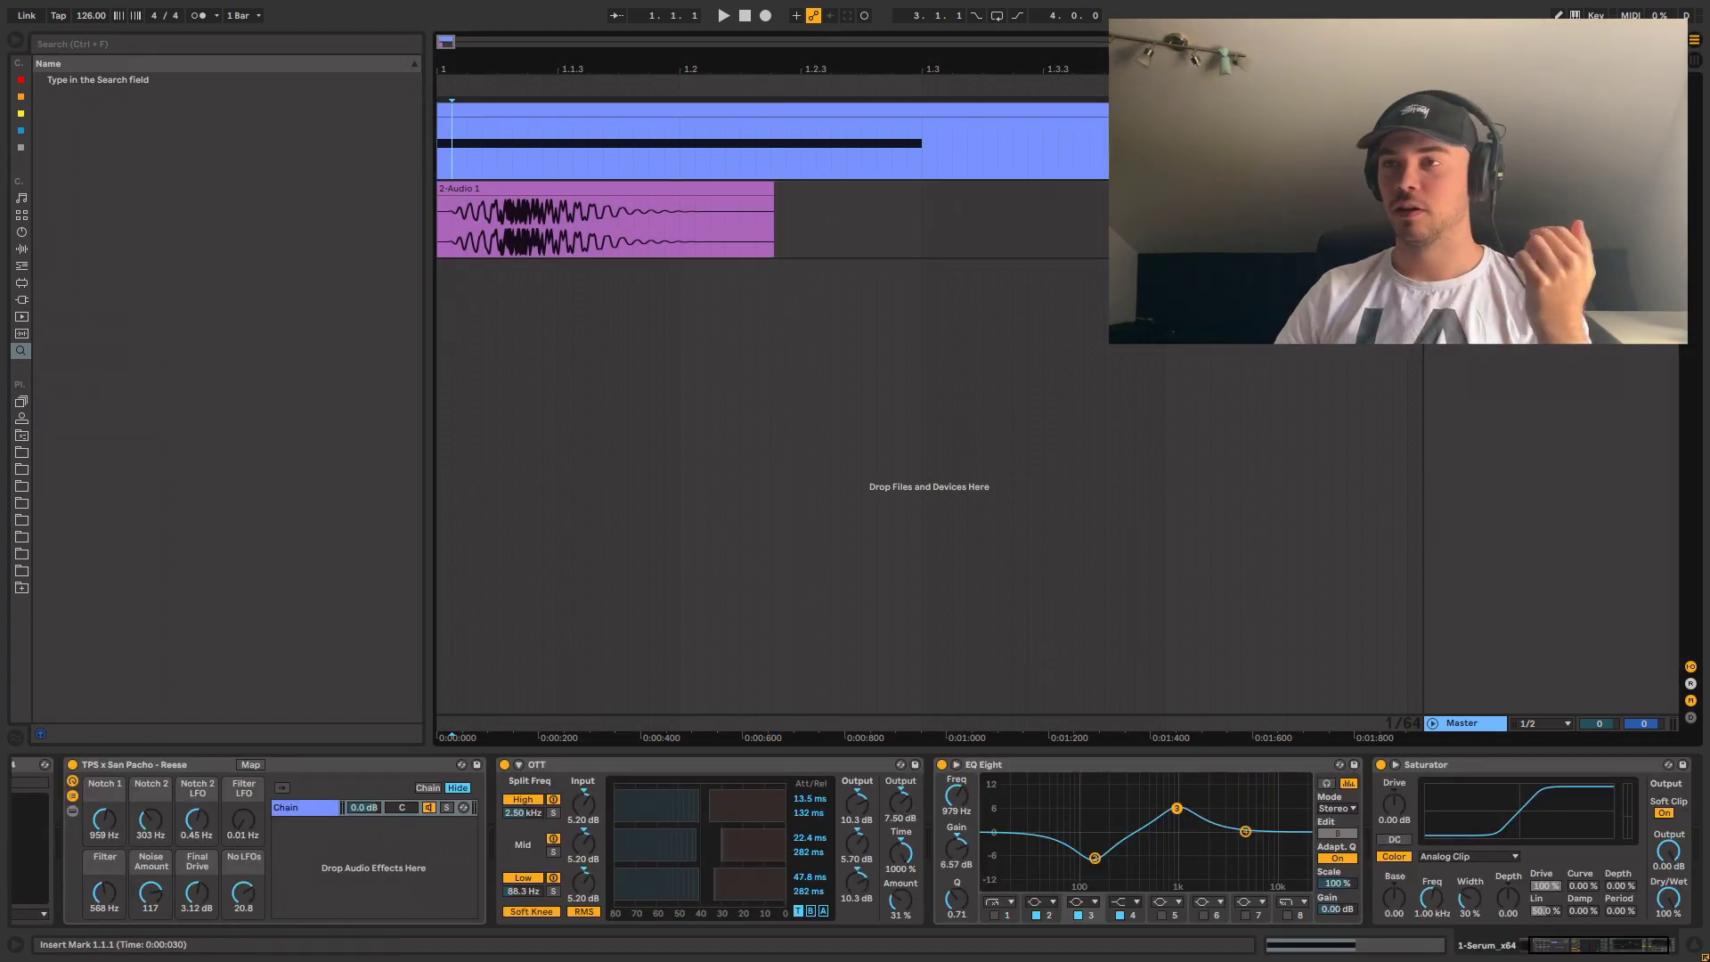
scroll(855, 842, "left", 2)
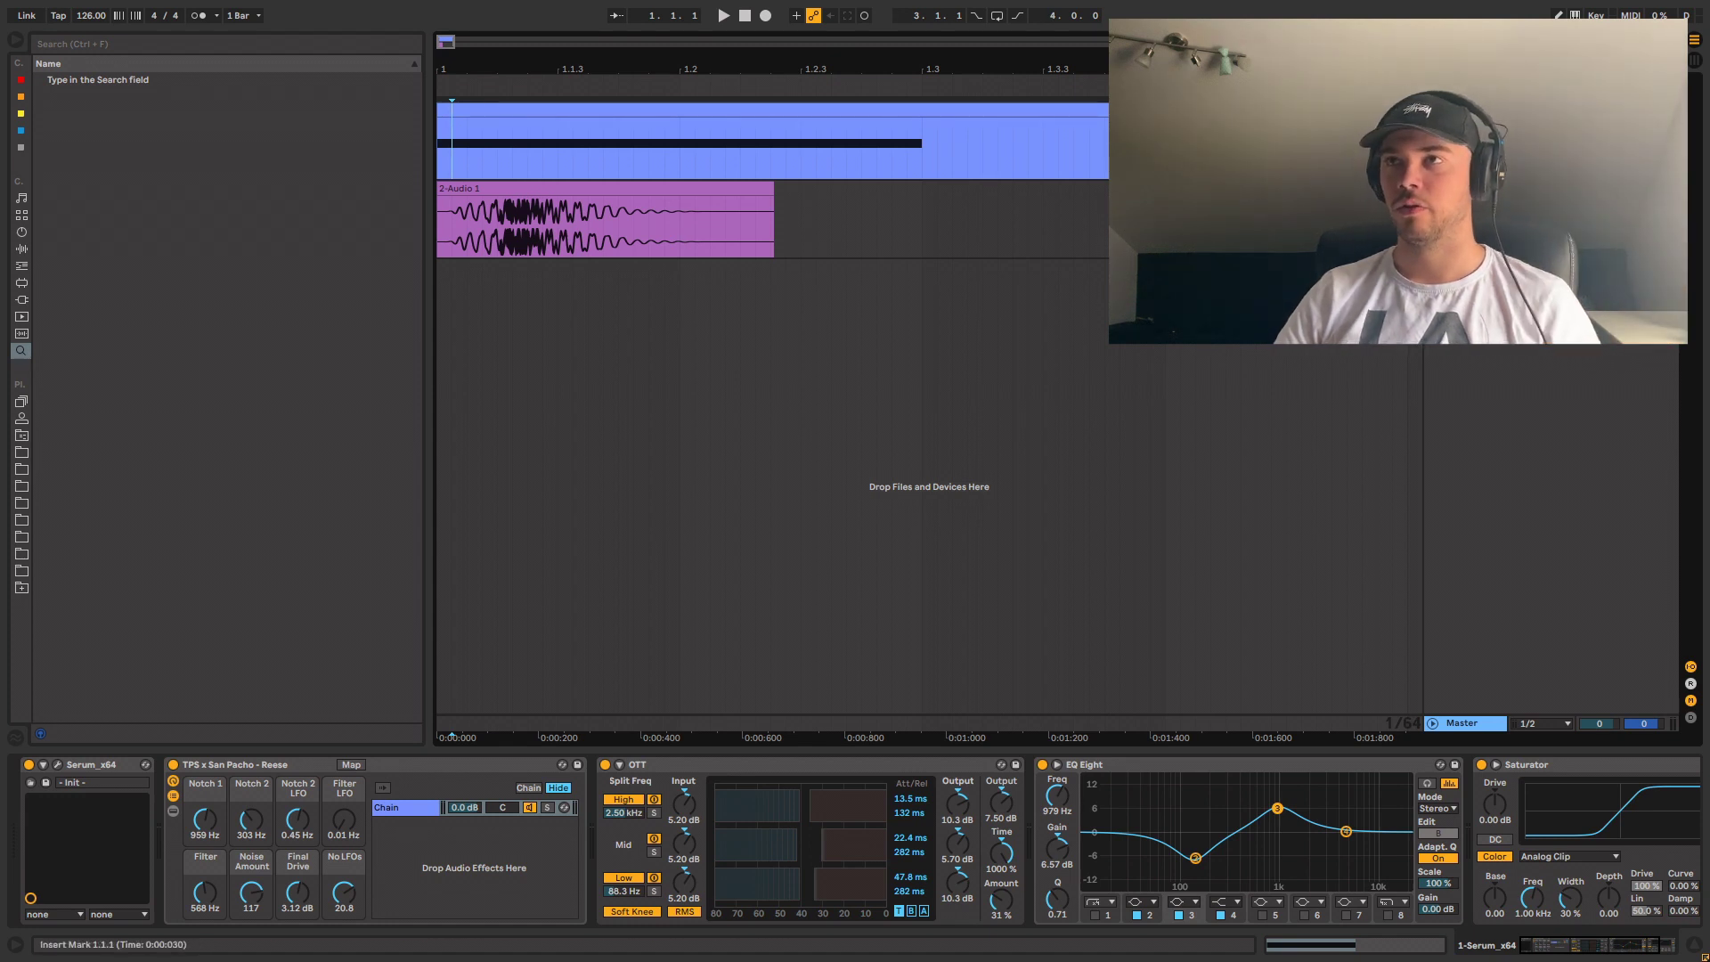
left_click(605, 188)
key("space")
key("space")
left_click(542, 134)
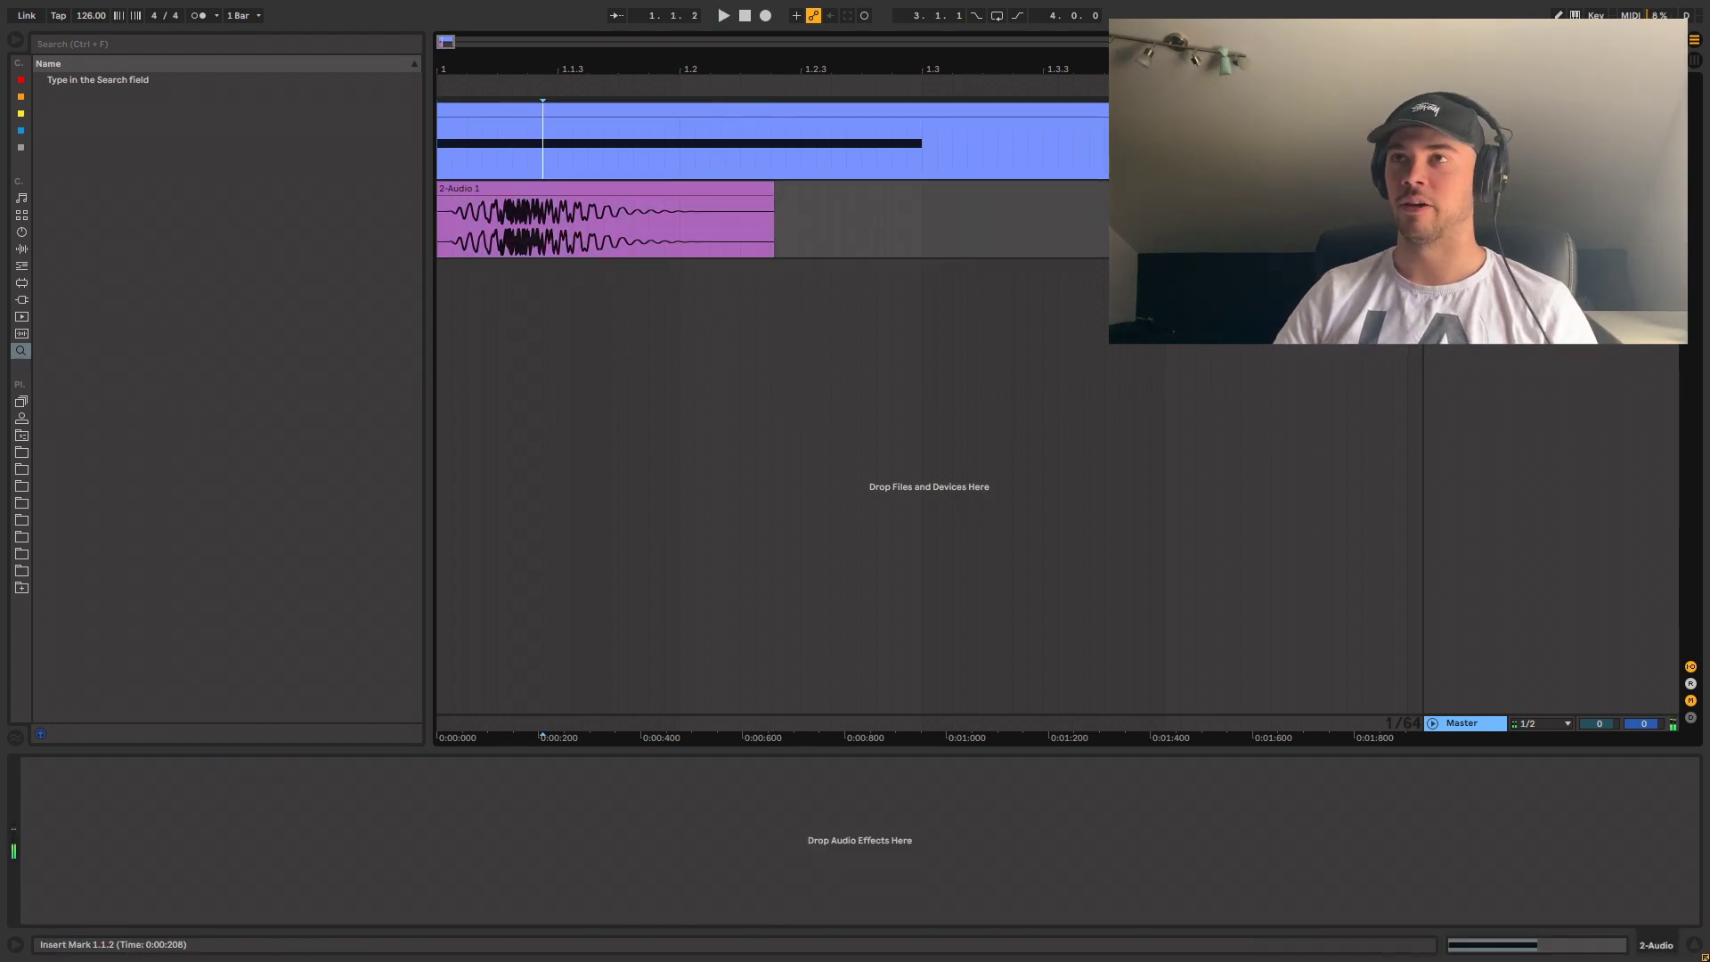